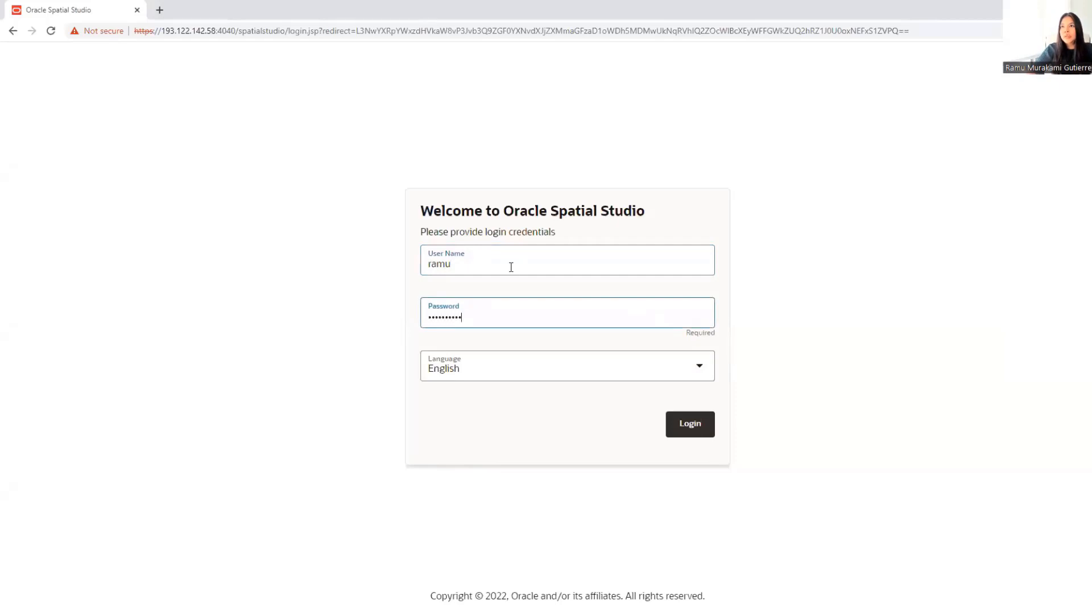
Log in with the entered credentials and open the datasets list.
{"action": "key", "text": "Return"}
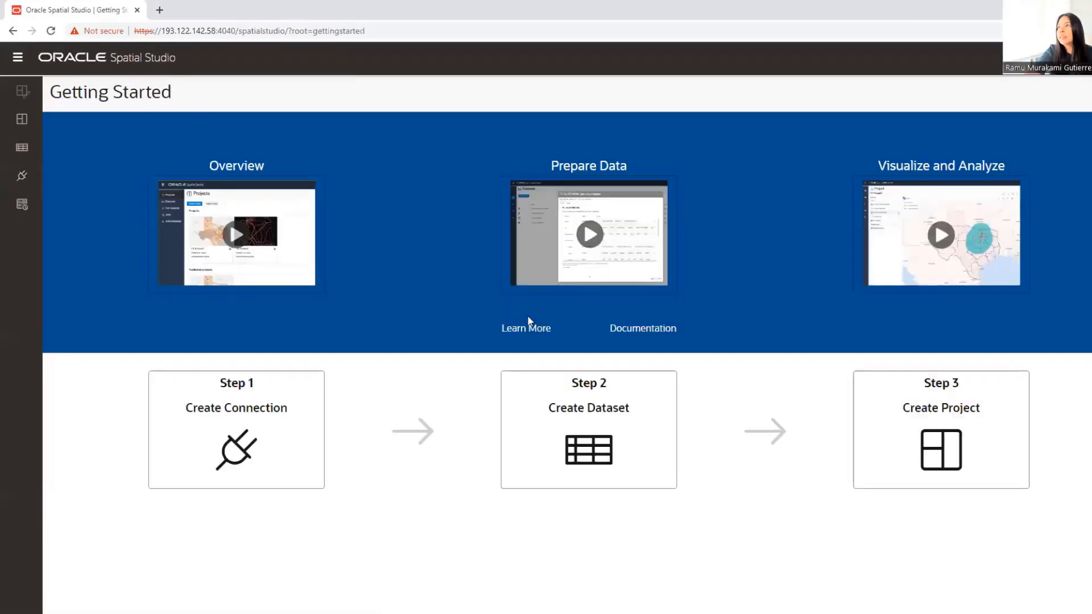
{"action": "left_click", "coordinate": [32, 155]}
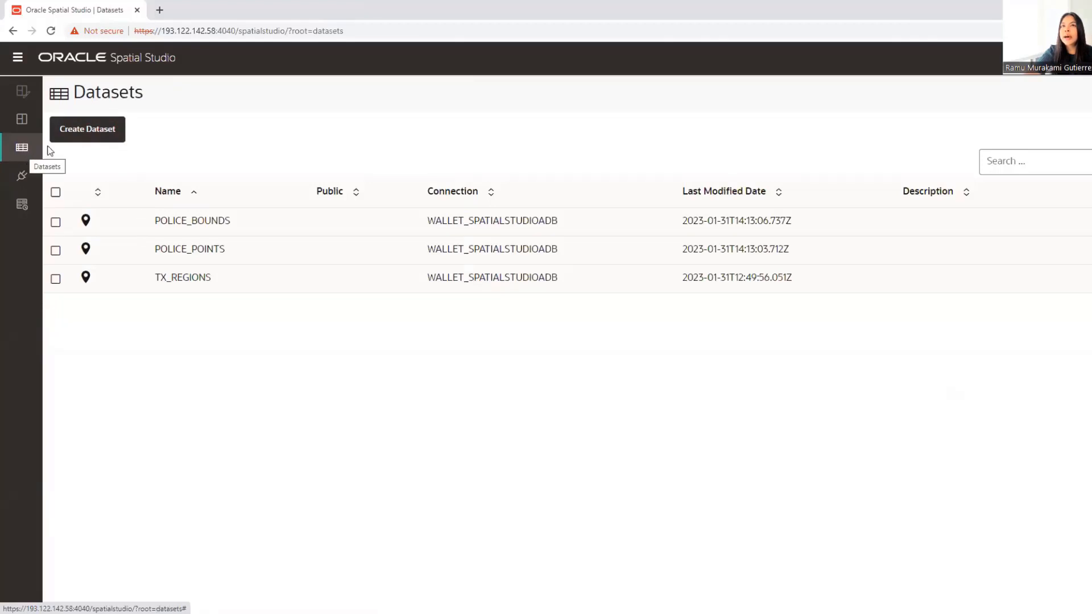
Start a new dataset from a file upload using accidents.geojson.
{"action": "left_click", "coordinate": [81, 137]}
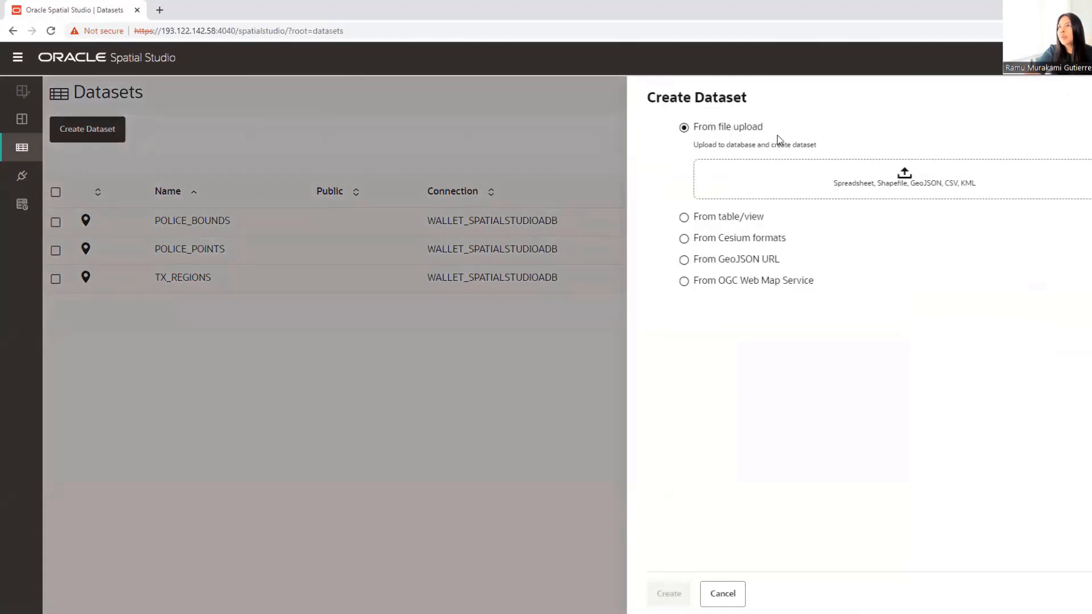
{"action": "left_click", "coordinate": [916, 182]}
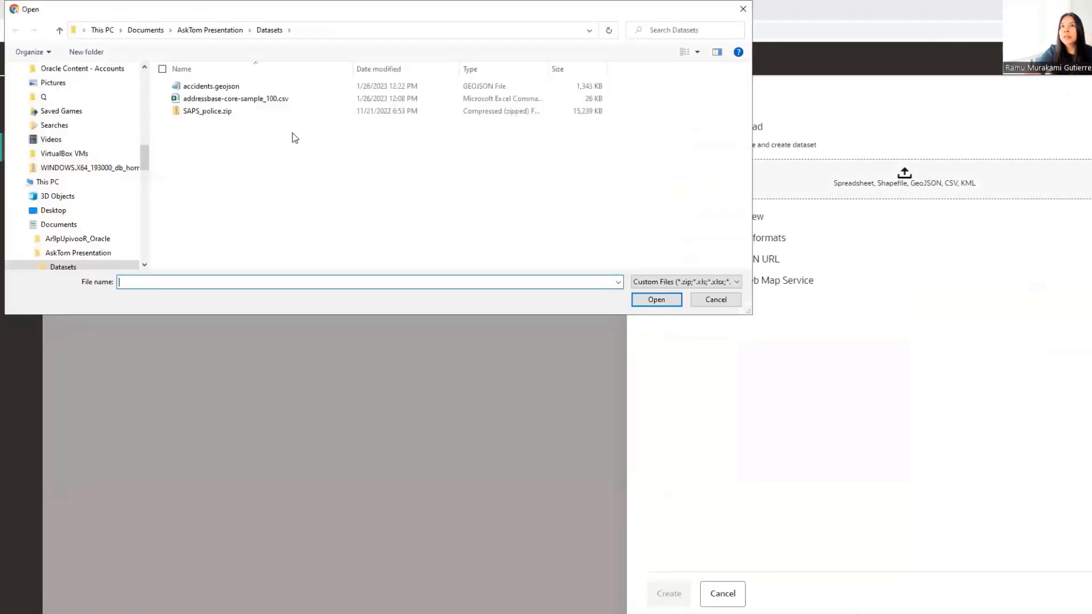
{"action": "left_click", "coordinate": [170, 90]}
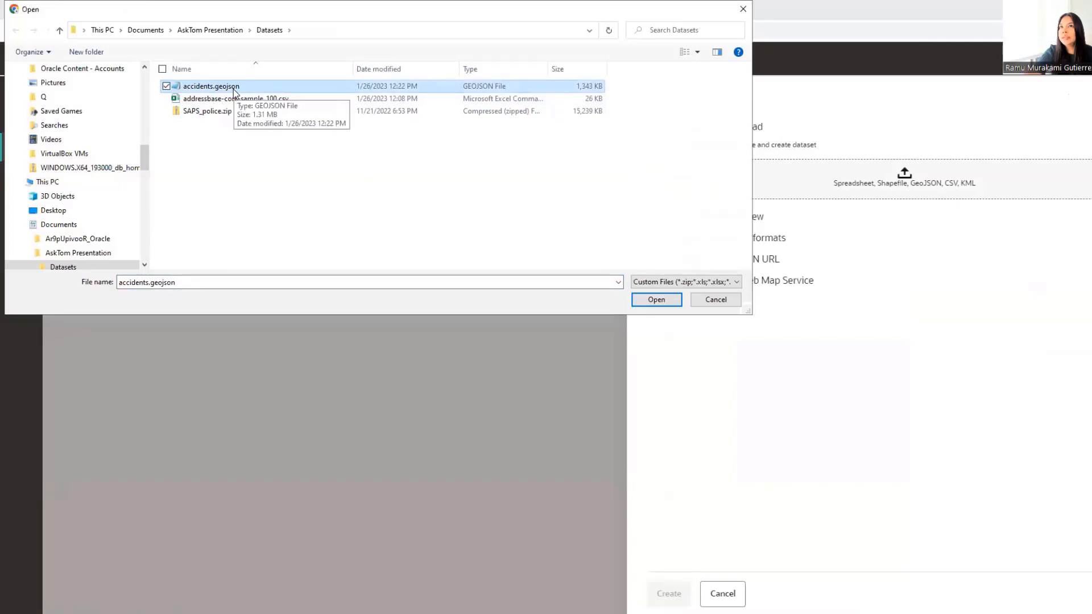
{"action": "left_click", "coordinate": [656, 300]}
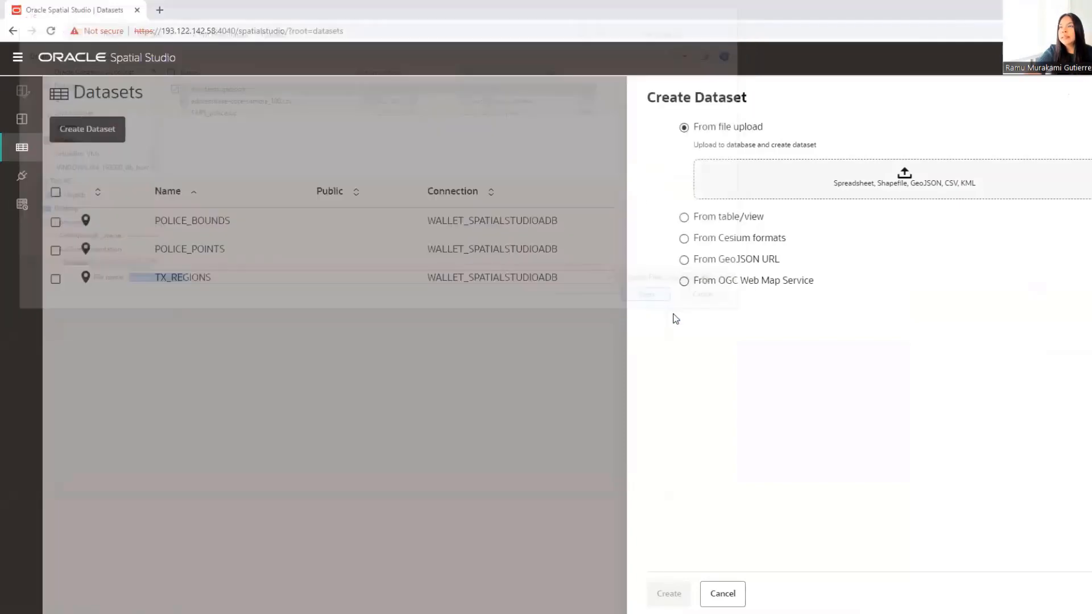
{"action": "left_click", "coordinate": [674, 595]}
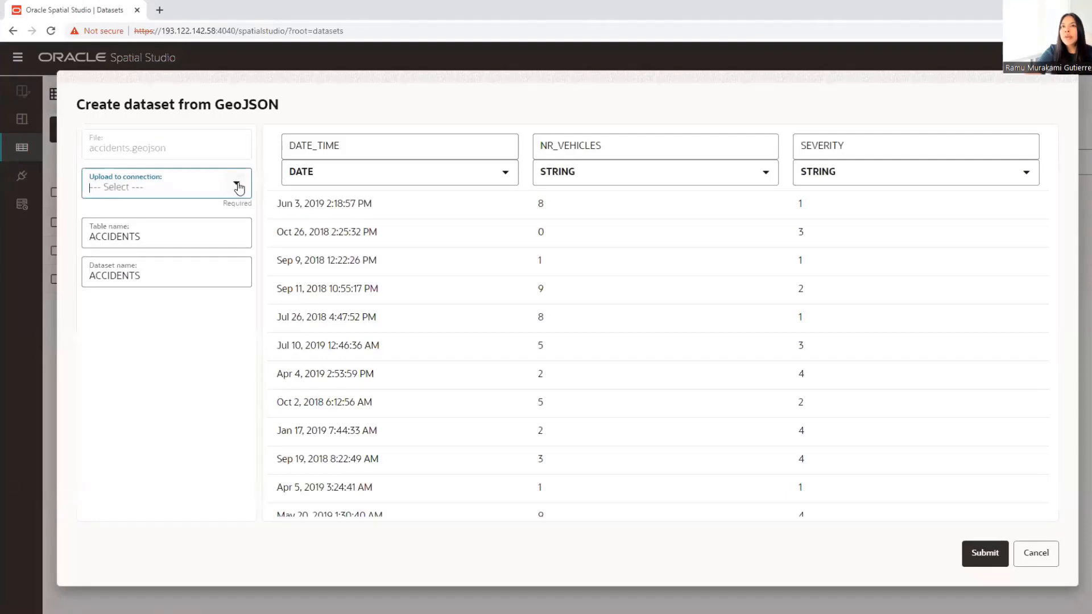
Set the upload connection for the ACCIDENTS dataset to WALLET_SPATIALSTUDIOADB.
{"action": "left_click", "coordinate": [159, 187]}
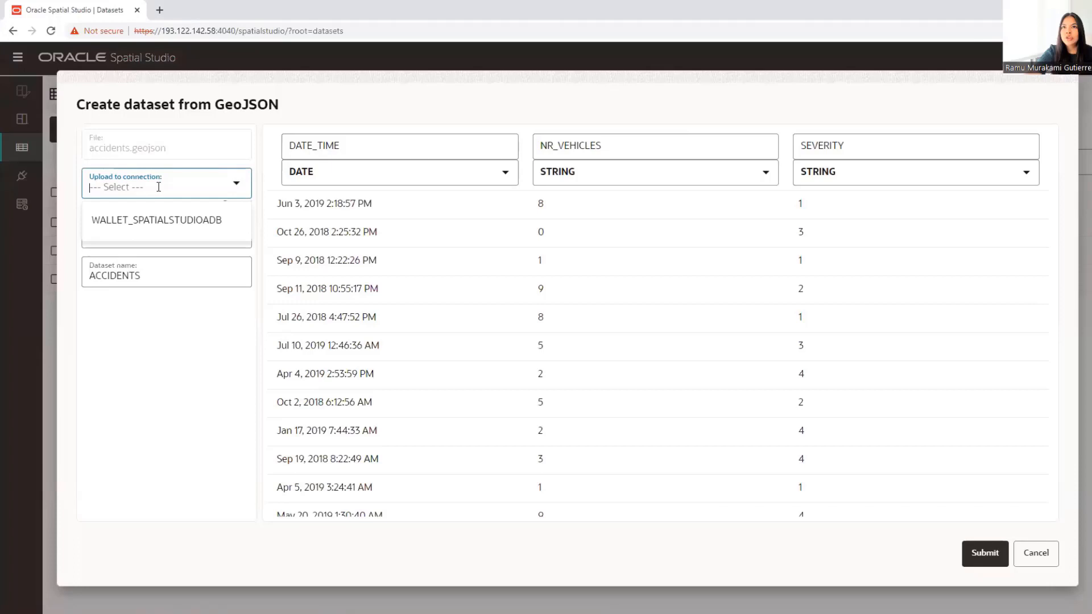
{"action": "left_click", "coordinate": [220, 223]}
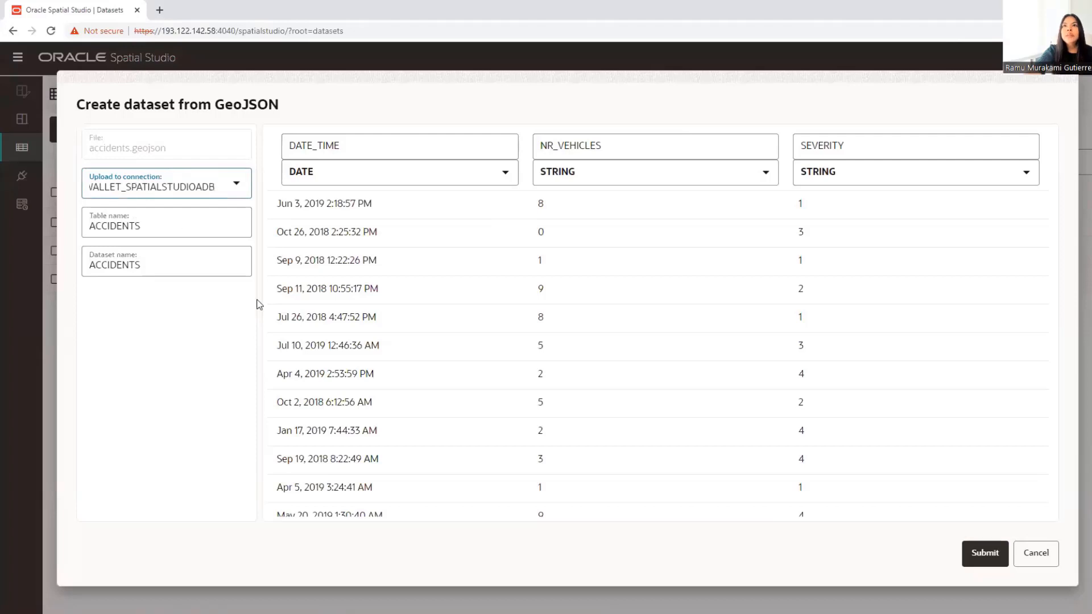
{"action": "left_click", "coordinate": [223, 320]}
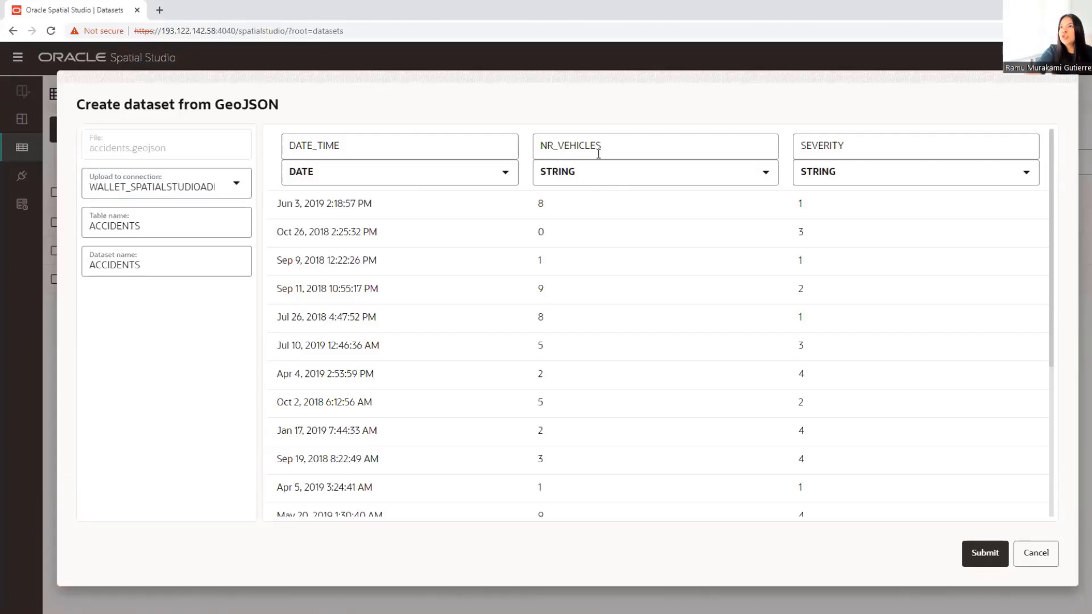
Set the NR_VEHICLES column's data type to NUMERIC and submit the dataset.
{"action": "left_click", "coordinate": [572, 180]}
{"action": "left_click", "coordinate": [576, 207]}
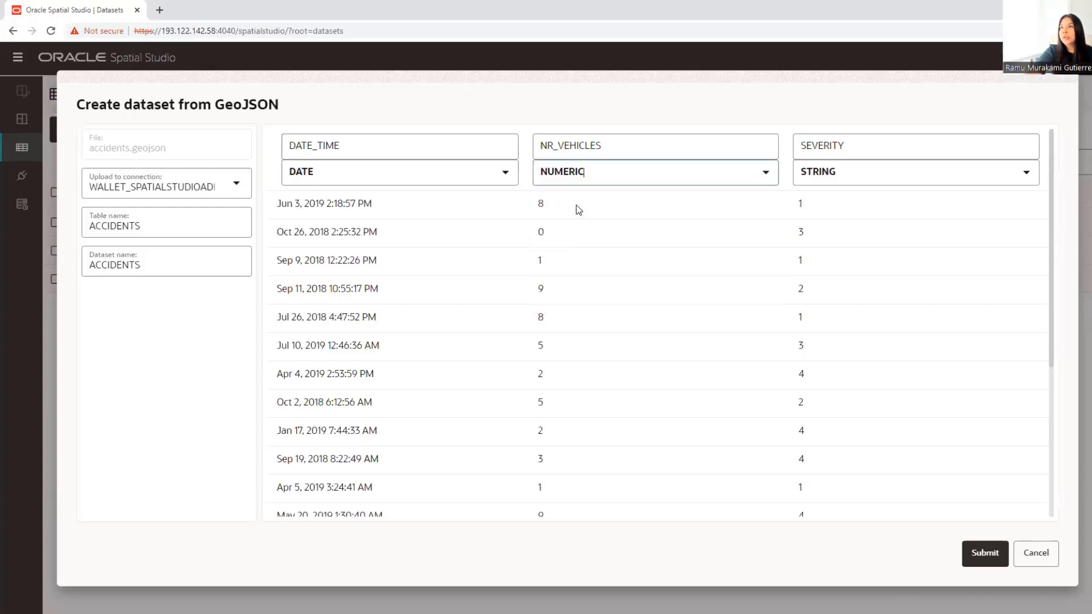
{"action": "left_click", "coordinate": [984, 553]}
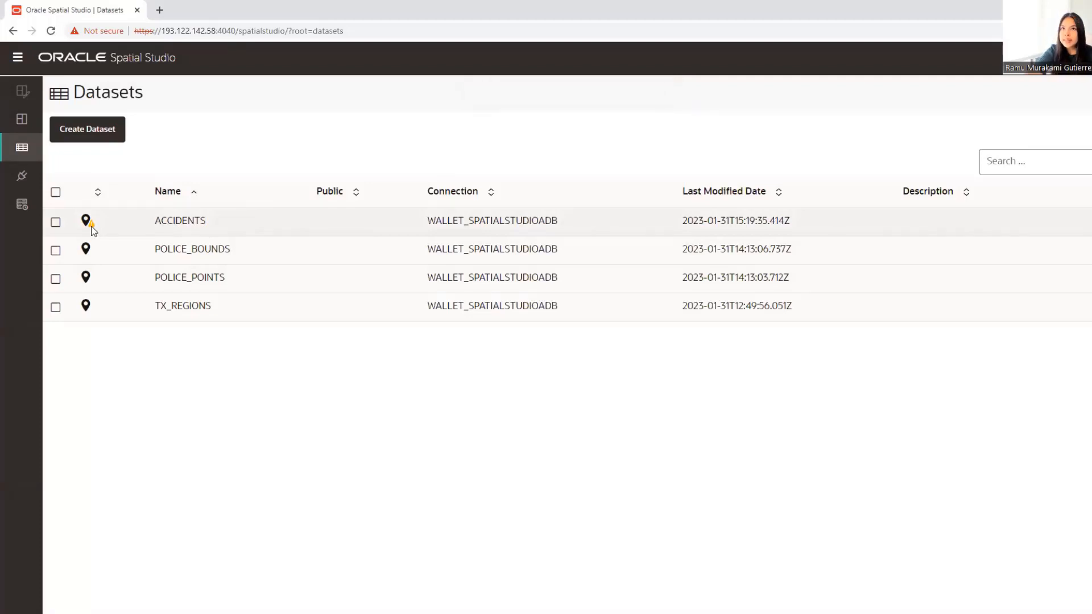
Review the issue flagged on the ACCIDENTS dataset and go to its column properties.
{"action": "mouse_move", "coordinate": [93, 227]}
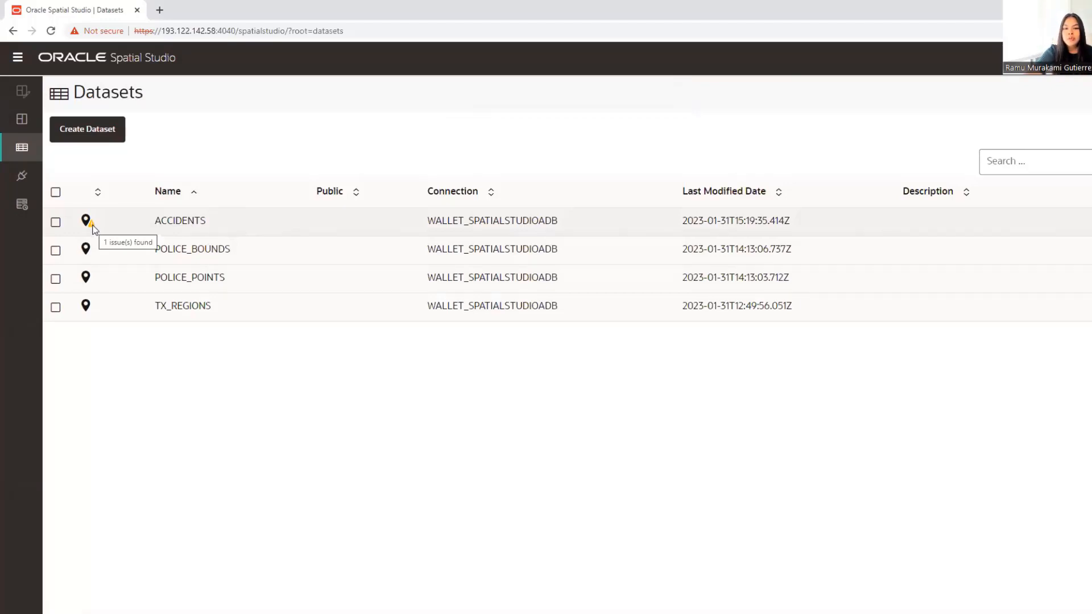
{"action": "left_click", "coordinate": [92, 224]}
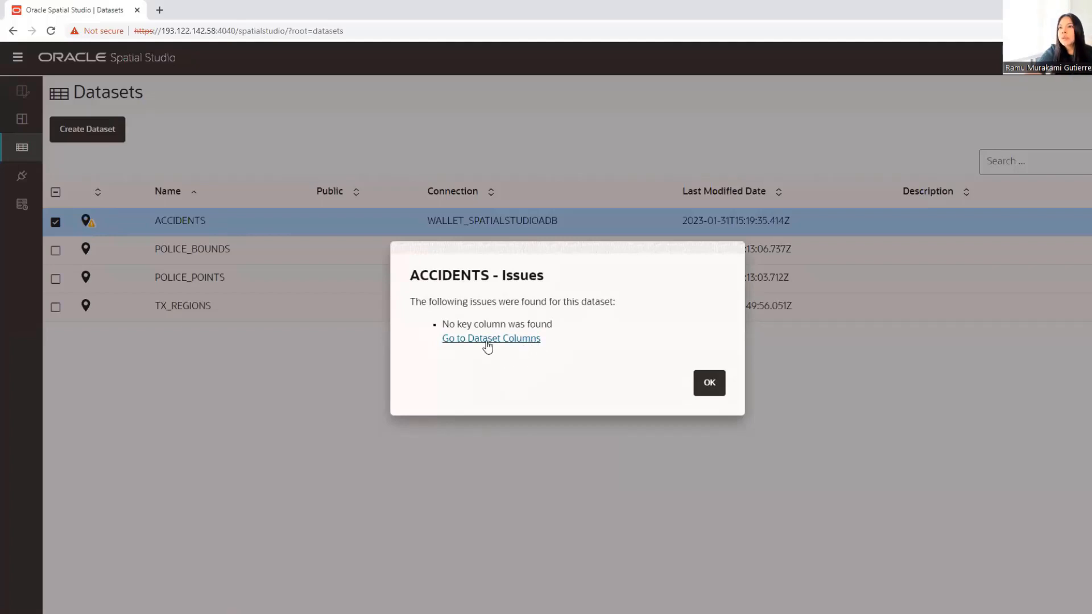
{"action": "left_click_drag", "start_coordinate": [494, 366], "coordinate": [493, 373]}
{"action": "left_click", "coordinate": [492, 364]}
{"action": "left_click", "coordinate": [503, 340]}
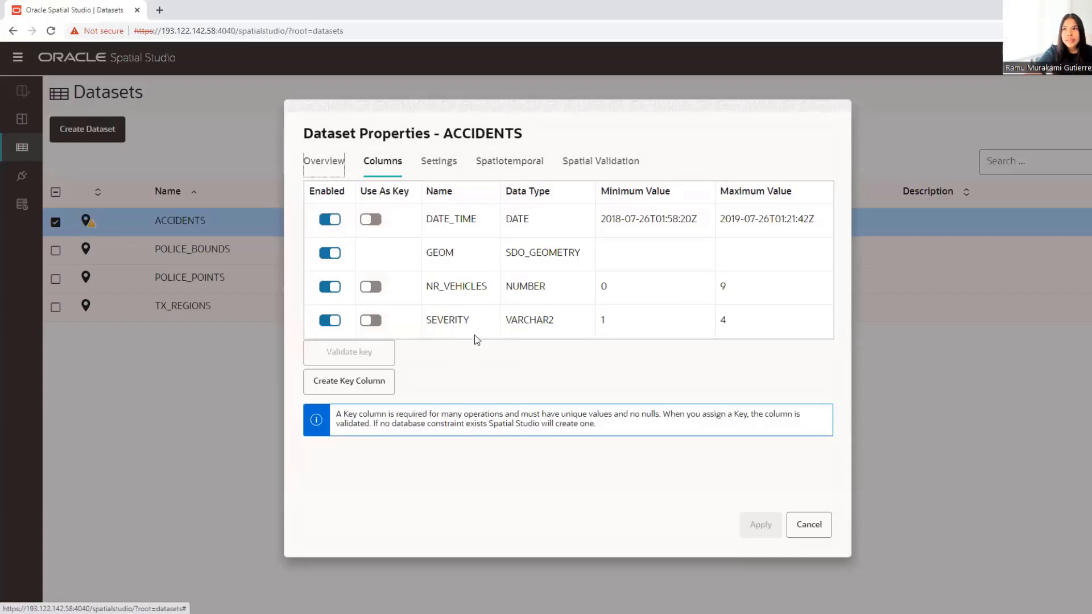
Create a key column named ACCIDENT_ID for the ACCIDENTS dataset and apply the change.
{"action": "left_click", "coordinate": [379, 390]}
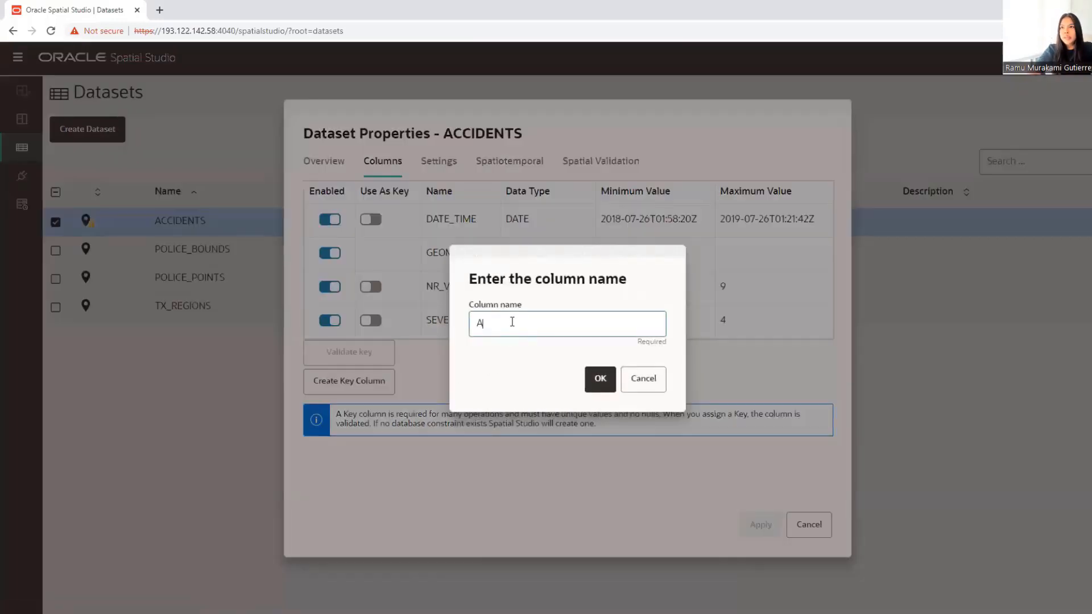
{"action": "type", "text": "ACCID"}
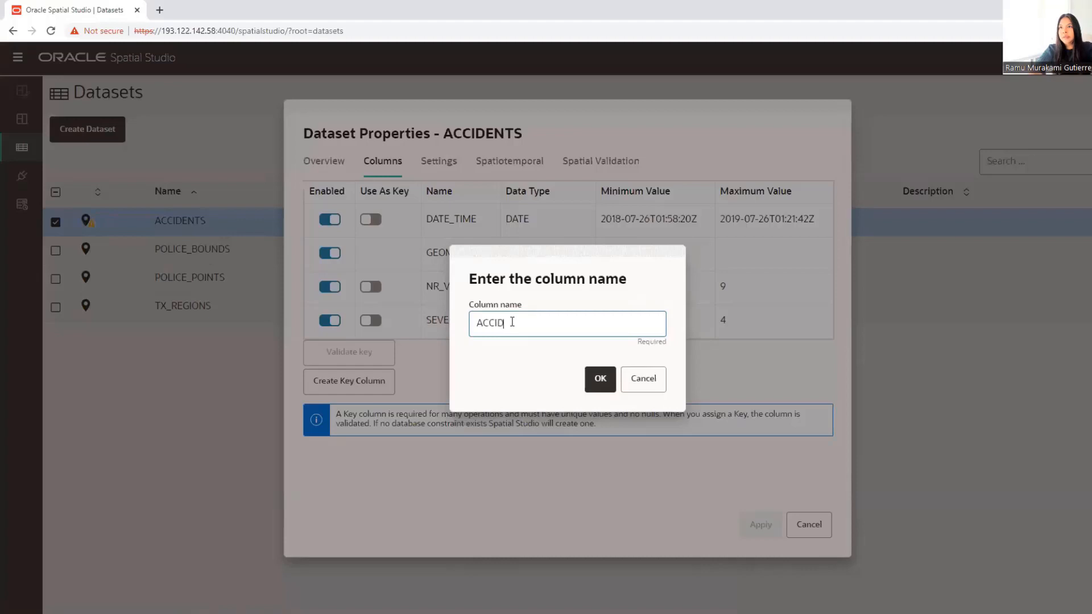
{"action": "type", "text": "ENT_ID"}
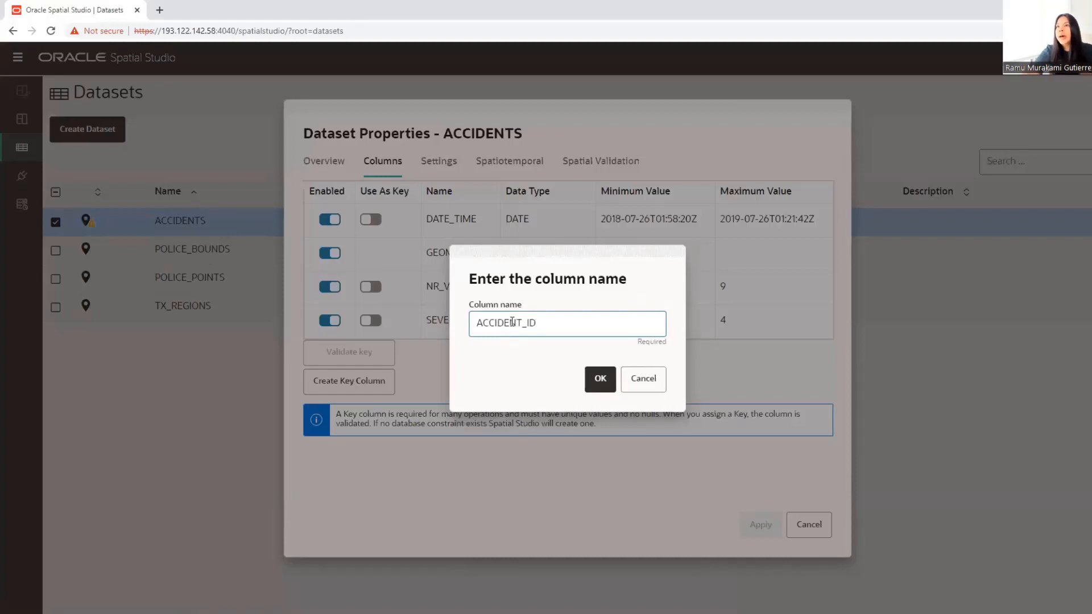
{"action": "left_click", "coordinate": [601, 382]}
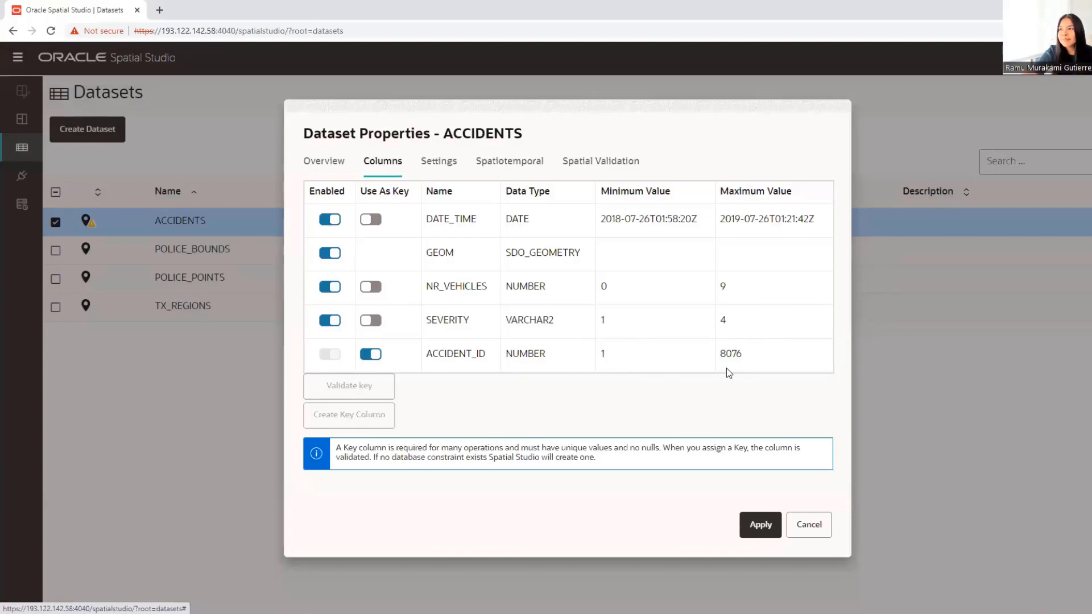
{"action": "left_click", "coordinate": [762, 526]}
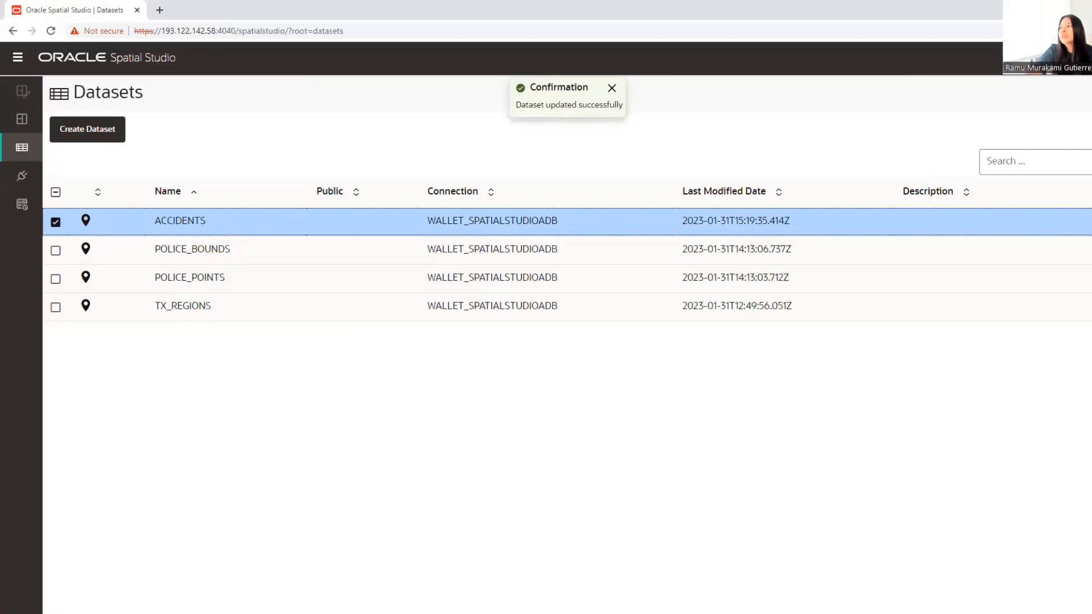
Create a project from the ACCIDENTS dataset and add the dataset to the map as a layer.
{"action": "left_click", "coordinate": [1089, 221]}
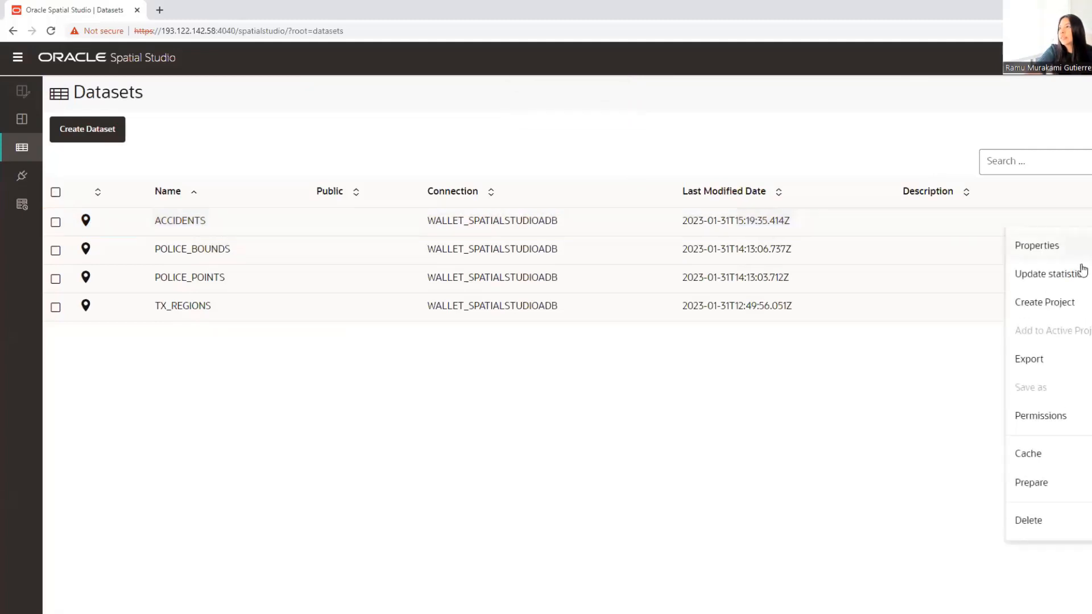
{"action": "left_click", "coordinate": [1038, 306]}
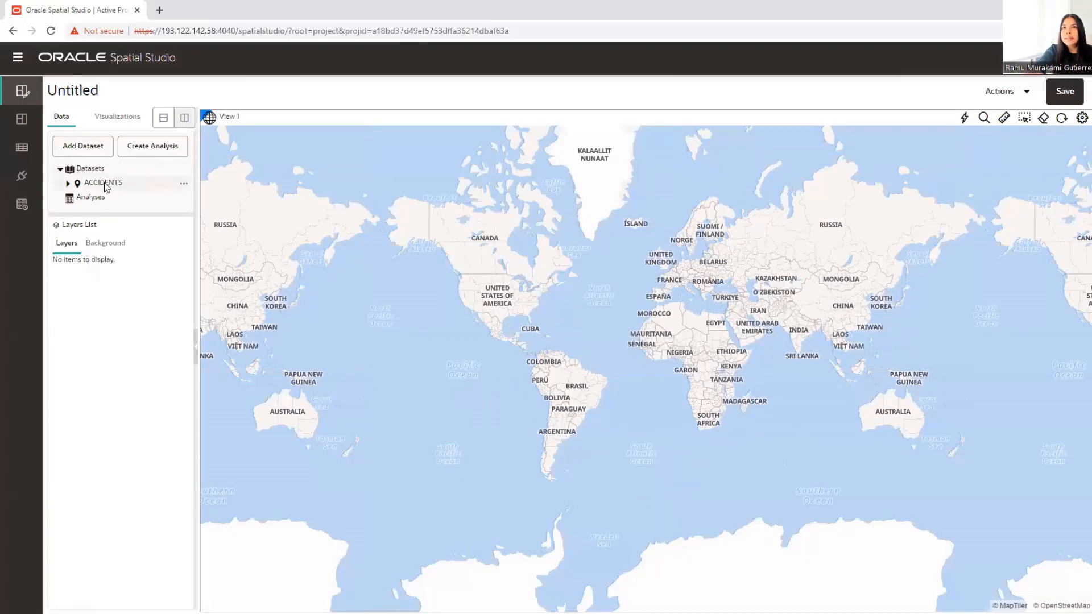
{"action": "left_click_drag", "start_coordinate": [106, 187], "coordinate": [608, 368]}
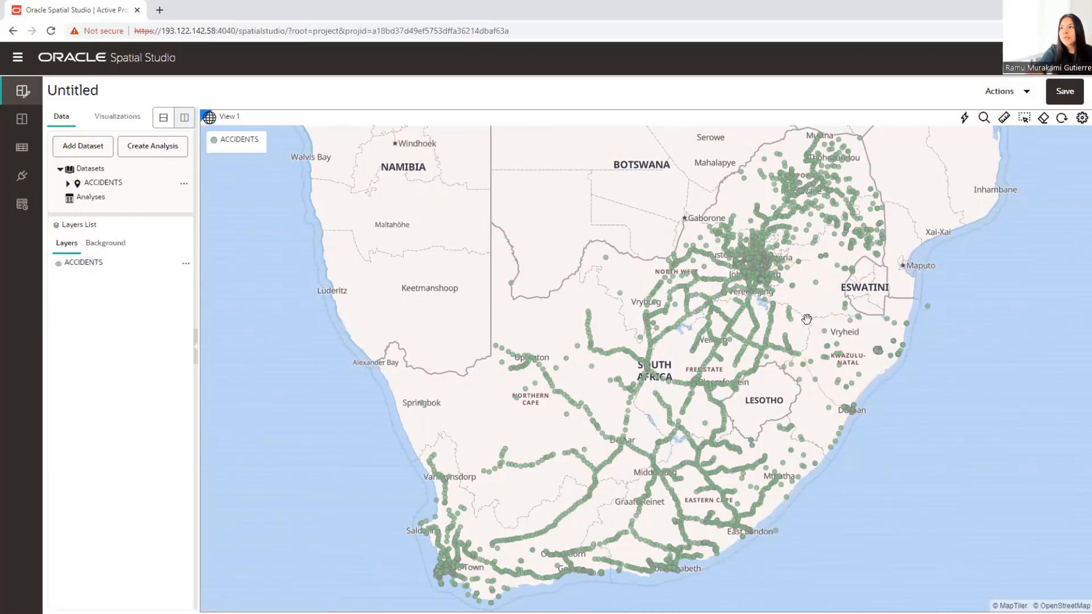
Save the project under the name Spatial Studio Intro.
{"action": "left_click", "coordinate": [1065, 92]}
{"action": "left_click_drag", "start_coordinate": [587, 266], "coordinate": [421, 268]}
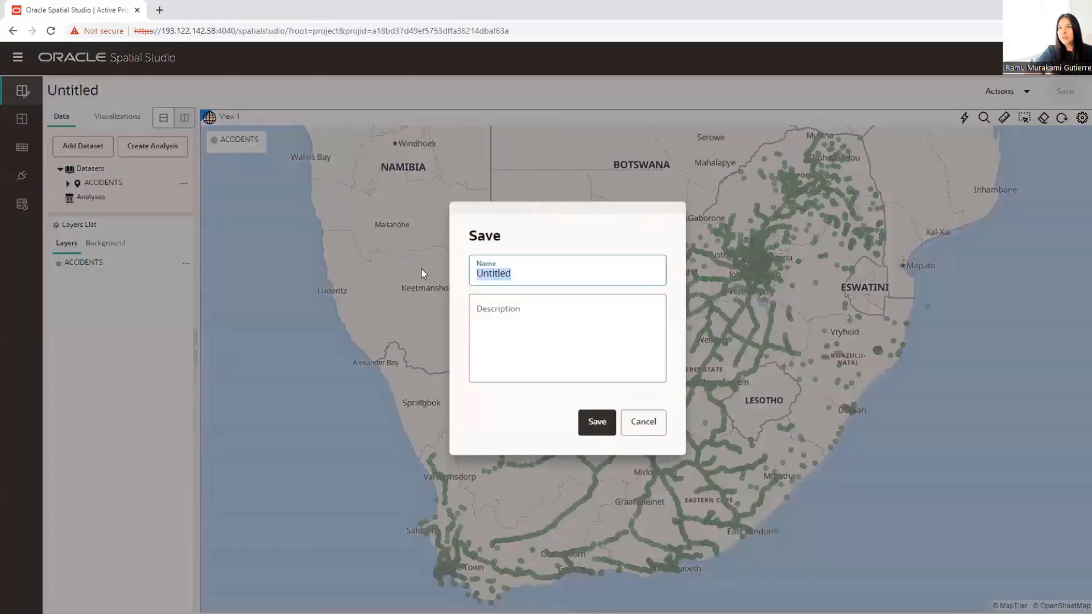
{"action": "key", "text": "BackSpace"}
{"action": "type", "text": "Spat"}
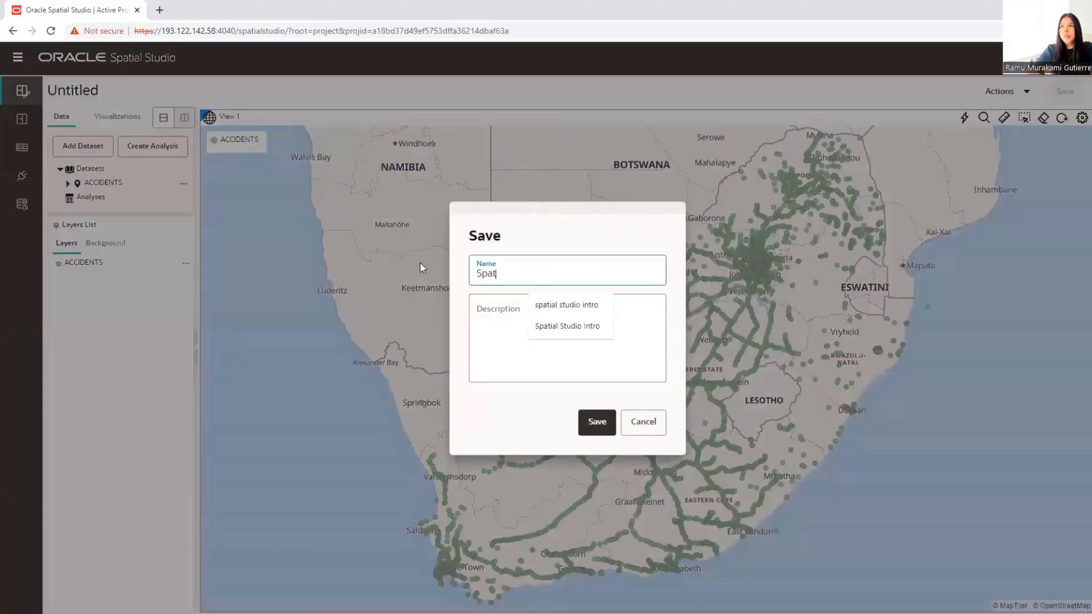
{"action": "type", "text": "ial Stud"}
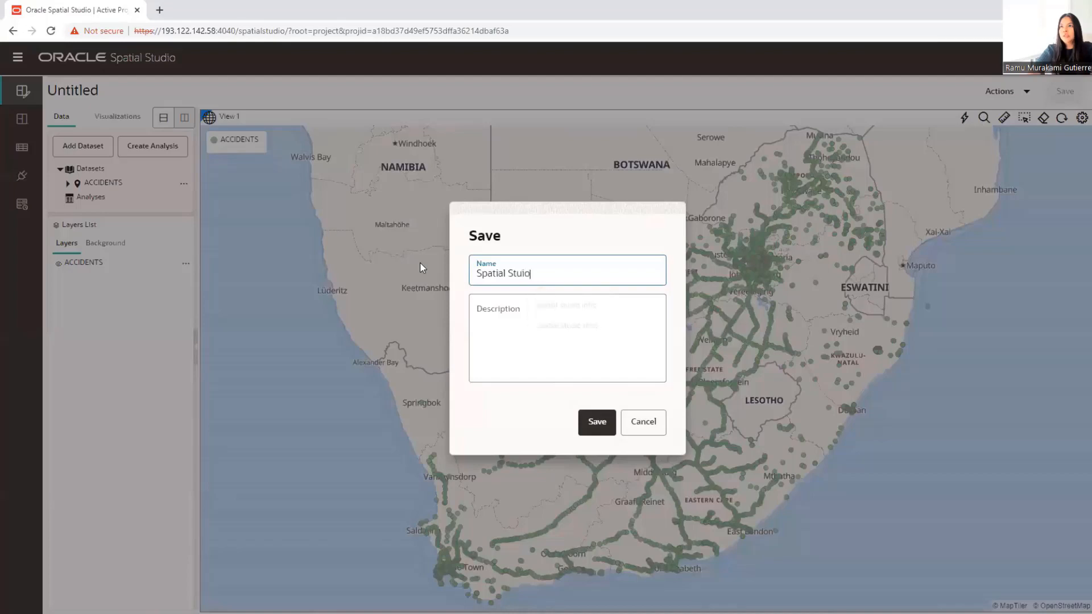
{"action": "type", "text": "io Intro"}
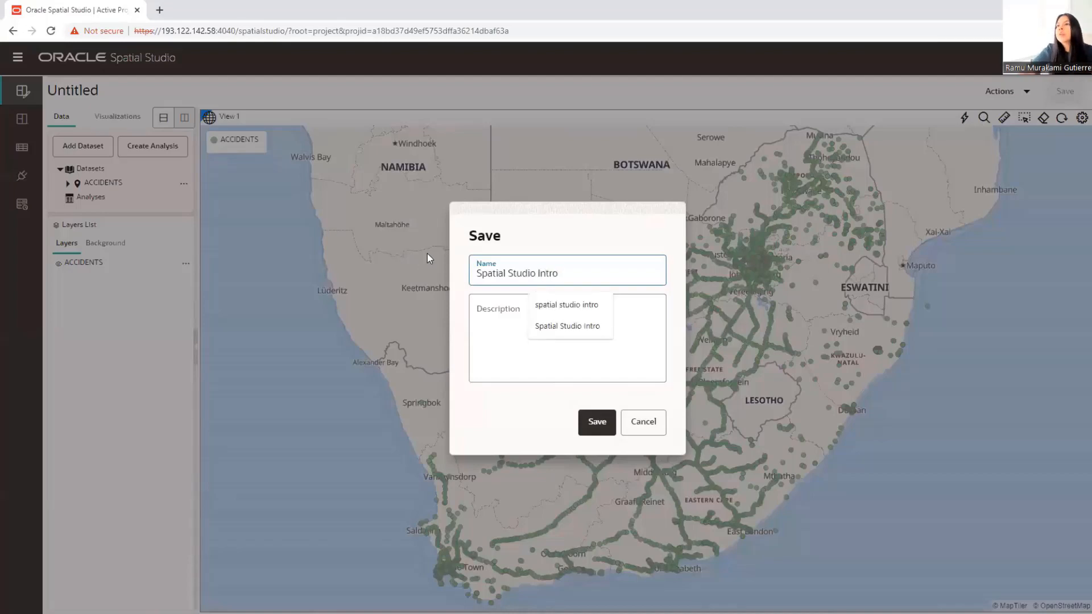
{"action": "left_click", "coordinate": [611, 422]}
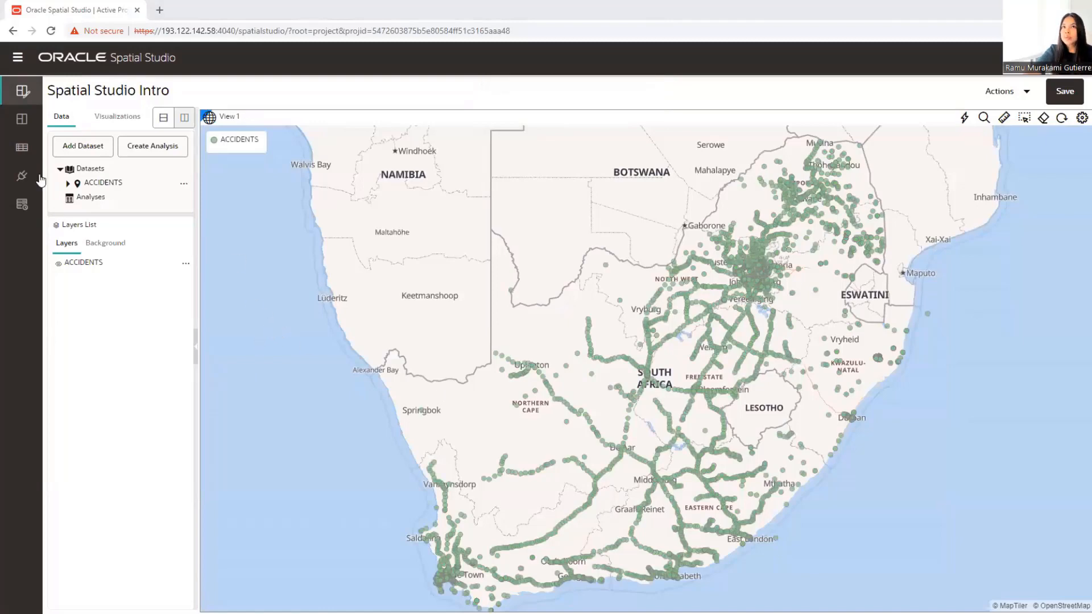
View the projects list and reopen the Spatial Studio Intro project.
{"action": "left_click", "coordinate": [22, 126]}
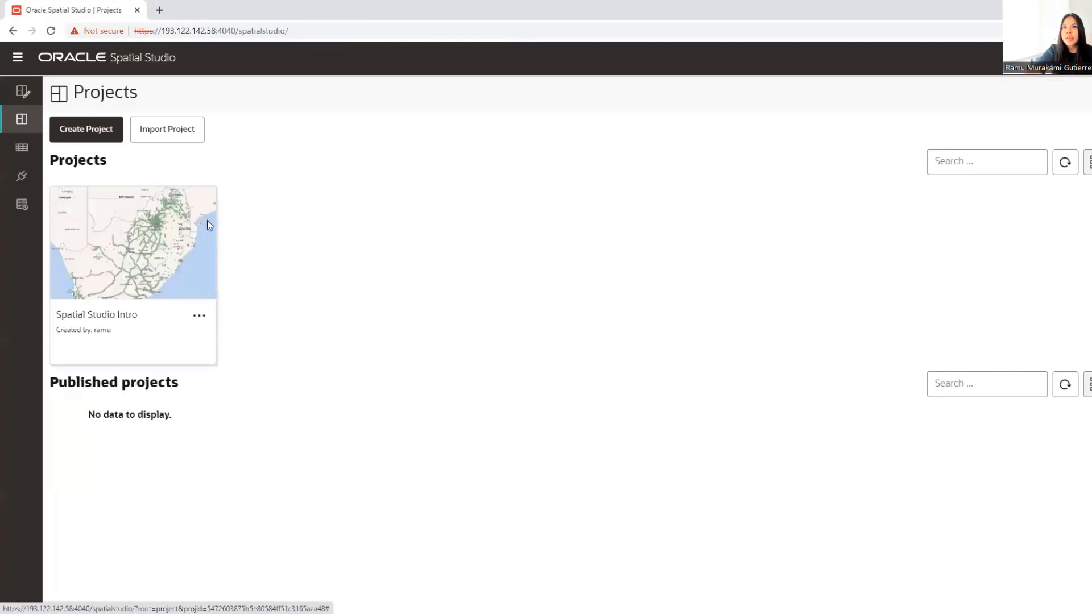
{"action": "left_click", "coordinate": [131, 318]}
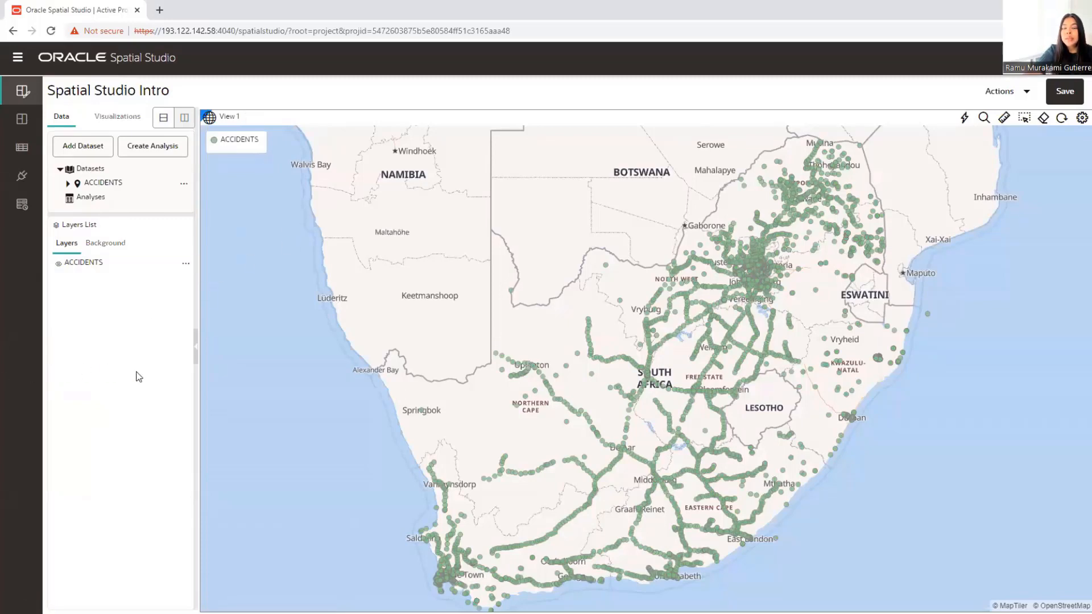
Change the ACCIDENTS layer's render style to Heatmap in its layer settings.
{"action": "left_click", "coordinate": [187, 266]}
{"action": "left_click", "coordinate": [158, 281]}
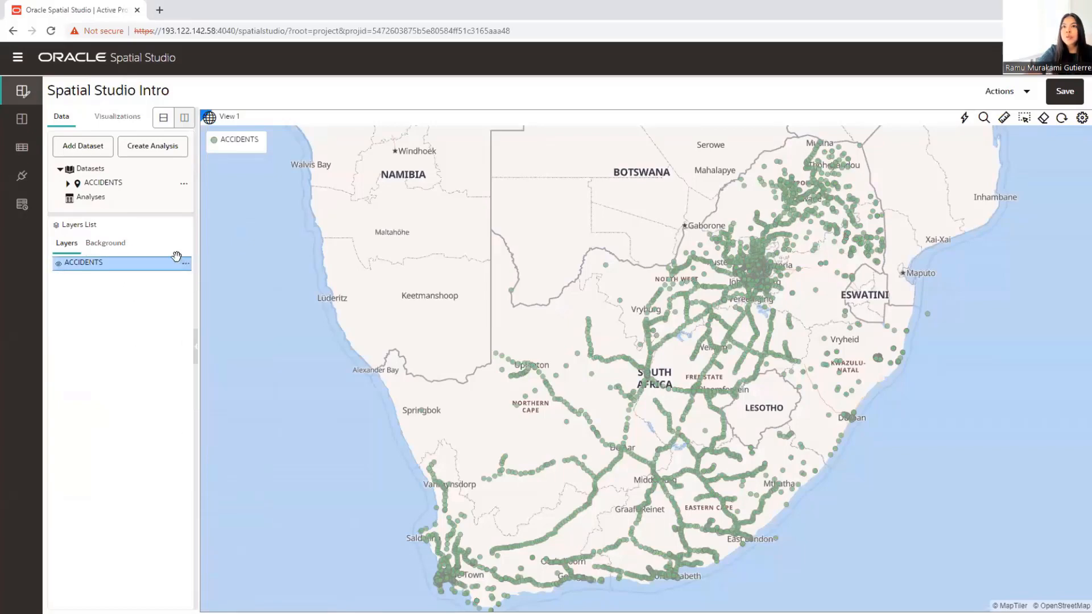
{"action": "left_click", "coordinate": [186, 266]}
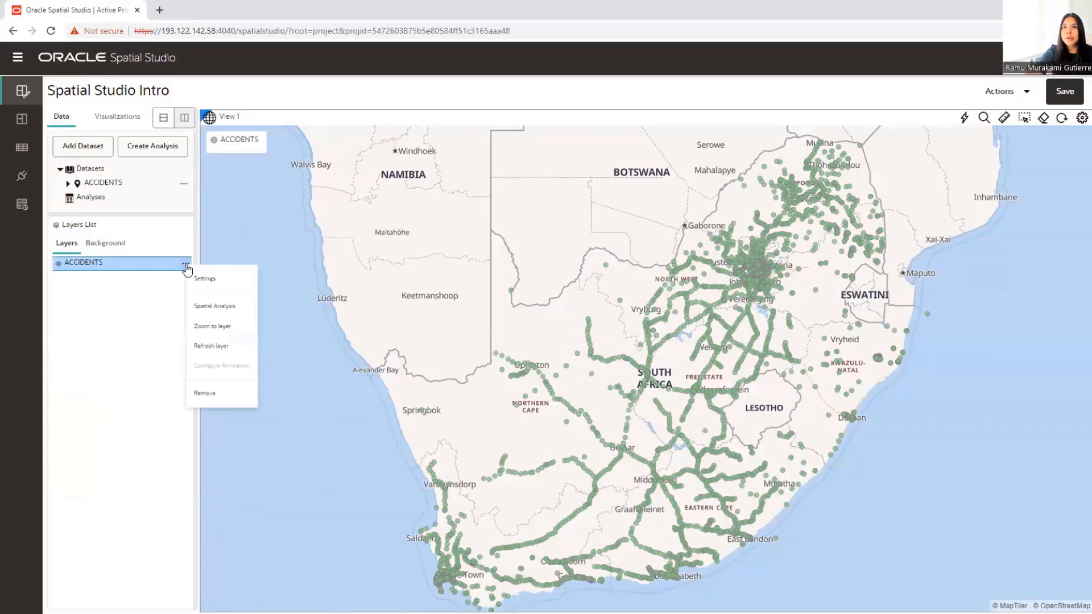
{"action": "left_click", "coordinate": [228, 284]}
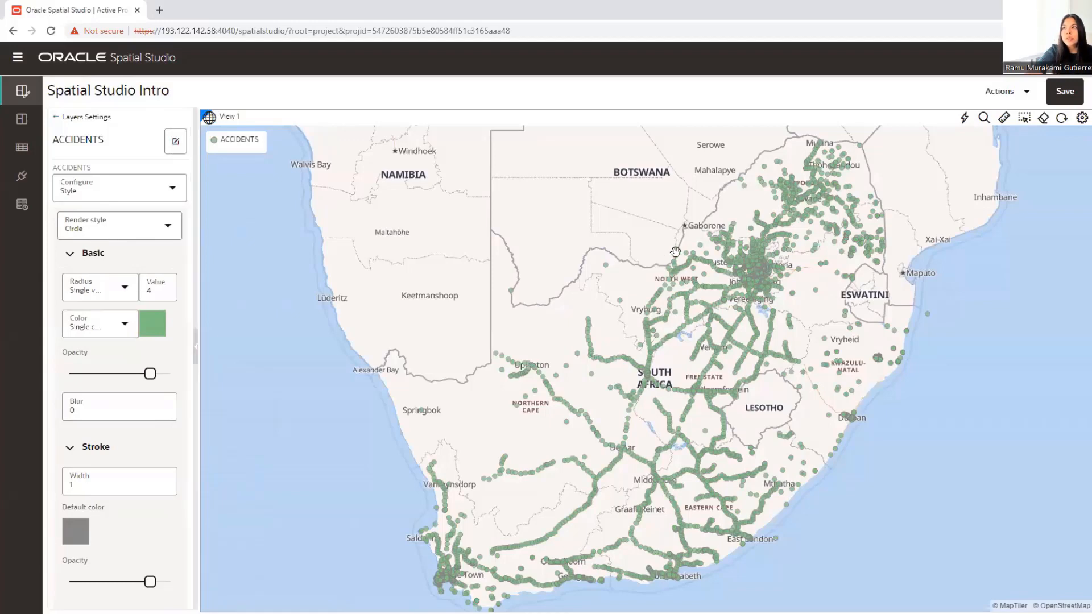
{"action": "left_click", "coordinate": [161, 242]}
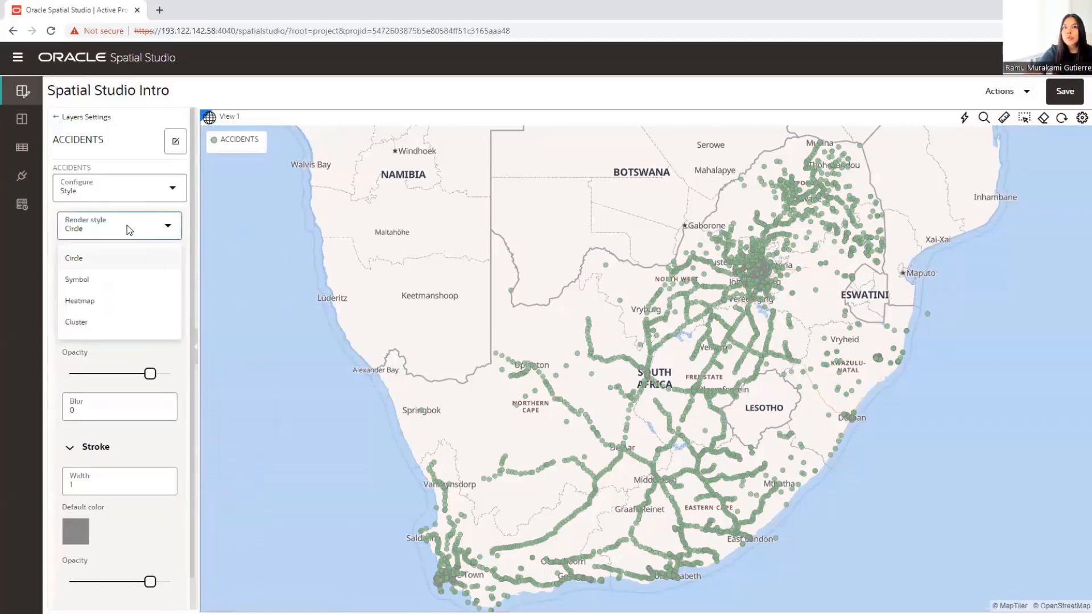
{"action": "left_click", "coordinate": [81, 301]}
{"action": "left_click_drag", "start_coordinate": [689, 338], "coordinate": [522, 341]}
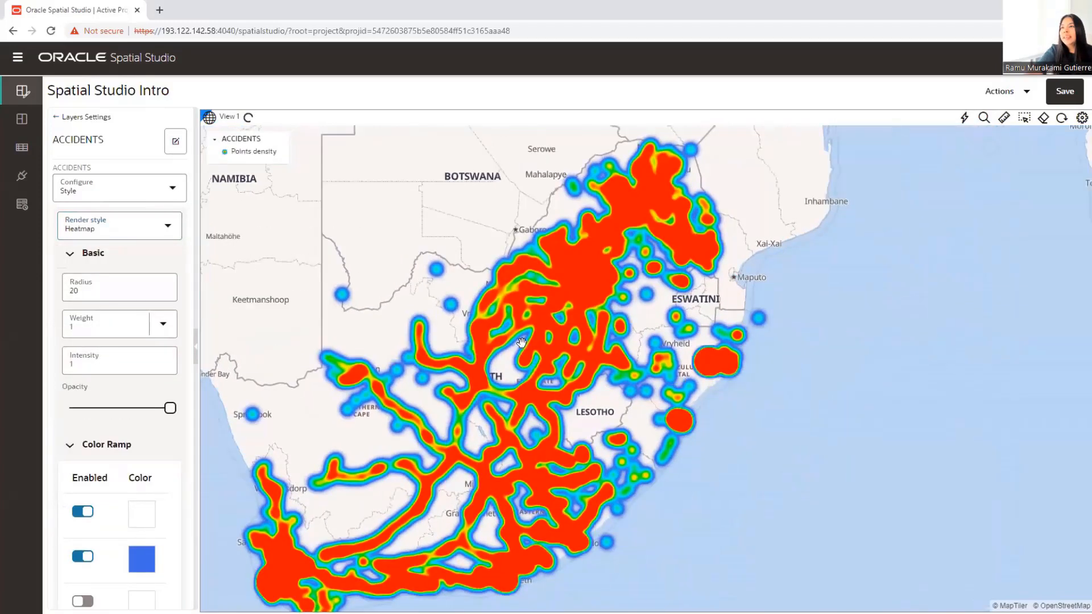
Examine the accident heatmap across South Africa, focusing on the density around Johannesburg and the North West region.
{"action": "scroll", "coordinate": [568, 340], "scroll_direction": "up", "scroll_amount": 3}
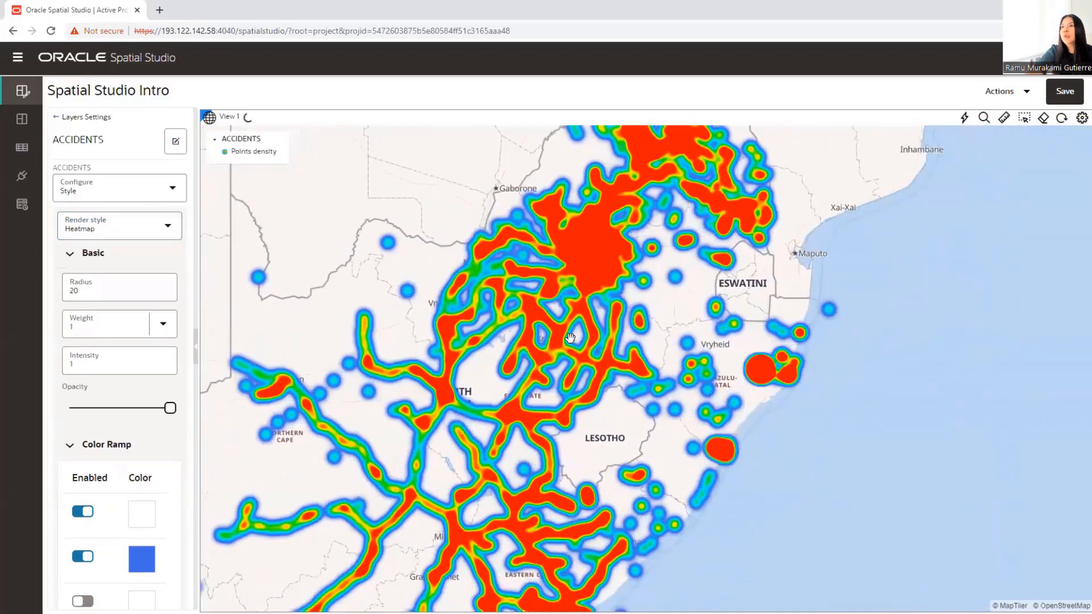
{"action": "scroll", "coordinate": [571, 337], "scroll_direction": "down", "scroll_amount": 3}
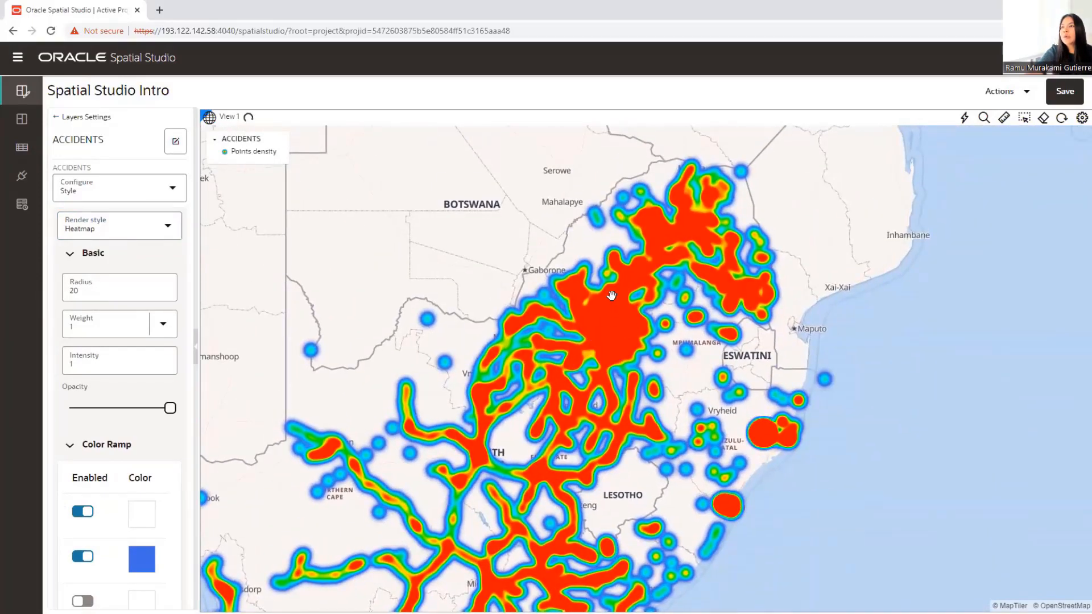
{"action": "scroll", "coordinate": [600, 344], "scroll_direction": "up", "scroll_amount": 2}
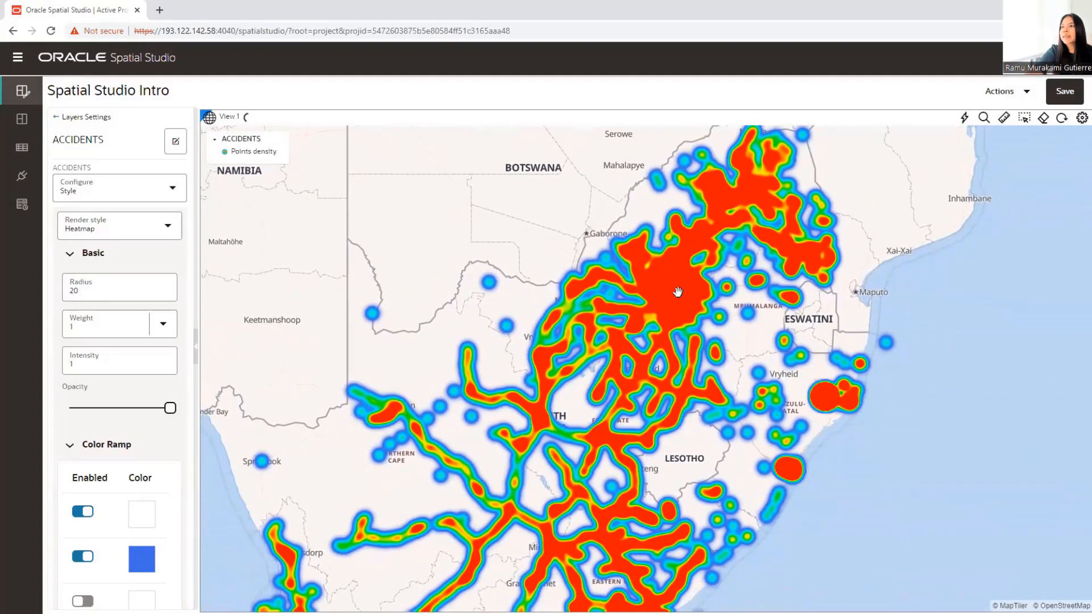
{"action": "scroll", "coordinate": [652, 369], "scroll_direction": "up", "scroll_amount": 3}
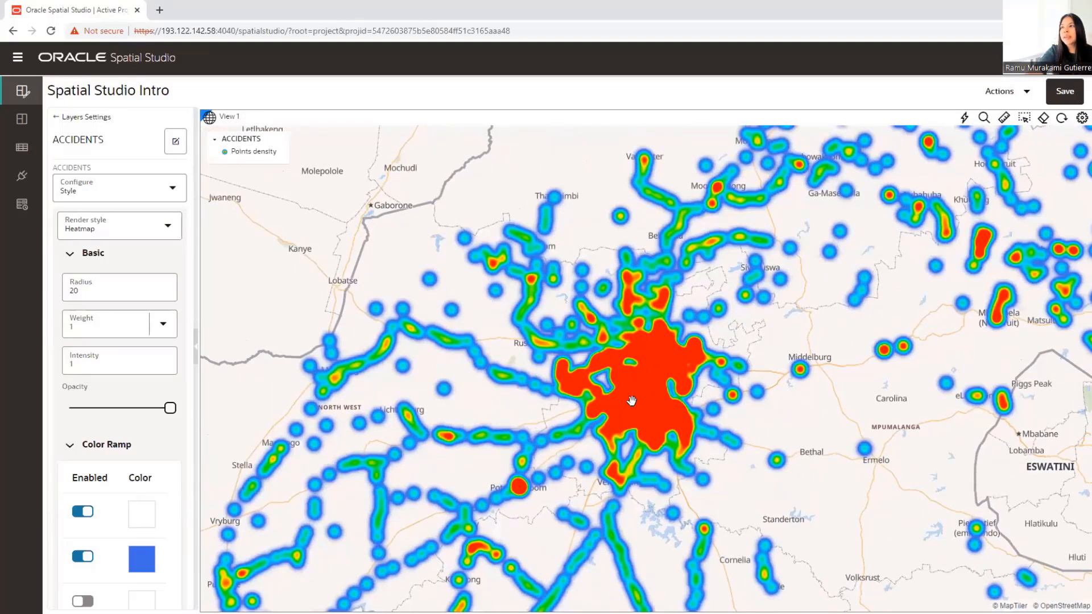
{"action": "left_click_drag", "start_coordinate": [632, 401], "coordinate": [665, 395]}
{"action": "left_click_drag", "start_coordinate": [520, 378], "coordinate": [564, 335]}
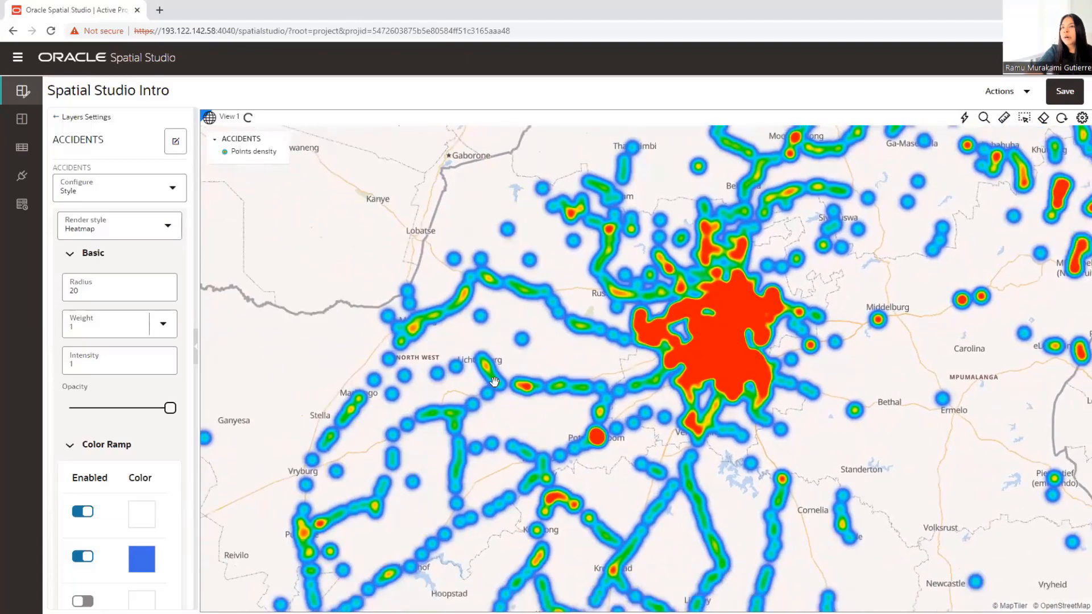
{"action": "scroll", "coordinate": [441, 421], "scroll_direction": "up", "scroll_amount": 3}
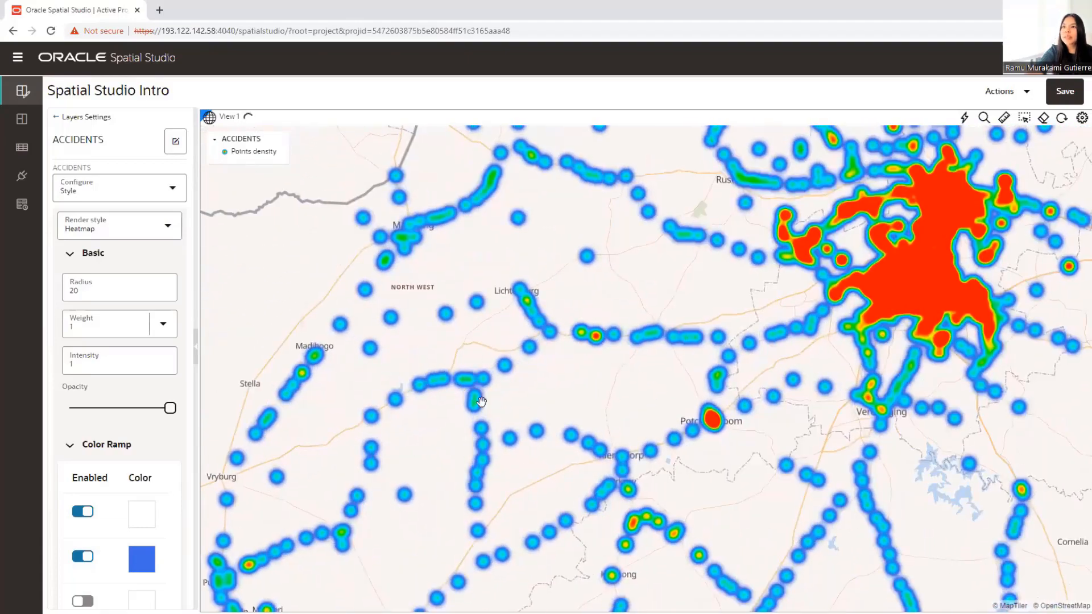
{"action": "scroll", "coordinate": [458, 398], "scroll_direction": "down", "scroll_amount": 1}
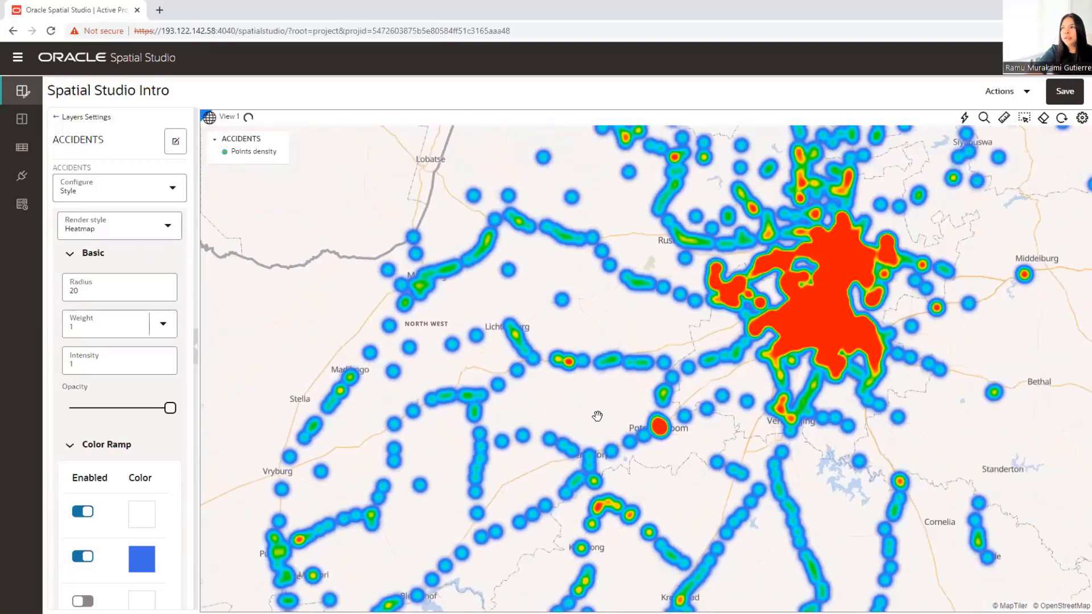
{"action": "scroll", "coordinate": [592, 417], "scroll_direction": "down", "scroll_amount": 2}
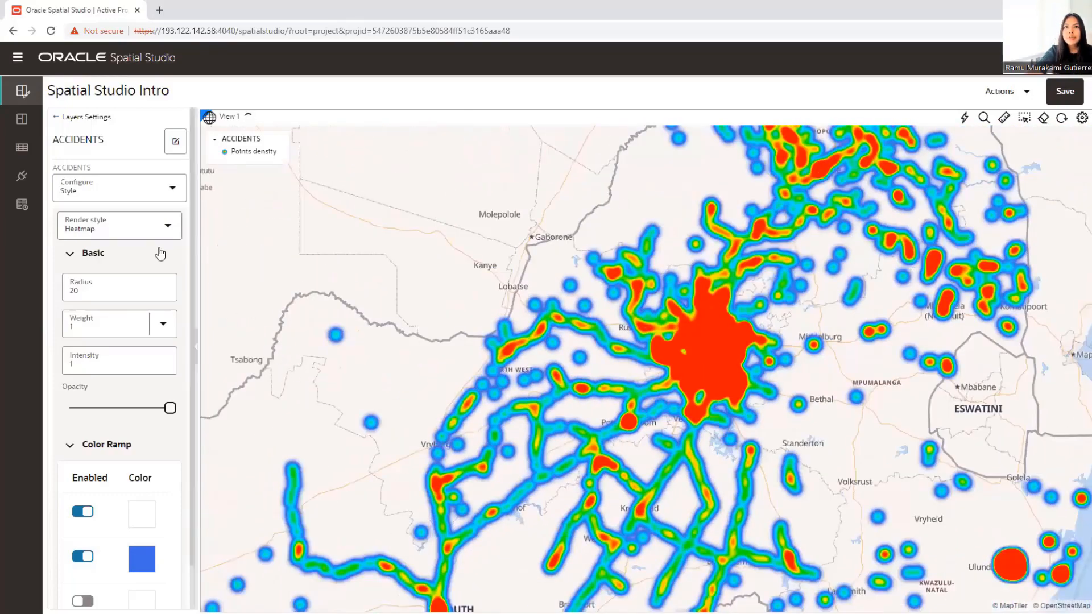
Change the ACCIDENTS layer's render style to Cluster and inspect how the clusters split around Johannesburg.
{"action": "left_click", "coordinate": [167, 225]}
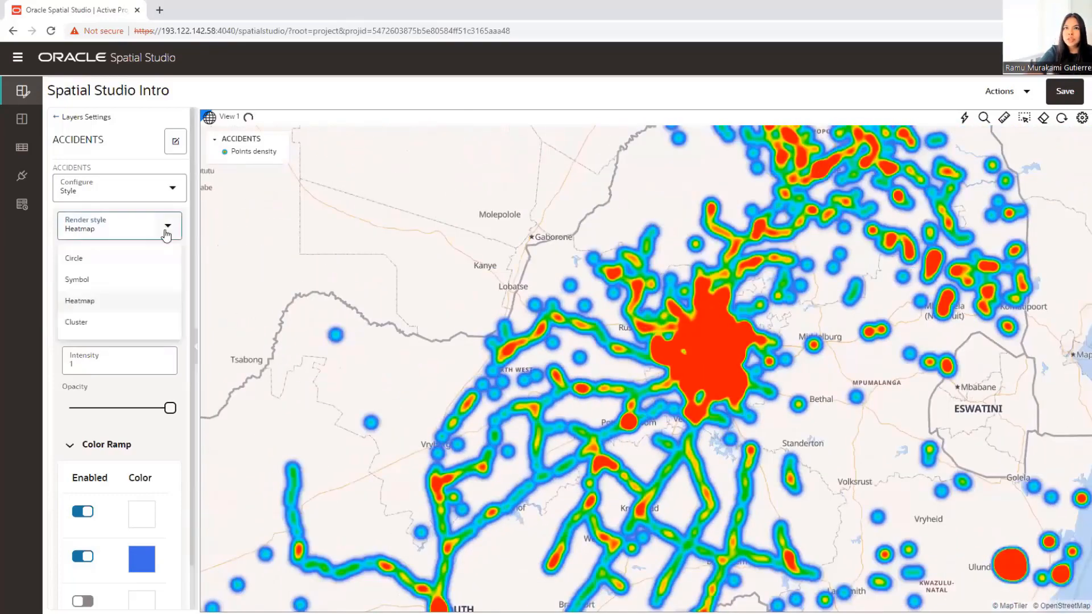
{"action": "left_click", "coordinate": [77, 323]}
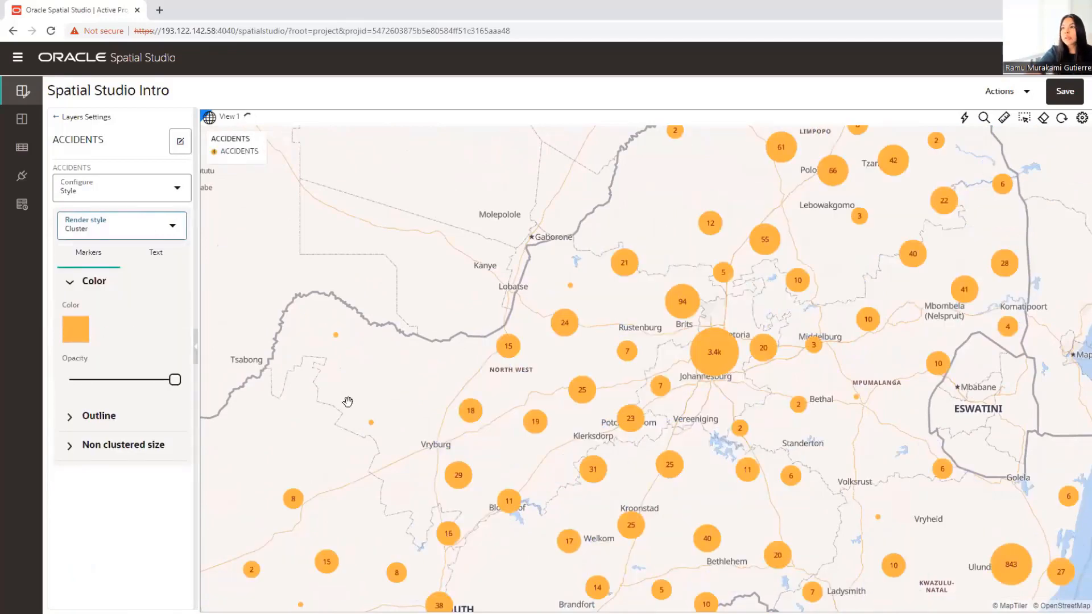
{"action": "left_click_drag", "start_coordinate": [723, 427], "coordinate": [631, 412]}
{"action": "scroll", "coordinate": [631, 412], "scroll_direction": "down", "scroll_amount": 3}
{"action": "left_click_drag", "start_coordinate": [510, 455], "coordinate": [592, 404]}
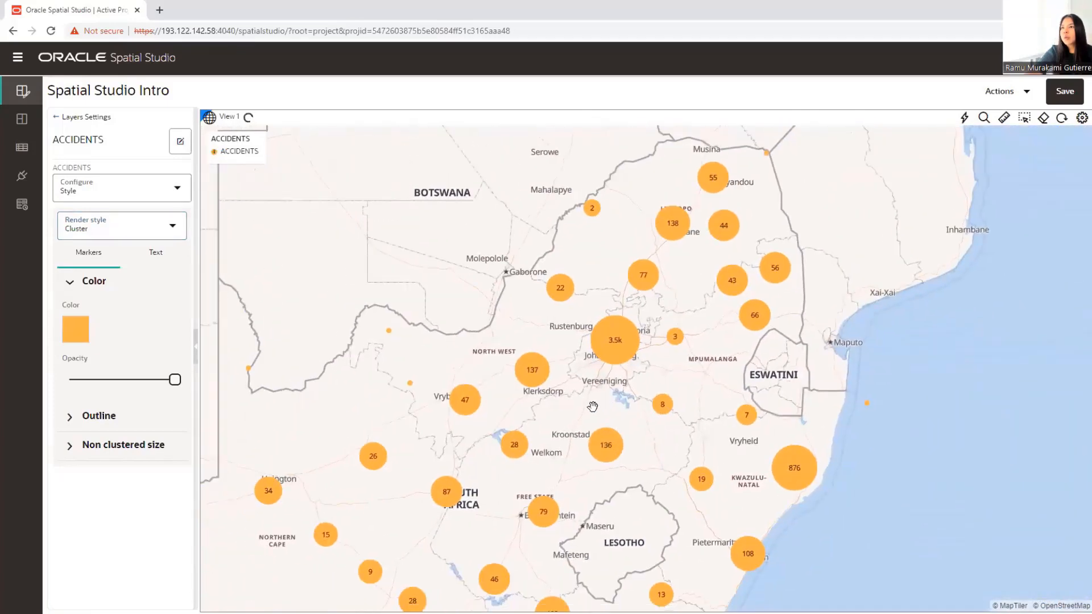
{"action": "scroll", "coordinate": [595, 403], "scroll_direction": "down", "scroll_amount": 3}
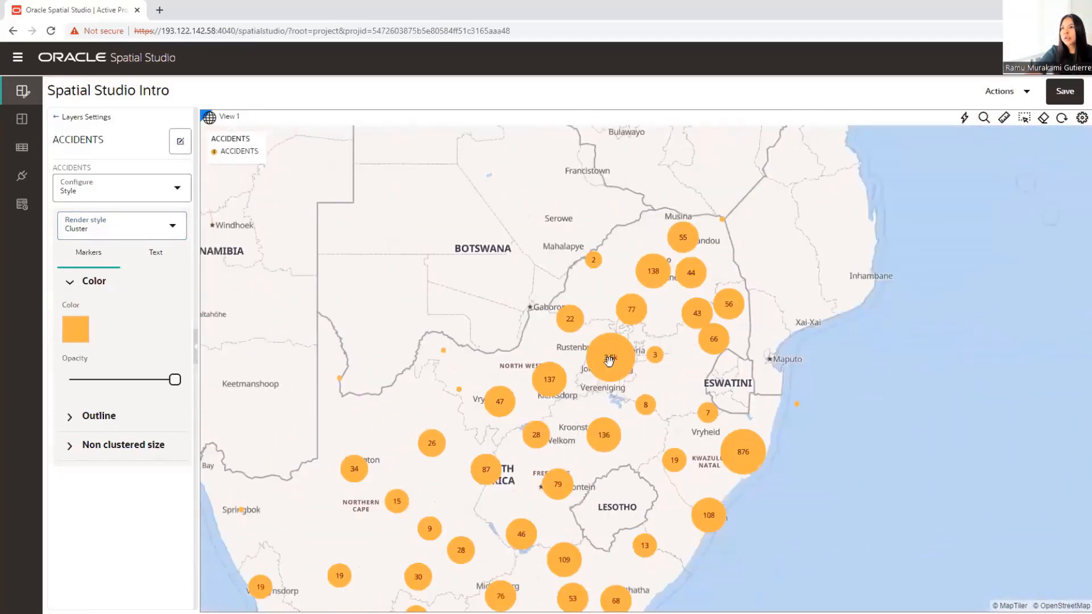
{"action": "scroll", "coordinate": [615, 364], "scroll_direction": "up", "scroll_amount": 5}
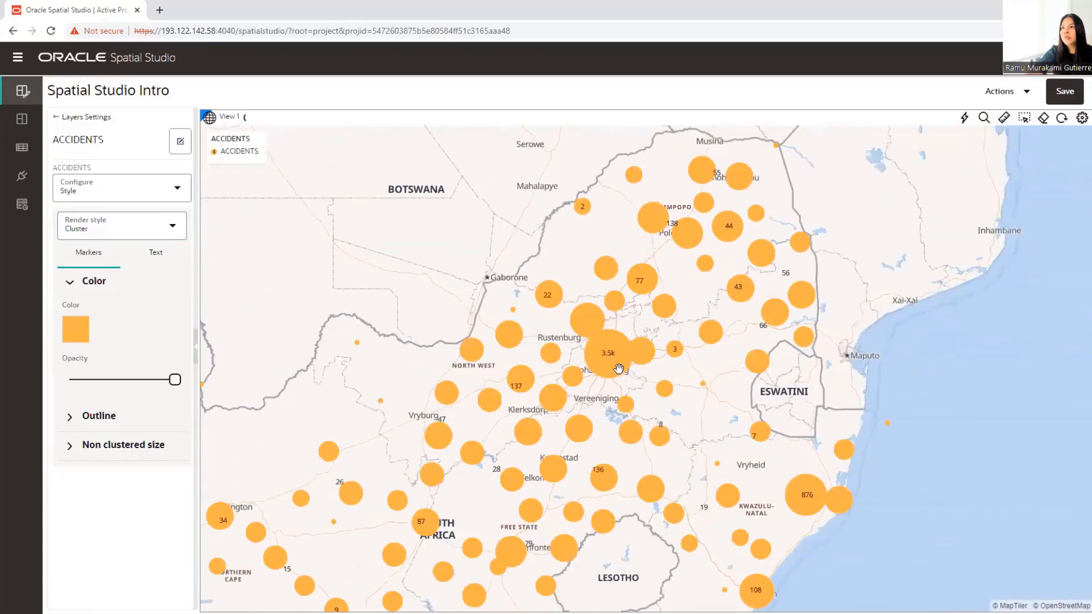
{"action": "scroll", "coordinate": [602, 362], "scroll_direction": "up", "scroll_amount": 5}
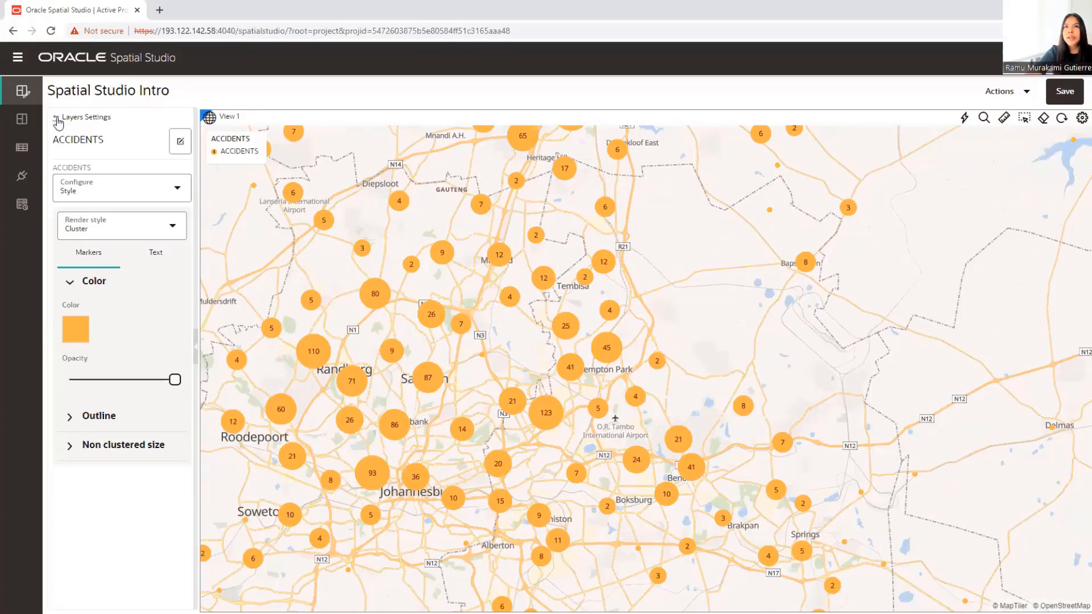
Change the ACCIDENTS layer's render style to Circle and inspect the individual points around Johannesburg.
{"action": "left_click", "coordinate": [102, 235]}
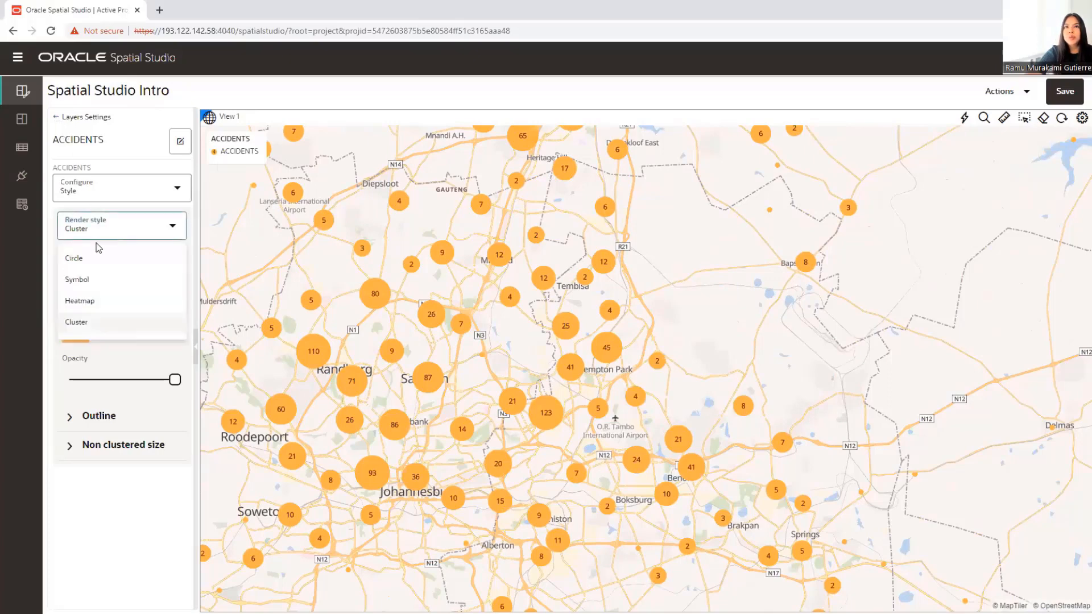
{"action": "left_click", "coordinate": [72, 260]}
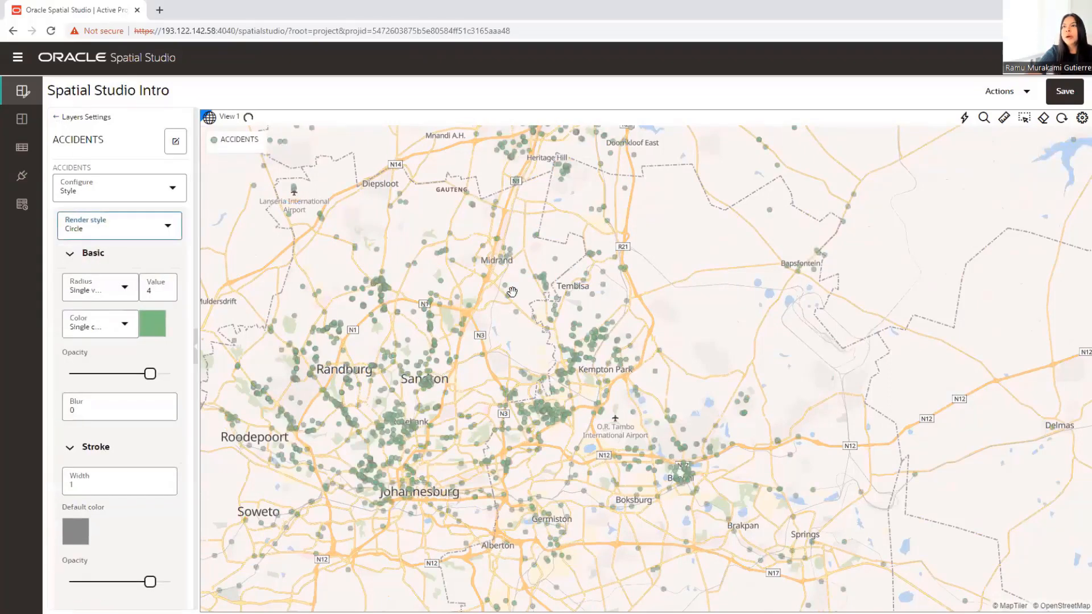
{"action": "left_click_drag", "start_coordinate": [512, 292], "coordinate": [516, 266]}
{"action": "scroll", "coordinate": [514, 283], "scroll_direction": "down", "scroll_amount": 1}
{"action": "scroll", "coordinate": [514, 283], "scroll_direction": "down", "scroll_amount": 1}
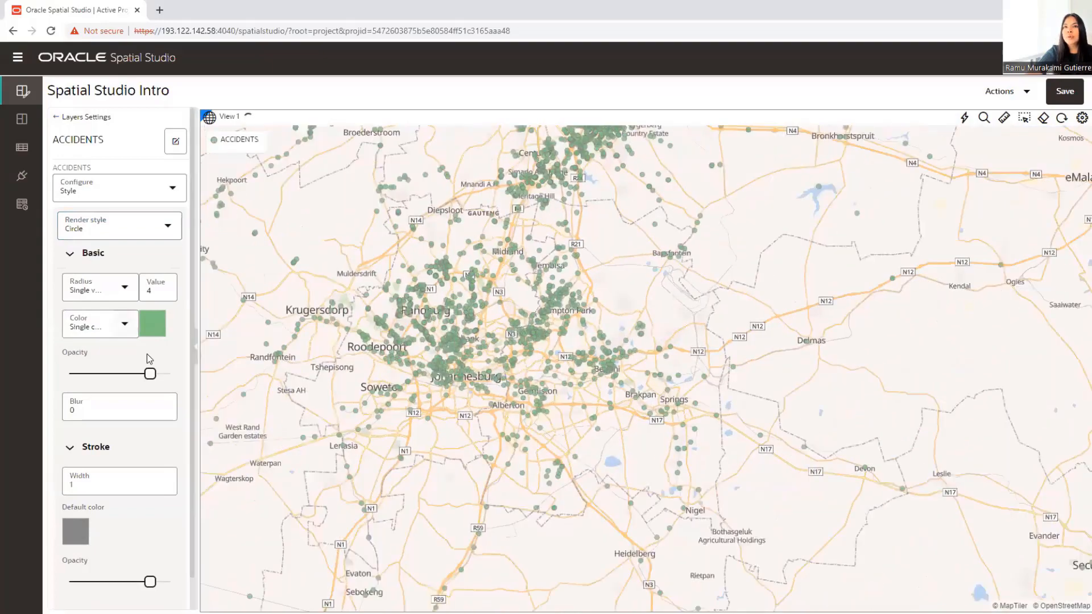
{"action": "scroll", "coordinate": [512, 382], "scroll_direction": "down", "scroll_amount": 2}
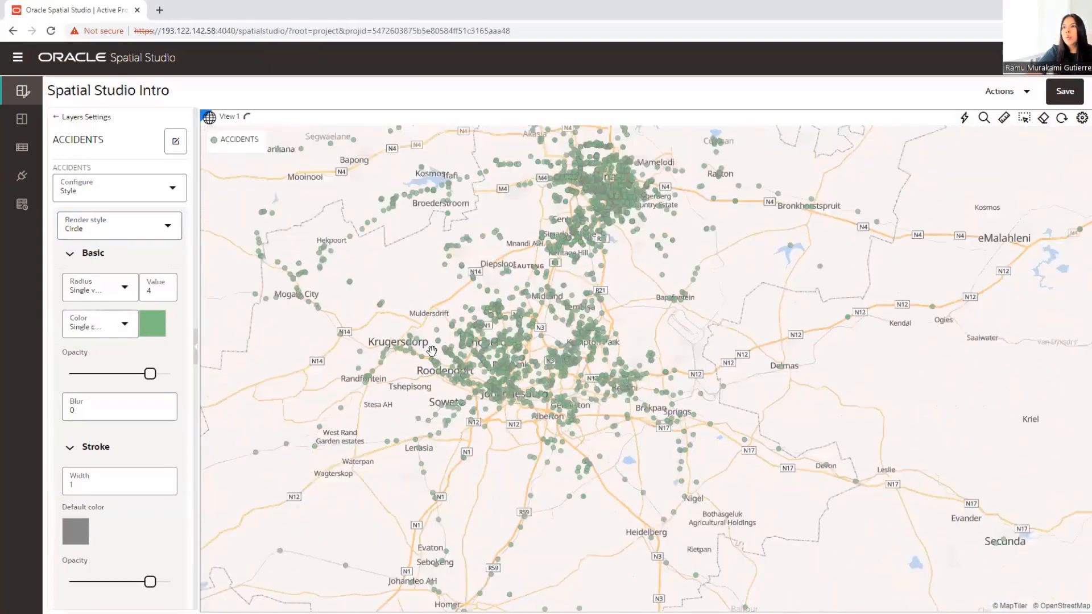
{"action": "scroll", "coordinate": [416, 354], "scroll_direction": "down", "scroll_amount": 1}
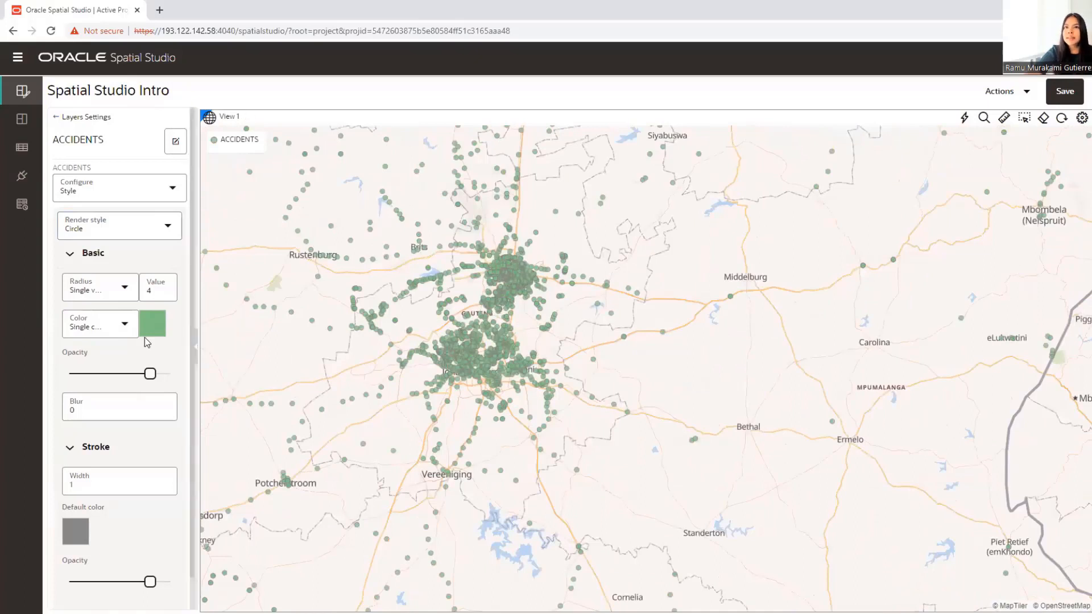
Set the ACCIDENTS circles' fill color to bright red and return to the layers list.
{"action": "left_click", "coordinate": [149, 331]}
{"action": "left_click", "coordinate": [328, 340]}
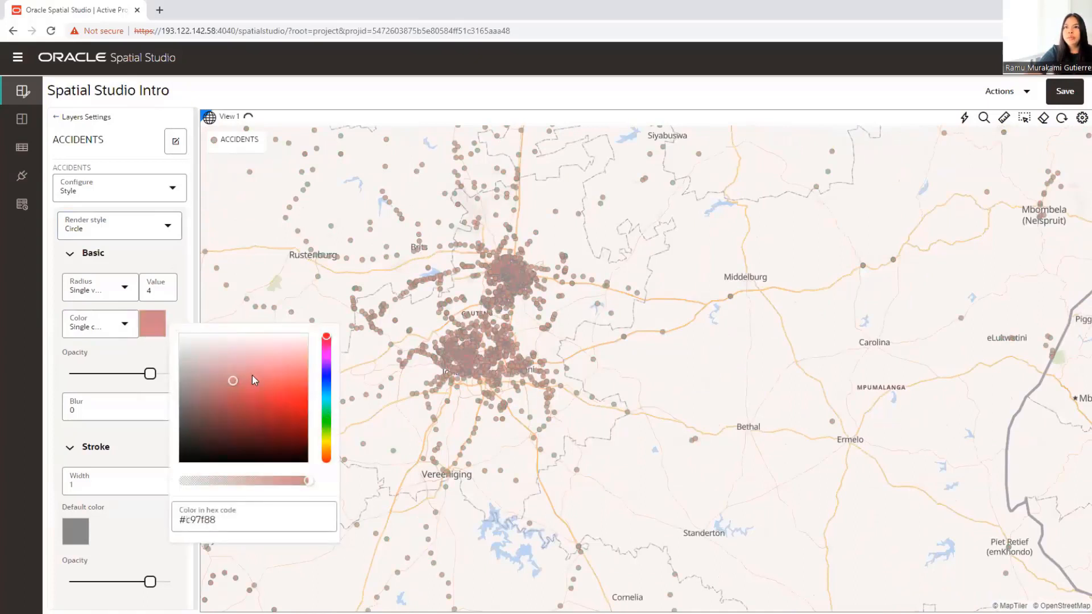
{"action": "left_click_drag", "start_coordinate": [252, 374], "coordinate": [308, 394]}
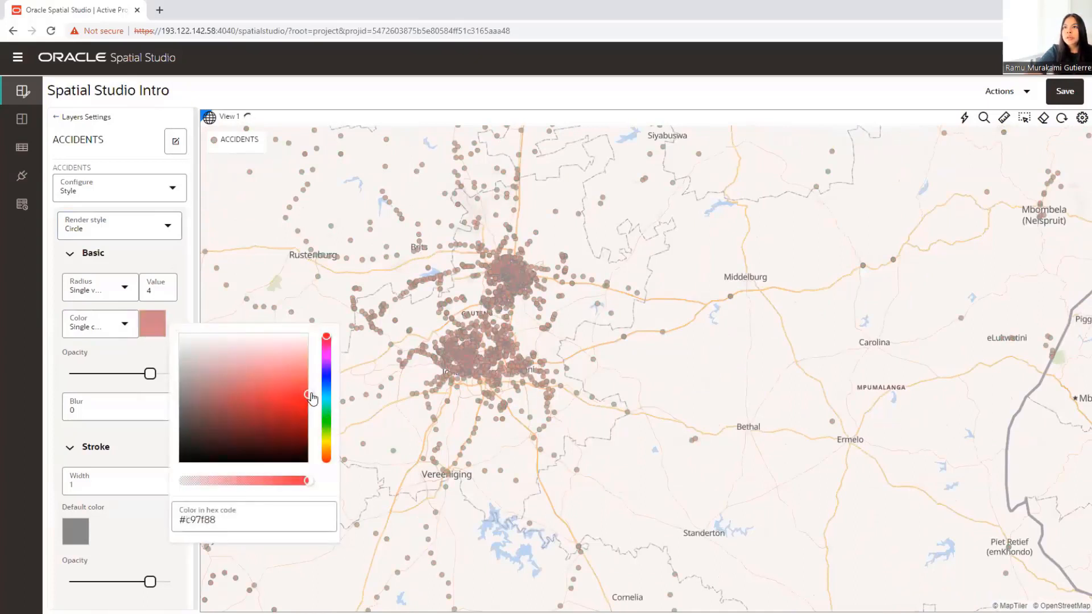
{"action": "left_click", "coordinate": [182, 324]}
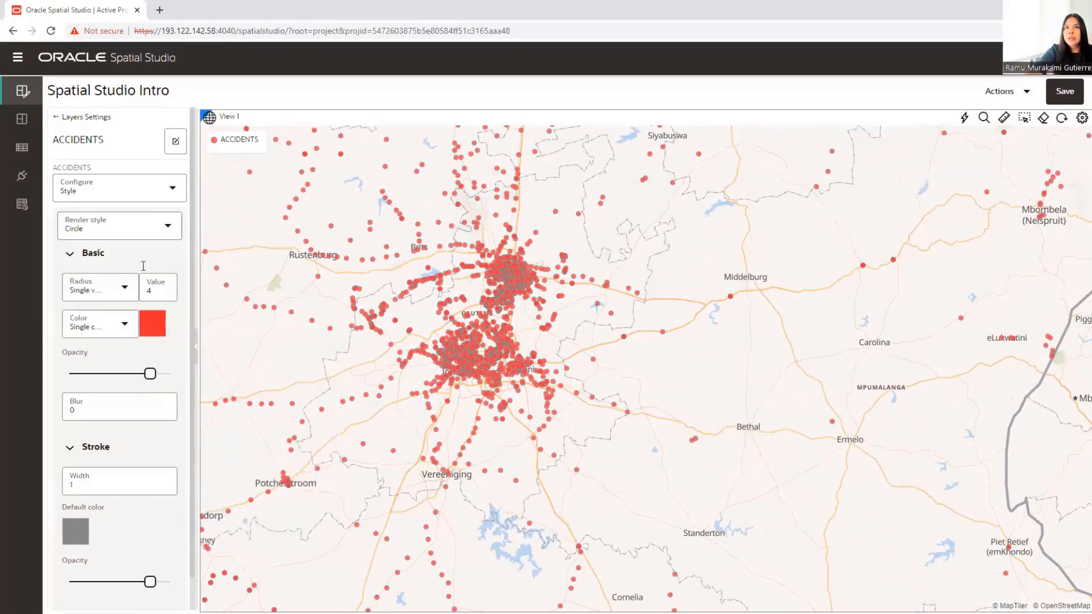
{"action": "left_click", "coordinate": [55, 119]}
Add the POLICE_BOUNDS and POLICE_POINTS datasets to the project.
{"action": "scroll", "coordinate": [482, 295], "scroll_direction": "down", "scroll_amount": 2}
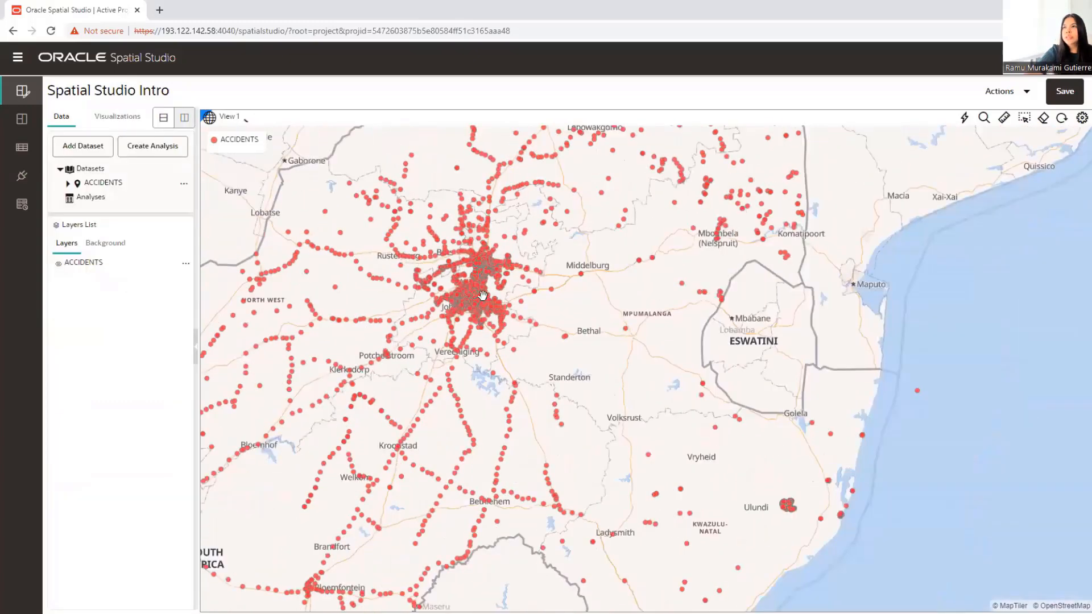
{"action": "left_click_drag", "start_coordinate": [482, 296], "coordinate": [560, 329]}
{"action": "scroll", "coordinate": [490, 313], "scroll_direction": "down", "scroll_amount": 2}
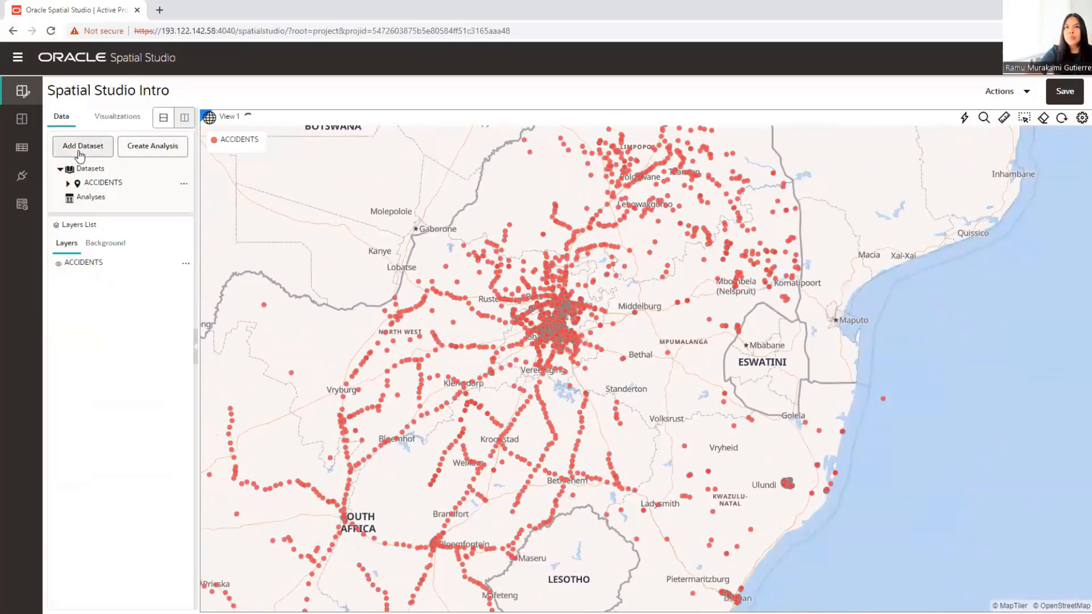
{"action": "left_click", "coordinate": [79, 152]}
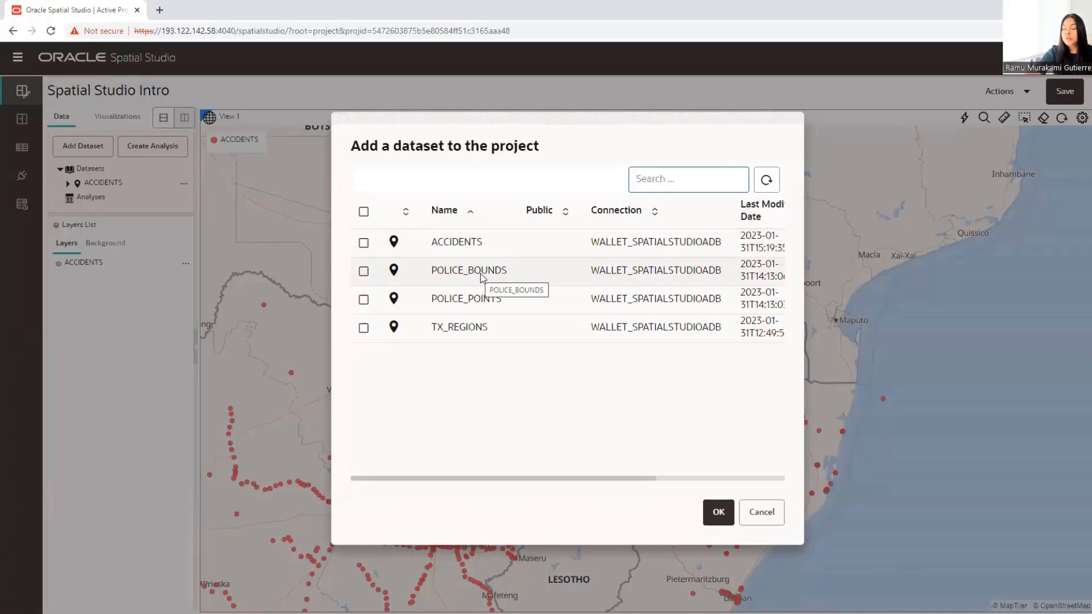
{"action": "left_click", "coordinate": [363, 271]}
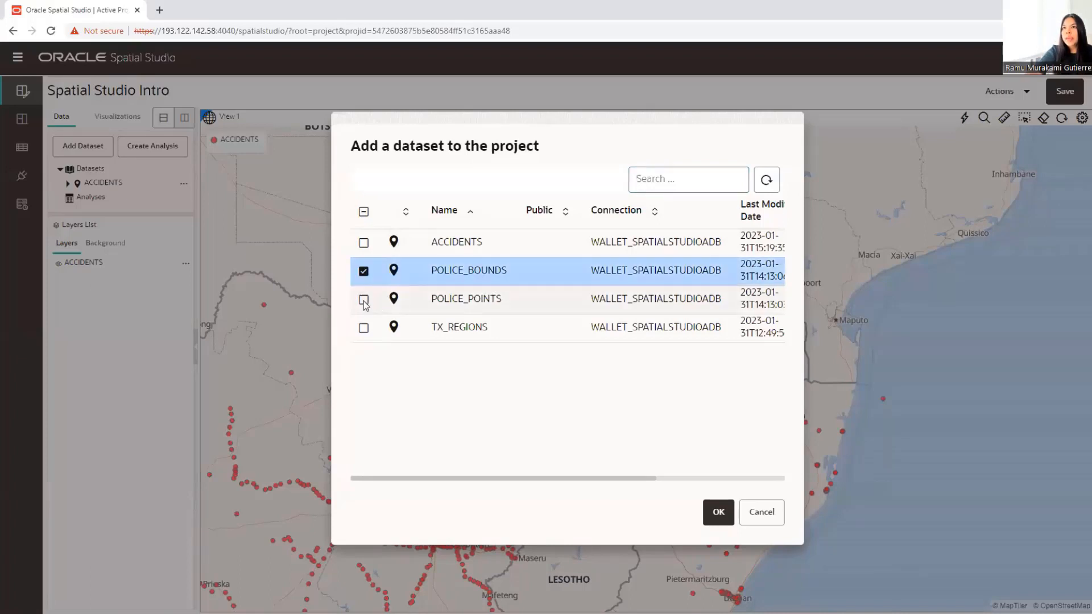
{"action": "left_click", "coordinate": [364, 300]}
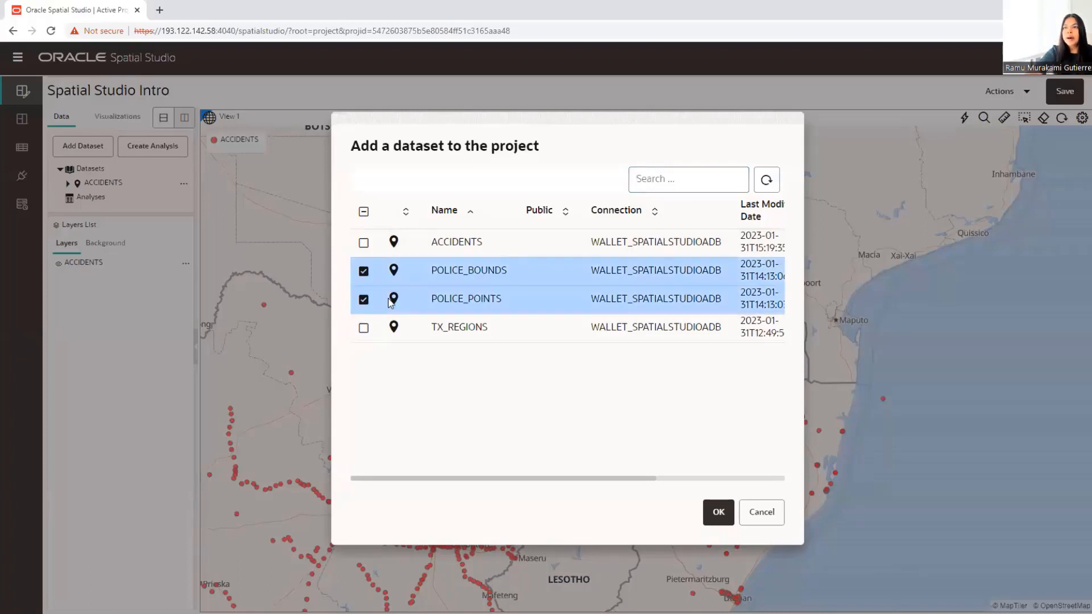
{"action": "left_click", "coordinate": [718, 513]}
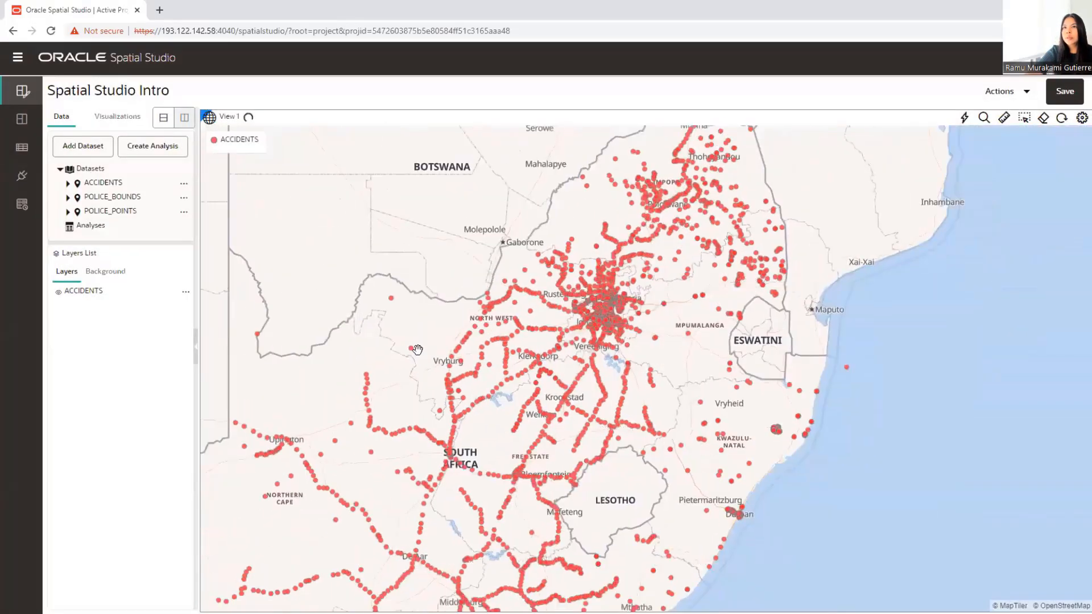
Add POLICE_BOUNDS and POLICE_POINTS to the map as layers and look over their coverage of South Africa.
{"action": "left_click_drag", "start_coordinate": [112, 202], "coordinate": [455, 381]}
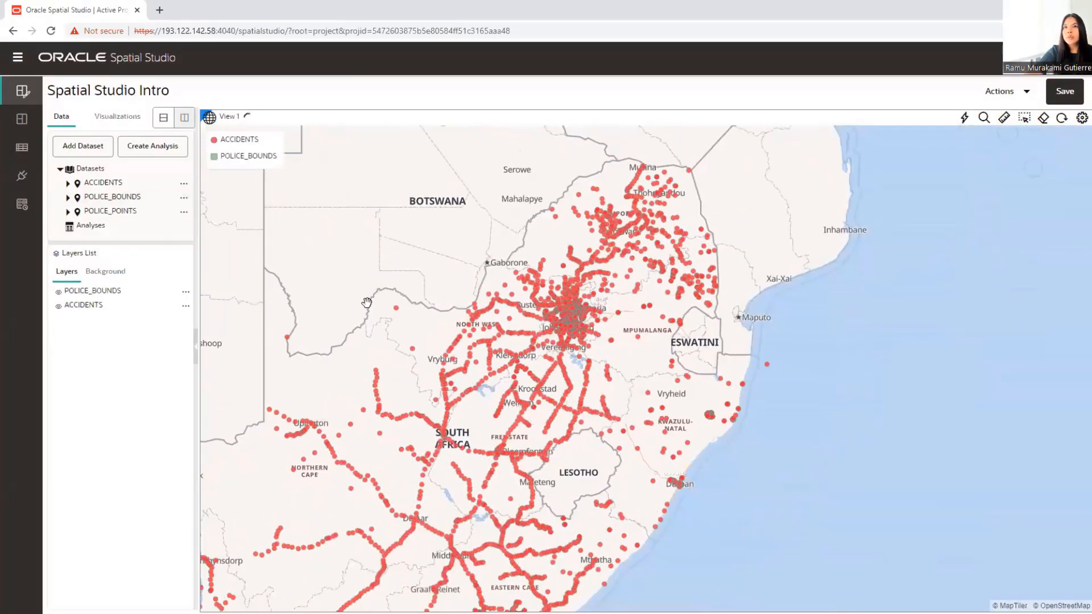
{"action": "left_click_drag", "start_coordinate": [118, 215], "coordinate": [434, 370]}
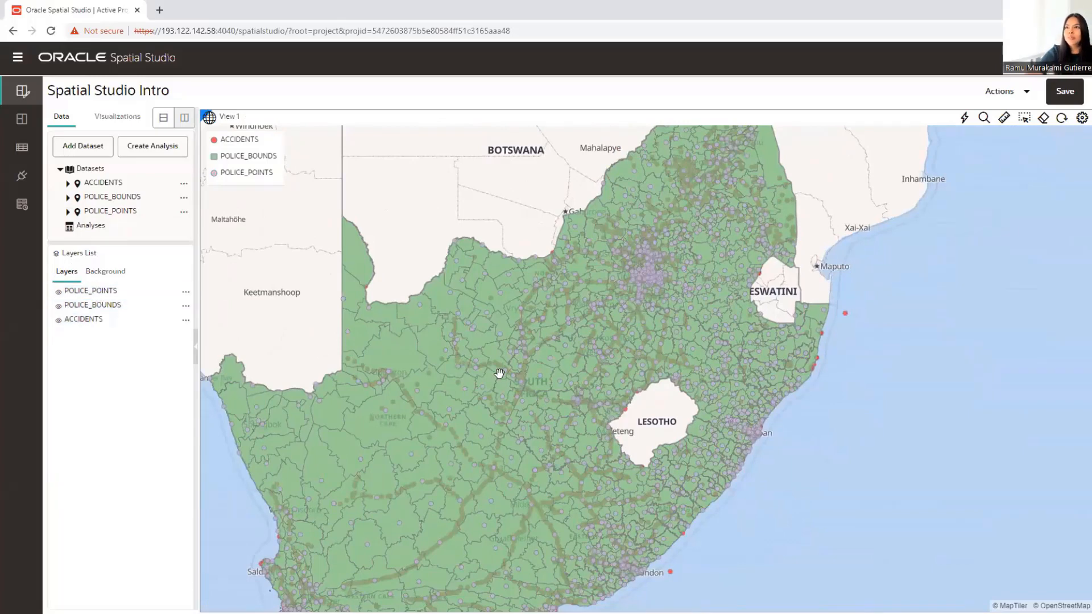
{"action": "scroll", "coordinate": [457, 395], "scroll_direction": "up", "scroll_amount": 2}
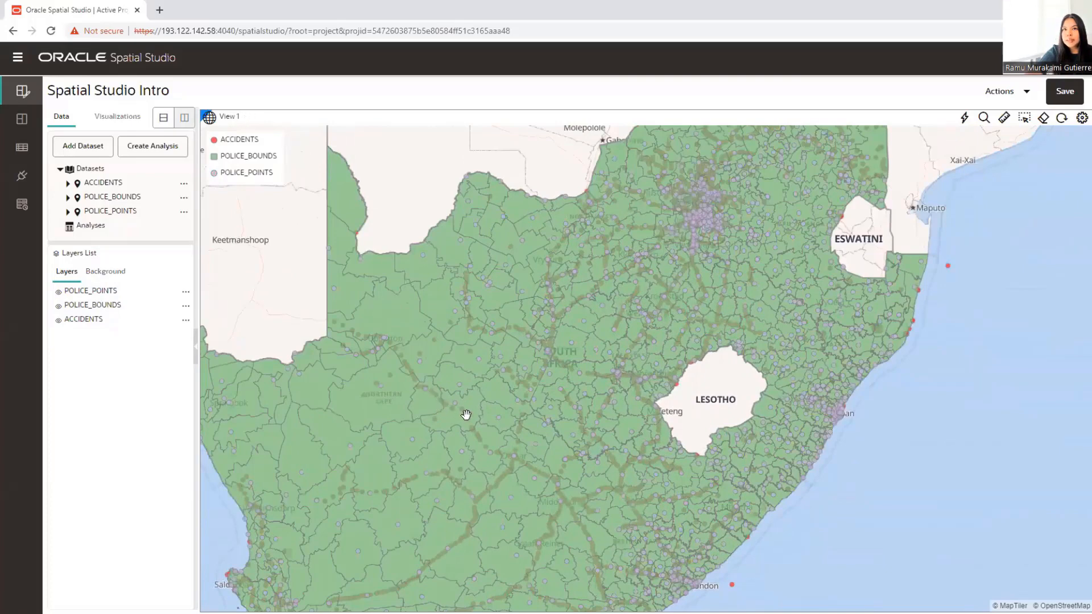
{"action": "left_click_drag", "start_coordinate": [489, 462], "coordinate": [542, 442]}
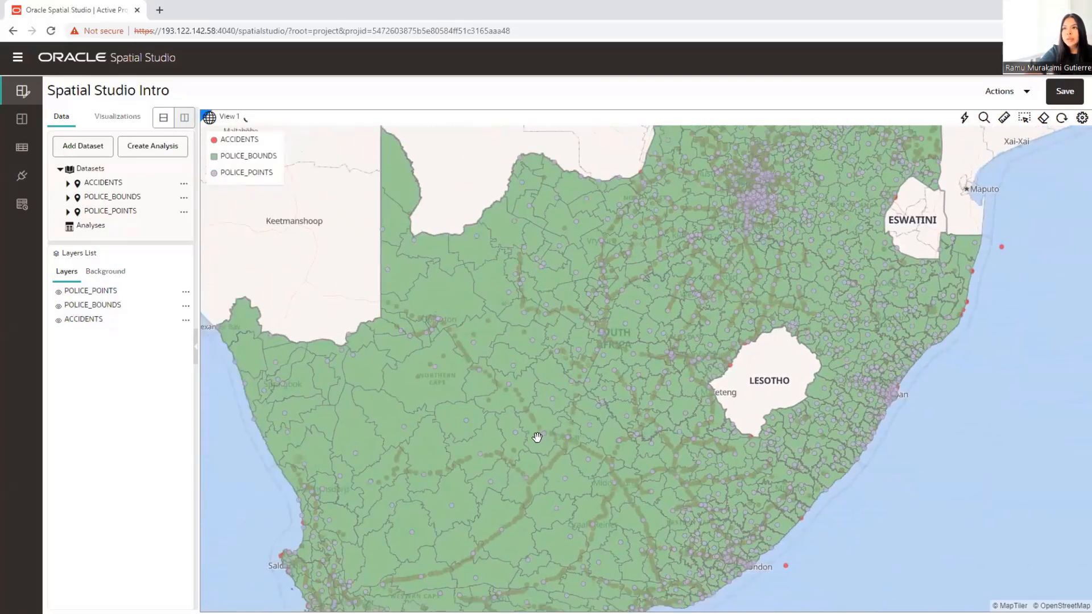
{"action": "scroll", "coordinate": [537, 437], "scroll_direction": "down", "scroll_amount": 2}
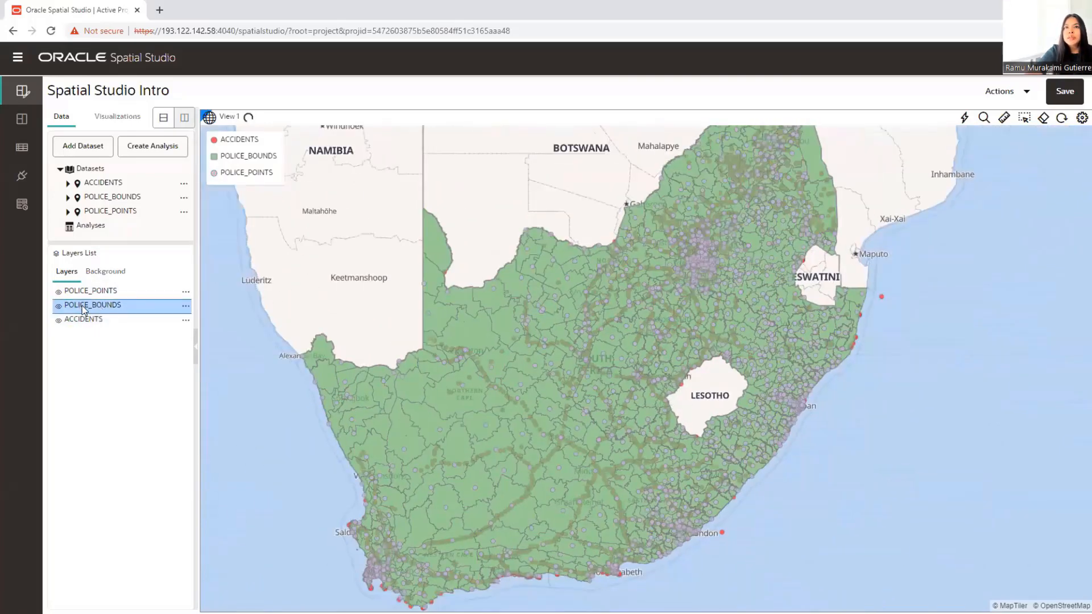
Move the POLICE_BOUNDS layer below ACCIDENTS in the layer order and check the accident points on the map.
{"action": "mouse_move", "coordinate": [100, 311]}
{"action": "left_mouse_down"}
{"action": "mouse_move", "coordinate": [103, 331]}
{"action": "mouse_move", "coordinate": [100, 322]}
{"action": "left_mouse_up"}
{"action": "scroll", "coordinate": [585, 267], "scroll_direction": "up", "scroll_amount": 4}
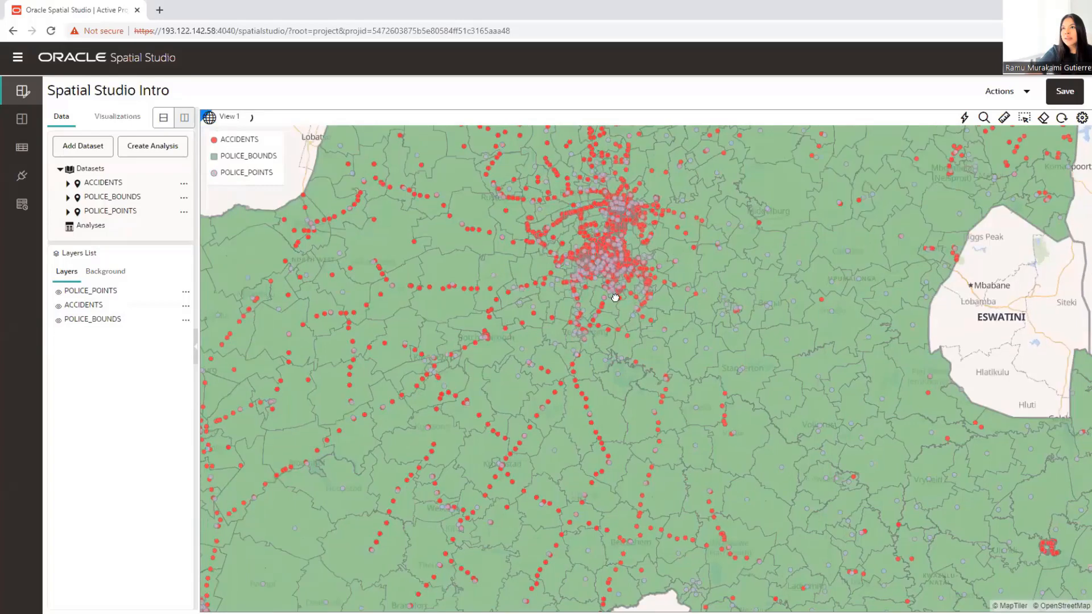
{"action": "scroll", "coordinate": [571, 288], "scroll_direction": "down", "scroll_amount": 3}
{"action": "scroll", "coordinate": [517, 301], "scroll_direction": "down", "scroll_amount": 3}
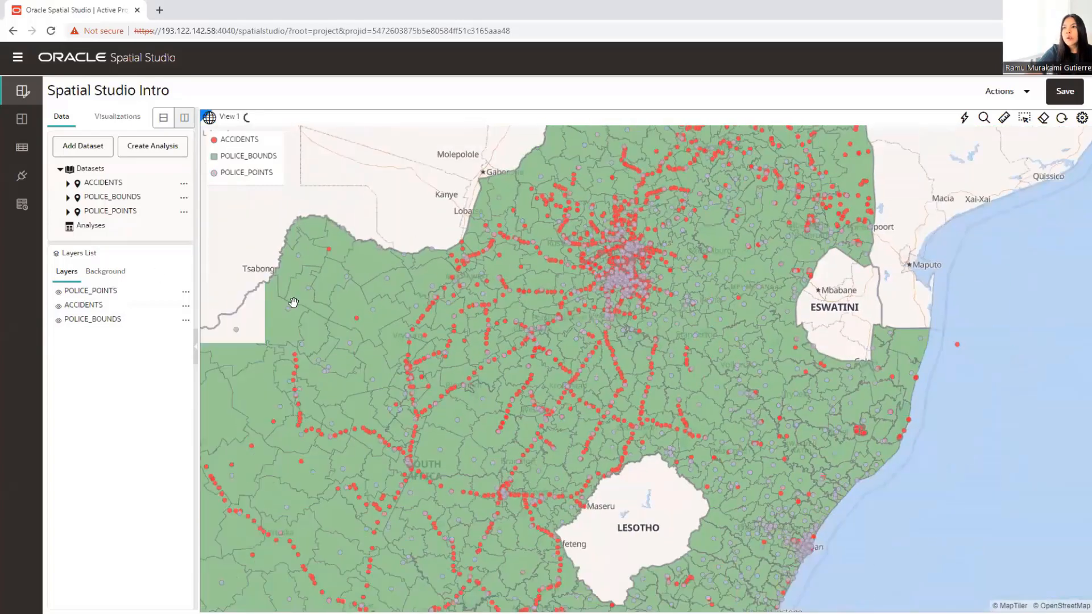
Change the POLICE_POINTS layer's render style from circles to Symbol in its layer settings.
{"action": "left_click", "coordinate": [183, 294]}
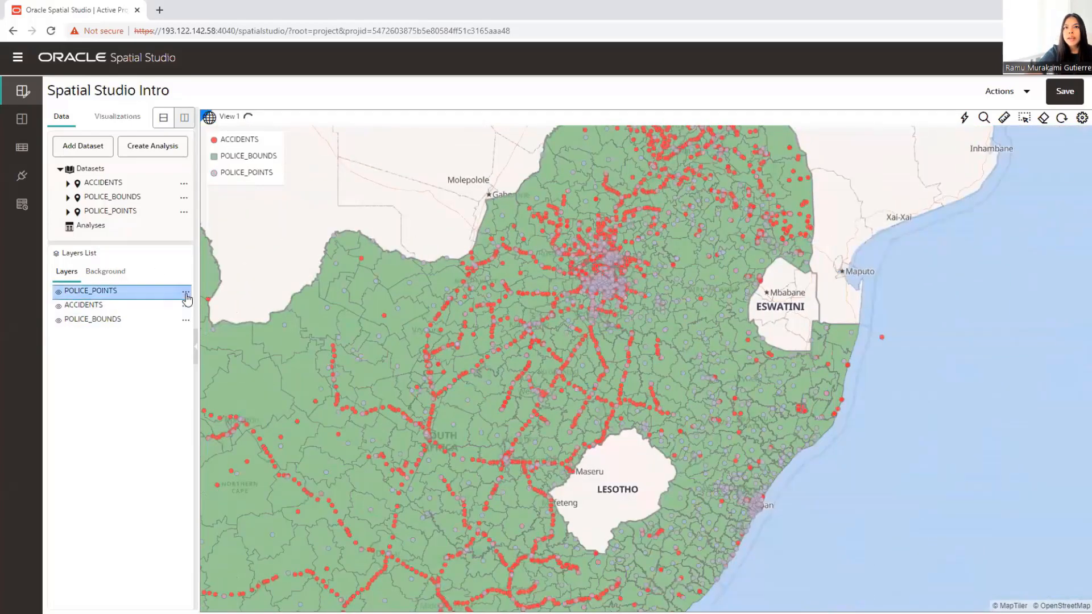
{"action": "left_click", "coordinate": [185, 293]}
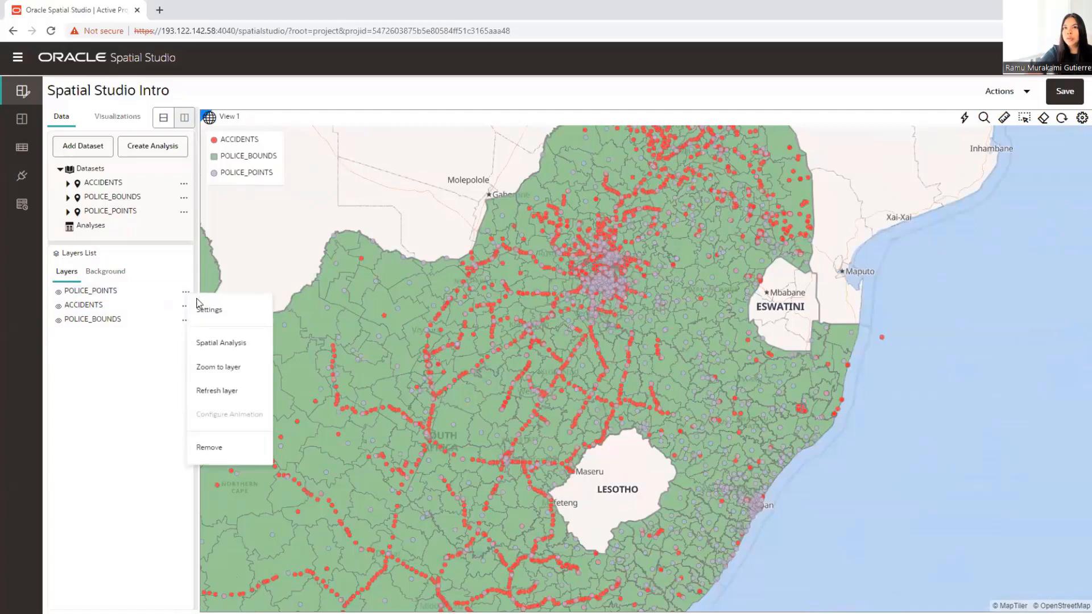
{"action": "left_click", "coordinate": [210, 311]}
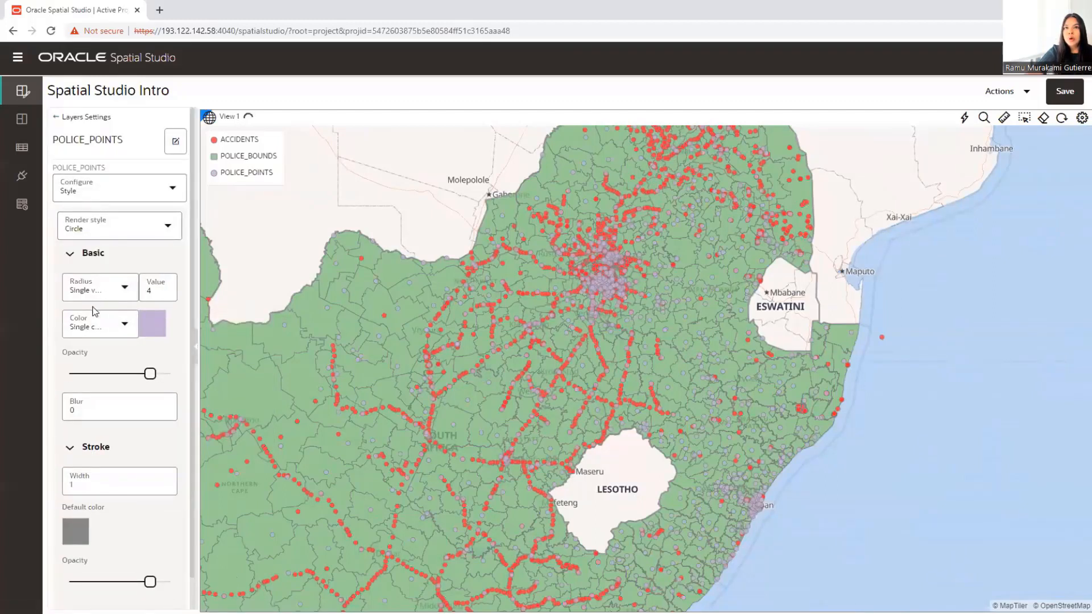
{"action": "left_click", "coordinate": [120, 322]}
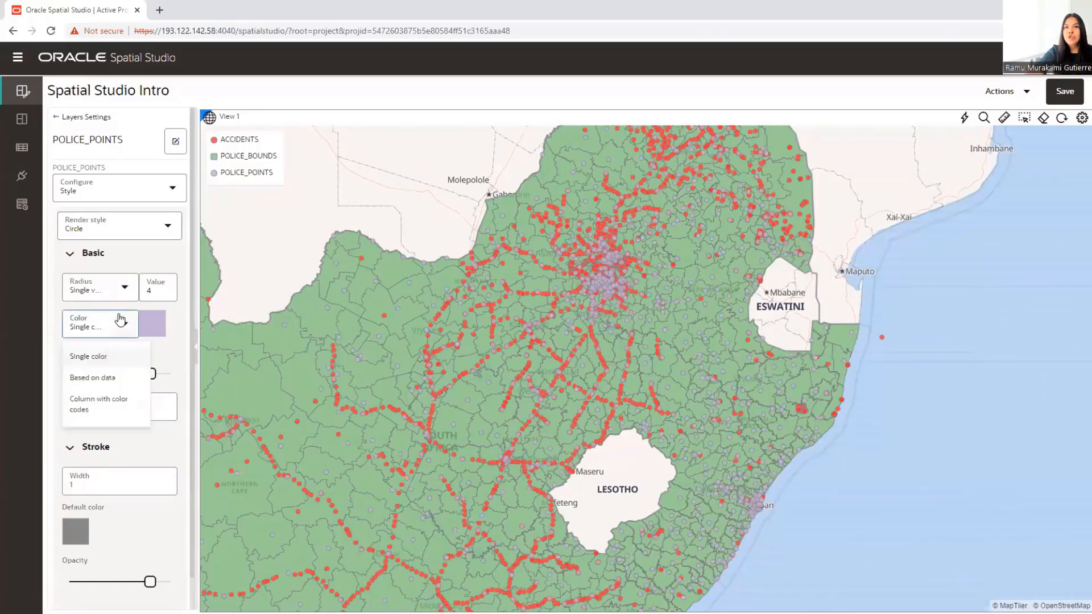
{"action": "left_click", "coordinate": [120, 322]}
{"action": "left_click", "coordinate": [97, 221]}
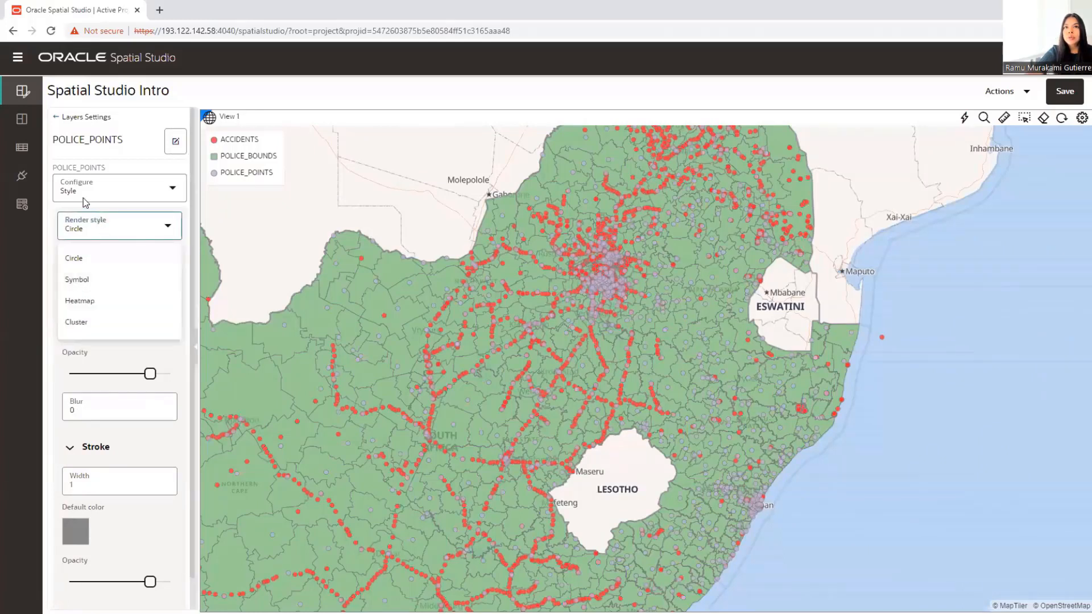
{"action": "left_click", "coordinate": [82, 282]}
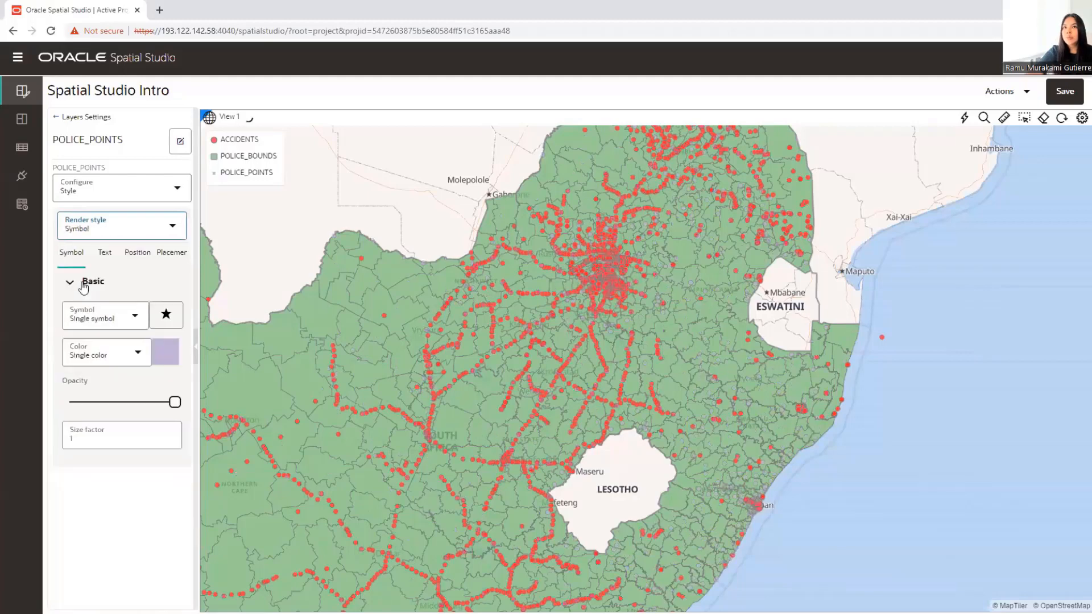
Choose the police symbol from the Spatial Studio default symbol set for the POLICE_POINTS layer.
{"action": "left_click", "coordinate": [167, 316]}
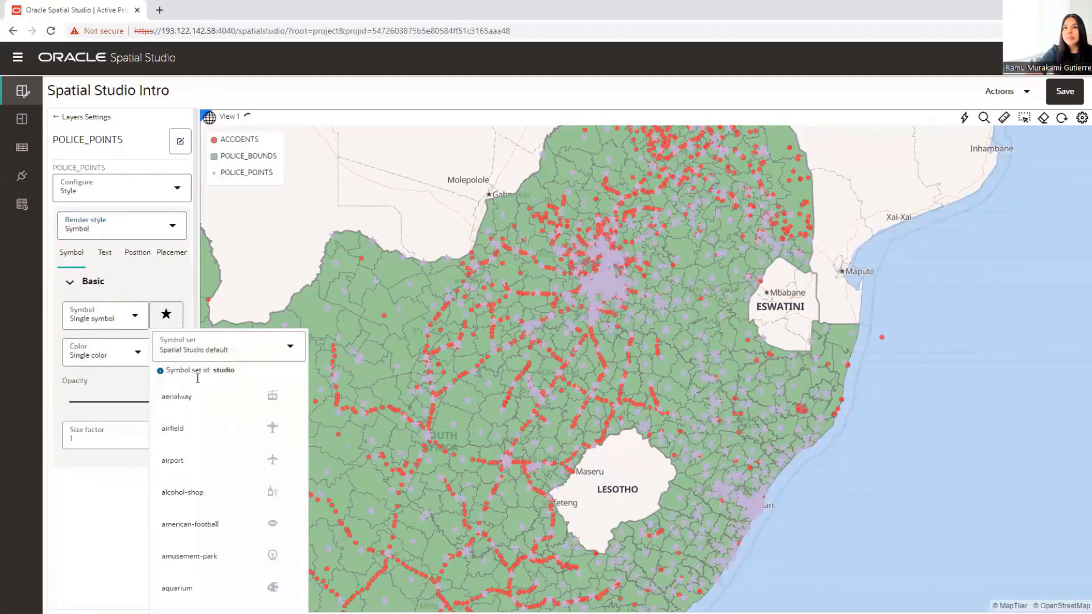
{"action": "scroll", "coordinate": [250, 421], "scroll_direction": "down", "scroll_amount": 5}
{"action": "scroll", "coordinate": [262, 436], "scroll_direction": "down", "scroll_amount": 10}
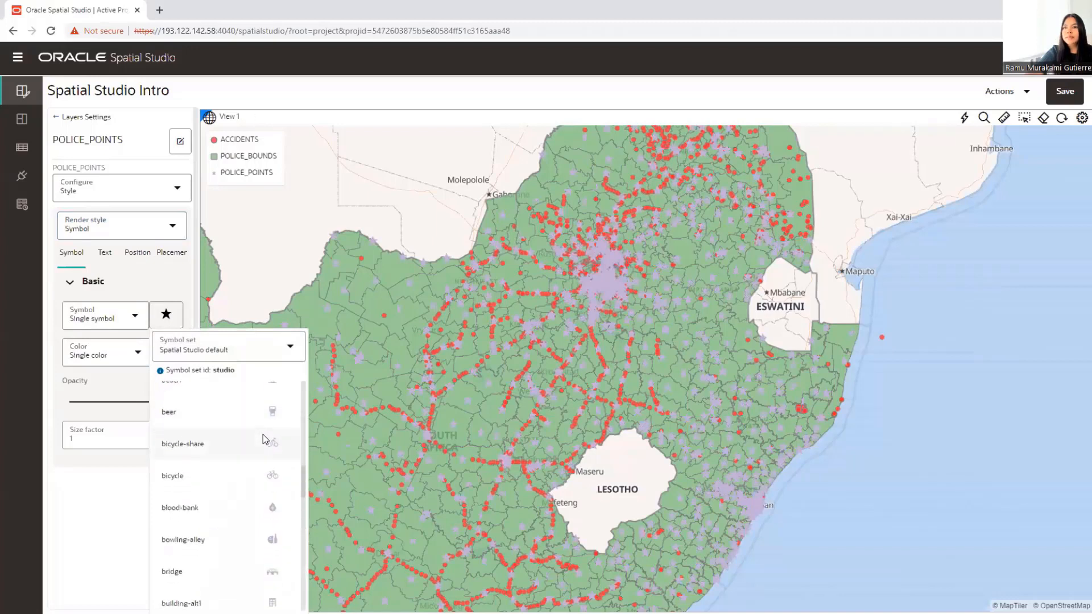
{"action": "scroll", "coordinate": [263, 436], "scroll_direction": "down", "scroll_amount": 10}
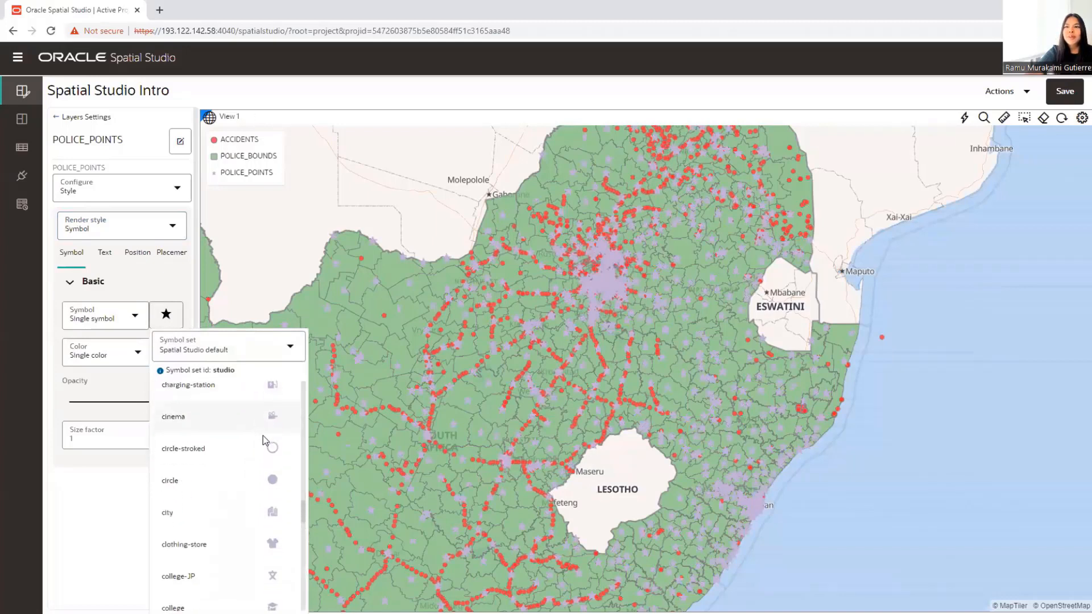
{"action": "scroll", "coordinate": [260, 437], "scroll_direction": "down", "scroll_amount": 10}
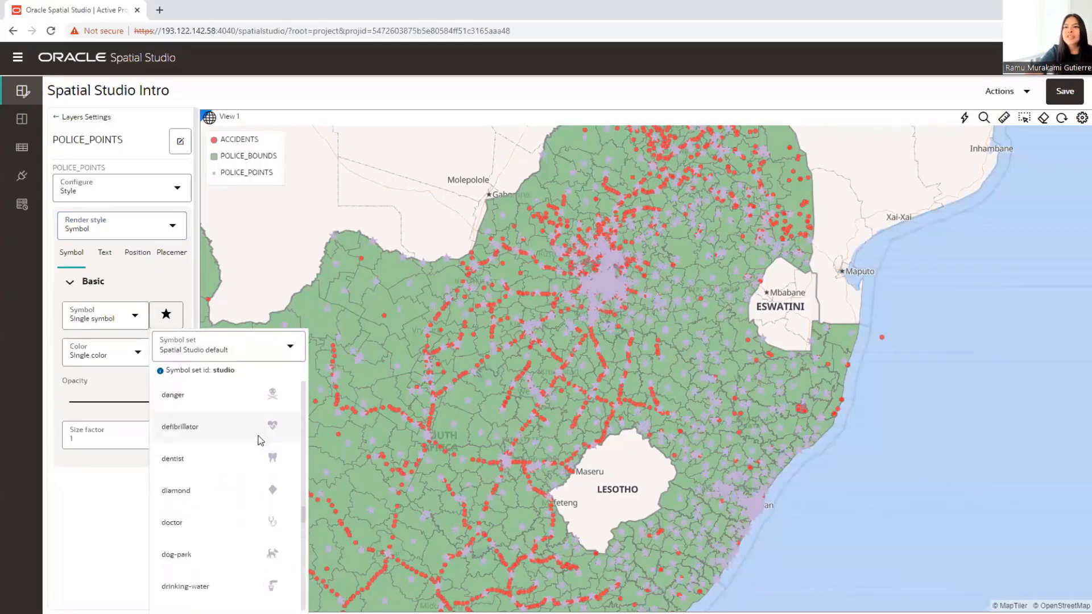
{"action": "scroll", "coordinate": [251, 449], "scroll_direction": "down", "scroll_amount": 10}
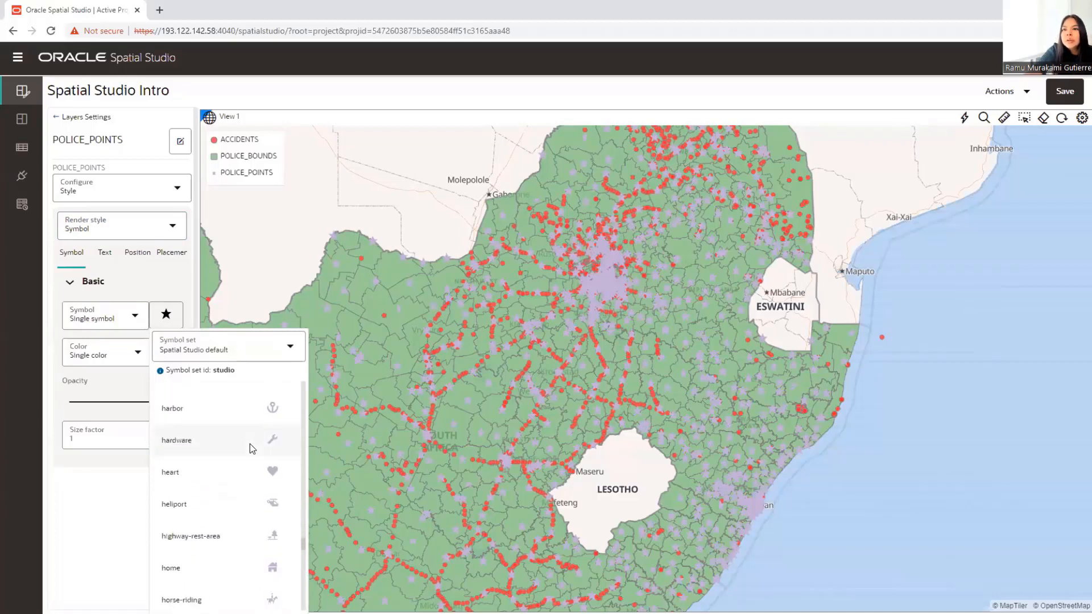
{"action": "scroll", "coordinate": [250, 448], "scroll_direction": "down", "scroll_amount": 10}
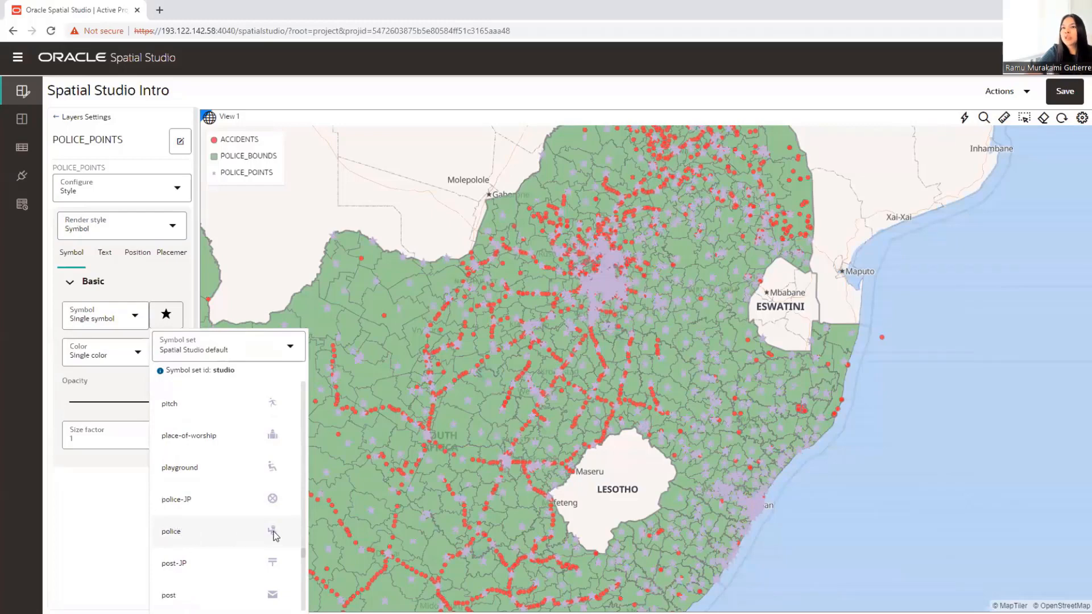
{"action": "left_click", "coordinate": [275, 535]}
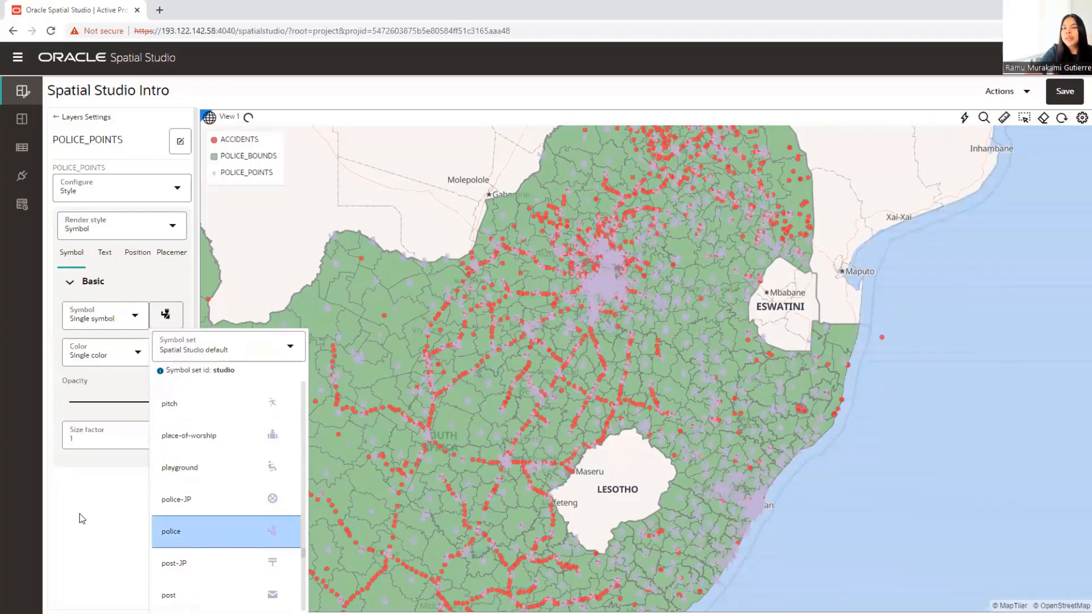
{"action": "left_click", "coordinate": [111, 505]}
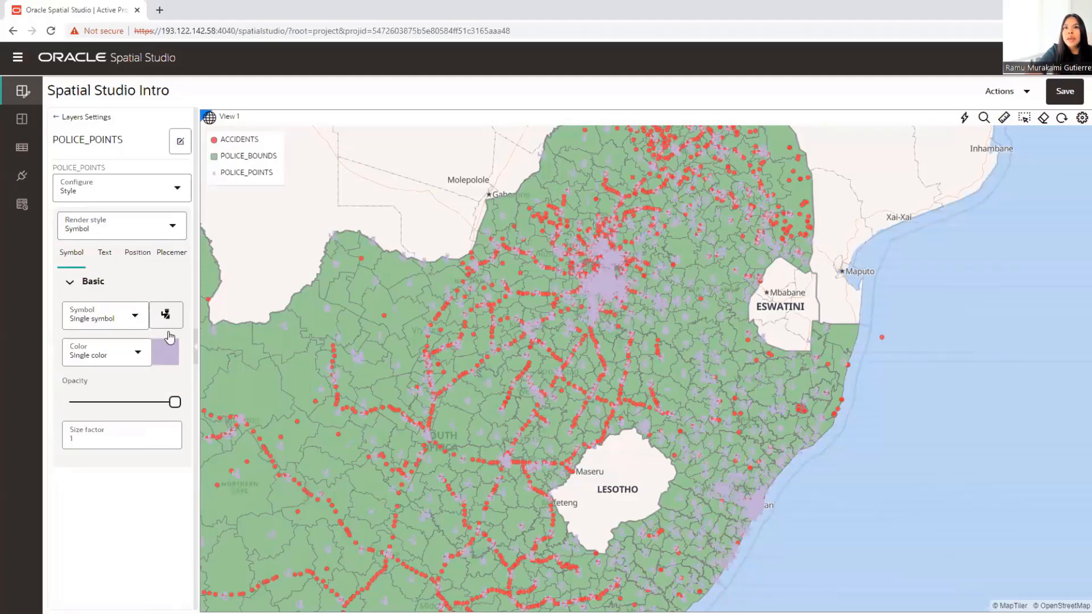
Set the POLICE_POINTS symbol color to strong blue and return to the layers list.
{"action": "left_click", "coordinate": [171, 356]}
{"action": "left_click_drag", "start_coordinate": [240, 403], "coordinate": [322, 440]}
{"action": "left_click", "coordinate": [339, 406]}
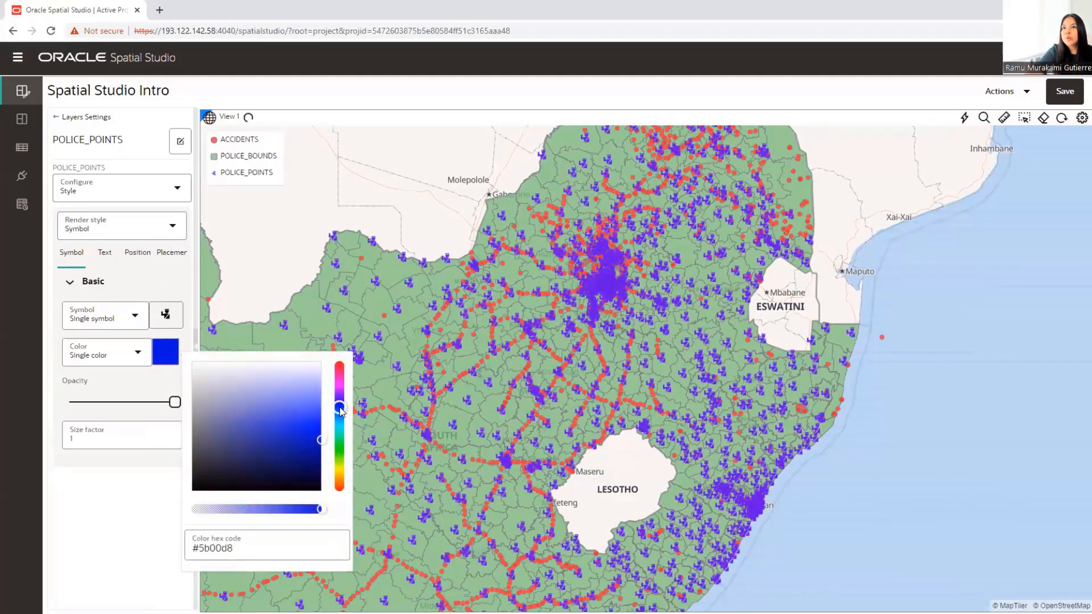
{"action": "left_click", "coordinate": [106, 488]}
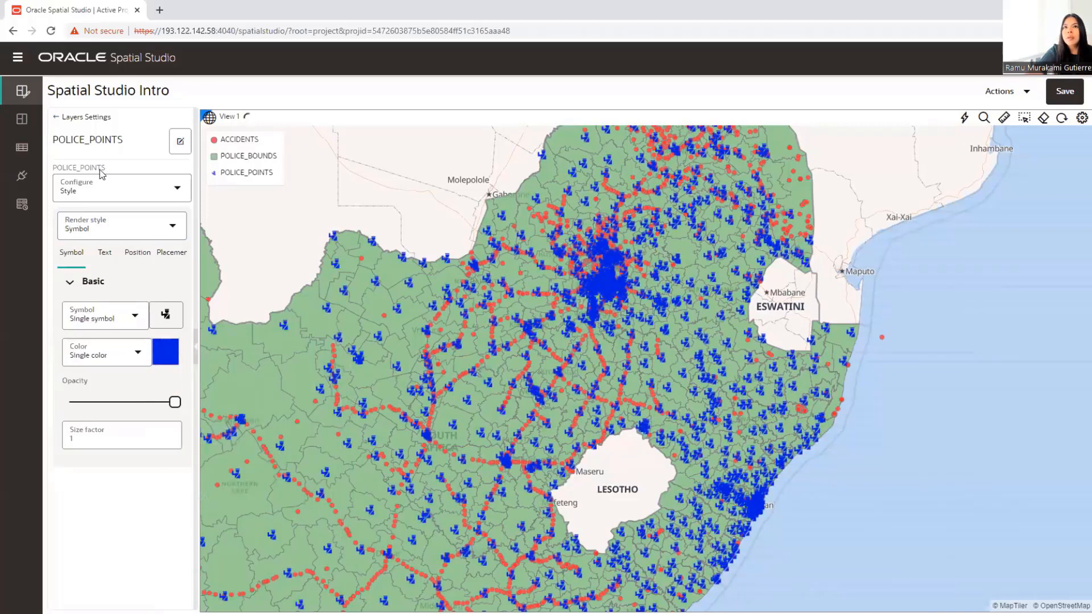
{"action": "left_click", "coordinate": [57, 117]}
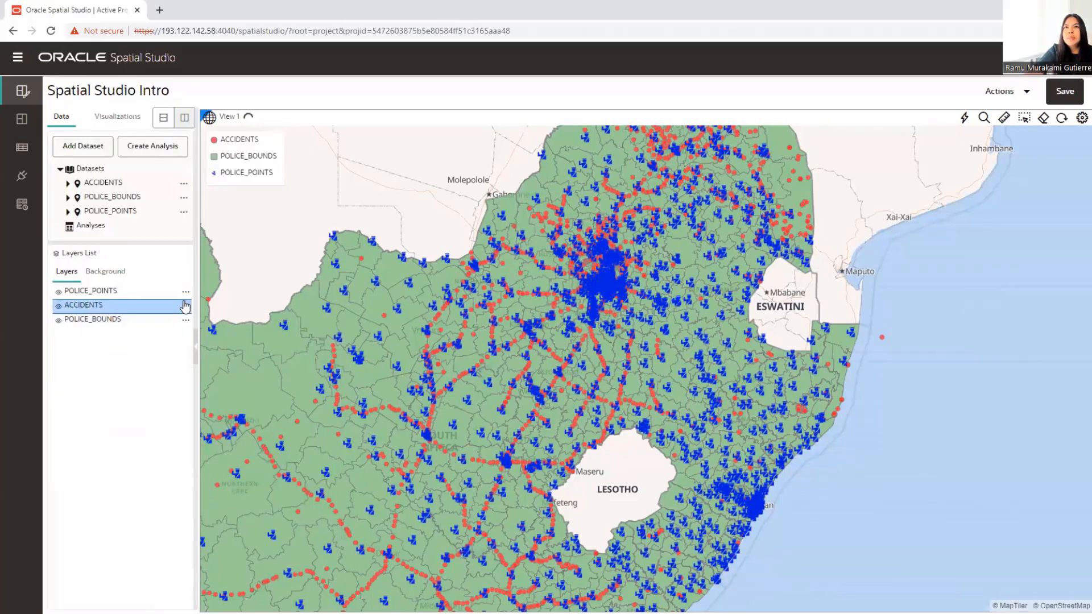
Set the POLICE_BOUNDS layer's fill to a single bright red color in its layer settings.
{"action": "left_click", "coordinate": [185, 322]}
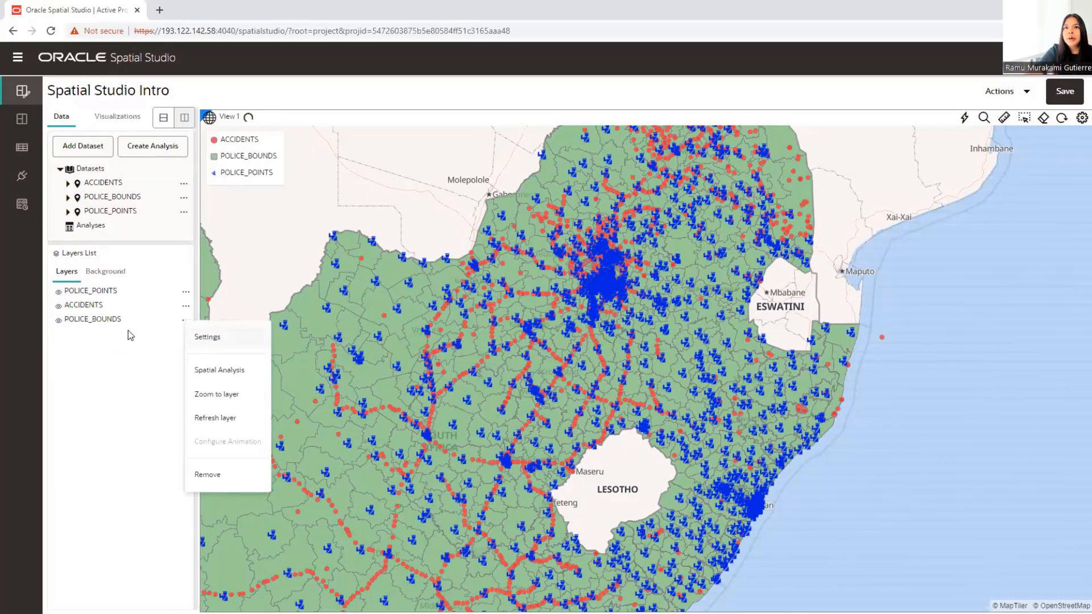
{"action": "left_click", "coordinate": [239, 340]}
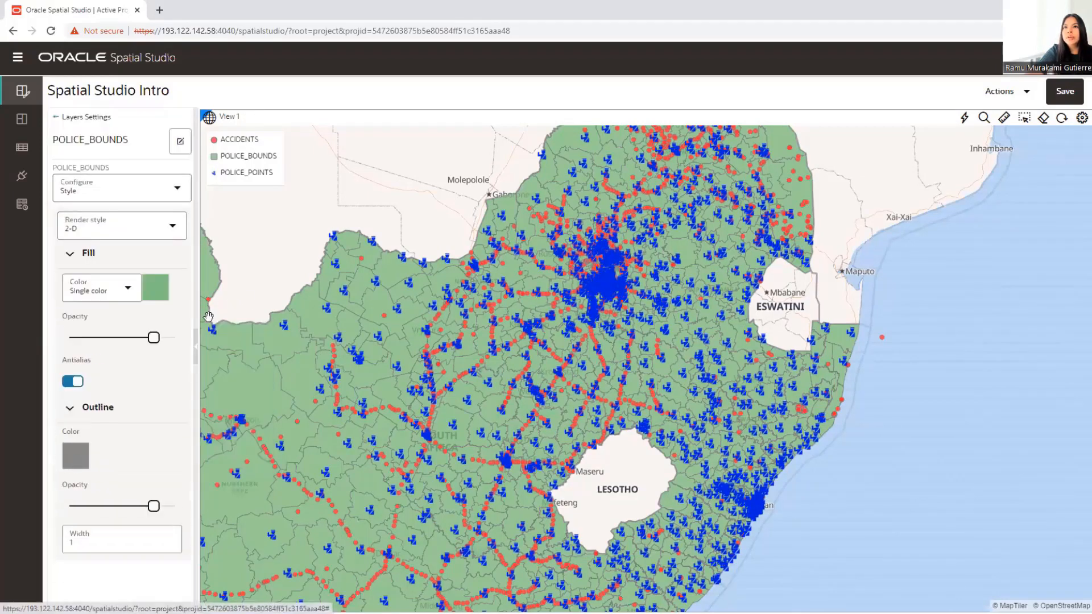
{"action": "left_click", "coordinate": [156, 288]}
{"action": "left_click", "coordinate": [329, 314]}
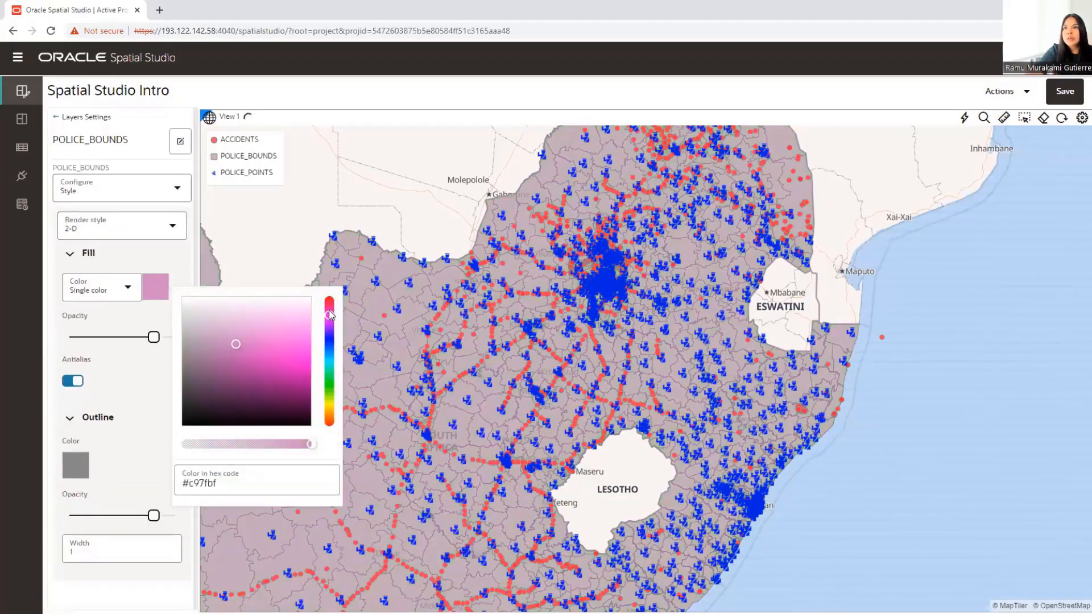
{"action": "left_click_drag", "start_coordinate": [330, 315], "coordinate": [329, 303]}
{"action": "left_click", "coordinate": [310, 360]}
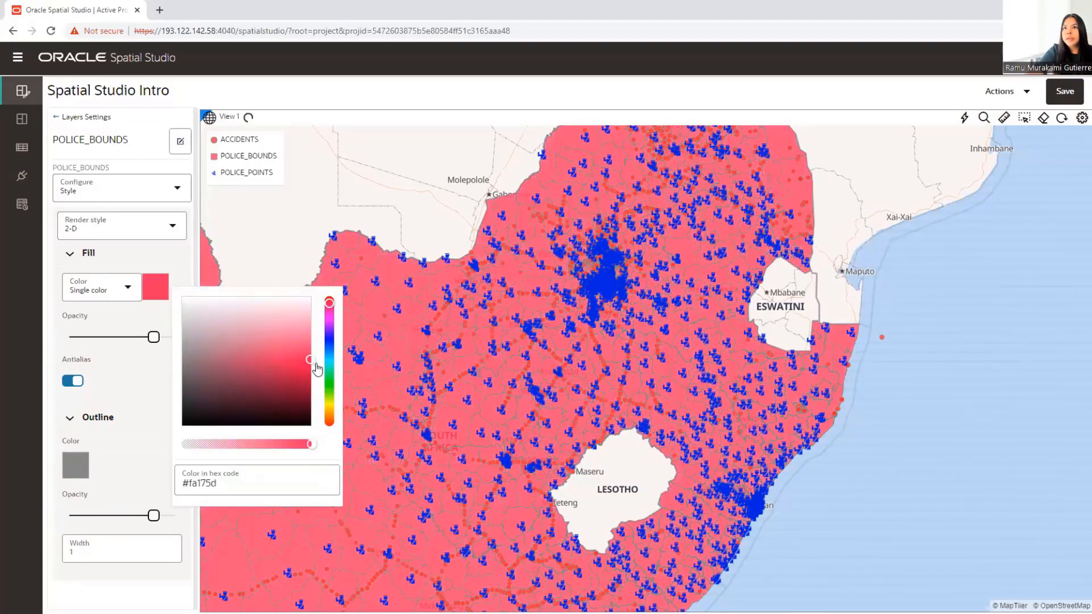
{"action": "left_click", "coordinate": [316, 365]}
{"action": "left_click", "coordinate": [331, 296]}
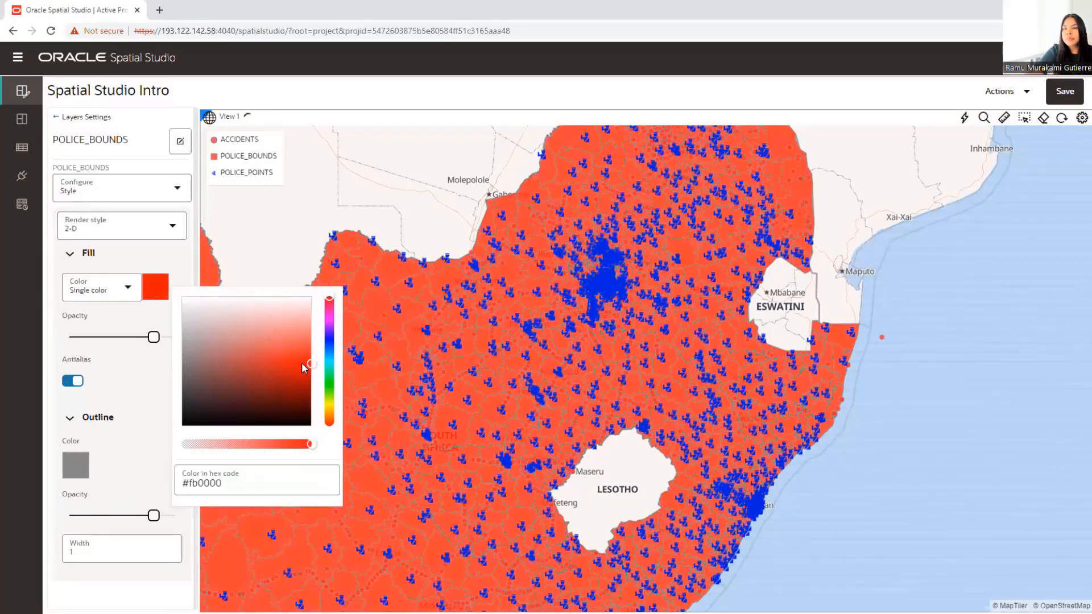
Lower the POLICE_BOUNDS fill opacity to about one fifth, check the map, and return to the layers list.
{"action": "left_click_drag", "start_coordinate": [153, 337], "coordinate": [91, 341]}
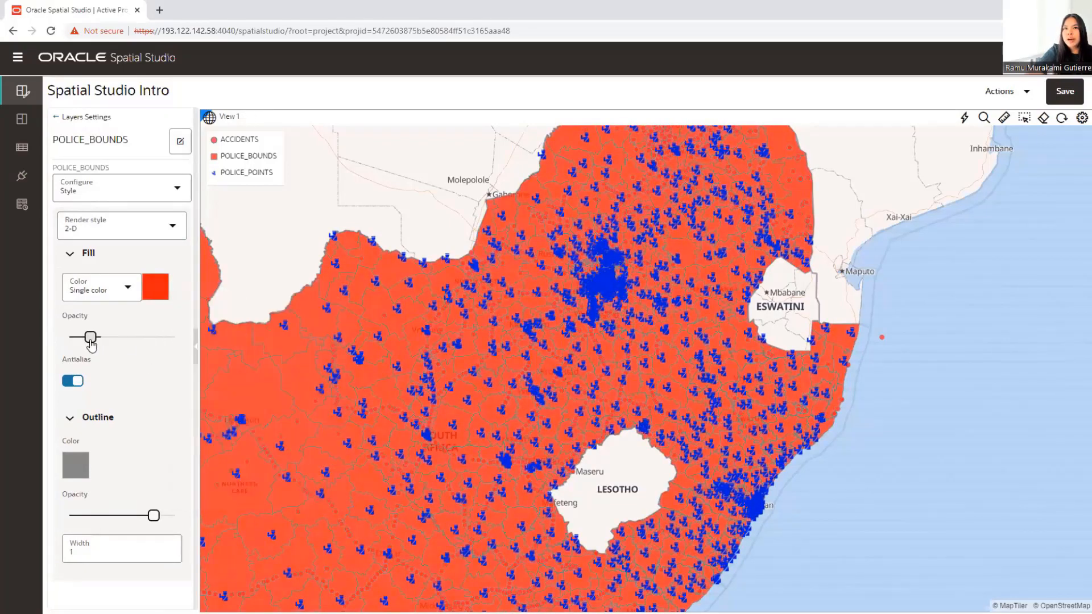
{"action": "scroll", "coordinate": [563, 349], "scroll_direction": "down", "scroll_amount": 1}
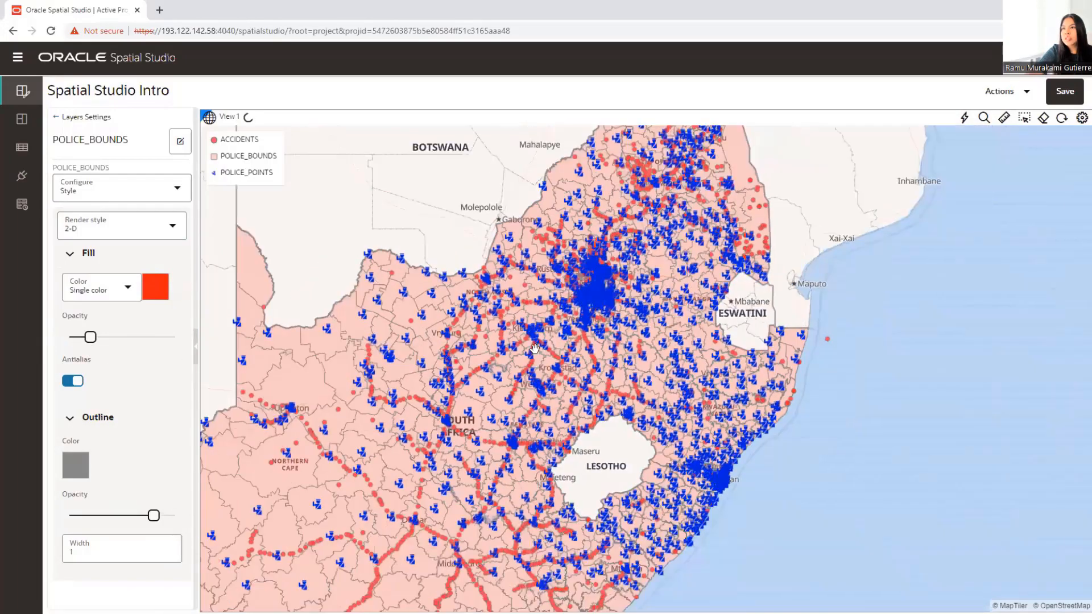
{"action": "scroll", "coordinate": [534, 348], "scroll_direction": "down", "scroll_amount": 1}
{"action": "scroll", "coordinate": [602, 298], "scroll_direction": "up", "scroll_amount": 1}
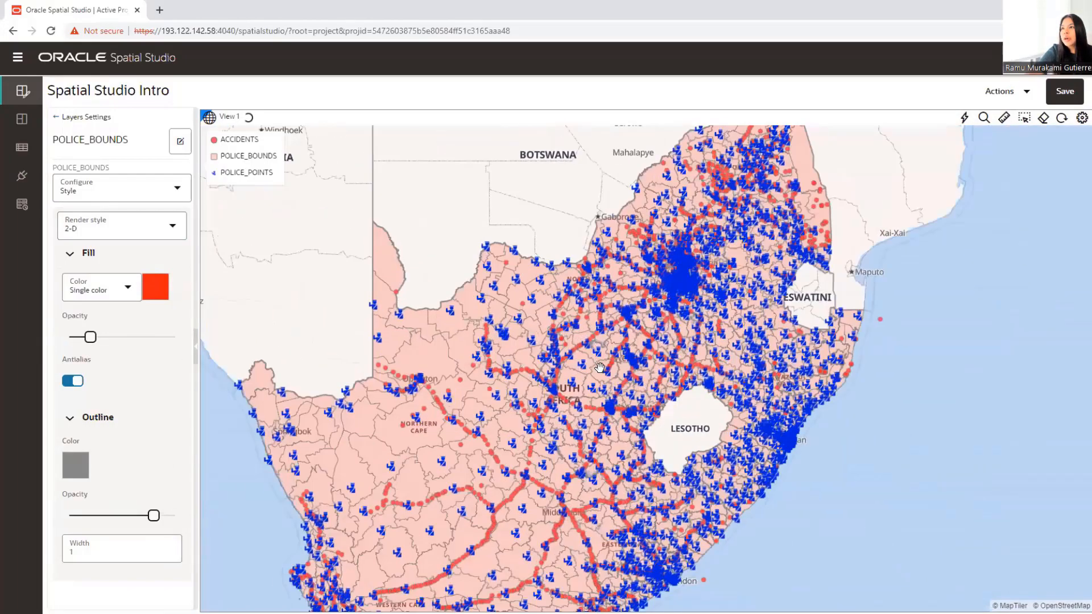
{"action": "scroll", "coordinate": [600, 366], "scroll_direction": "up", "scroll_amount": 2}
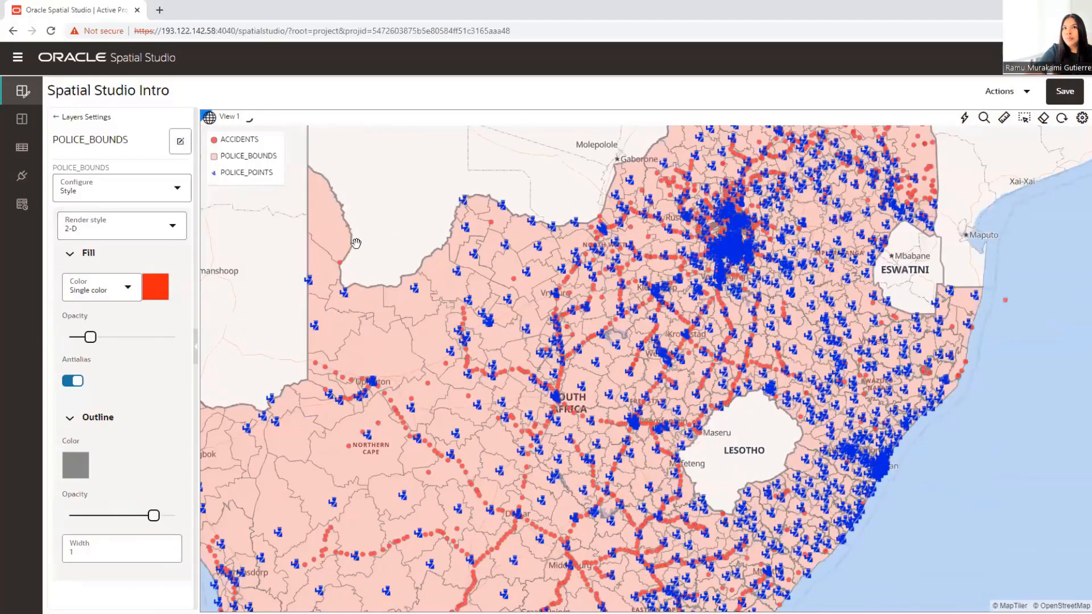
{"action": "left_click", "coordinate": [57, 118]}
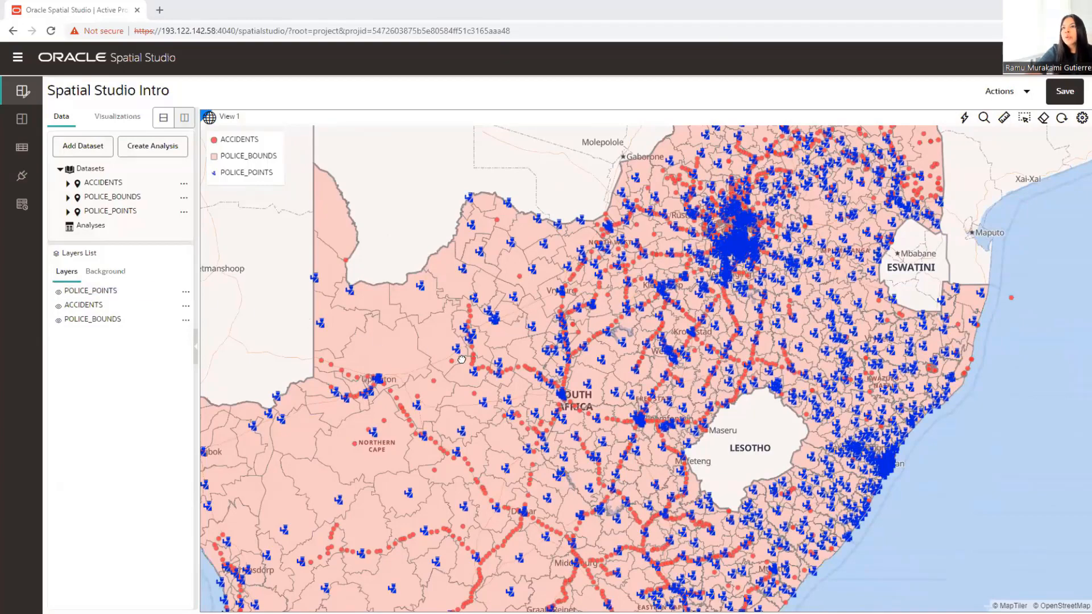
Examine the accident points, police stations and police boundaries around Lime Acres in the Northern Cape up close.
{"action": "left_click_drag", "start_coordinate": [463, 359], "coordinate": [431, 354]}
{"action": "scroll", "coordinate": [466, 355], "scroll_direction": "up", "scroll_amount": 1}
{"action": "scroll", "coordinate": [466, 355], "scroll_direction": "up", "scroll_amount": 1}
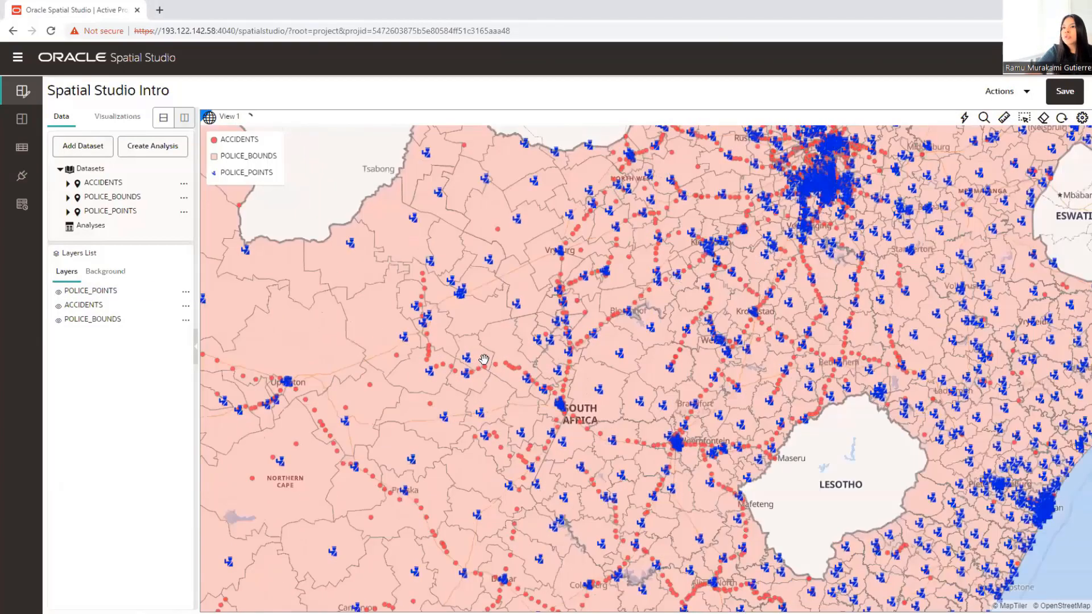
{"action": "scroll", "coordinate": [484, 360], "scroll_direction": "up", "scroll_amount": 3}
{"action": "scroll", "coordinate": [507, 359], "scroll_direction": "up", "scroll_amount": 1}
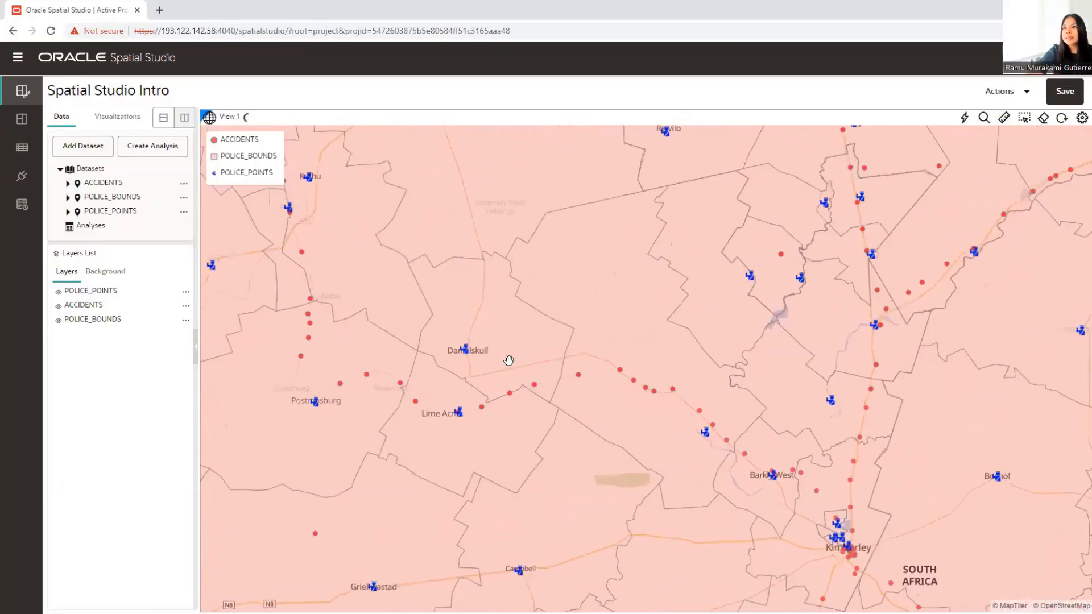
{"action": "scroll", "coordinate": [508, 360], "scroll_direction": "up", "scroll_amount": 1}
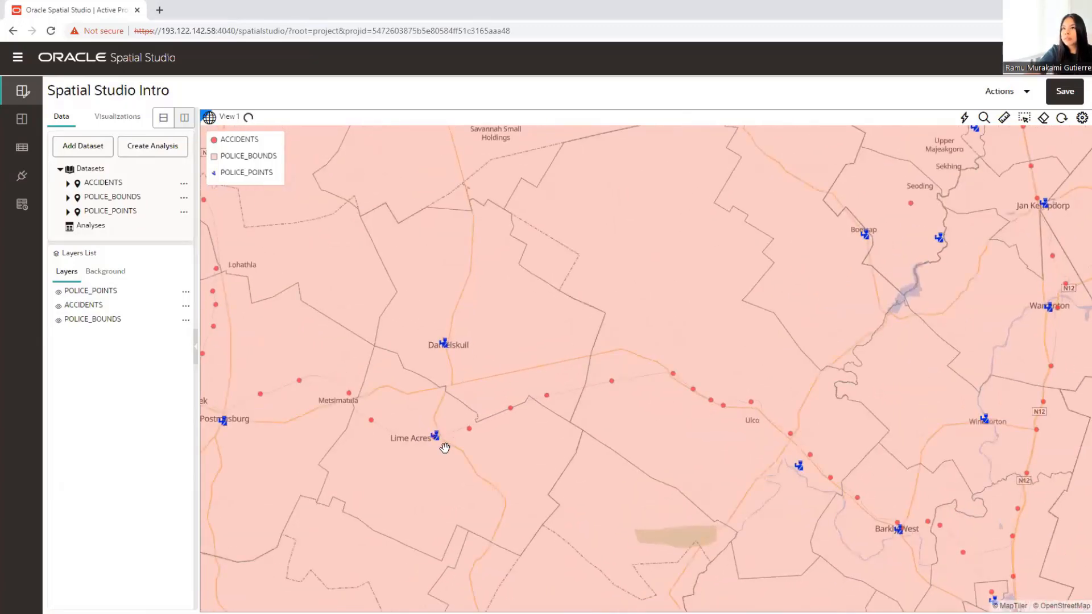
{"action": "scroll", "coordinate": [438, 445], "scroll_direction": "up", "scroll_amount": 2}
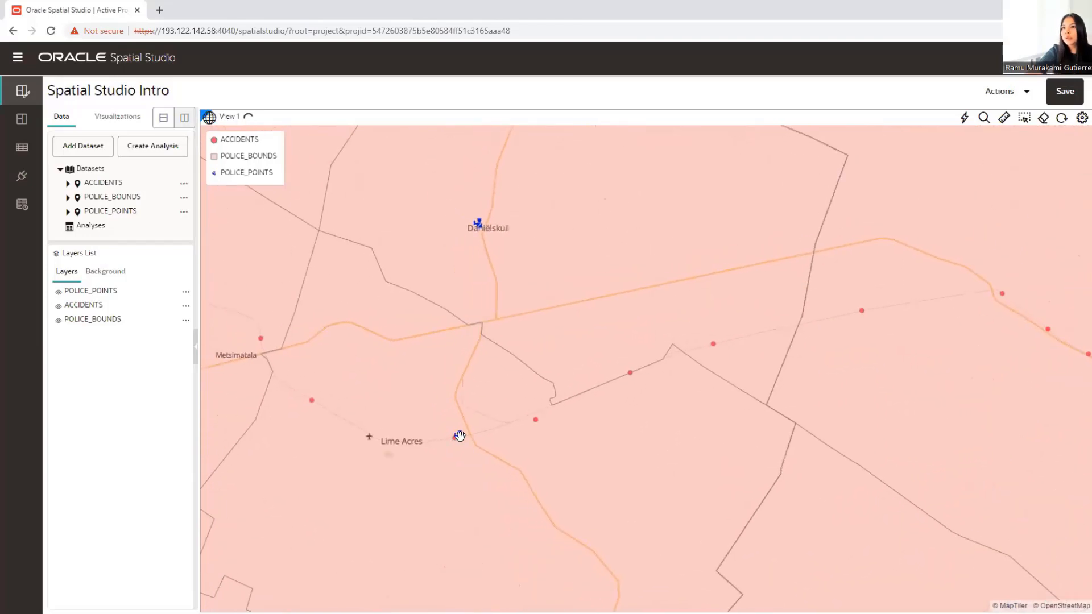
{"action": "scroll", "coordinate": [481, 465], "scroll_direction": "up", "scroll_amount": 2}
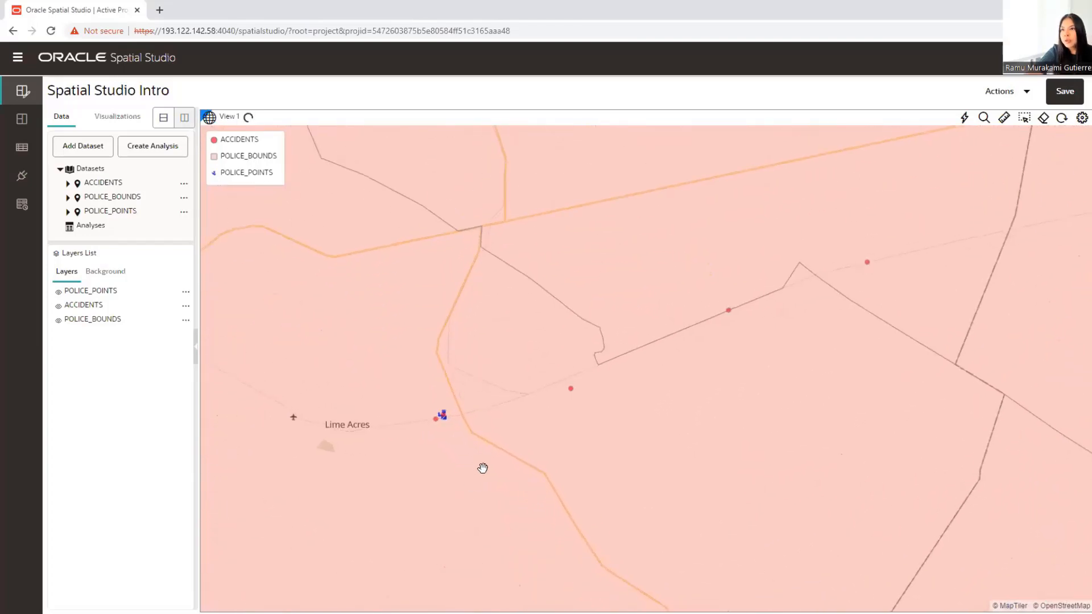
{"action": "scroll", "coordinate": [475, 478], "scroll_direction": "up", "scroll_amount": 2}
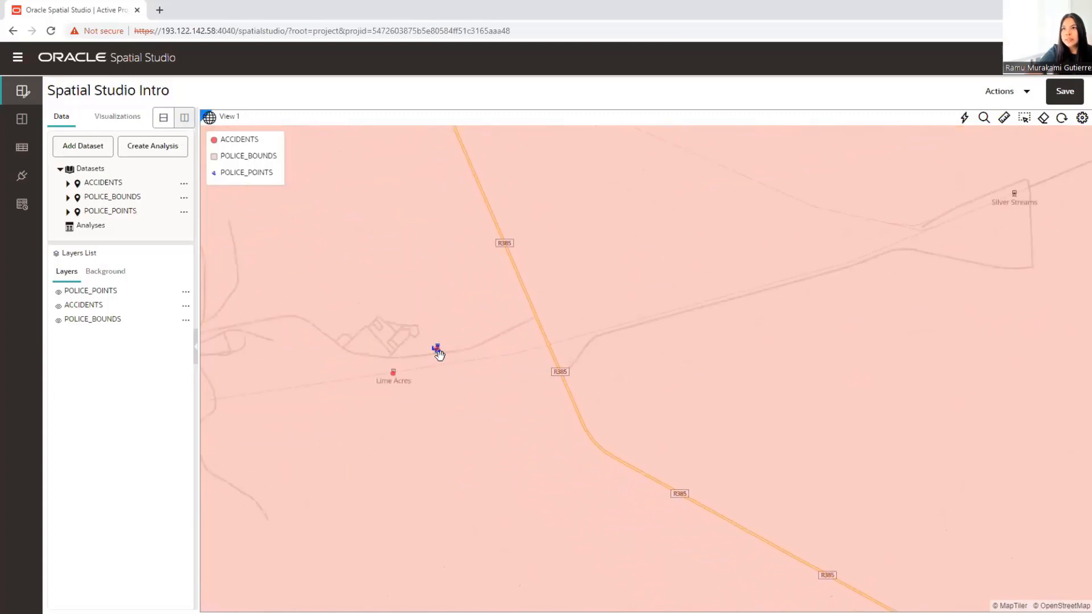
{"action": "scroll", "coordinate": [438, 353], "scroll_direction": "up", "scroll_amount": 3}
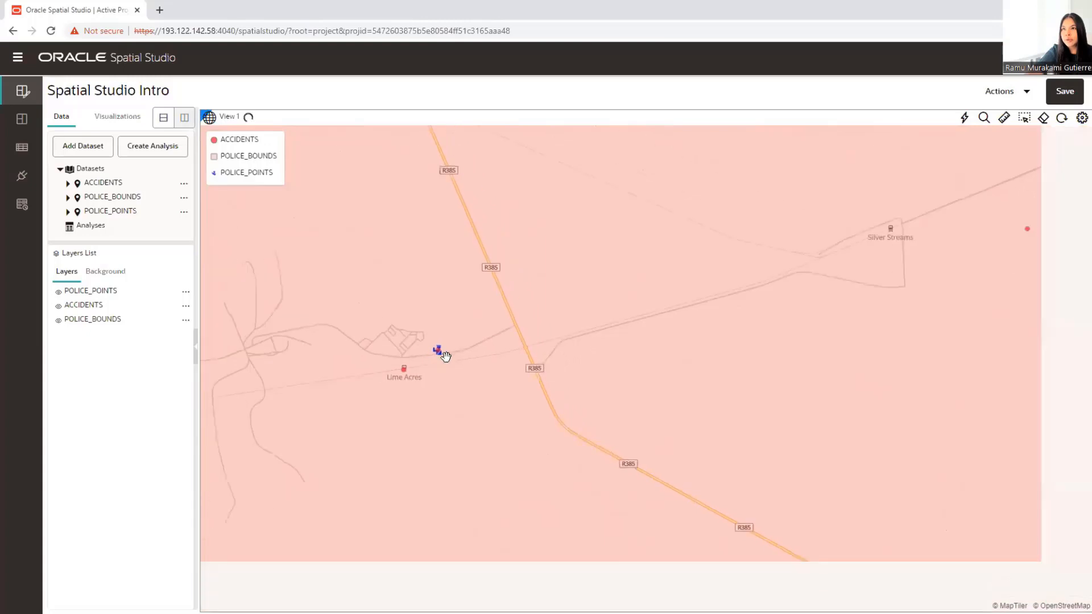
{"action": "scroll", "coordinate": [468, 368], "scroll_direction": "down", "scroll_amount": 2}
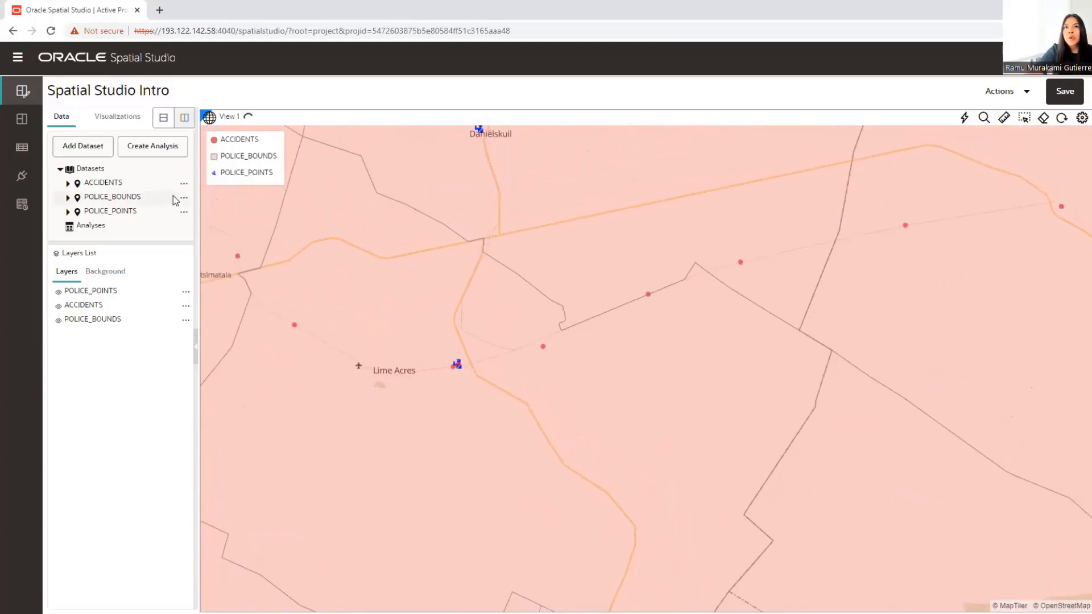
Start a within-distance spatial analysis on the ACCIDENTS dataset and name it ACCIDENTS WITHIN DISTANCE OF A POLICE STATION.
{"action": "left_click", "coordinate": [184, 184]}
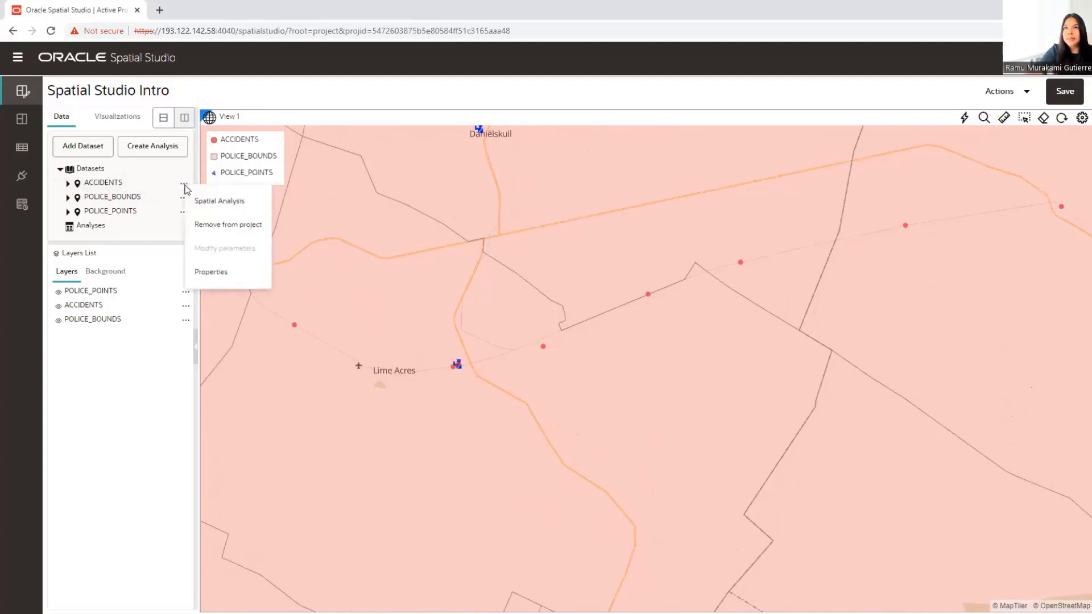
{"action": "left_click", "coordinate": [227, 204]}
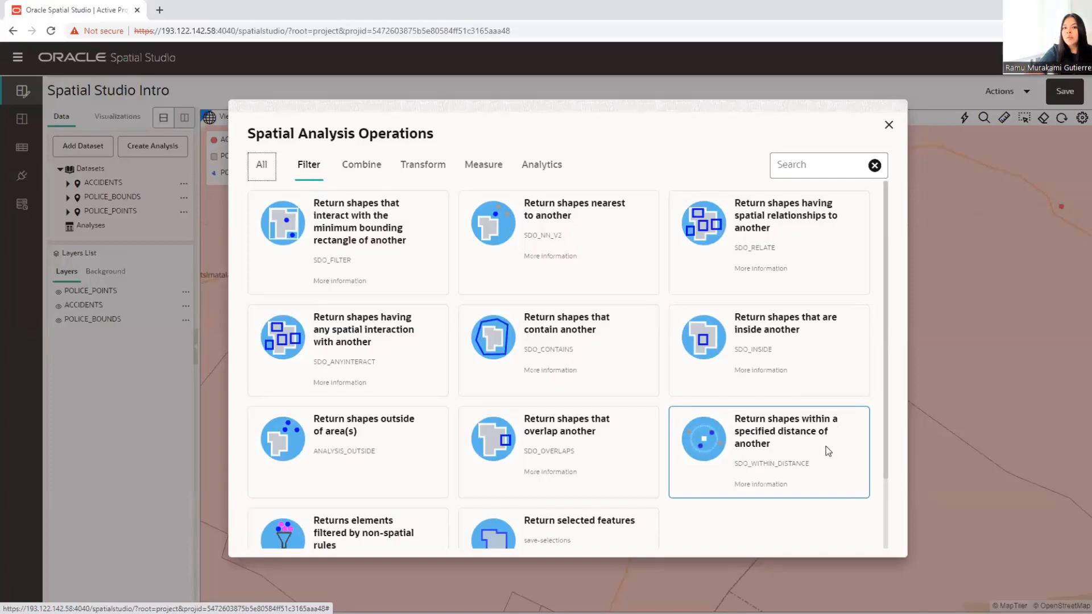
{"action": "left_click", "coordinate": [796, 462]}
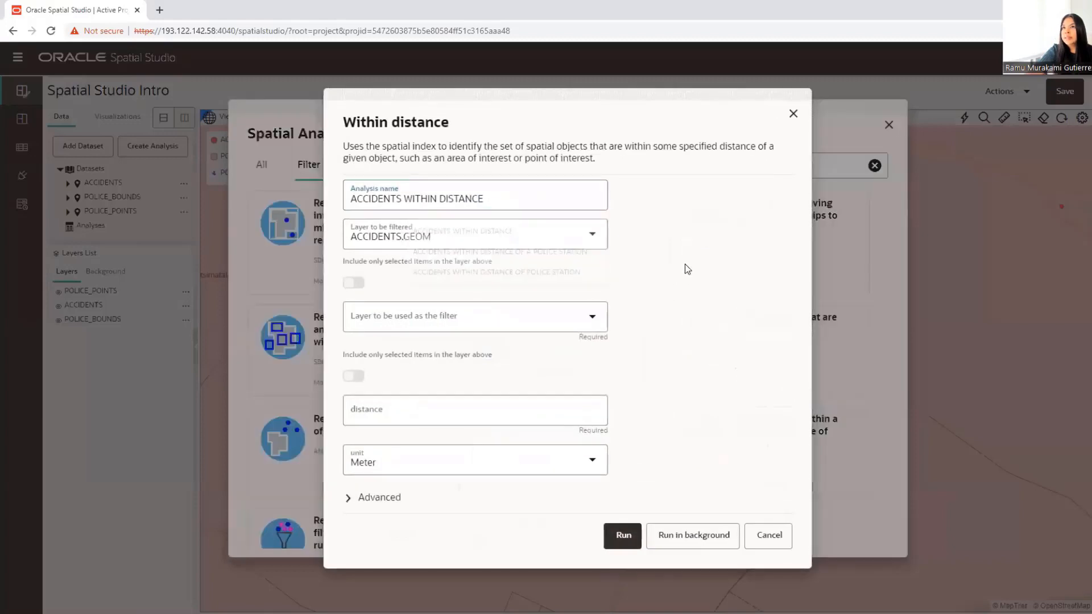
{"action": "left_click", "coordinate": [508, 195]}
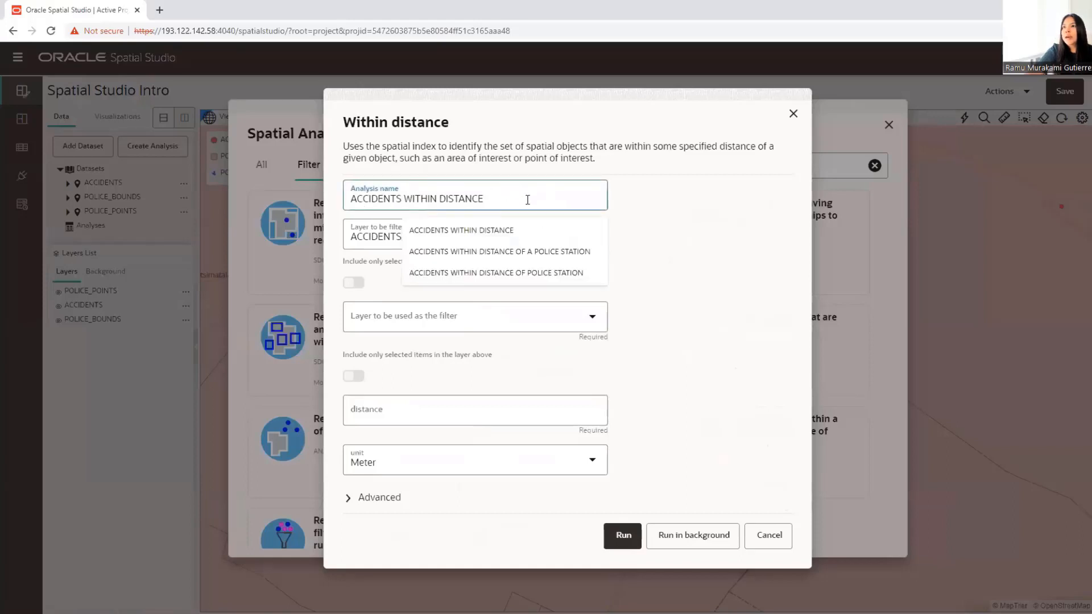
{"action": "left_click", "coordinate": [470, 257]}
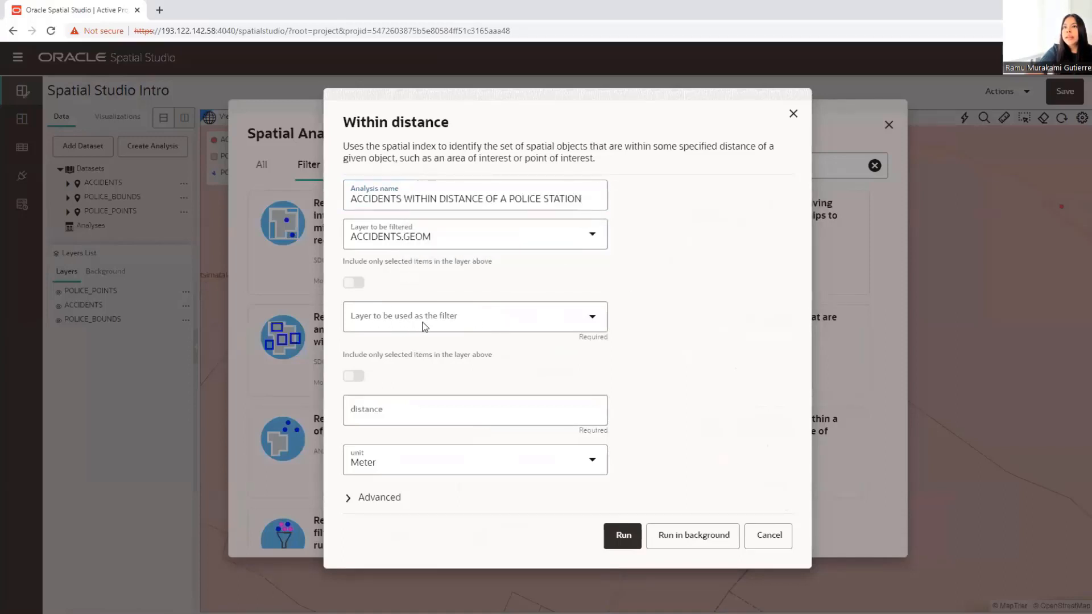
Use POLICE_POINTS.GEOM as the filter layer with a distance of 30 kilometers, including only selected items, and run the analysis.
{"action": "left_click", "coordinate": [443, 324]}
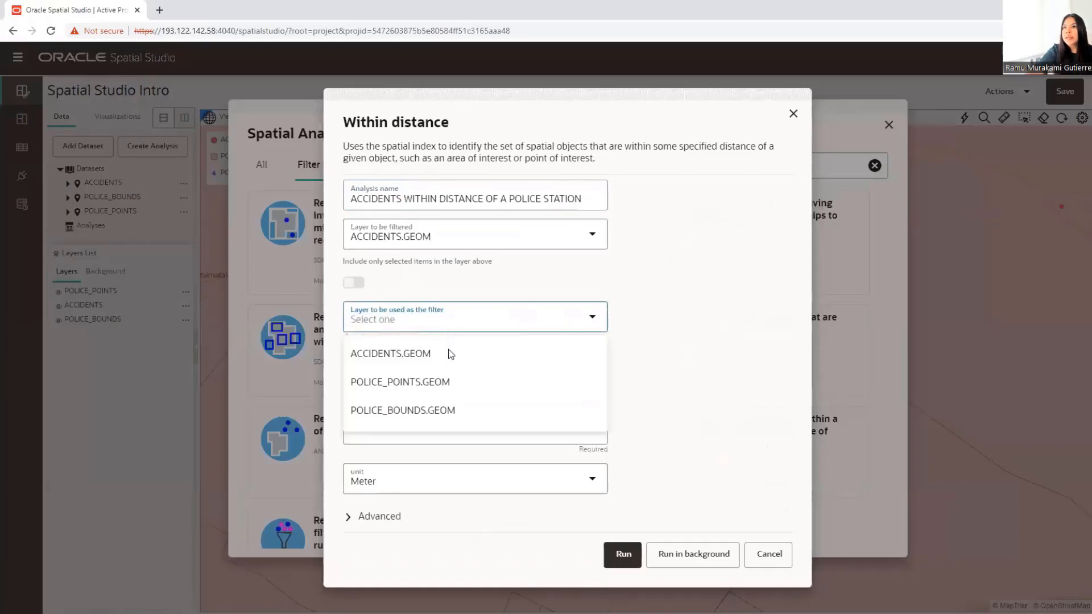
{"action": "left_click", "coordinate": [441, 385]}
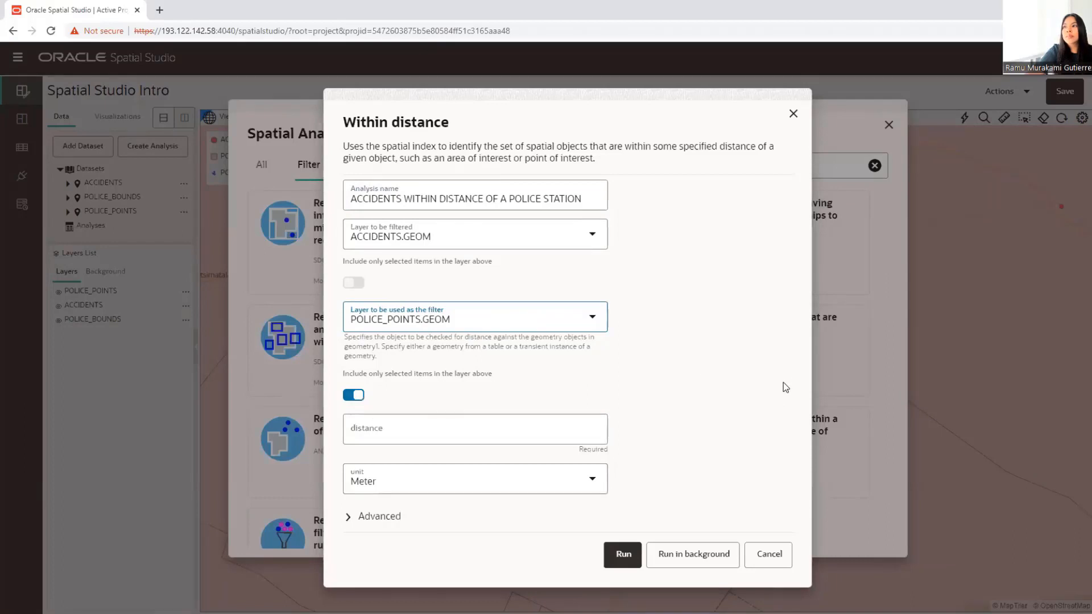
{"action": "left_click", "coordinate": [455, 434]}
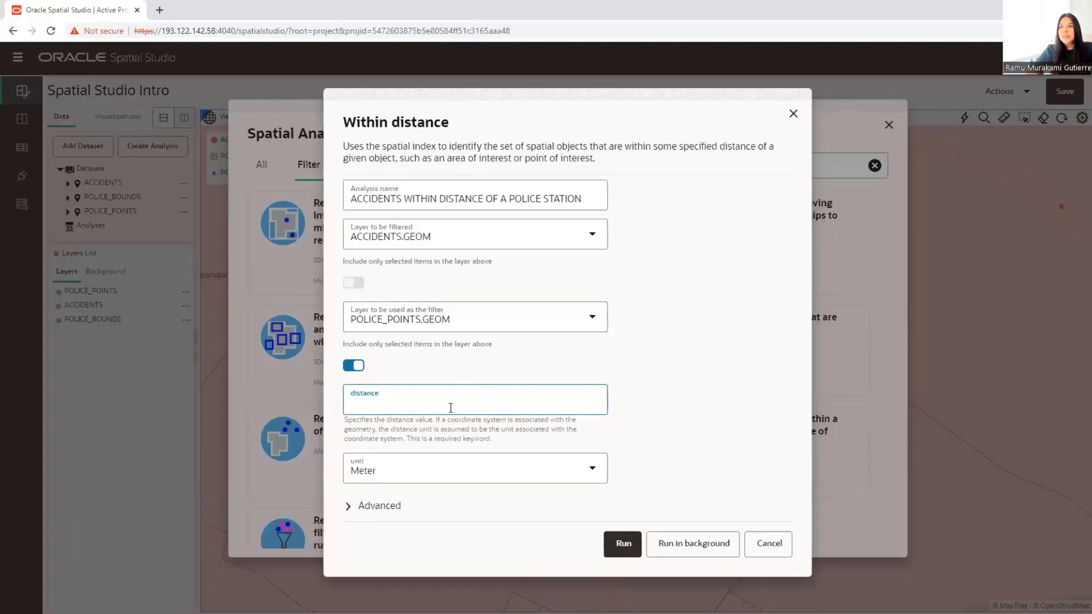
{"action": "left_click", "coordinate": [411, 475]}
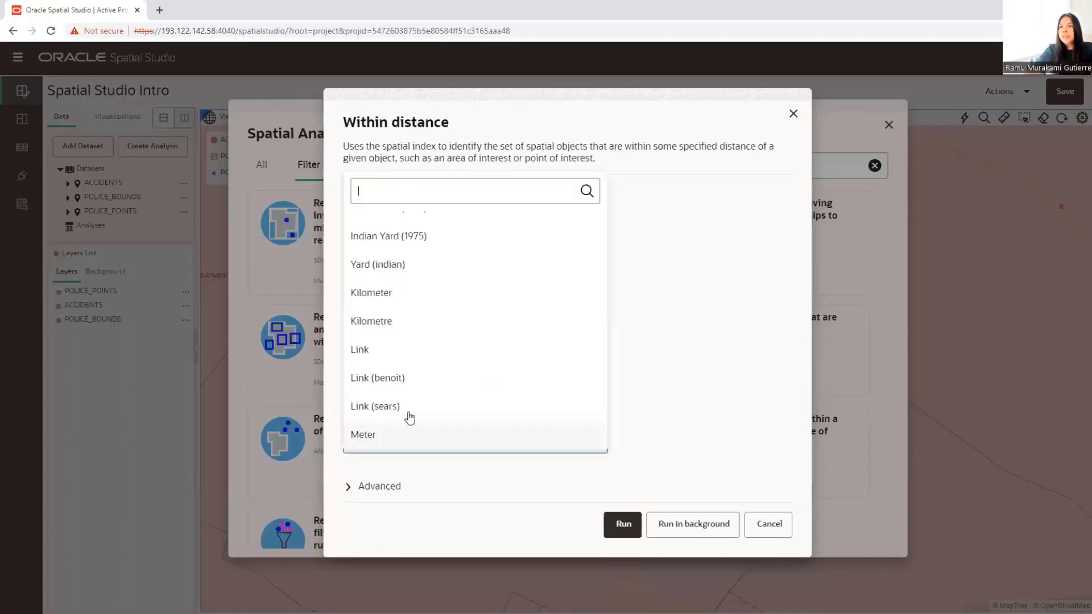
{"action": "left_click", "coordinate": [391, 268]}
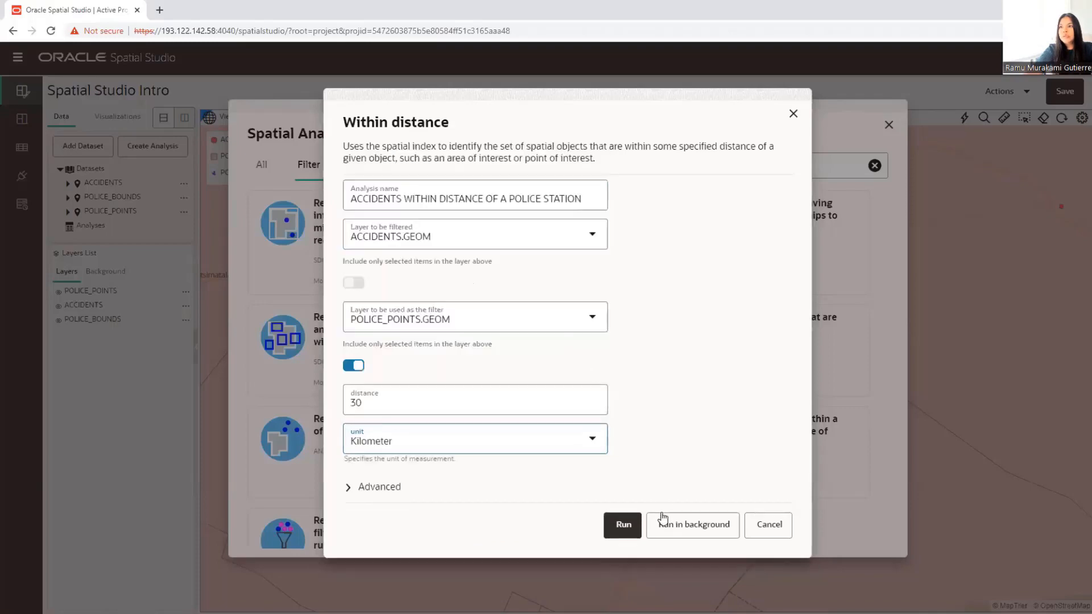
{"action": "left_click", "coordinate": [628, 534]}
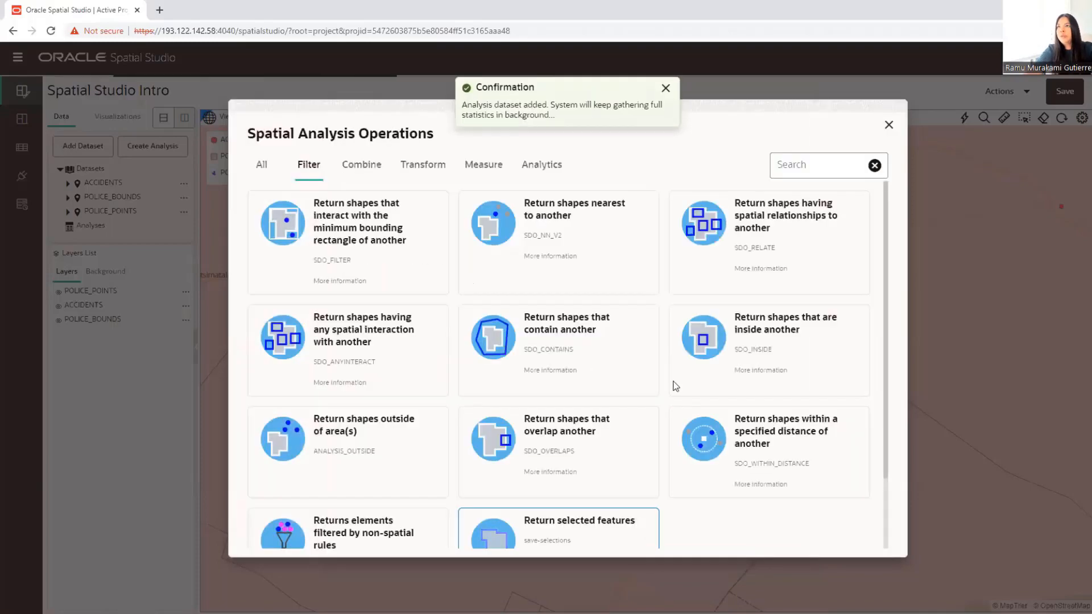
Close the spatial analysis operations and hide the ACCIDENTS layer on the map.
{"action": "scroll", "coordinate": [565, 300], "scroll_direction": "down", "scroll_amount": 5}
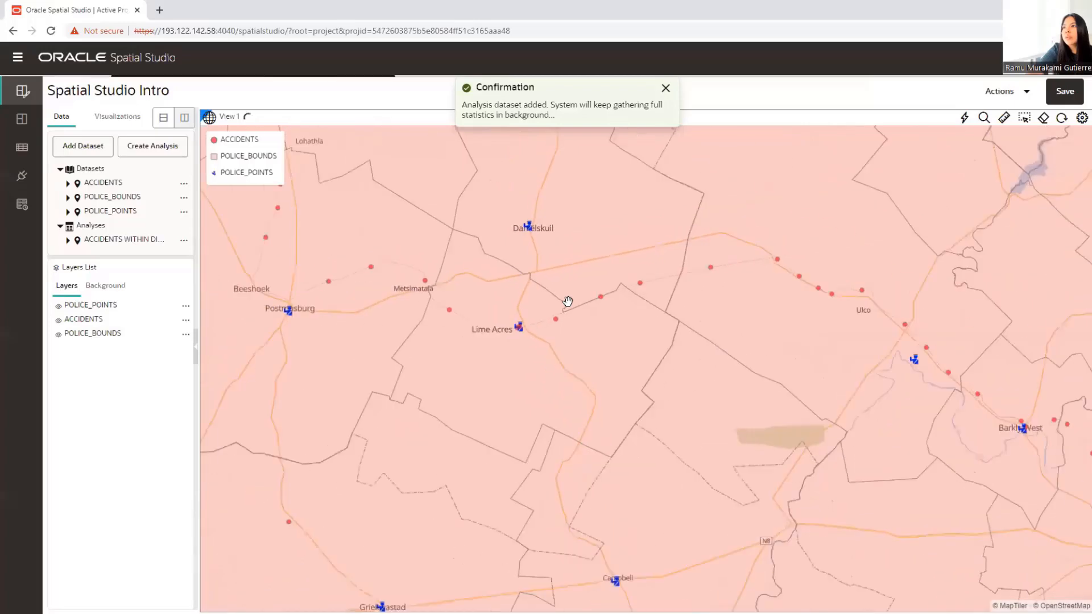
{"action": "left_click_drag", "start_coordinate": [521, 263], "coordinate": [530, 309]}
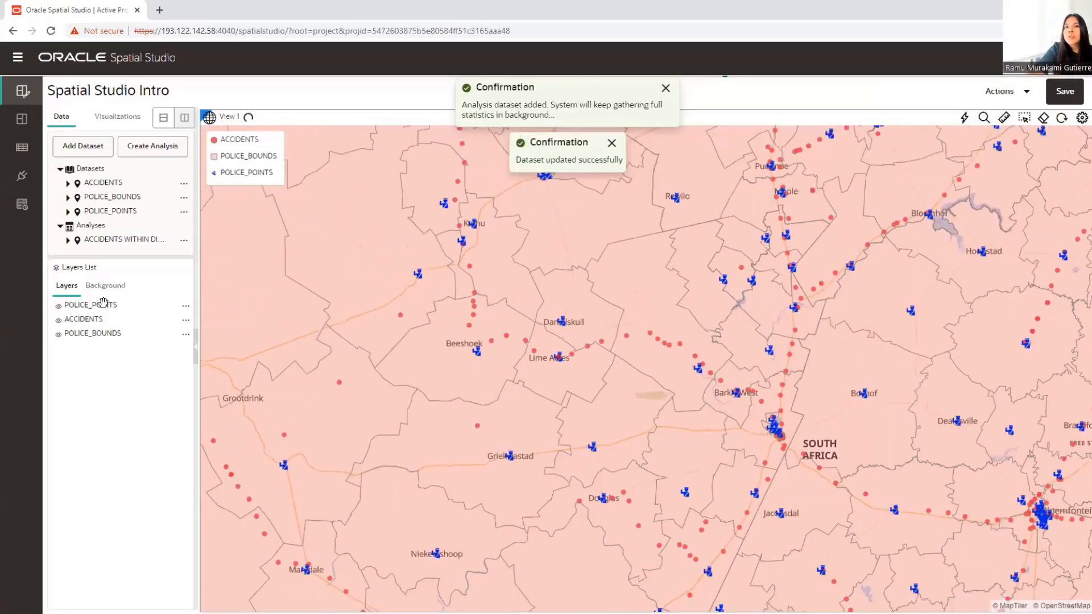
{"action": "left_click", "coordinate": [76, 319]}
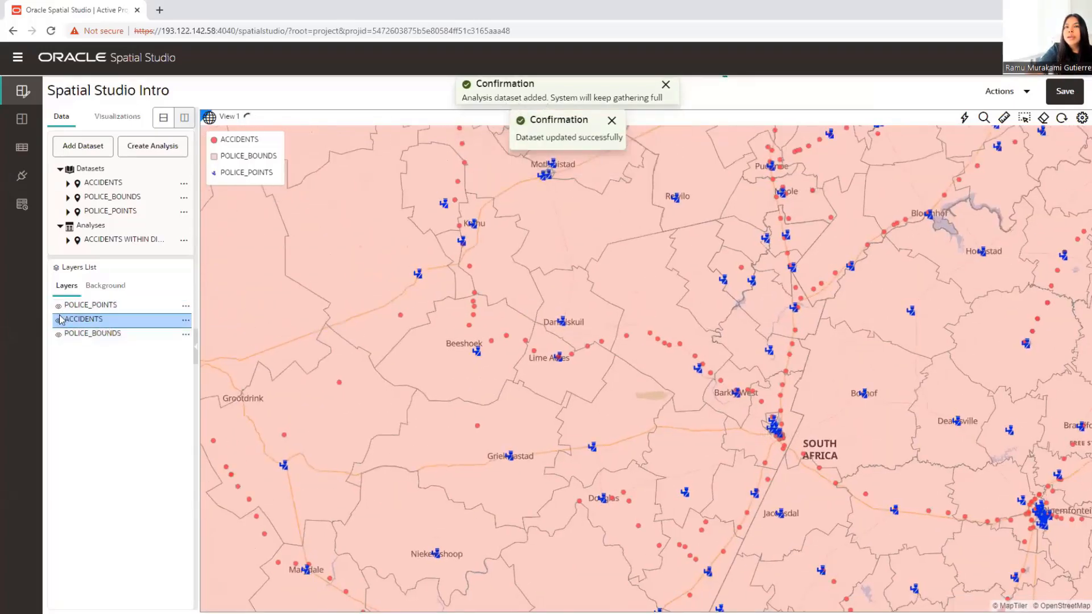
{"action": "left_click", "coordinate": [58, 322]}
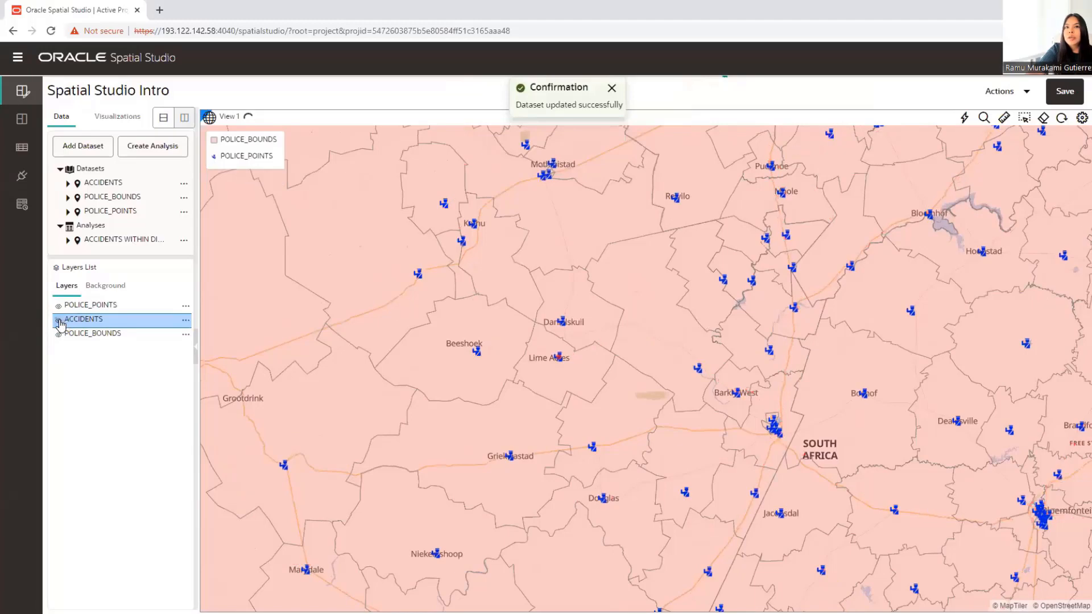
{"action": "scroll", "coordinate": [615, 323], "scroll_direction": "down", "scroll_amount": 1}
{"action": "scroll", "coordinate": [615, 323], "scroll_direction": "down", "scroll_amount": 1}
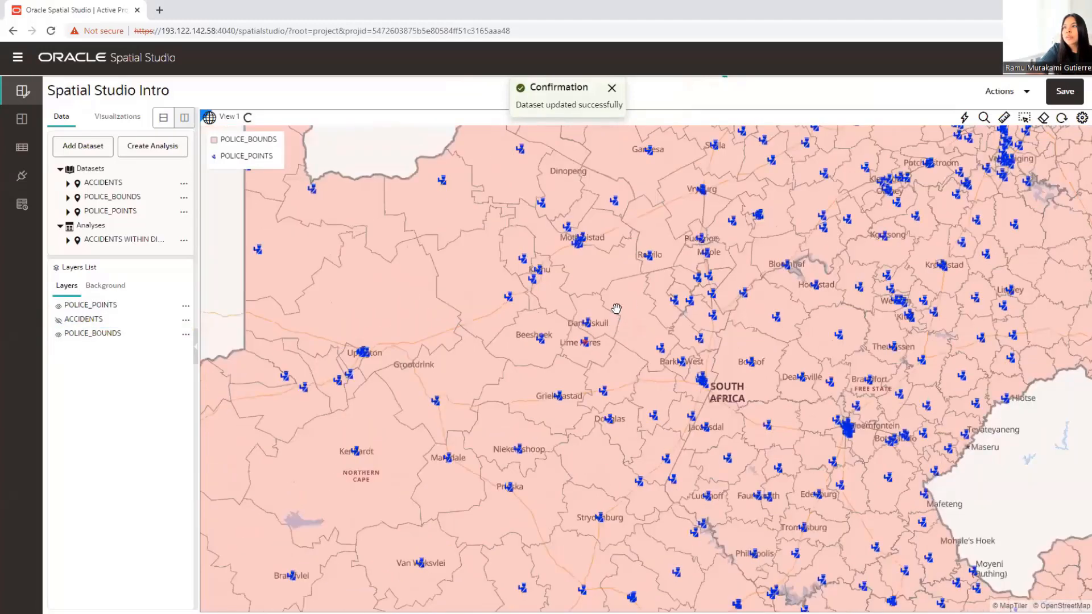
{"action": "left_click", "coordinate": [89, 320]}
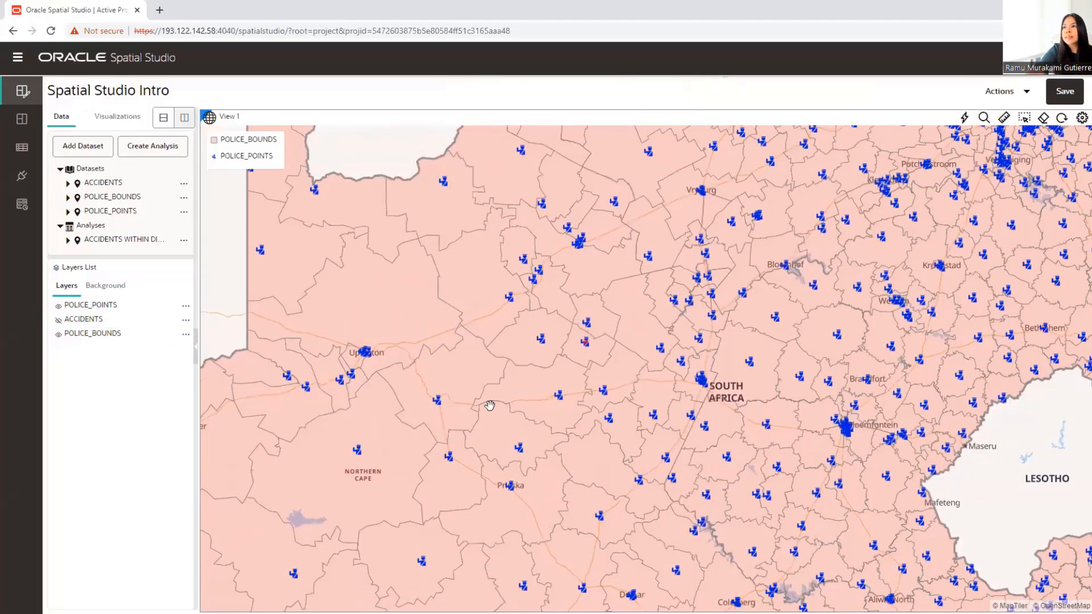
Add the accidents-within-distance analysis to the map and inspect its points around the Lime Acres police station.
{"action": "scroll", "coordinate": [660, 390], "scroll_direction": "up", "scroll_amount": 1}
{"action": "left_click_drag", "start_coordinate": [144, 244], "coordinate": [595, 319]}
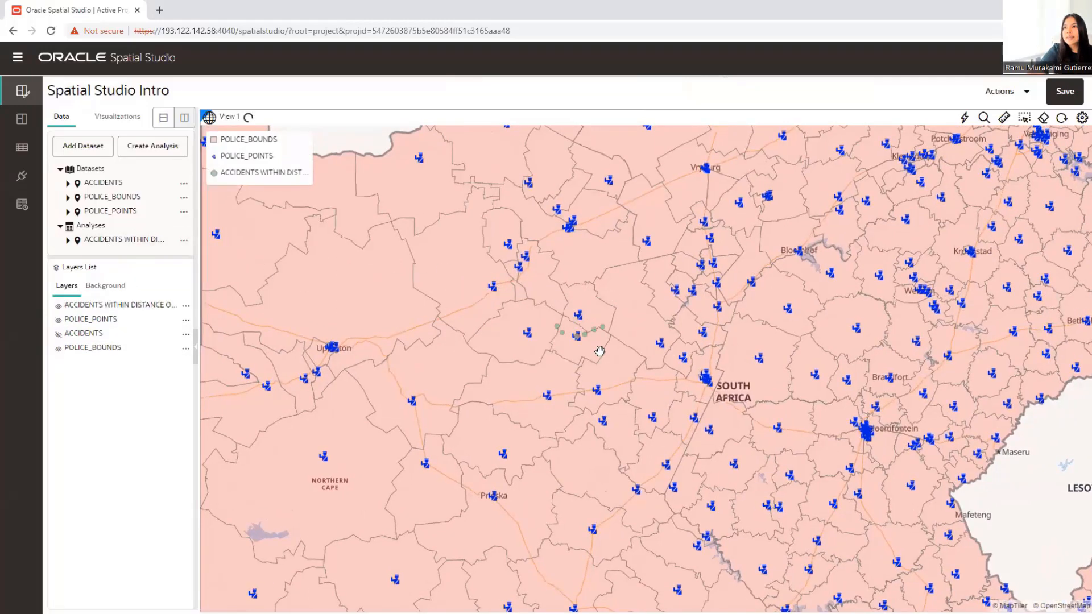
{"action": "scroll", "coordinate": [595, 349], "scroll_direction": "up", "scroll_amount": 3}
{"action": "scroll", "coordinate": [541, 333], "scroll_direction": "up", "scroll_amount": 2}
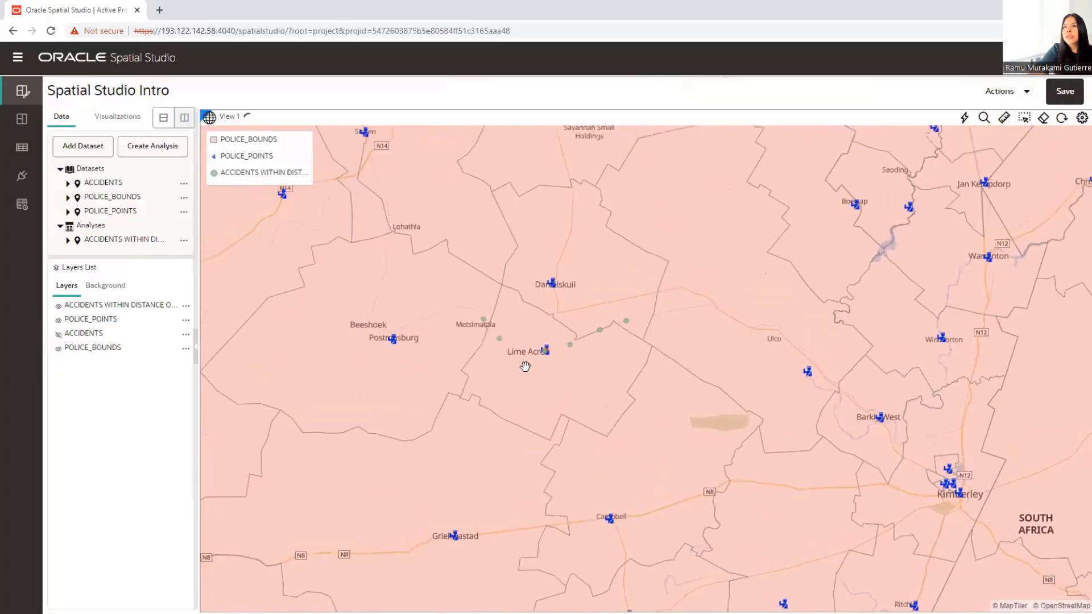
{"action": "scroll", "coordinate": [546, 404], "scroll_direction": "up", "scroll_amount": 2}
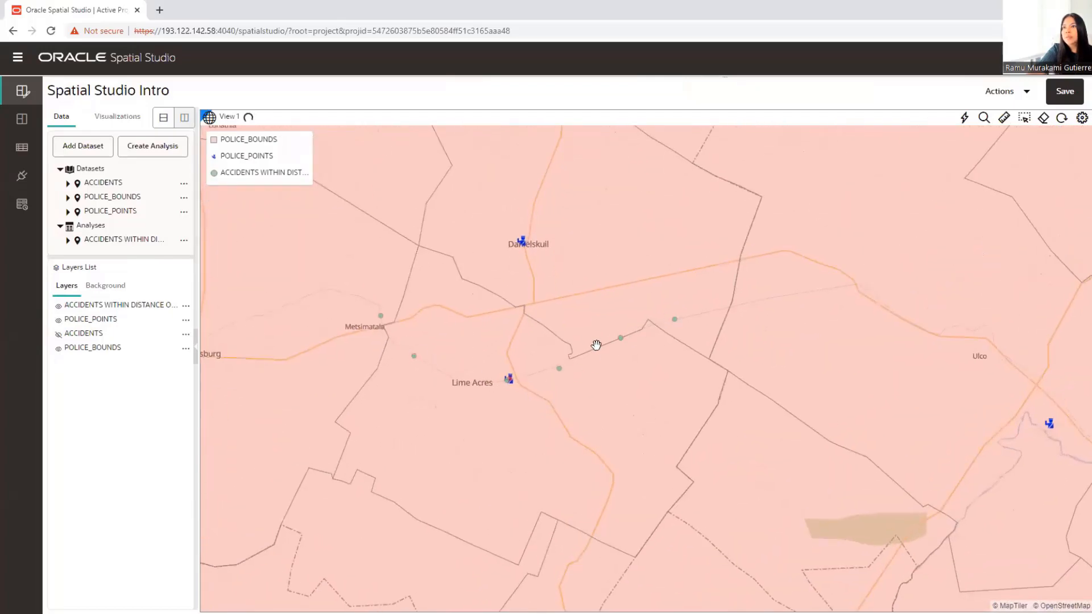
{"action": "scroll", "coordinate": [592, 350], "scroll_direction": "down", "scroll_amount": 4}
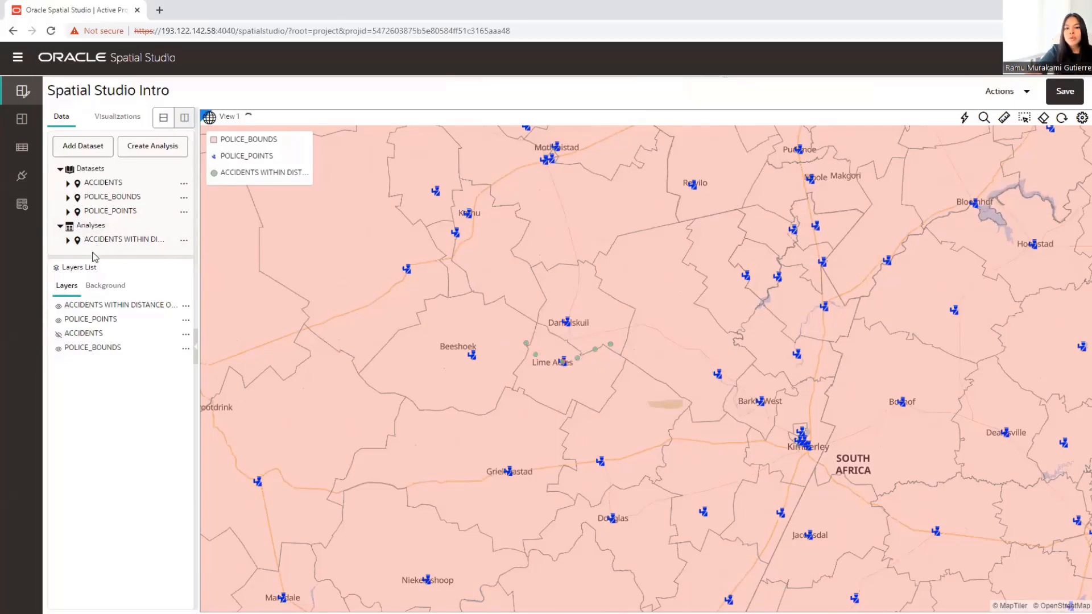
{"action": "scroll", "coordinate": [602, 345], "scroll_direction": "down", "scroll_amount": 2}
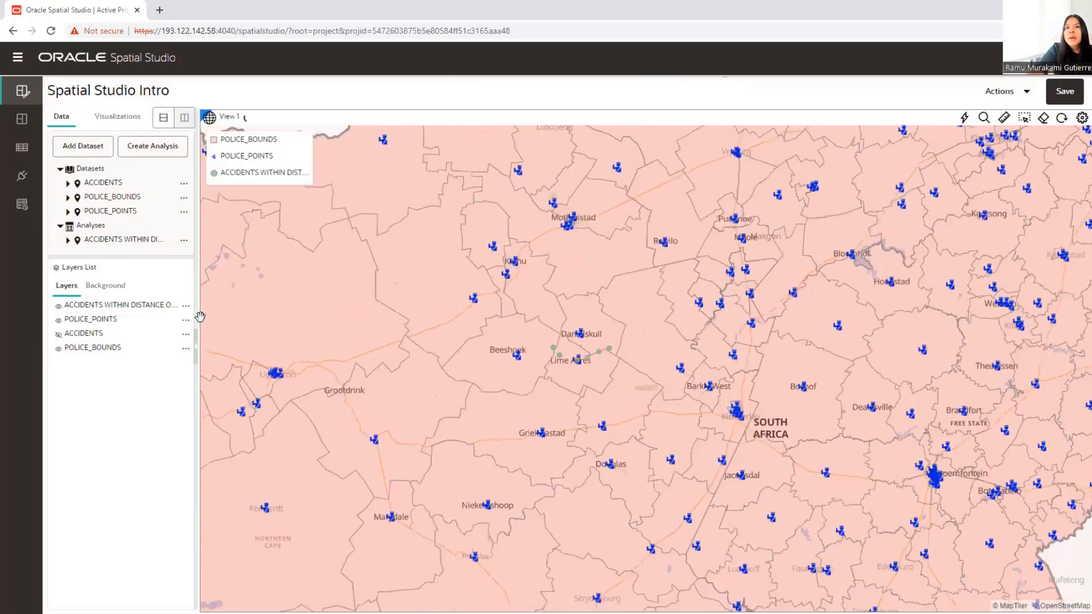
Remove the accidents-within-distance layer from the map and hide the POLICE_POINTS layer, leaving only the police boundaries displayed.
{"action": "left_click", "coordinate": [186, 307]}
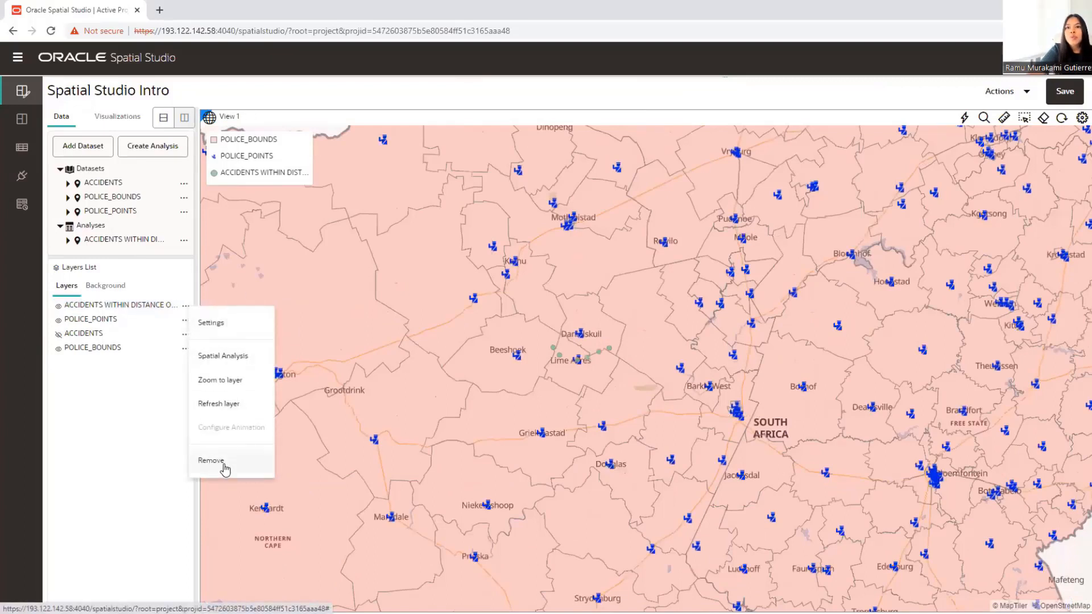
{"action": "left_click", "coordinate": [211, 461]}
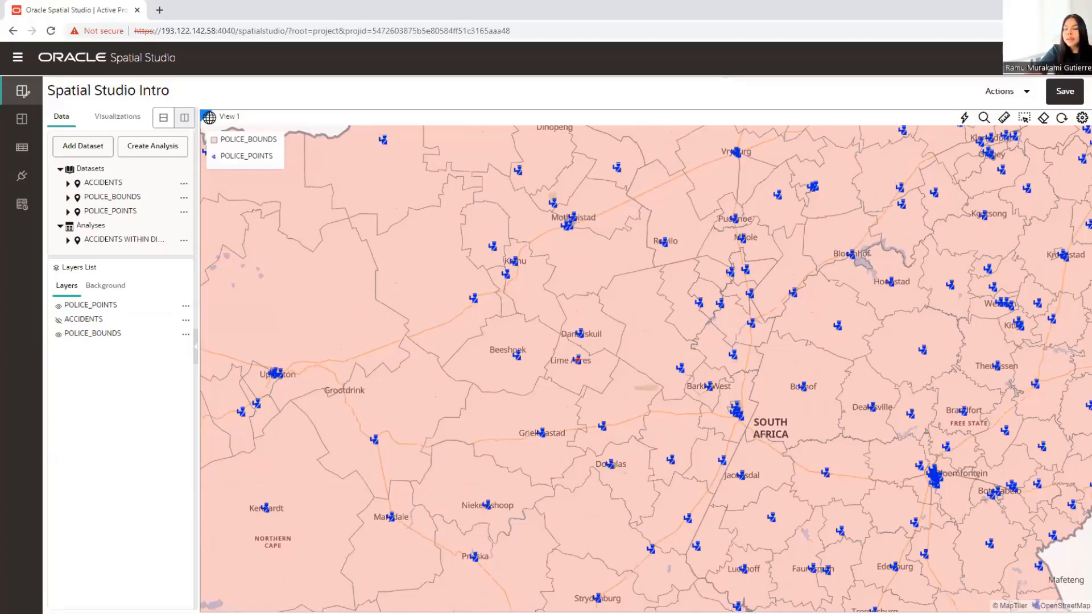
{"action": "scroll", "coordinate": [569, 378], "scroll_direction": "down", "scroll_amount": 2}
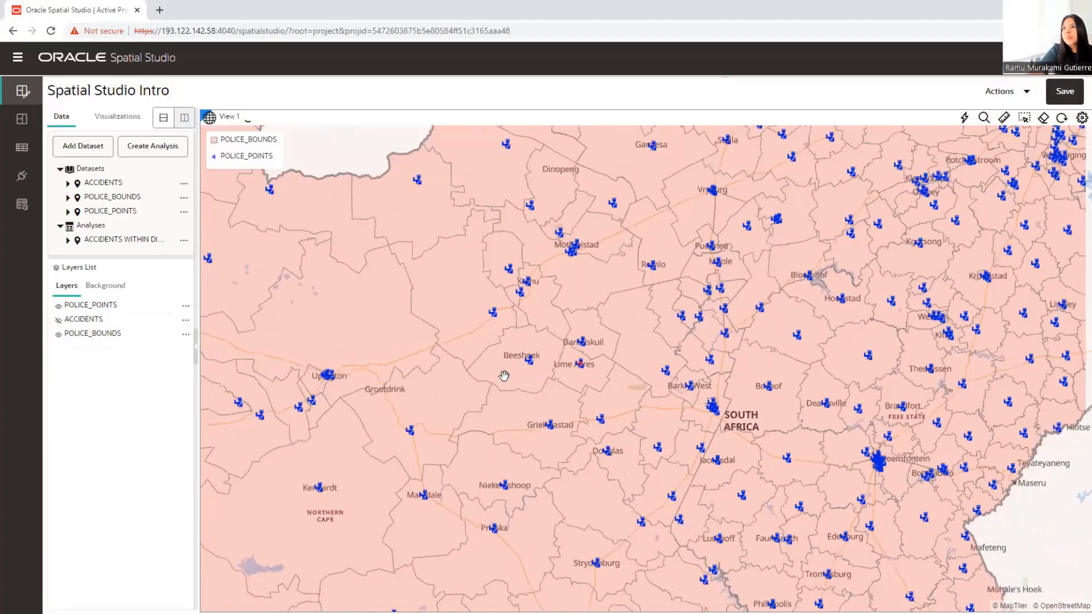
{"action": "left_click", "coordinate": [64, 324]}
{"action": "left_click", "coordinate": [59, 333]}
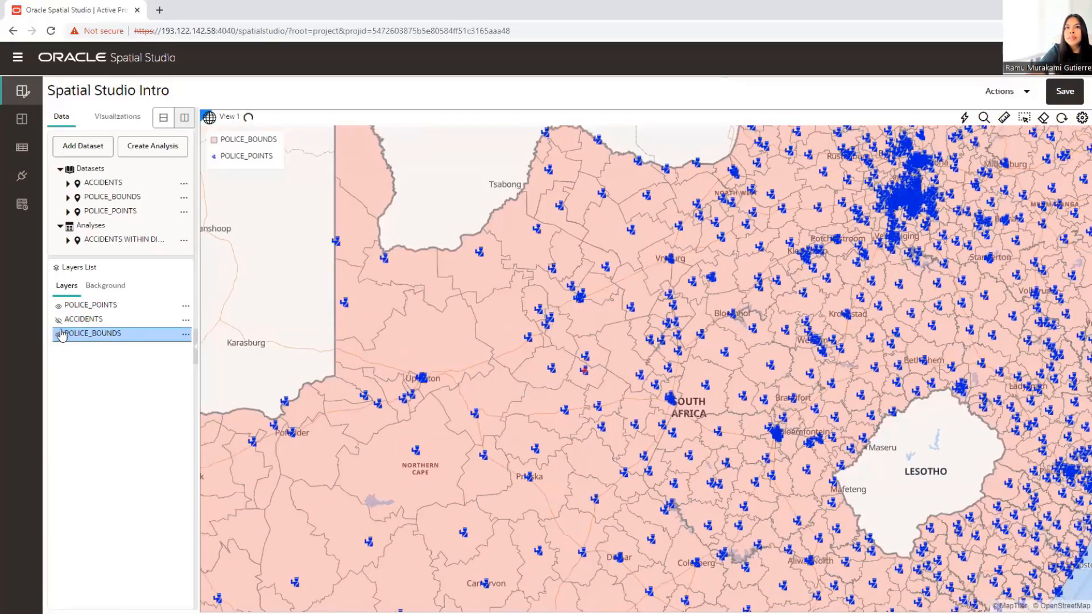
{"action": "left_click", "coordinate": [58, 306]}
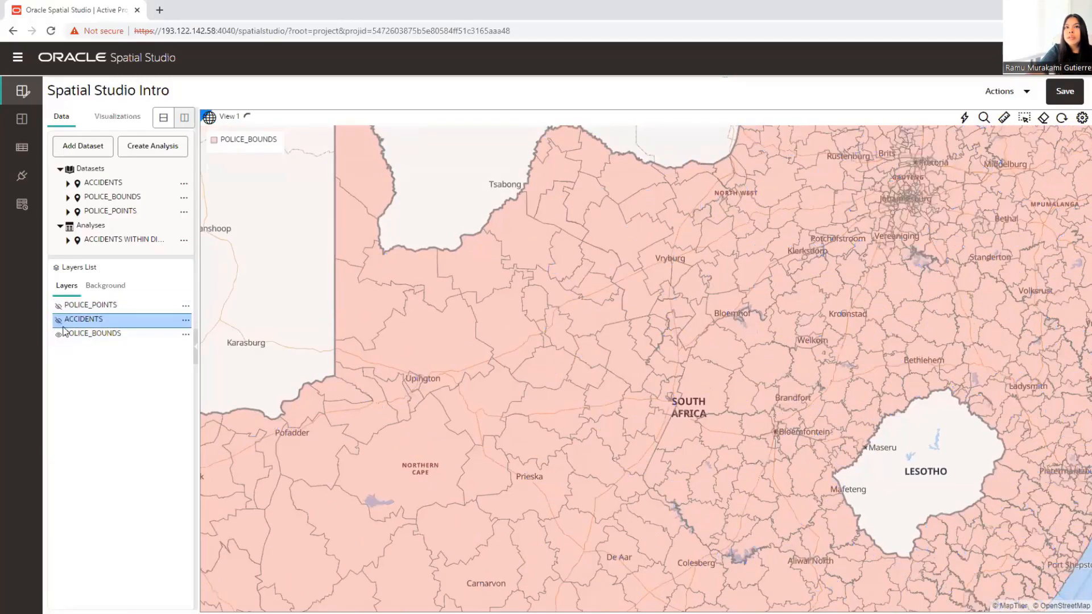
{"action": "scroll", "coordinate": [716, 393], "scroll_direction": "down", "scroll_amount": 3}
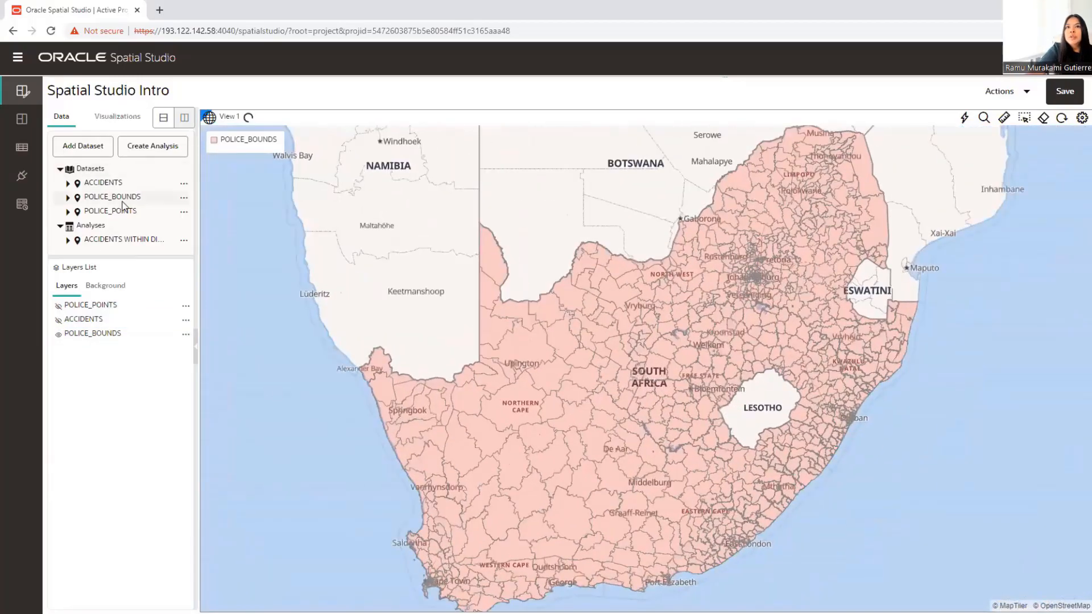
Start a Summarize by region spatial analysis on the POLICE_BOUNDS dataset.
{"action": "left_click", "coordinate": [184, 200]}
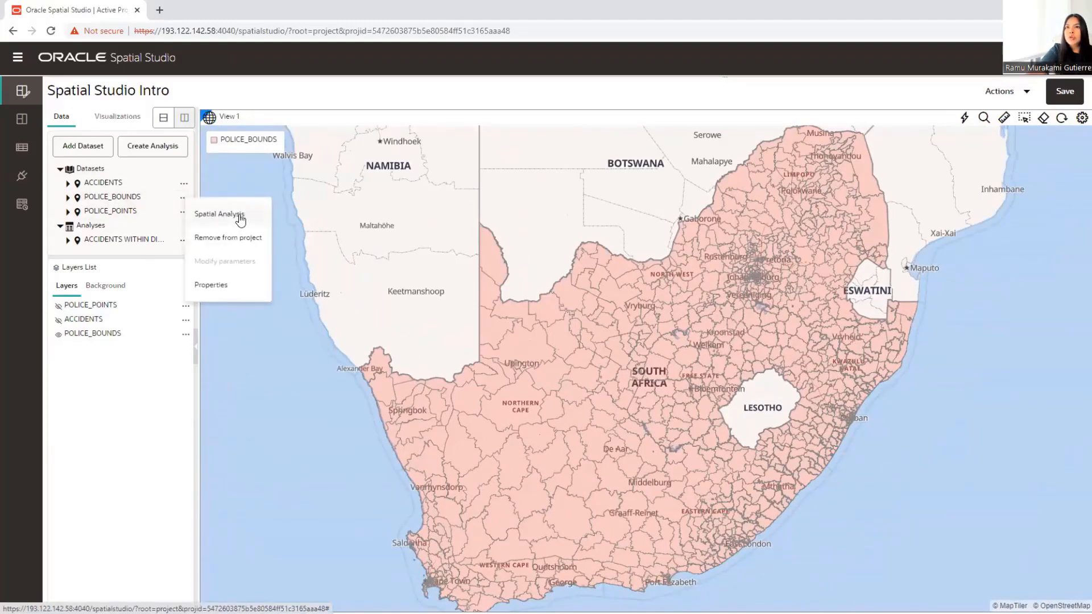
{"action": "left_click", "coordinate": [232, 216]}
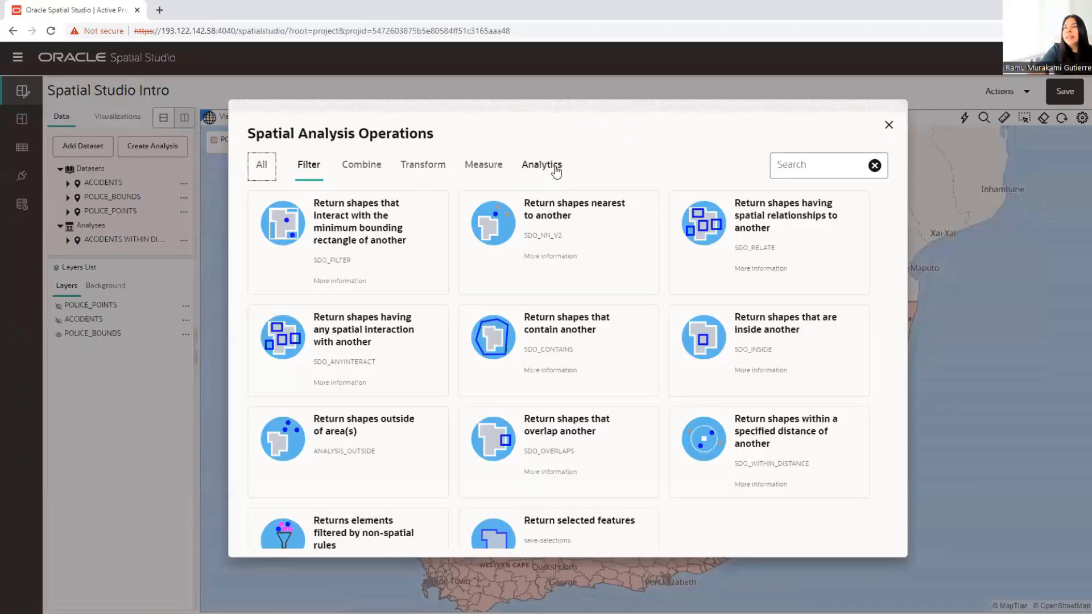
{"action": "left_click", "coordinate": [556, 171]}
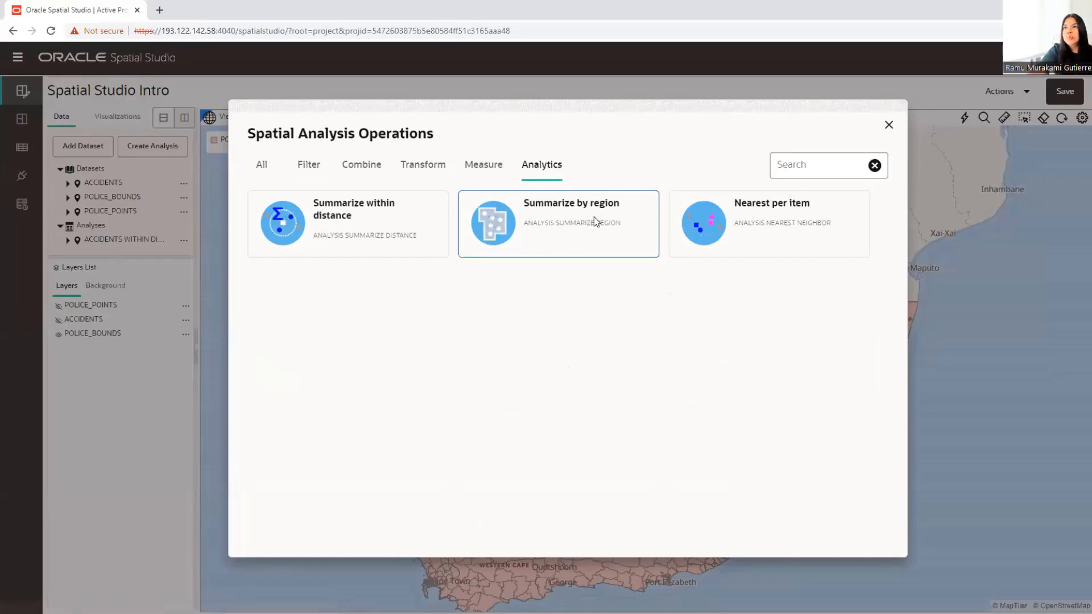
{"action": "left_click", "coordinate": [593, 216]}
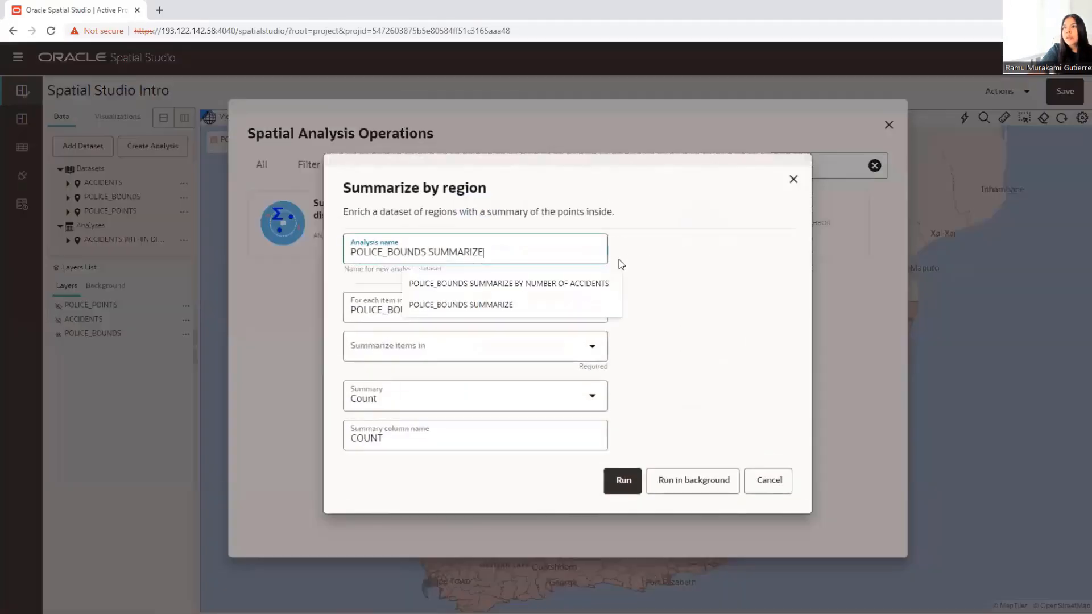
Name the analysis POLICE_BOUNDS SUMMARIZE BY NUMBER OF ACCIDENTS and choose ACCIDENTS.GEOM as the items to summarize.
{"action": "left_click", "coordinate": [434, 291]}
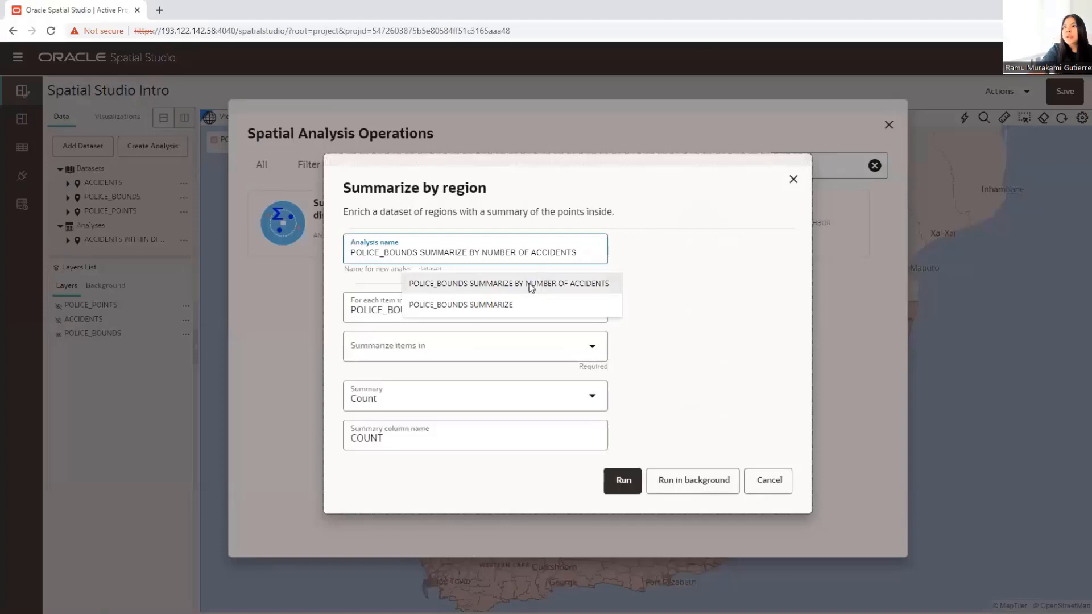
{"action": "left_click", "coordinate": [579, 282]}
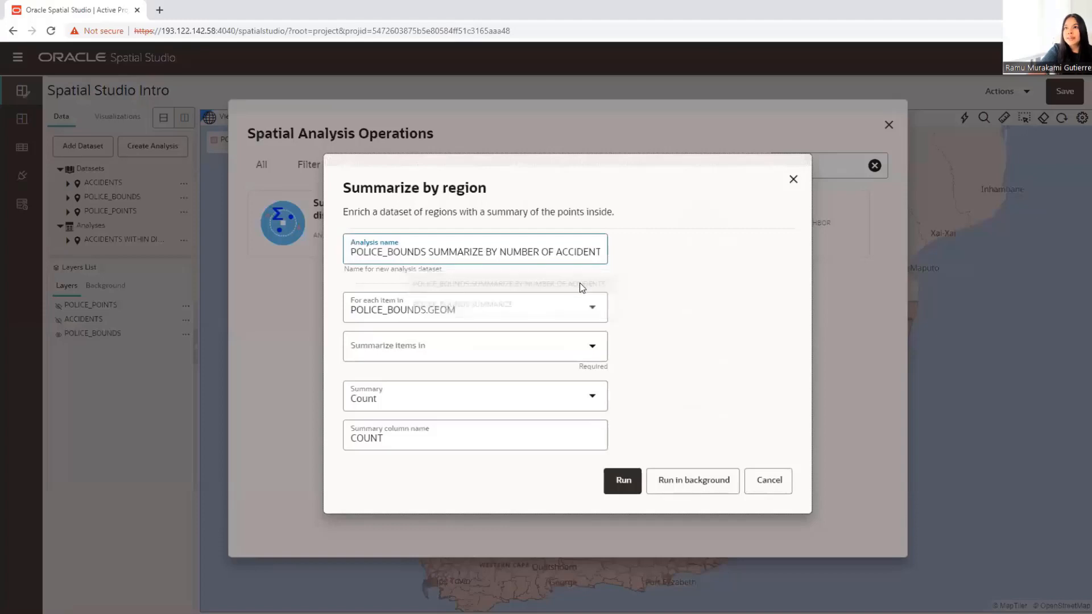
{"action": "left_click", "coordinate": [398, 337]}
{"action": "left_click", "coordinate": [411, 375]}
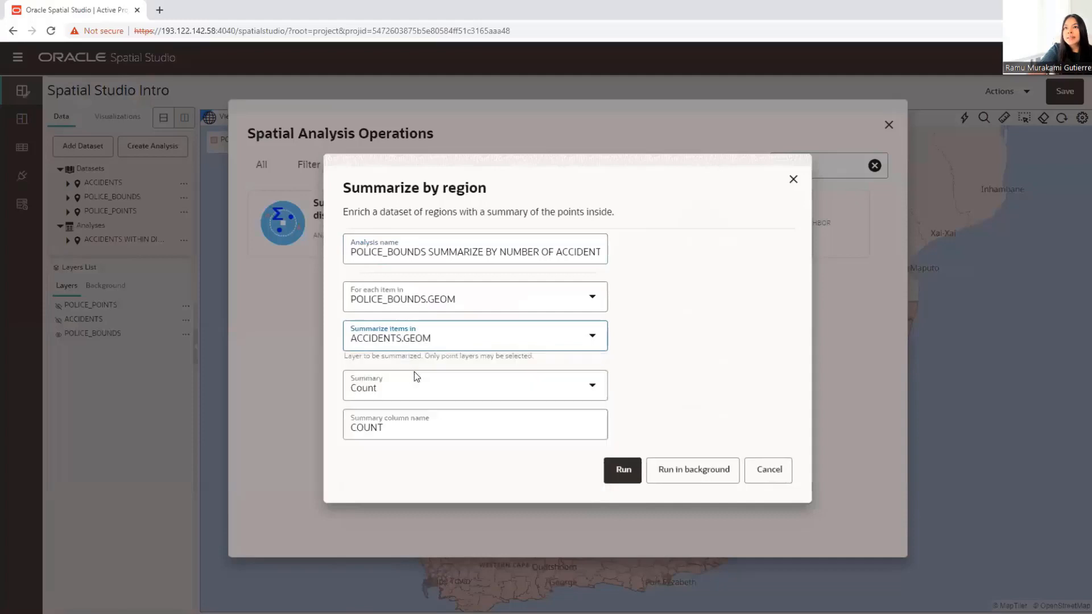
Name the summary column ACCIDENTS_COUNT and run the Summarize by region analysis.
{"action": "left_click", "coordinate": [353, 426]}
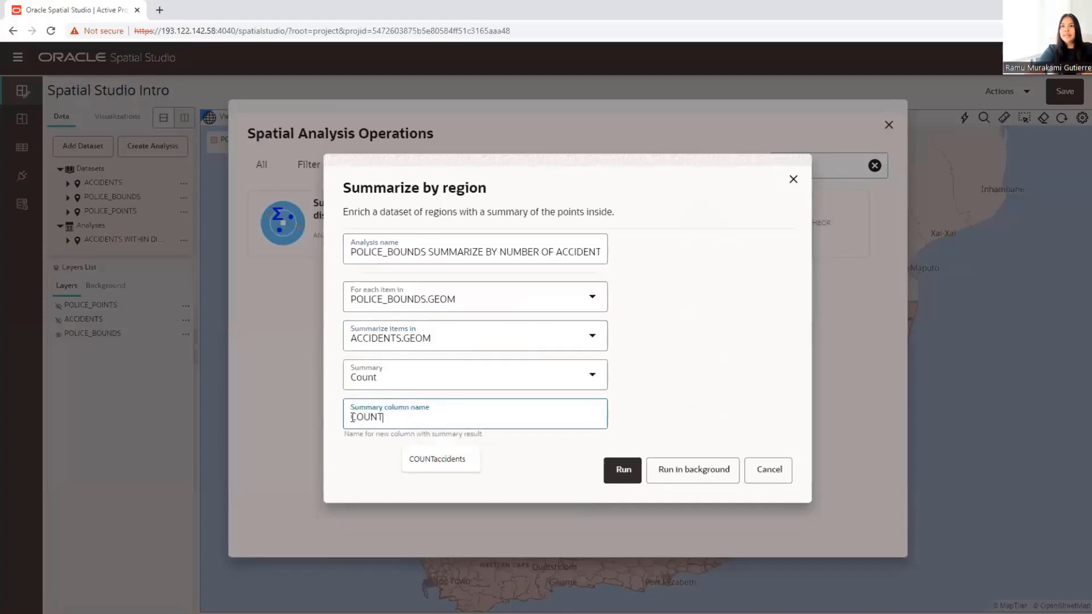
{"action": "type", "text": "ACCIDENTS"}
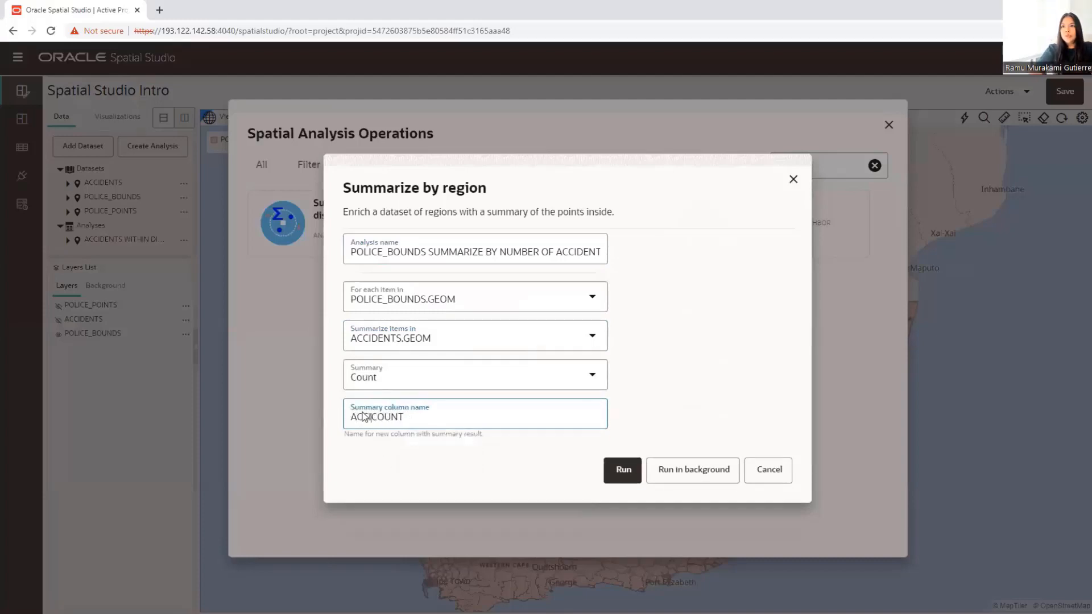
{"action": "type", "text": "_"}
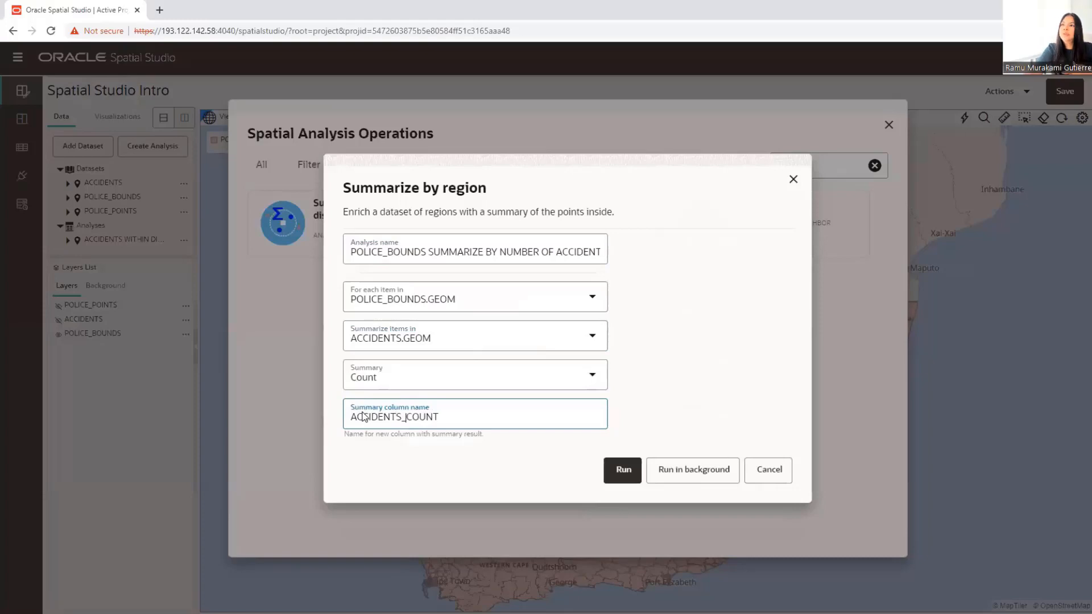
{"action": "left_click", "coordinate": [624, 471]}
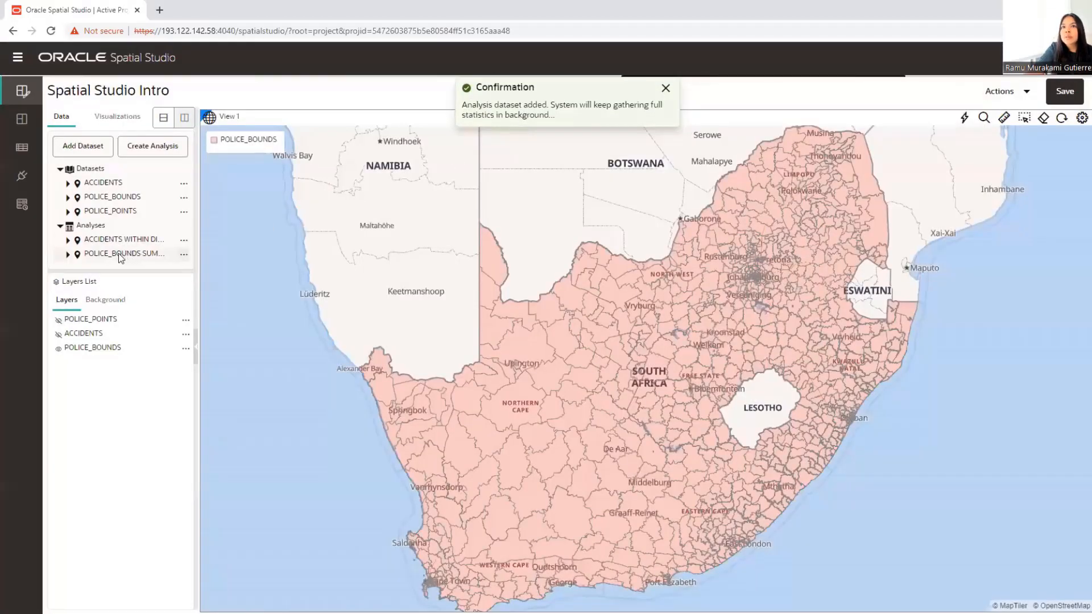
Add the police-boundary accident summary analysis to the map and hide the POLICE_BOUNDS layer.
{"action": "left_click_drag", "start_coordinate": [121, 256], "coordinate": [630, 336]}
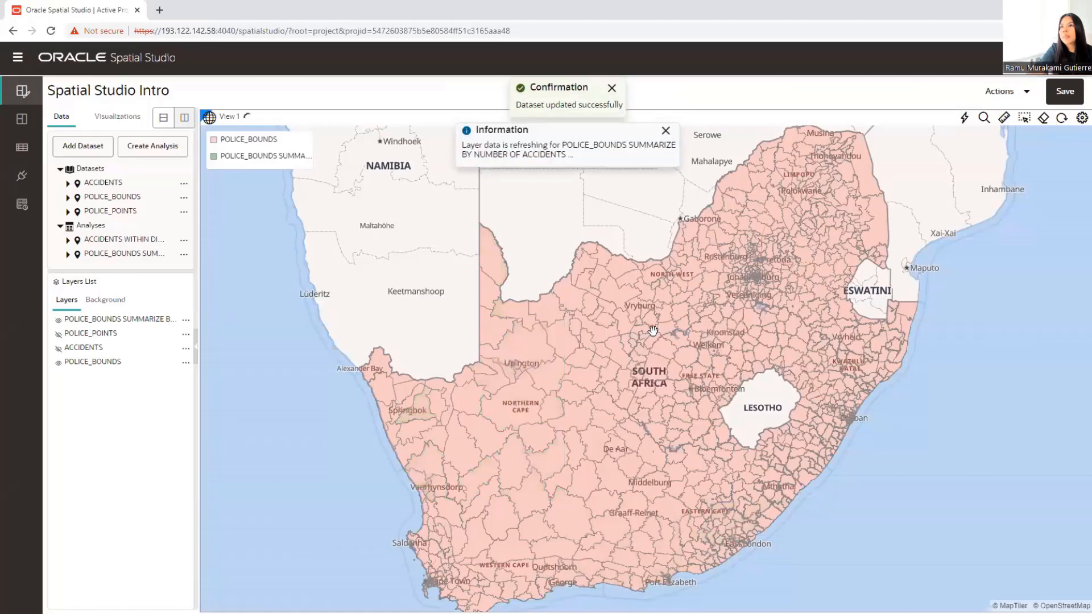
{"action": "scroll", "coordinate": [656, 328], "scroll_direction": "down", "scroll_amount": 2}
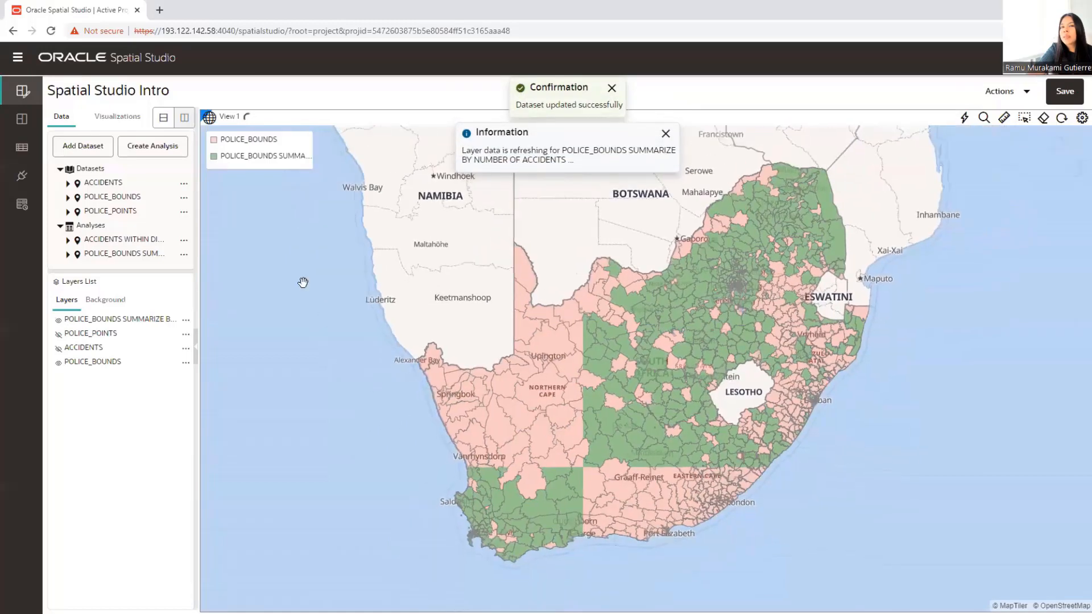
{"action": "left_click", "coordinate": [58, 368]}
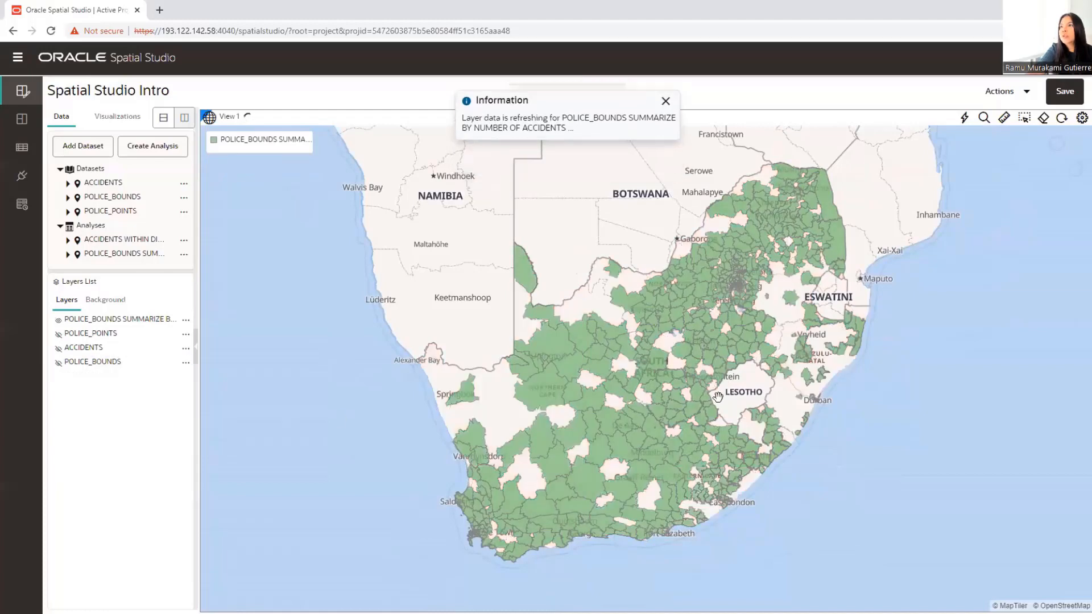
{"action": "scroll", "coordinate": [747, 392], "scroll_direction": "down", "scroll_amount": 1}
{"action": "scroll", "coordinate": [747, 393], "scroll_direction": "up", "scroll_amount": 1}
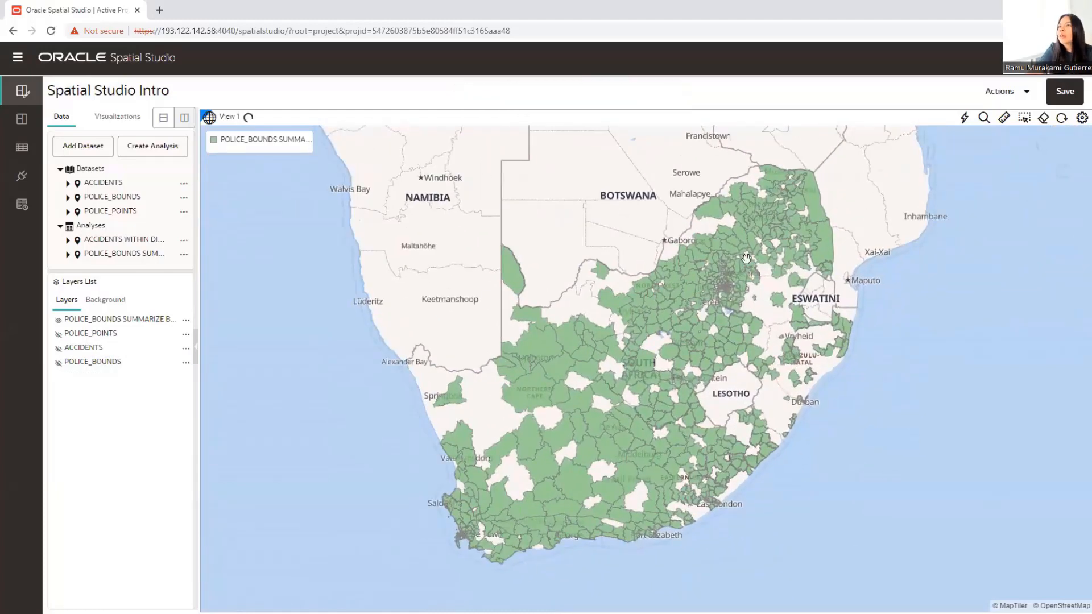
Color the fill of the accident summary layer based on data, using the ACCIDENTS_COUNT column.
{"action": "left_click", "coordinate": [186, 321]}
{"action": "left_click", "coordinate": [206, 343]}
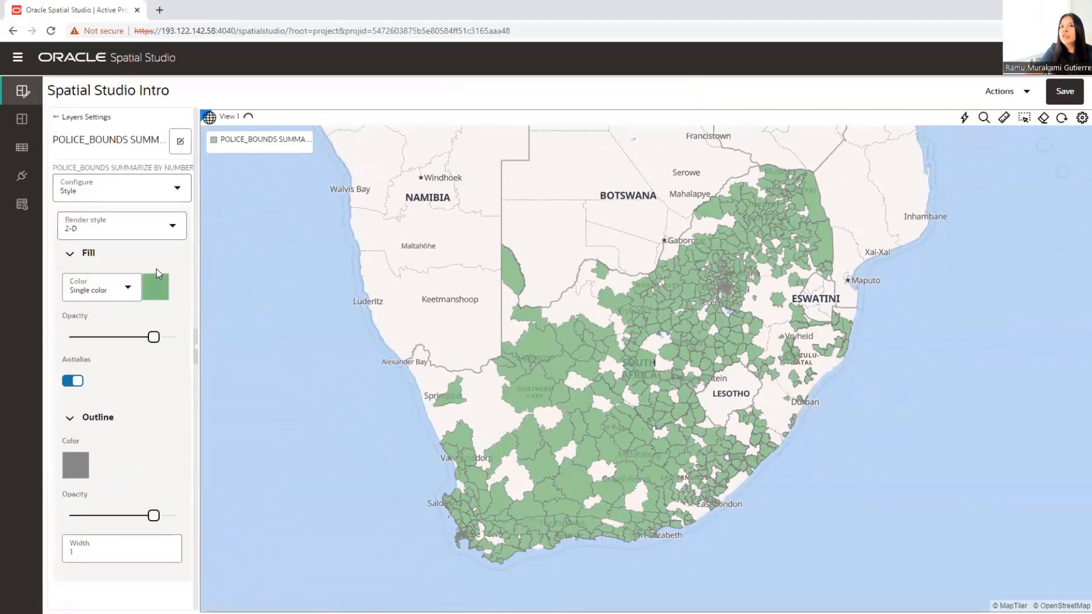
{"action": "left_click", "coordinate": [103, 292]}
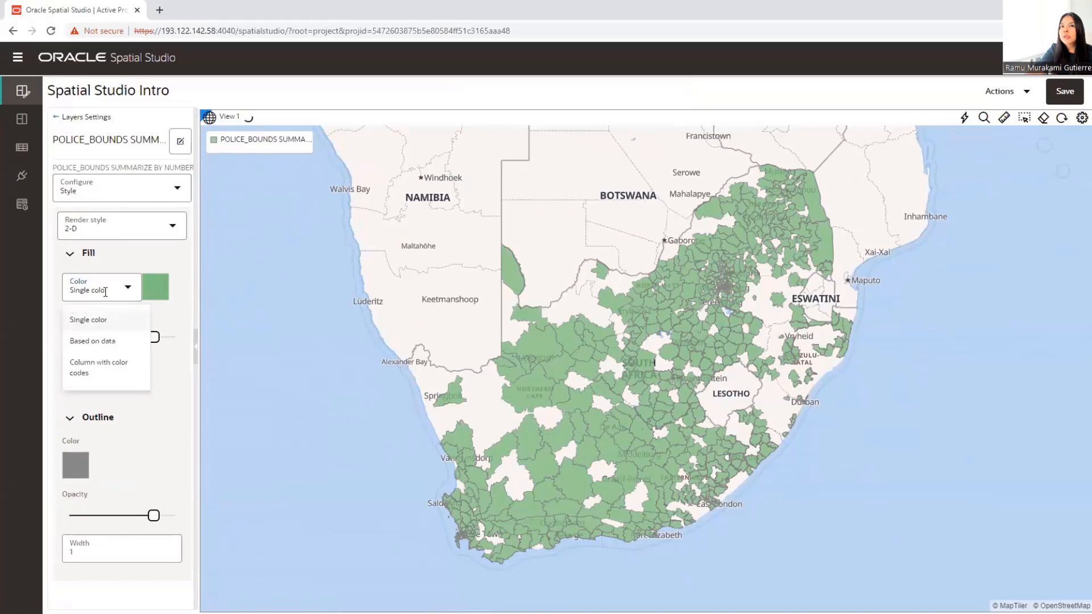
{"action": "left_click", "coordinate": [96, 342]}
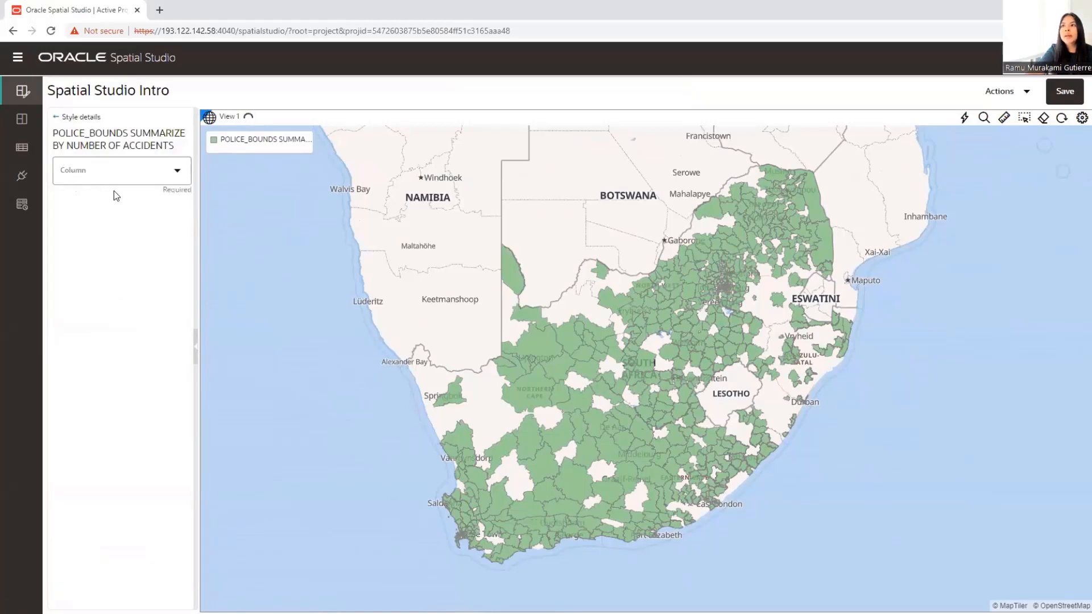
{"action": "left_click", "coordinate": [97, 175]}
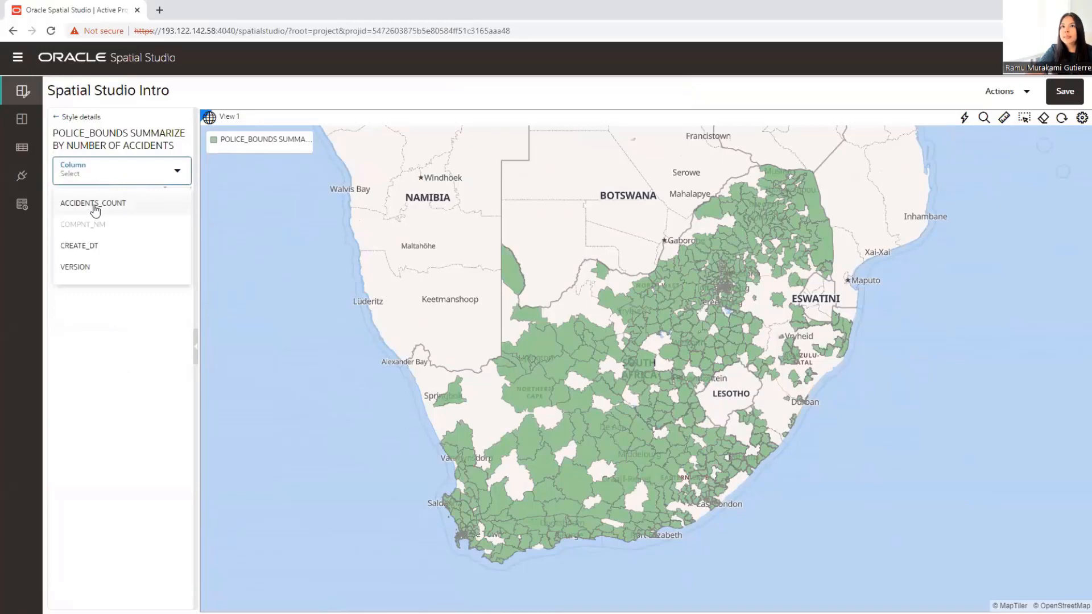
{"action": "left_click", "coordinate": [95, 204]}
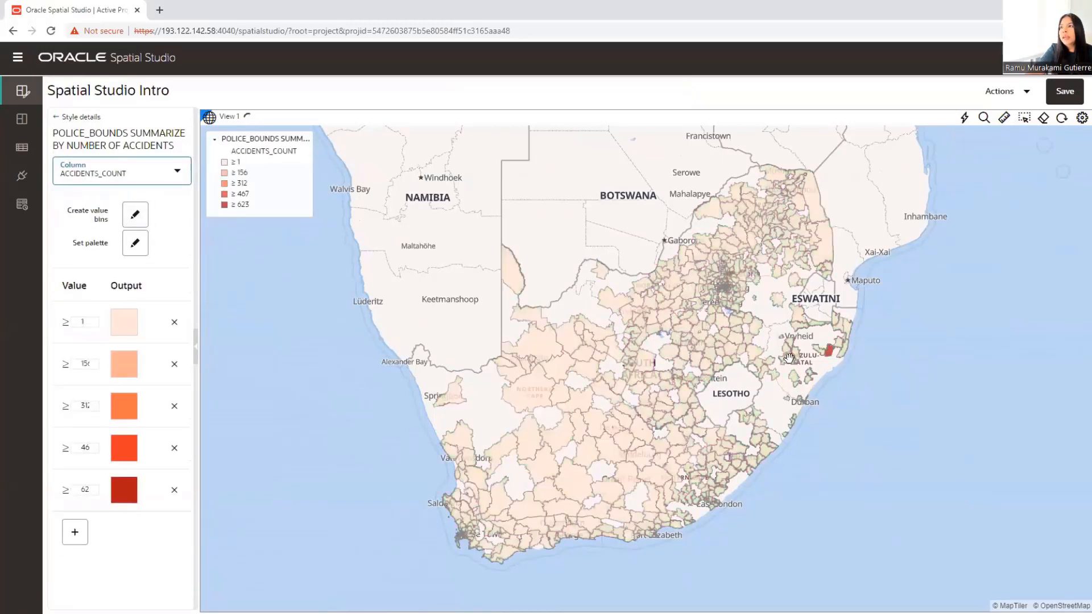
Regenerate the layer's color value bins with a maximum value of 20.
{"action": "left_click_drag", "start_coordinate": [790, 358], "coordinate": [702, 374]}
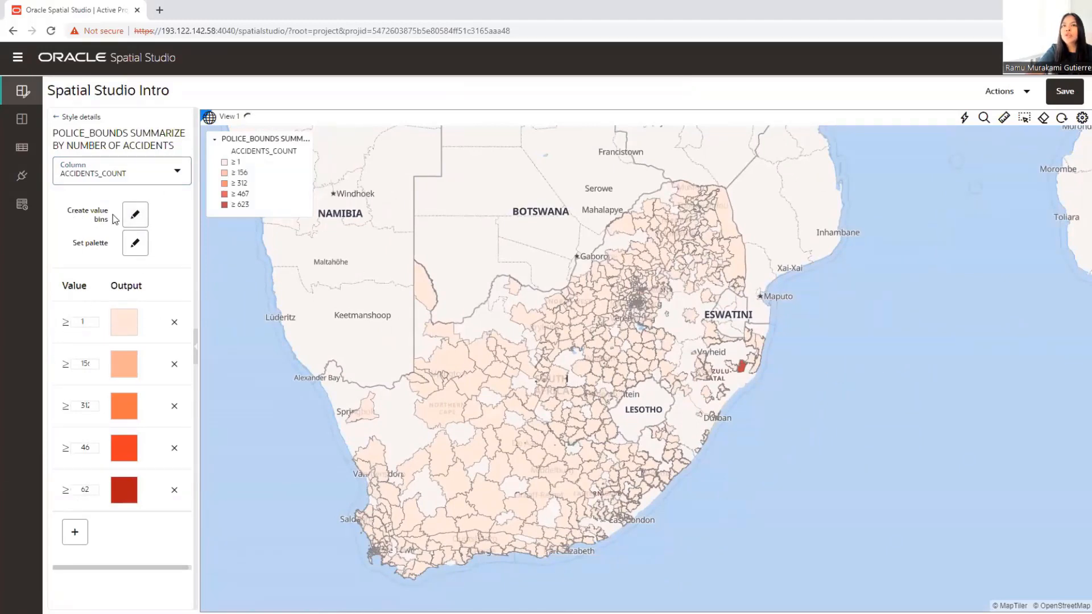
{"action": "left_click", "coordinate": [145, 216]}
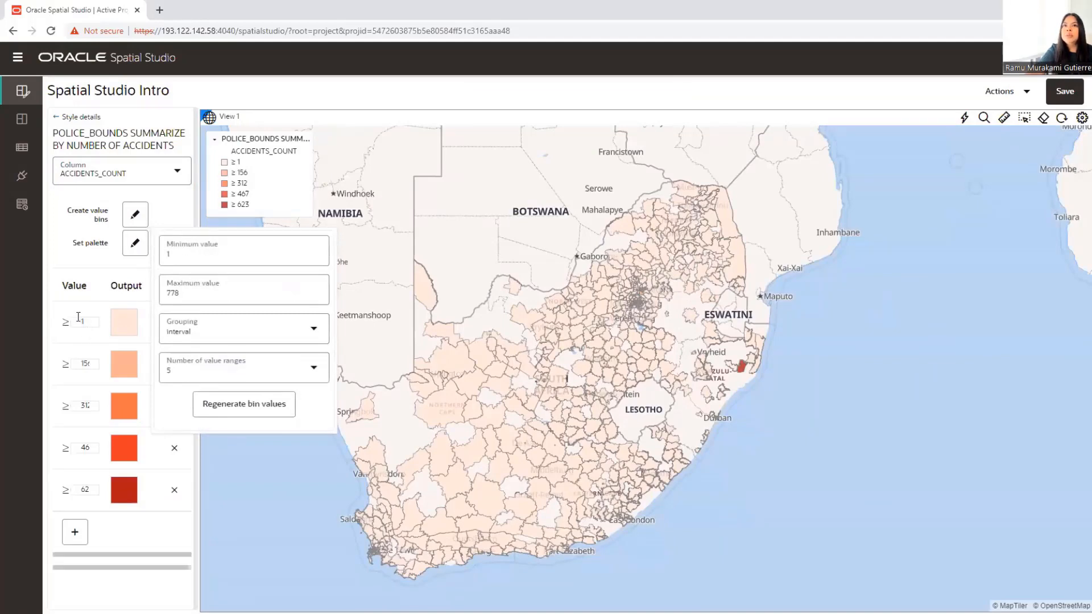
{"action": "double_click", "coordinate": [173, 294]}
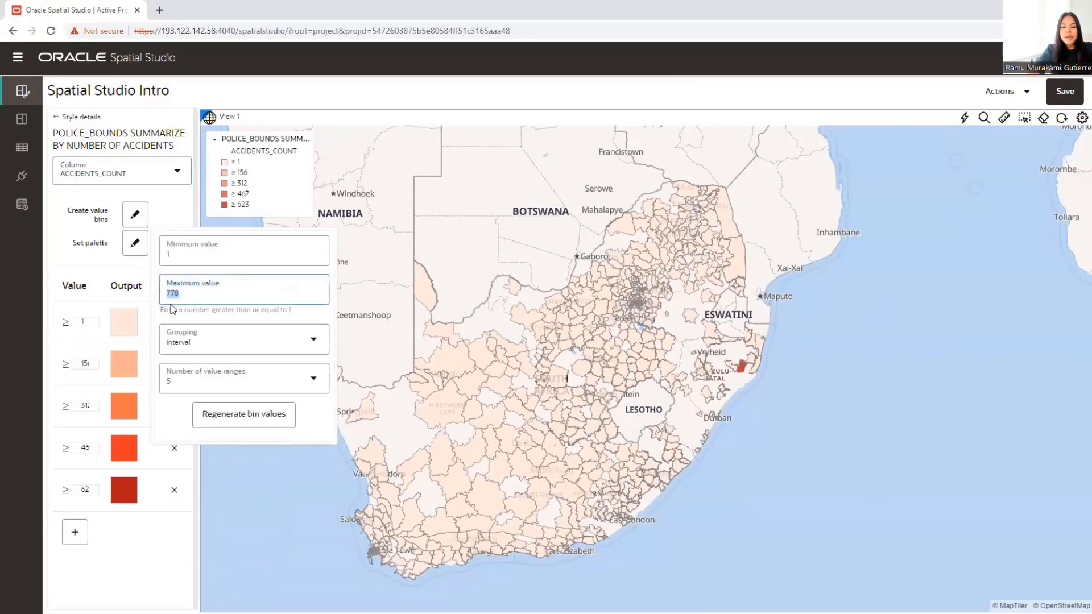
{"action": "type", "text": "20"}
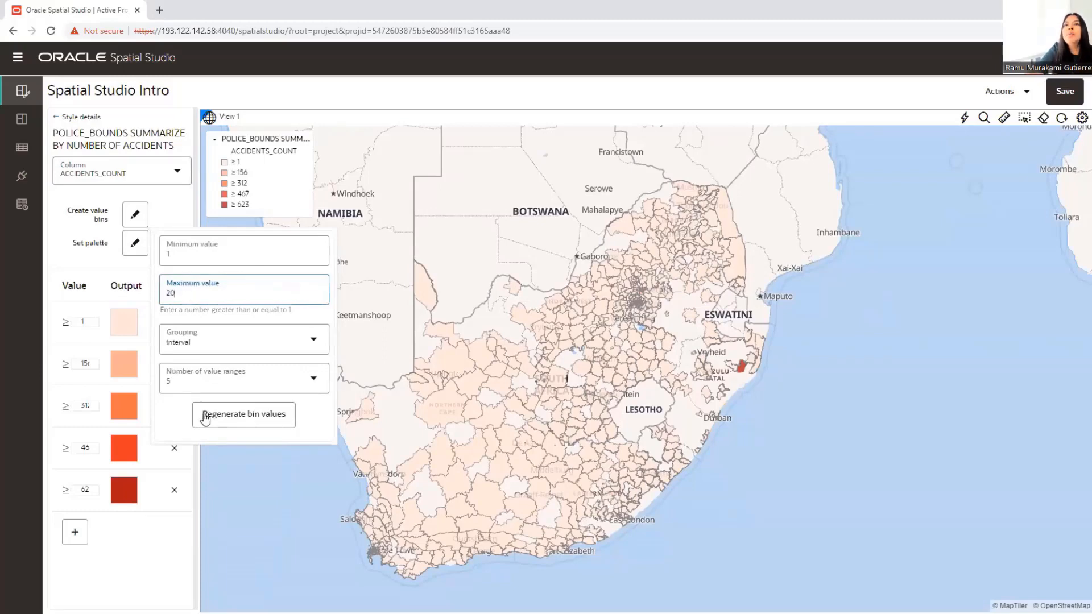
{"action": "left_click", "coordinate": [256, 423]}
{"action": "left_click", "coordinate": [146, 579]}
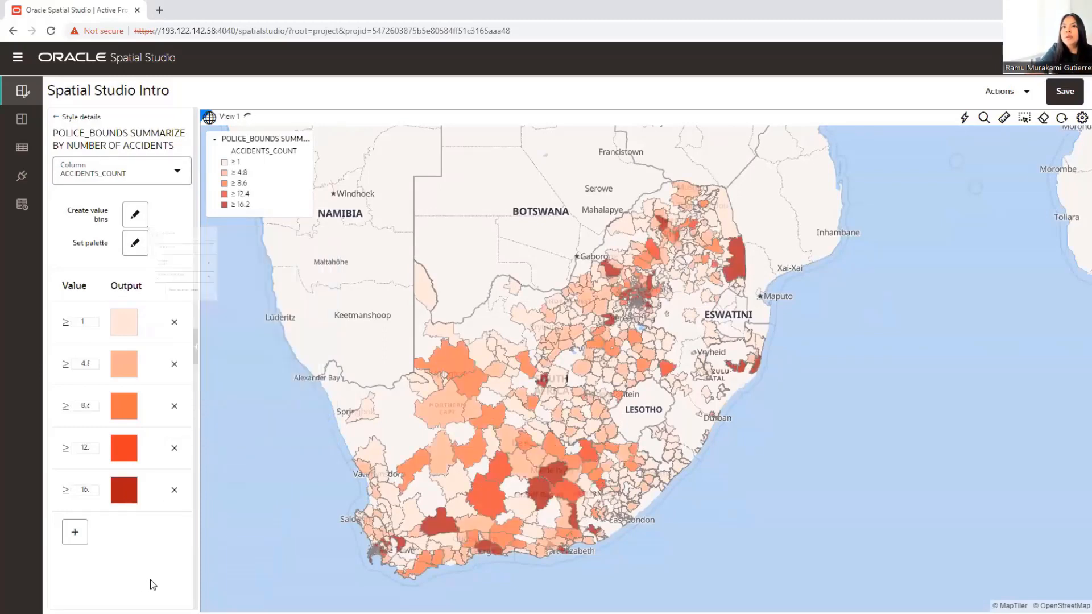
Examine the recolored accident counts across South Africa's police boundaries and leave the layer's style settings.
{"action": "left_click_drag", "start_coordinate": [740, 342], "coordinate": [792, 339]}
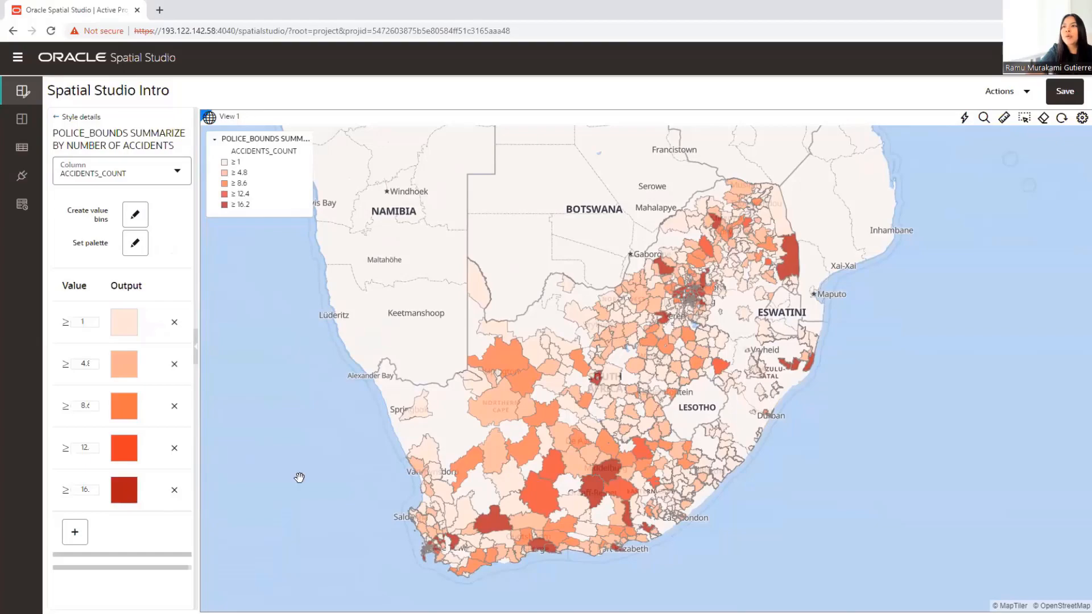
{"action": "scroll", "coordinate": [642, 464], "scroll_direction": "up", "scroll_amount": 2}
{"action": "scroll", "coordinate": [660, 269], "scroll_direction": "up", "scroll_amount": 2}
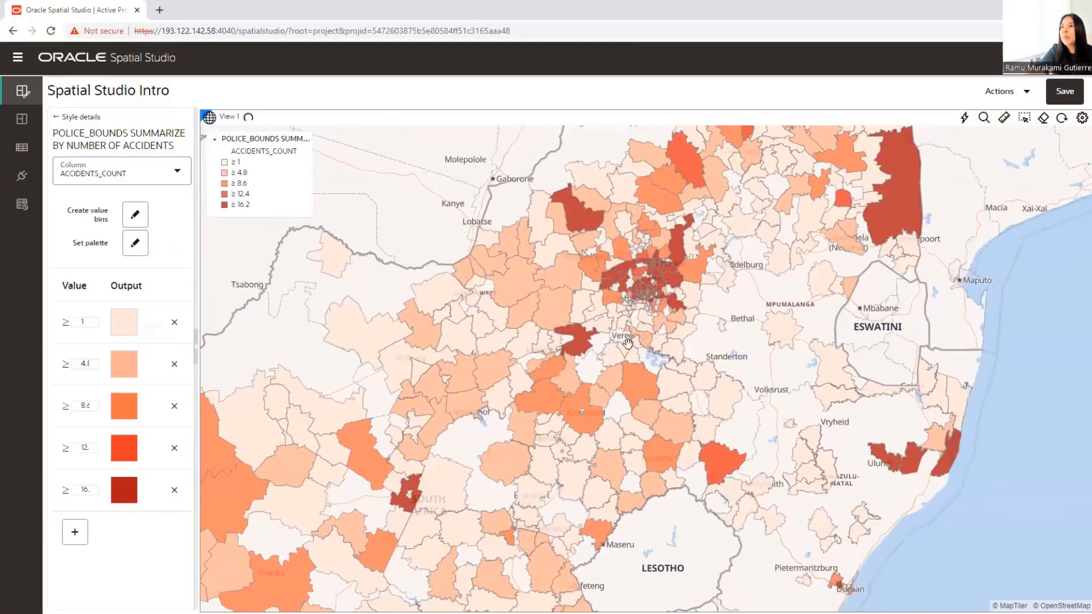
{"action": "scroll", "coordinate": [642, 358], "scroll_direction": "down", "scroll_amount": 2}
{"action": "scroll", "coordinate": [630, 429], "scroll_direction": "down", "scroll_amount": 2}
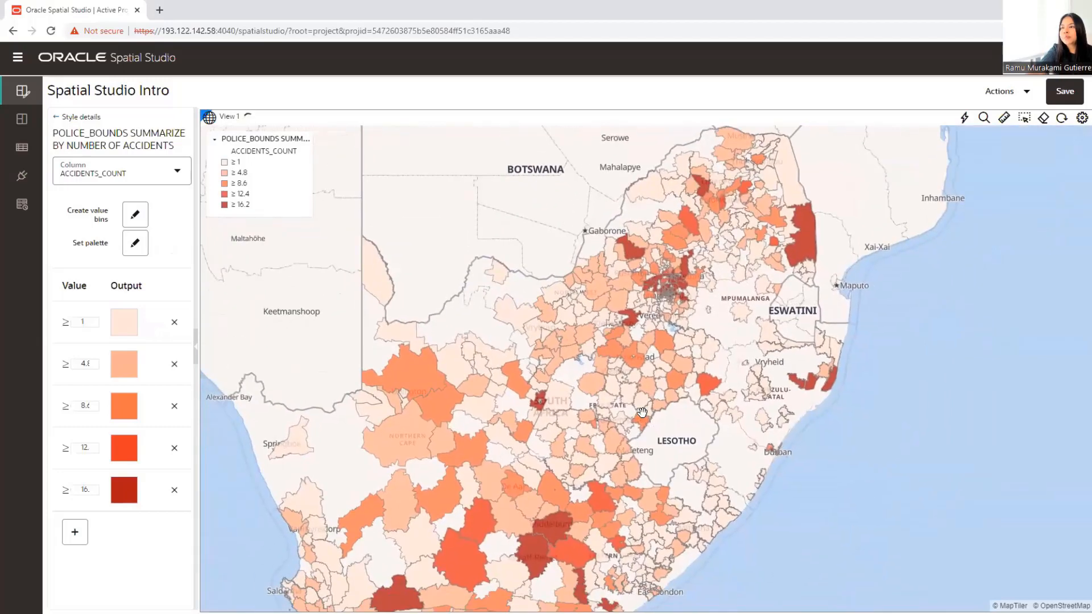
{"action": "left_click", "coordinate": [56, 118]}
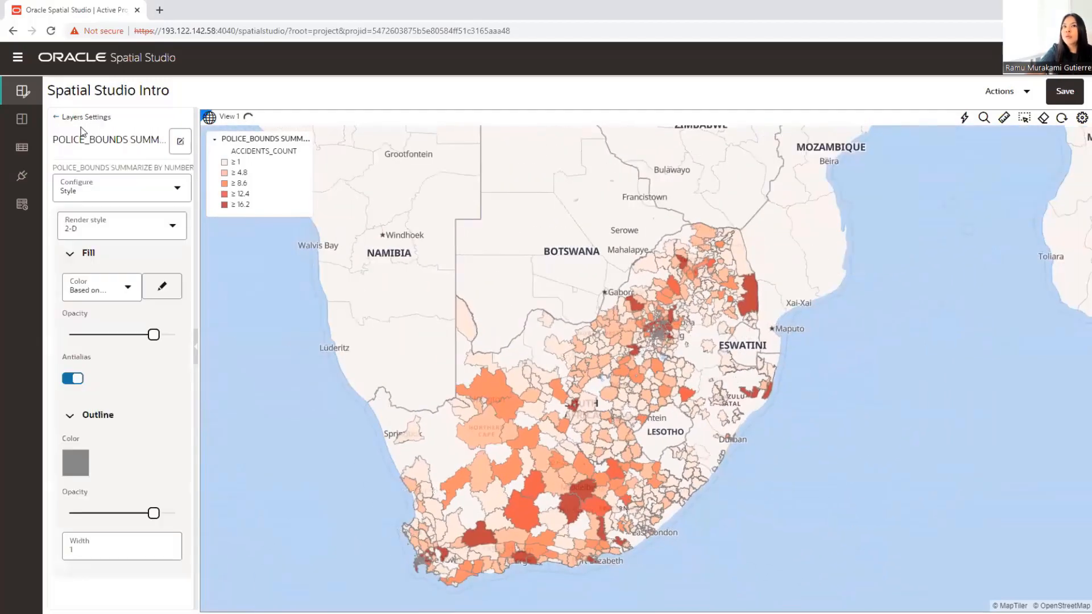
{"action": "left_click", "coordinate": [56, 117]}
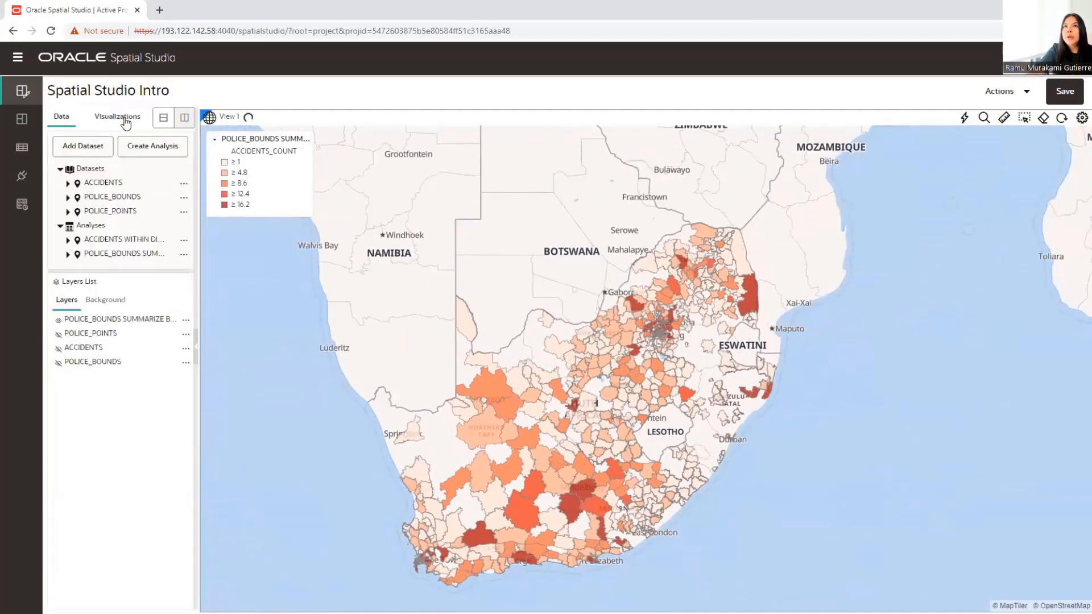
Add a table visualization beside the map, fill it with the police-boundary accident summary analysis and browse its rows.
{"action": "left_click", "coordinate": [124, 119]}
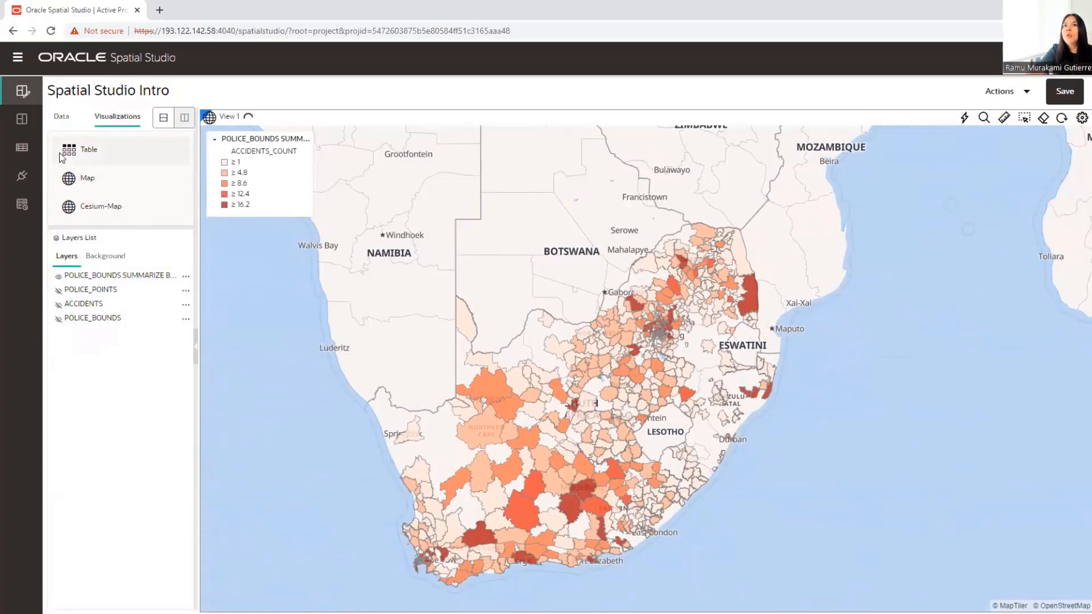
{"action": "left_click_drag", "start_coordinate": [71, 150], "coordinate": [199, 203]}
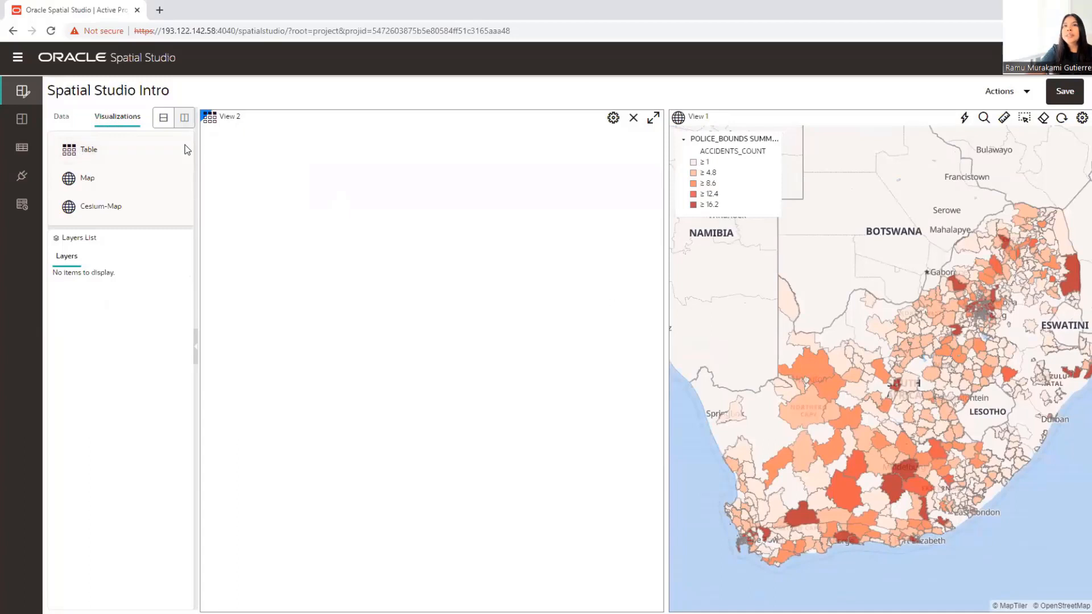
{"action": "left_click", "coordinate": [63, 118]}
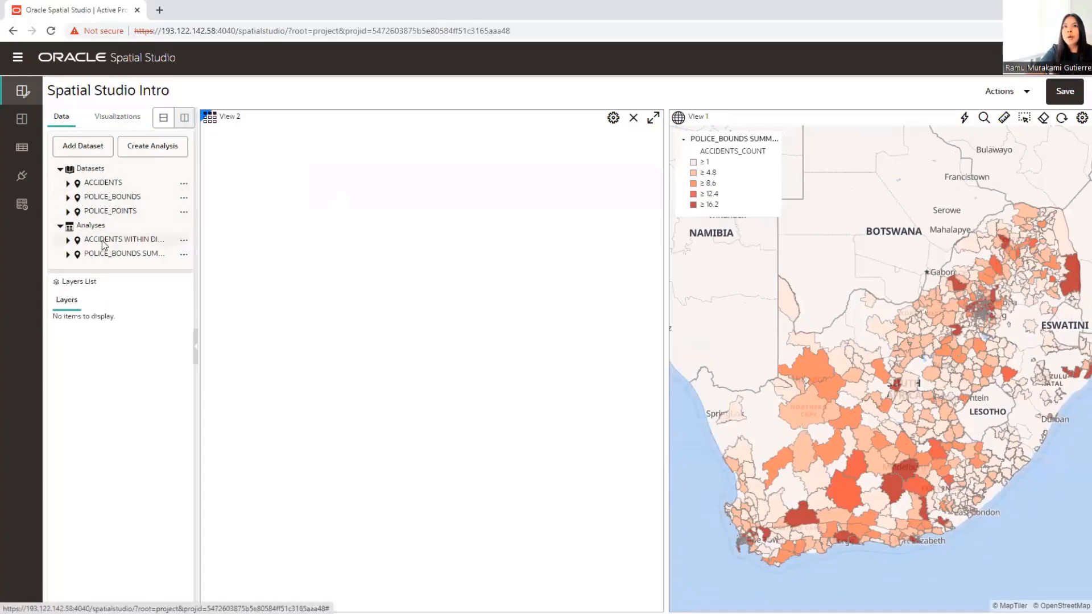
{"action": "left_click_drag", "start_coordinate": [108, 257], "coordinate": [373, 269]}
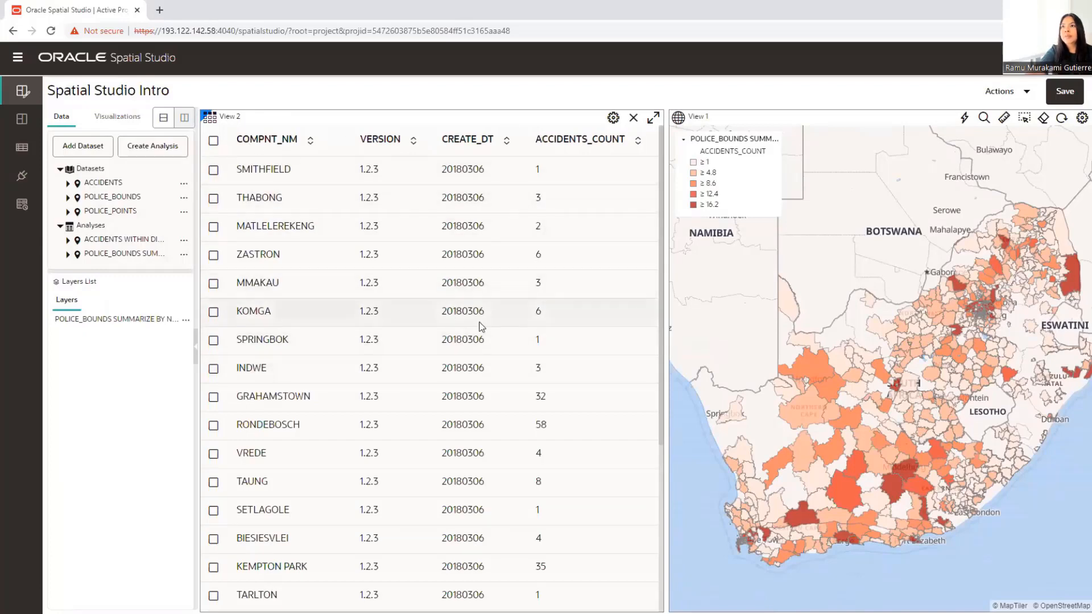
{"action": "scroll", "coordinate": [519, 366], "scroll_direction": "down", "scroll_amount": 5}
{"action": "scroll", "coordinate": [534, 372], "scroll_direction": "up", "scroll_amount": 5}
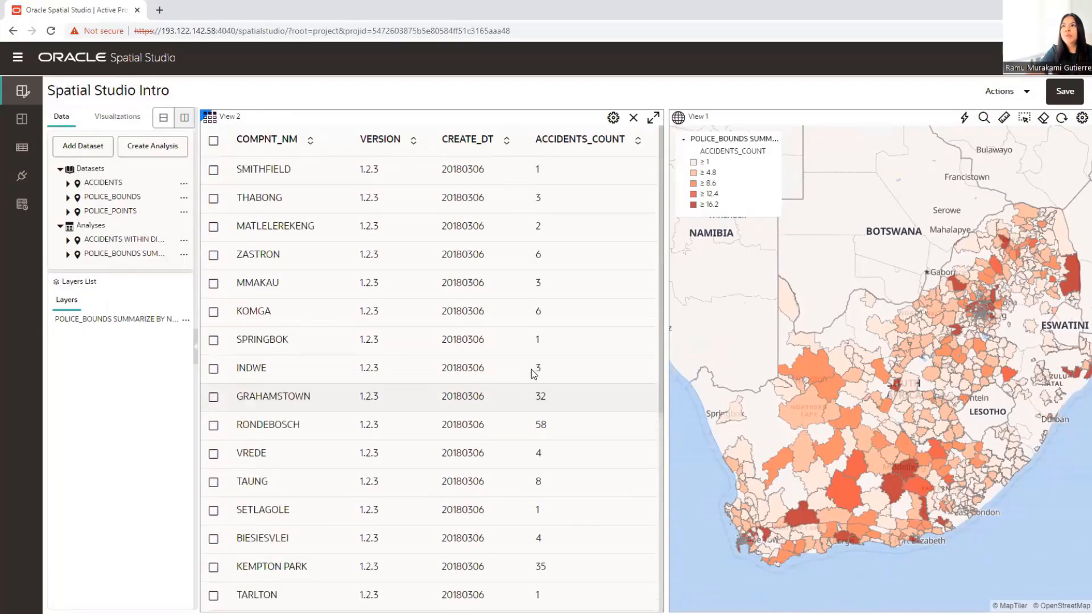
Remove the View 2 table visualization from the project.
{"action": "left_click", "coordinate": [634, 119]}
{"action": "right_click", "coordinate": [640, 314]}
{"action": "left_click", "coordinate": [619, 334]}
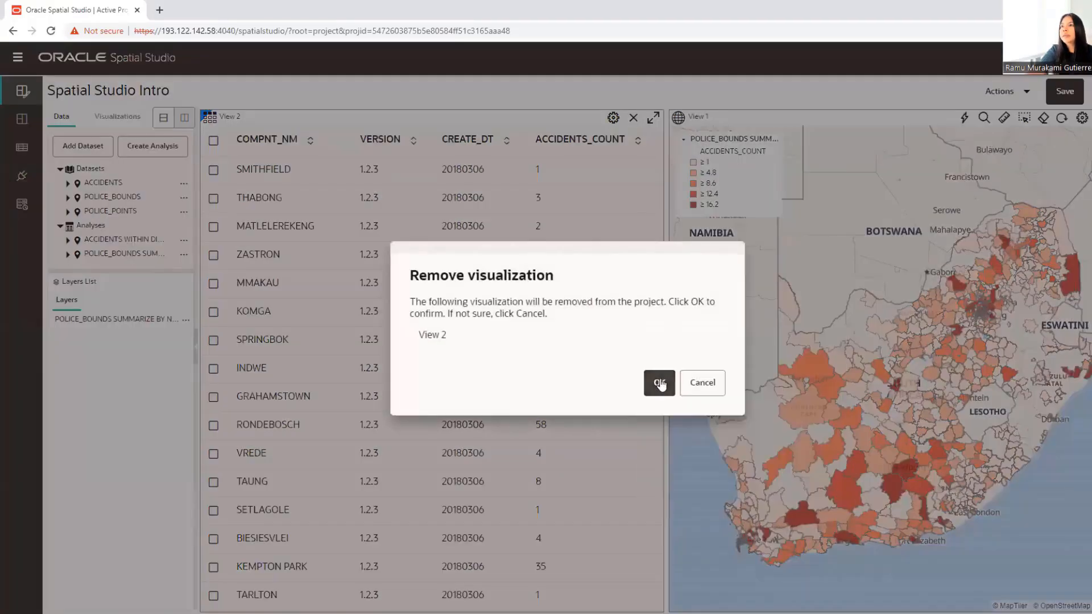
{"action": "left_click", "coordinate": [659, 383]}
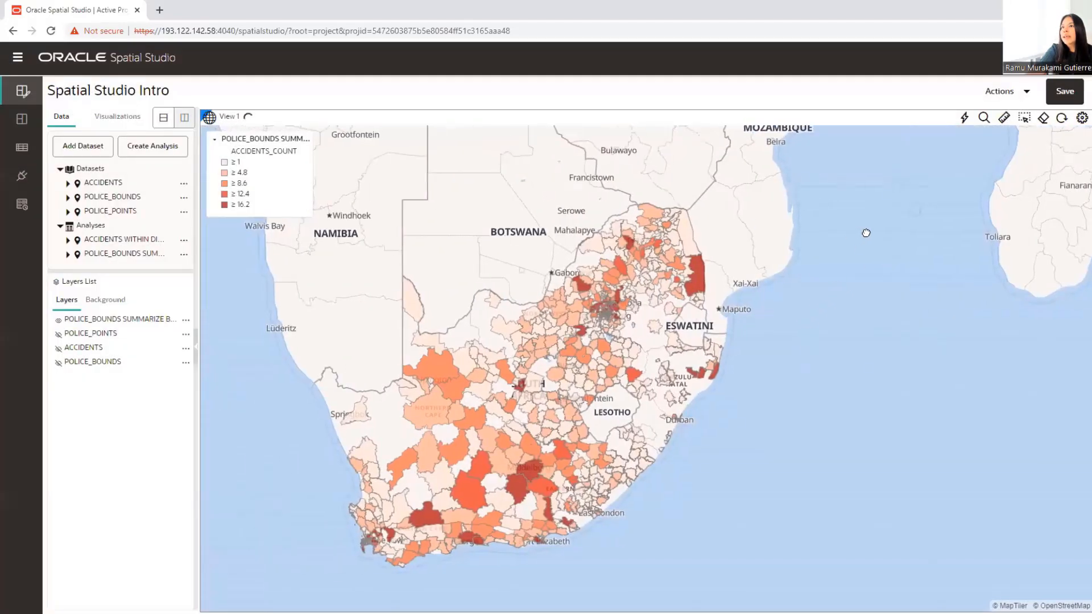
{"action": "scroll", "coordinate": [756, 248], "scroll_direction": "up", "scroll_amount": 2}
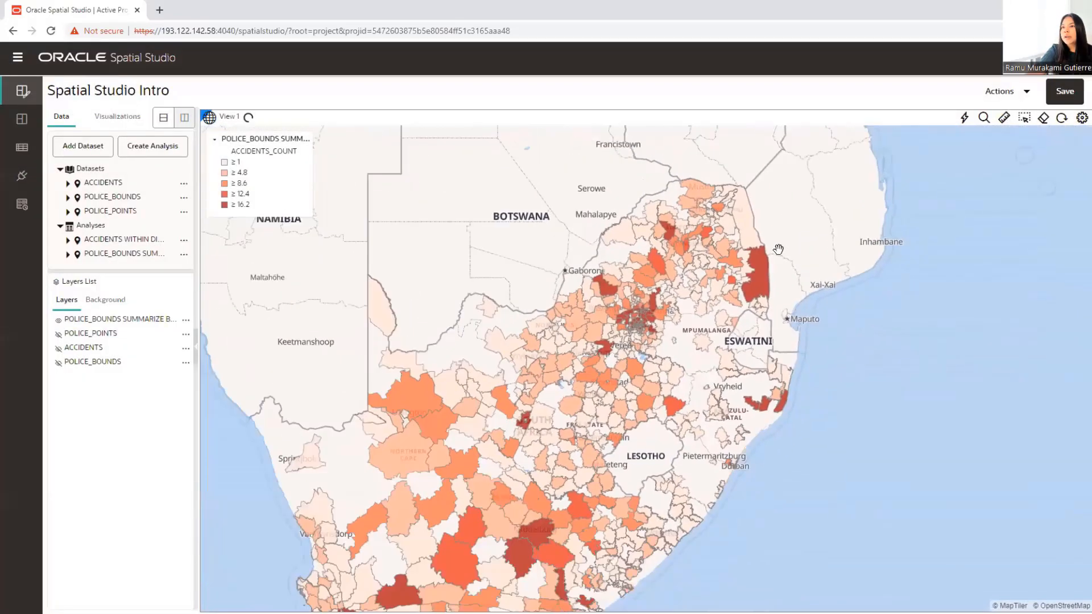
{"action": "scroll", "coordinate": [778, 249], "scroll_direction": "down", "scroll_amount": 1}
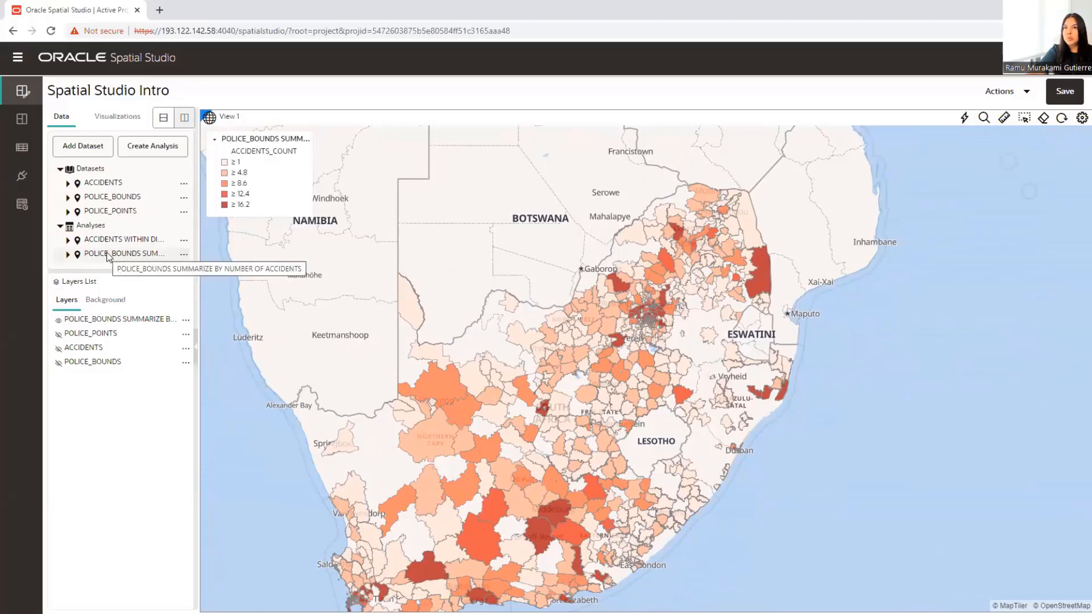
Open the properties of the police-boundary accident summary analysis and read through its SQL query.
{"action": "left_click", "coordinate": [184, 255]}
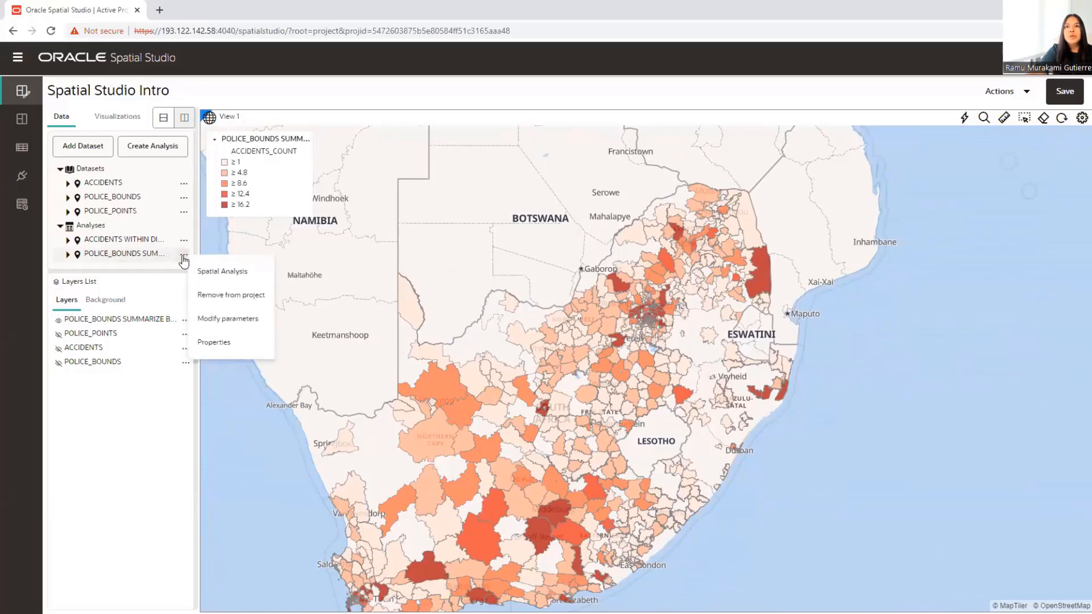
{"action": "left_click", "coordinate": [228, 343]}
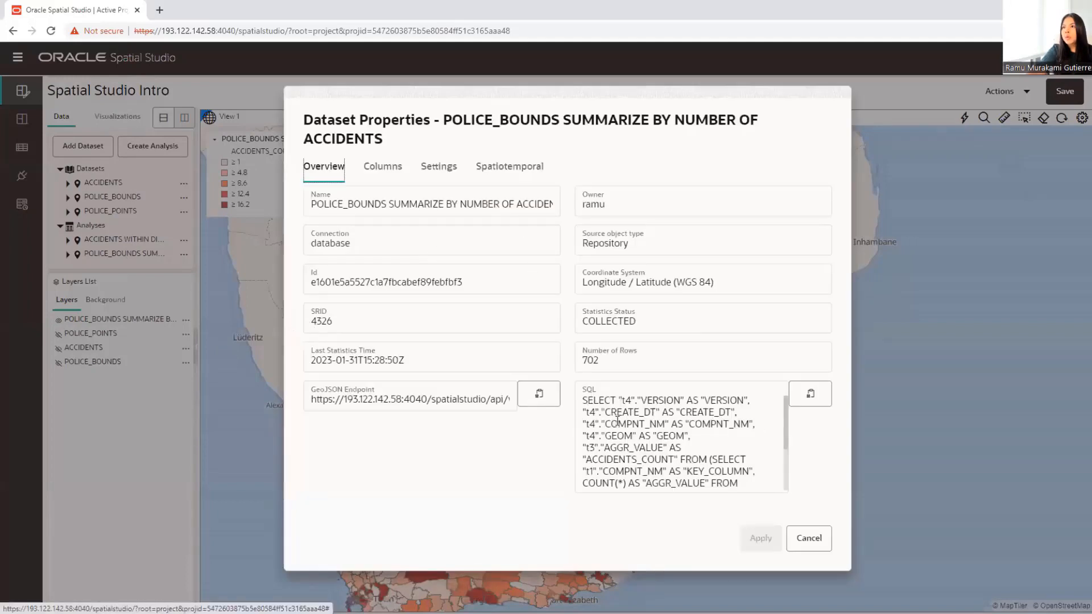
{"action": "scroll", "coordinate": [623, 415], "scroll_direction": "down", "scroll_amount": 3}
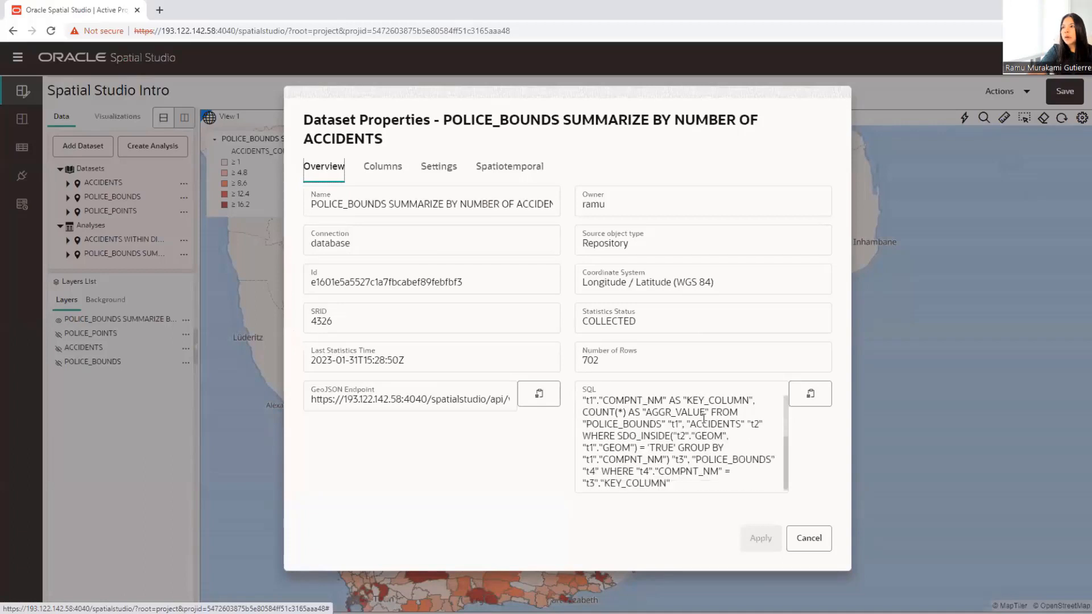
{"action": "scroll", "coordinate": [632, 415], "scroll_direction": "up", "scroll_amount": 3}
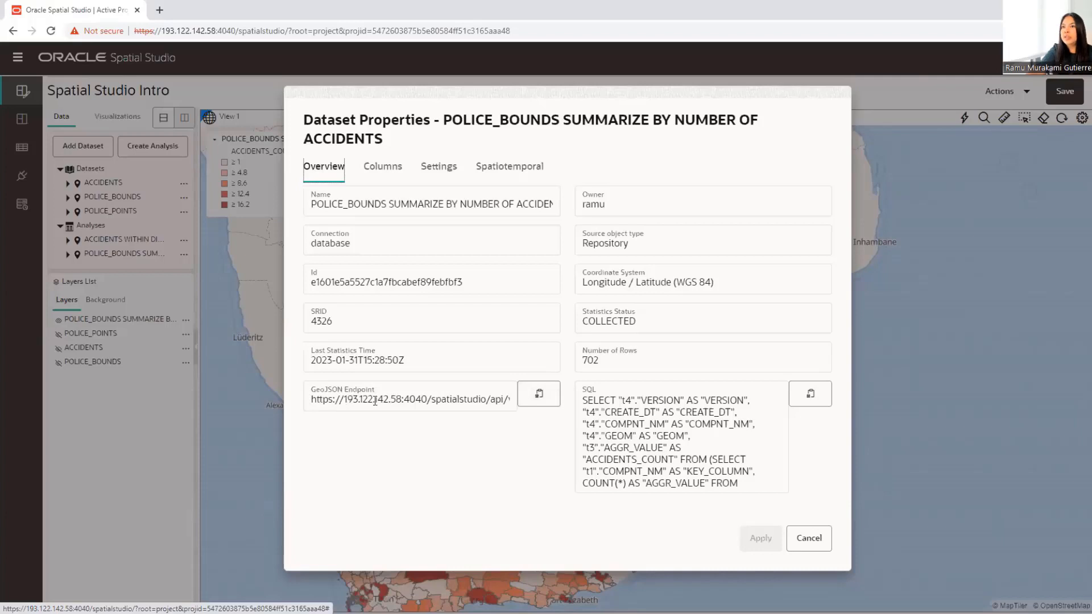
Copy the analysis's GeoJSON endpoint, examine its output in a new browser tab, and leave that tab and the dataset properties.
{"action": "left_click", "coordinate": [540, 397]}
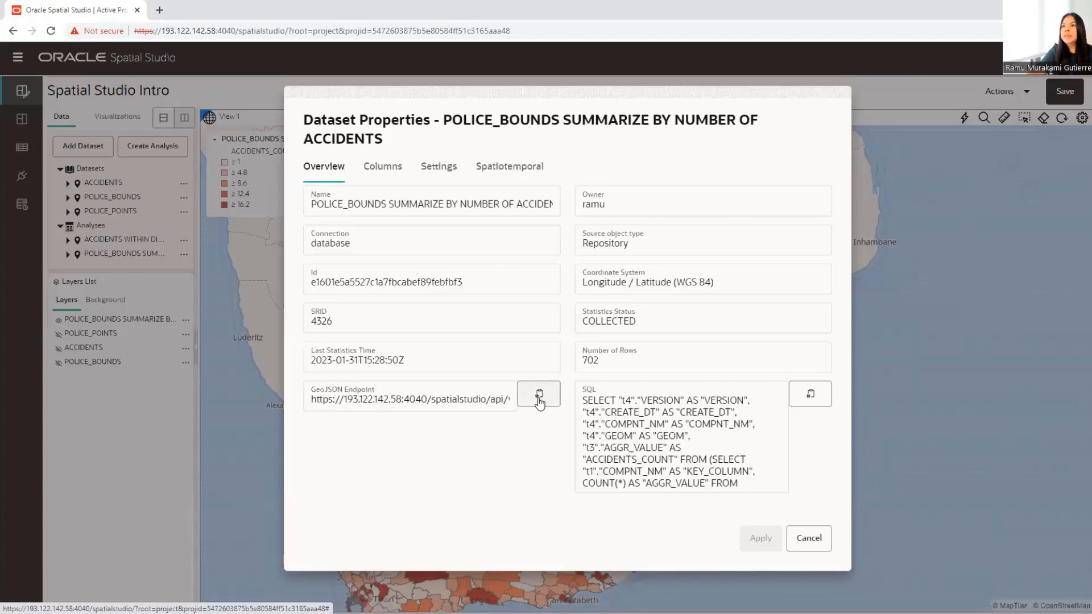
{"action": "left_click", "coordinate": [159, 10]}
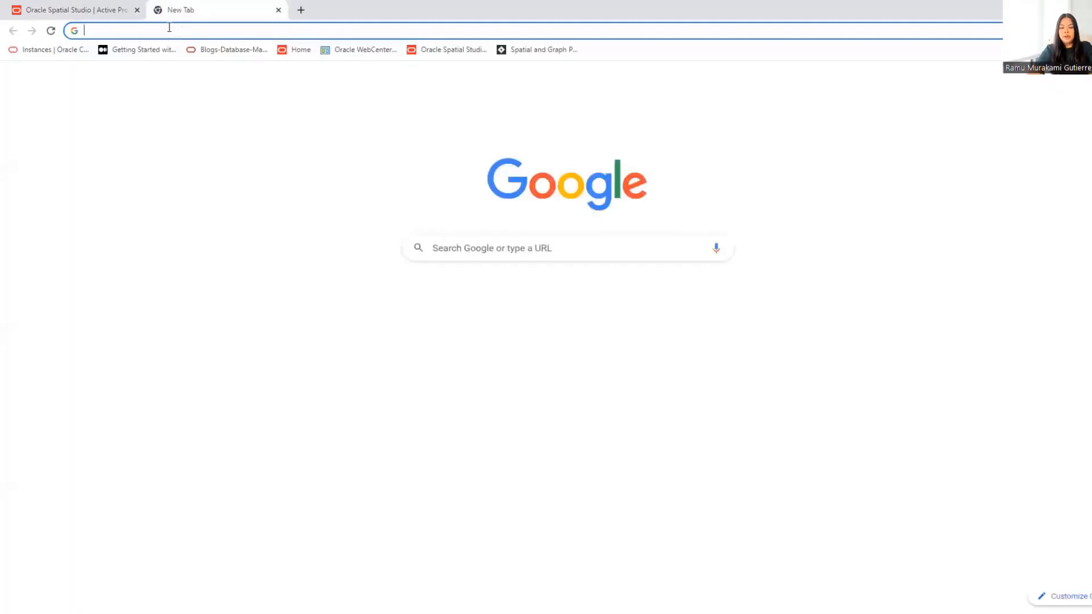
{"action": "key", "text": "ctrl+v"}
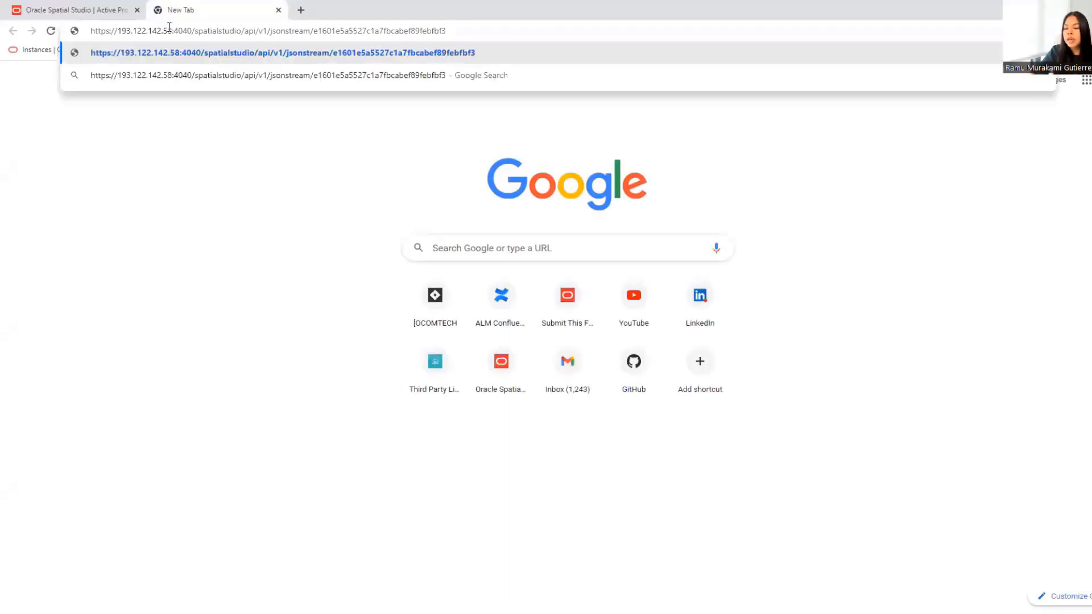
{"action": "key", "text": "Return"}
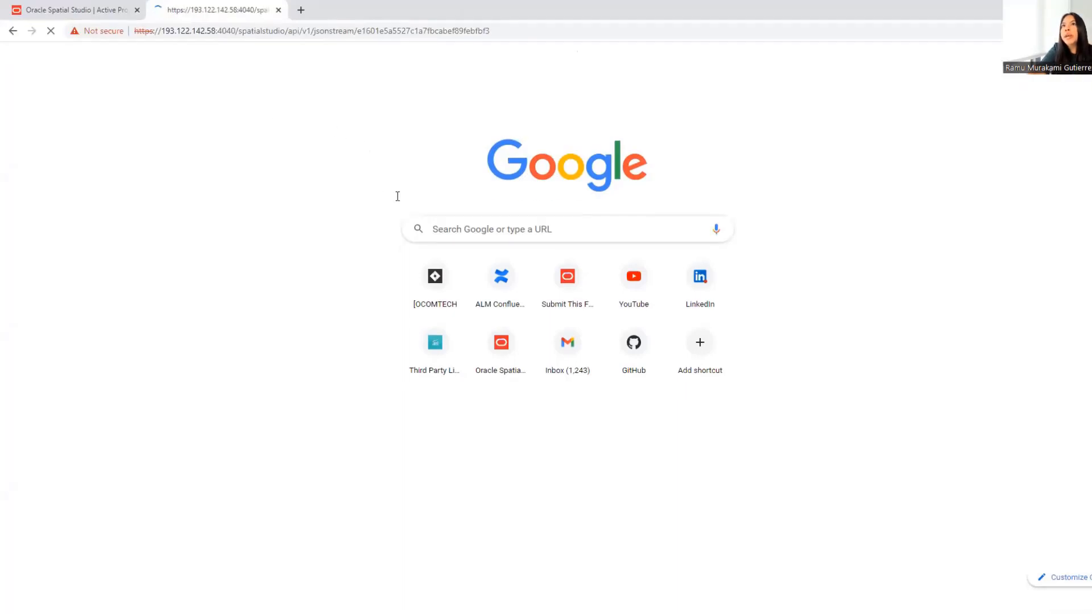
{"action": "scroll", "coordinate": [427, 280], "scroll_direction": "down", "scroll_amount": 8}
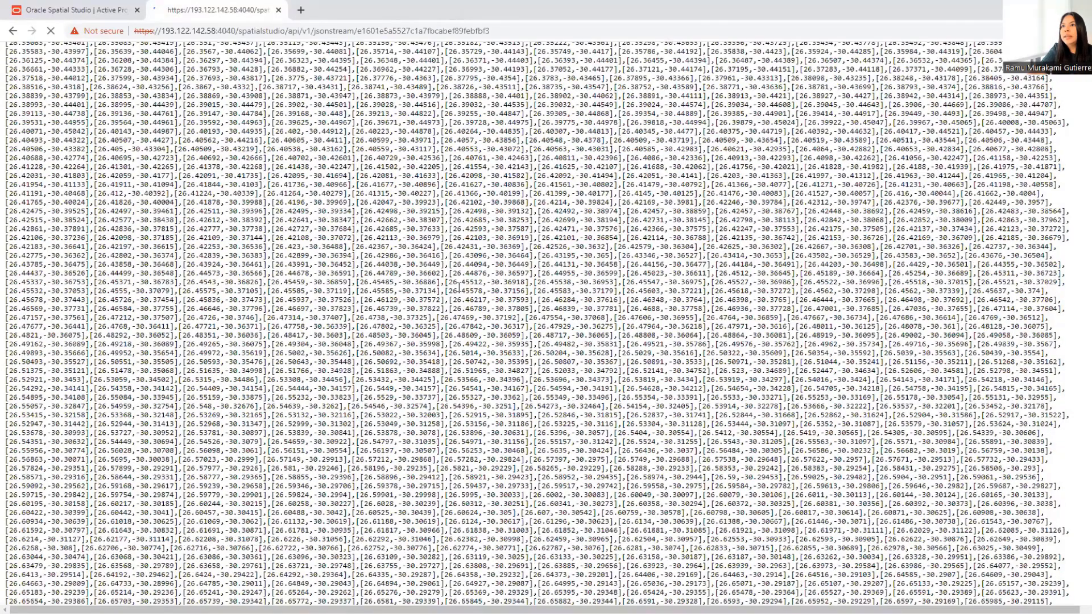
{"action": "scroll", "coordinate": [273, 288], "scroll_direction": "up", "scroll_amount": 8}
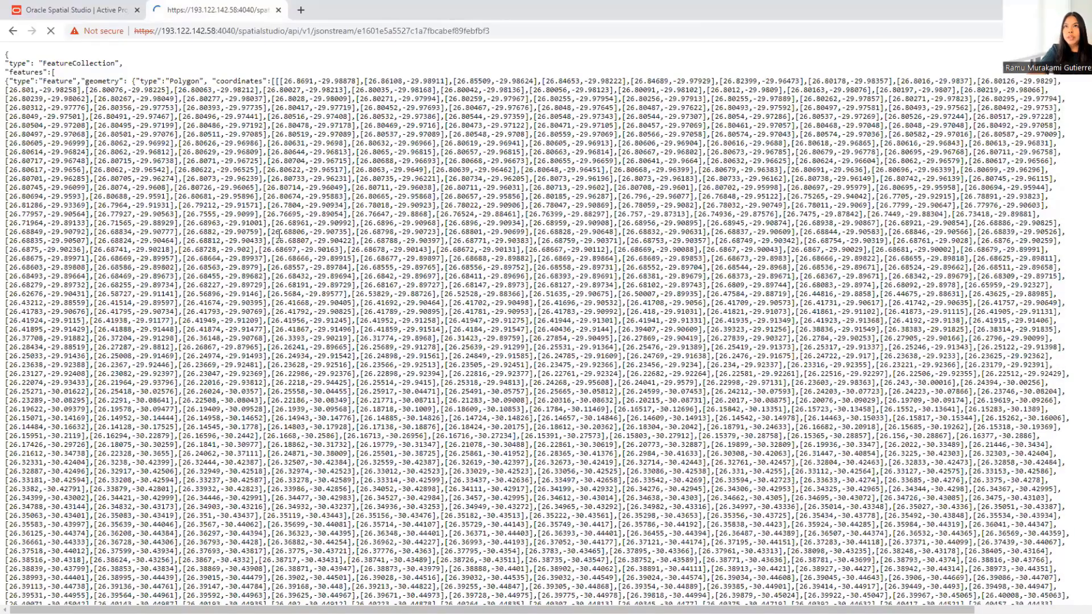
{"action": "left_click", "coordinate": [278, 10]}
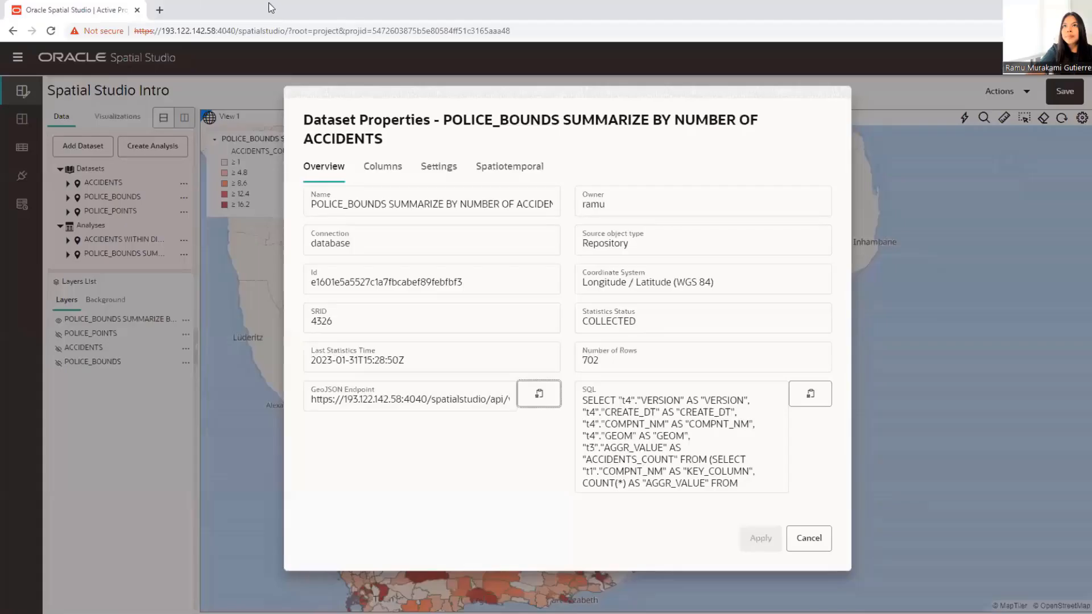
{"action": "left_click", "coordinate": [806, 534]}
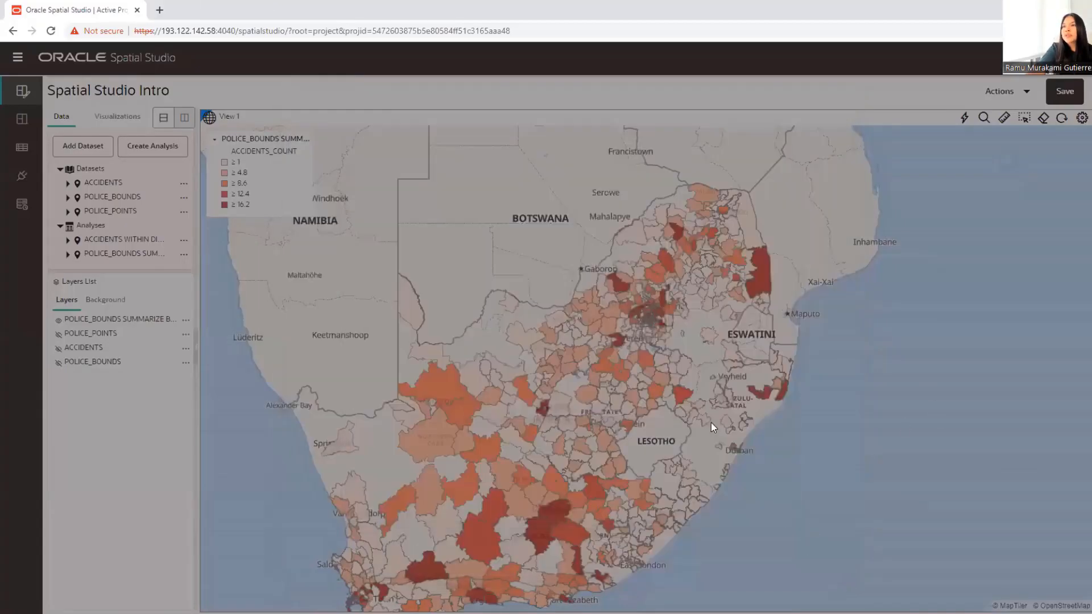
Save the Spatial Studio Intro project and publish it.
{"action": "scroll", "coordinate": [698, 420], "scroll_direction": "up", "scroll_amount": 1}
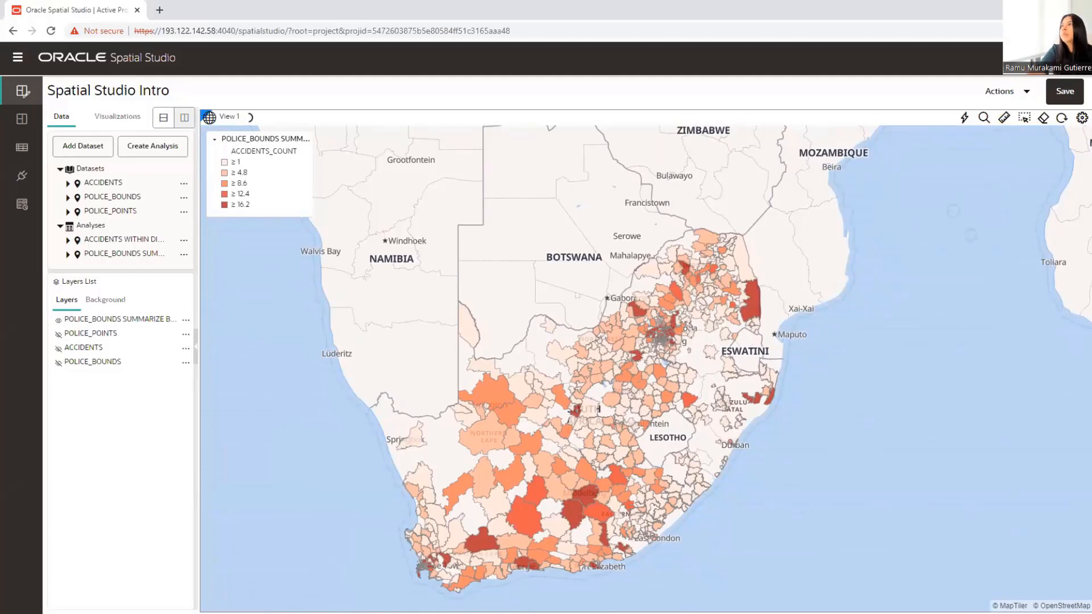
{"action": "left_click", "coordinate": [1071, 98]}
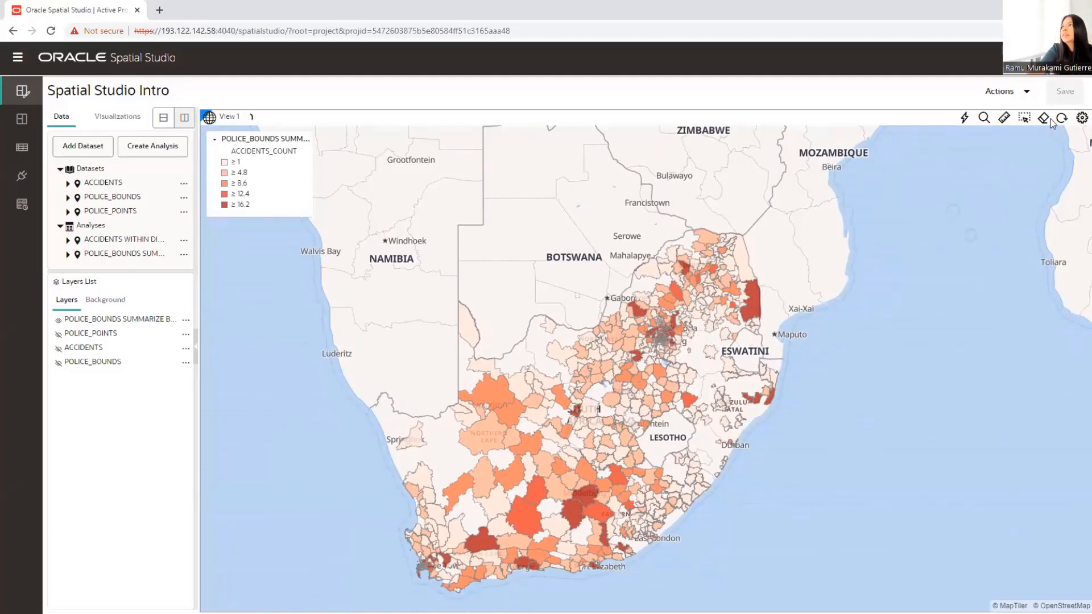
{"action": "left_click", "coordinate": [1027, 95]}
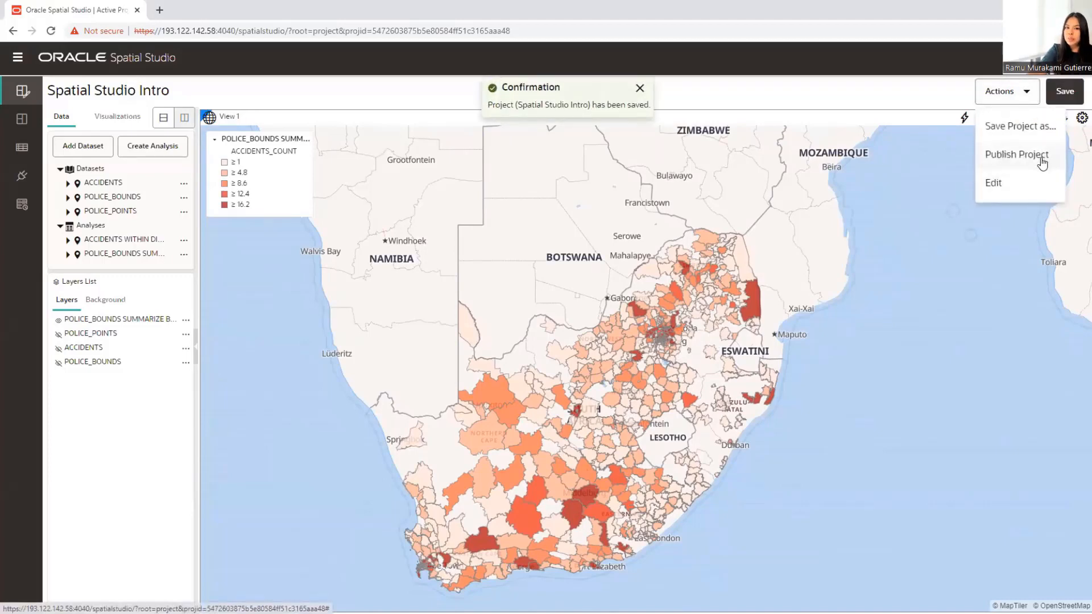
{"action": "left_click", "coordinate": [1042, 163]}
{"action": "left_click", "coordinate": [592, 419]}
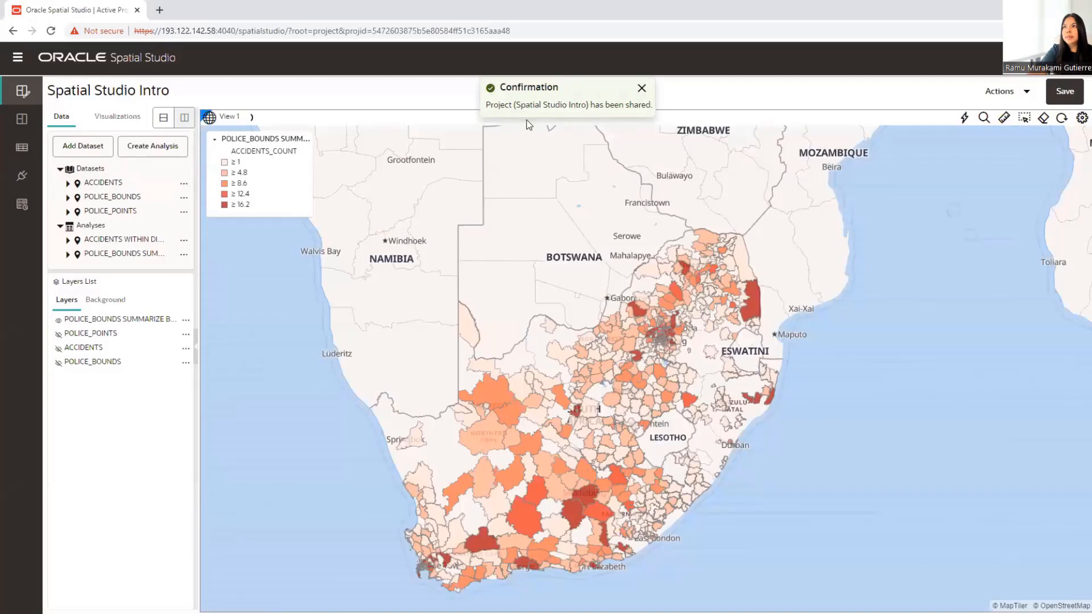
Copy the URL of the published Spatial Studio Intro project with the application header, layers list and project header included.
{"action": "left_click", "coordinate": [32, 126]}
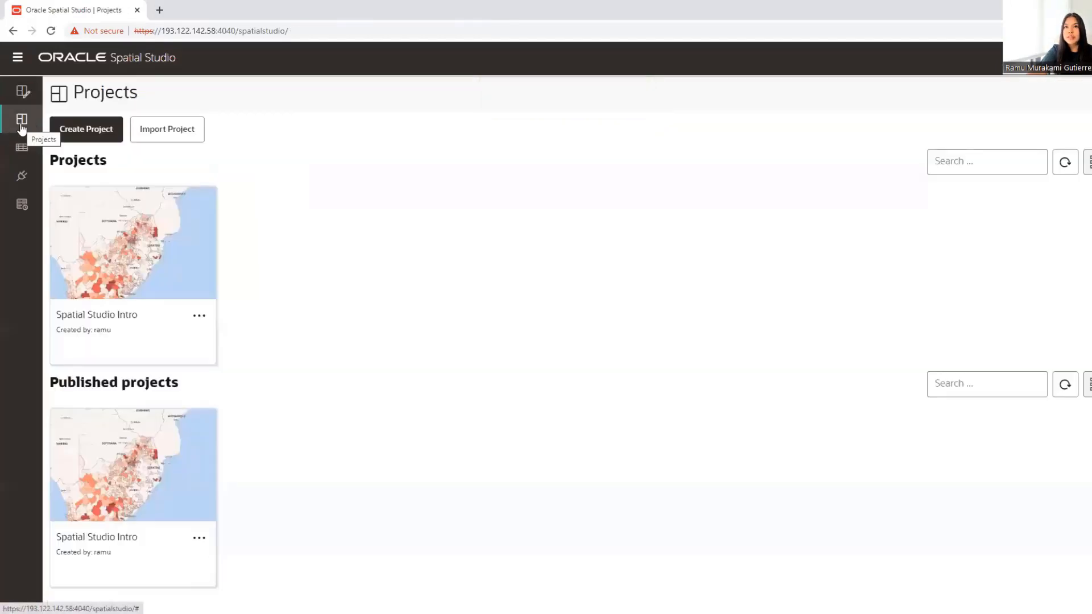
{"action": "left_click", "coordinate": [199, 541]}
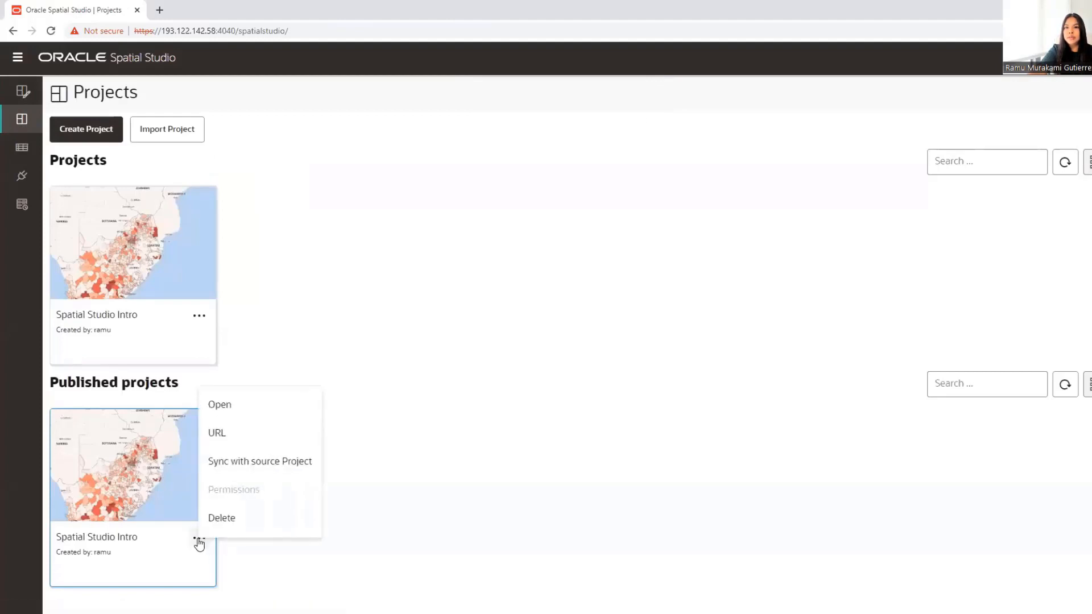
{"action": "left_click", "coordinate": [219, 435]}
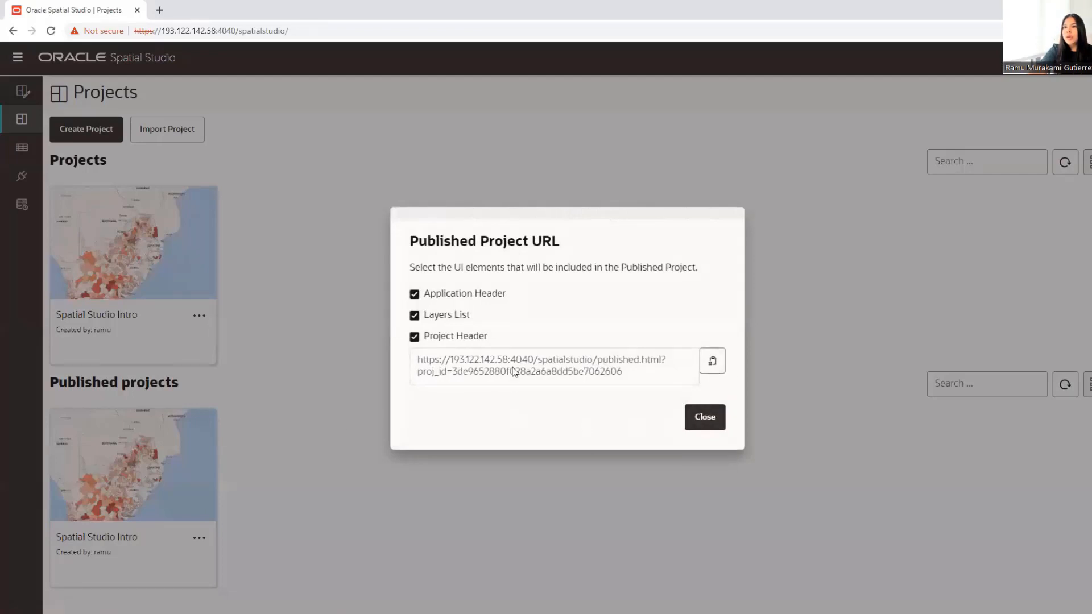
{"action": "left_click", "coordinate": [716, 368]}
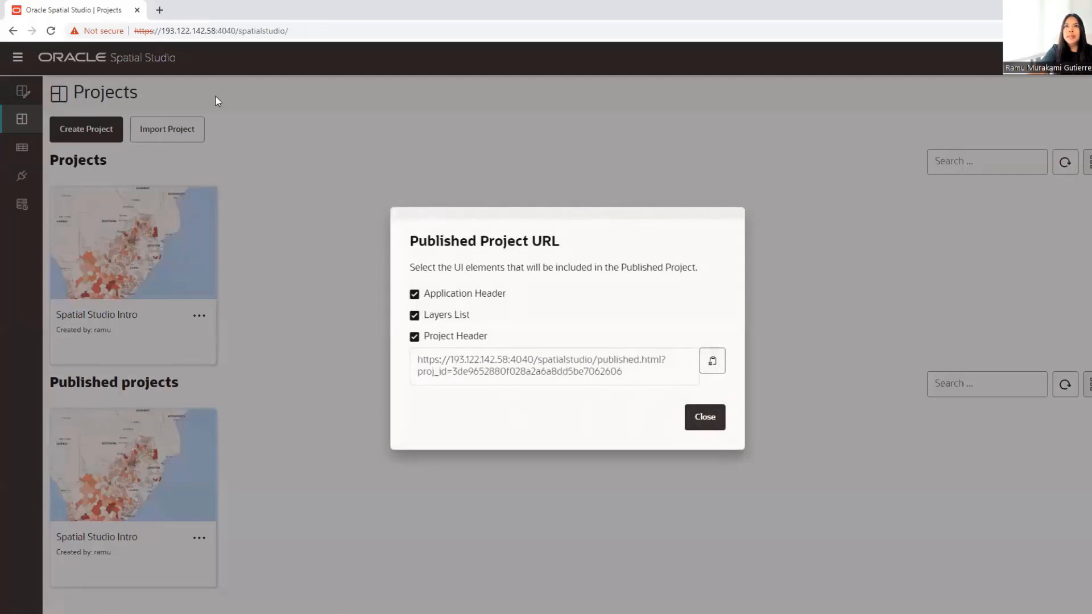
{"action": "left_click", "coordinate": [705, 417]}
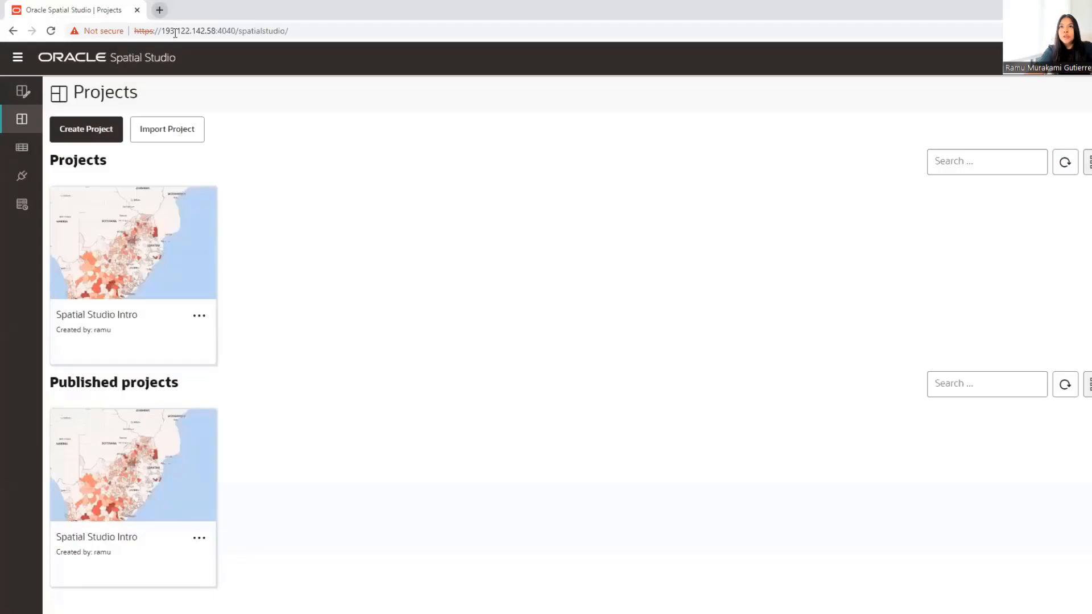
Load the copied published project URL in a new browser tab and examine its accident-count map of South Africa.
{"action": "left_click", "coordinate": [159, 9]}
{"action": "left_click", "coordinate": [173, 31]}
{"action": "key", "text": "ctrl+v"}
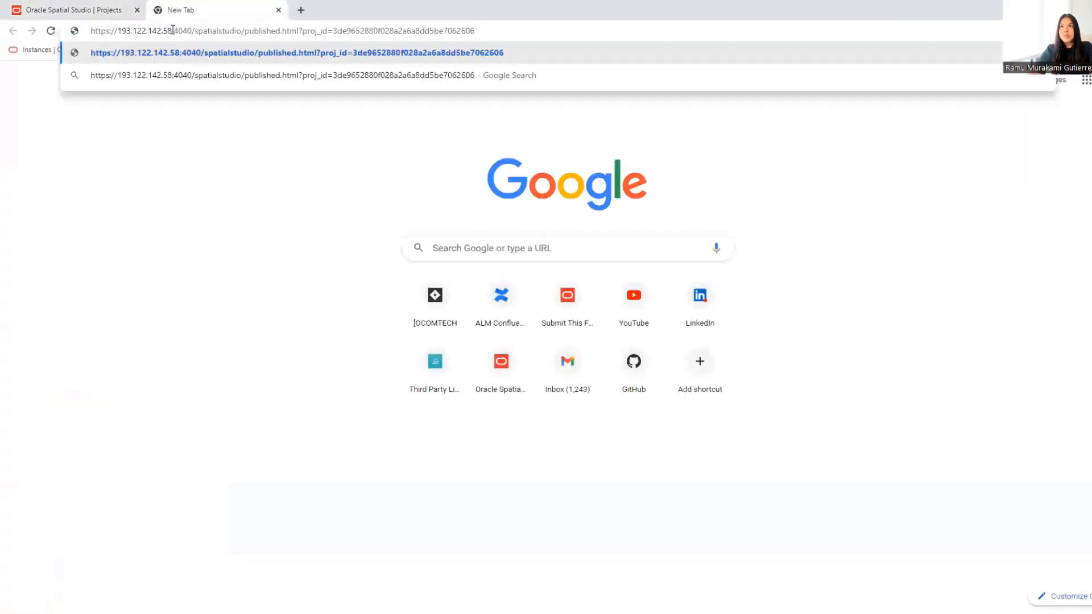
{"action": "key", "text": "Return"}
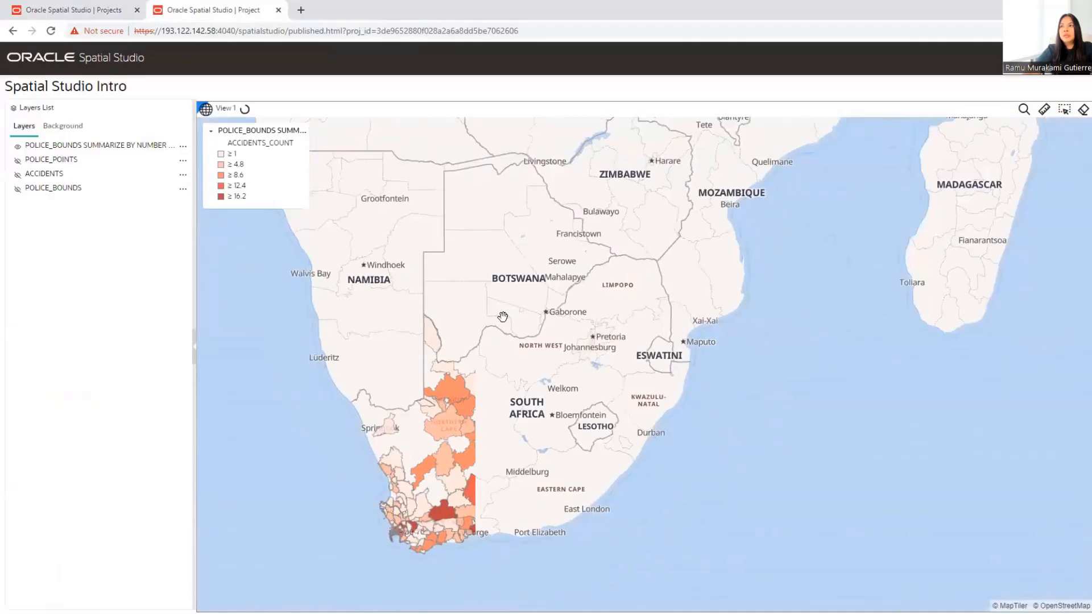
{"action": "scroll", "coordinate": [503, 317], "scroll_direction": "up", "scroll_amount": 1}
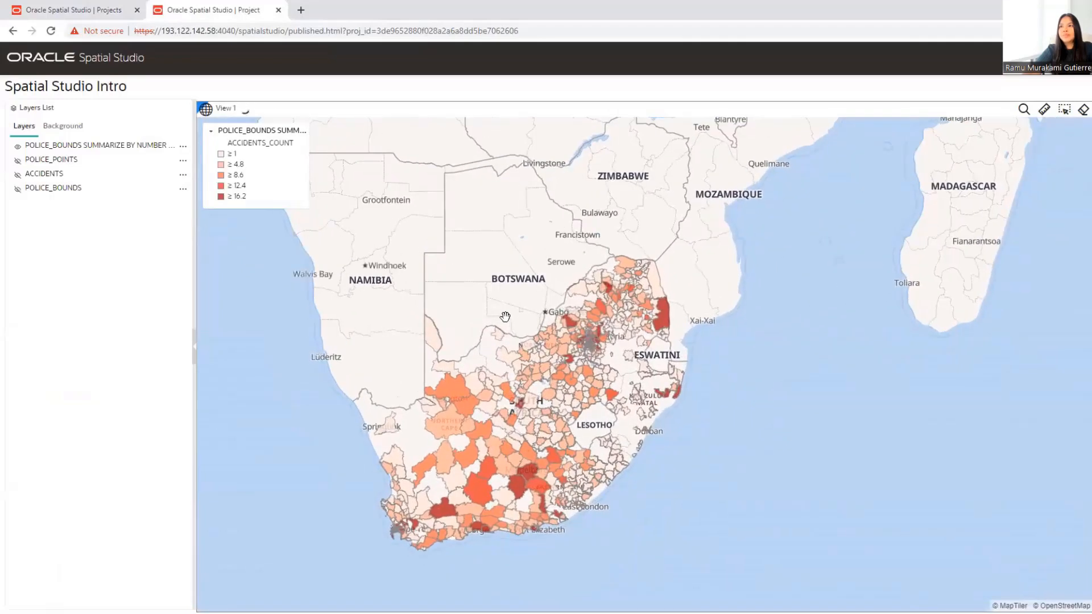
{"action": "left_click_drag", "start_coordinate": [505, 316], "coordinate": [521, 277]}
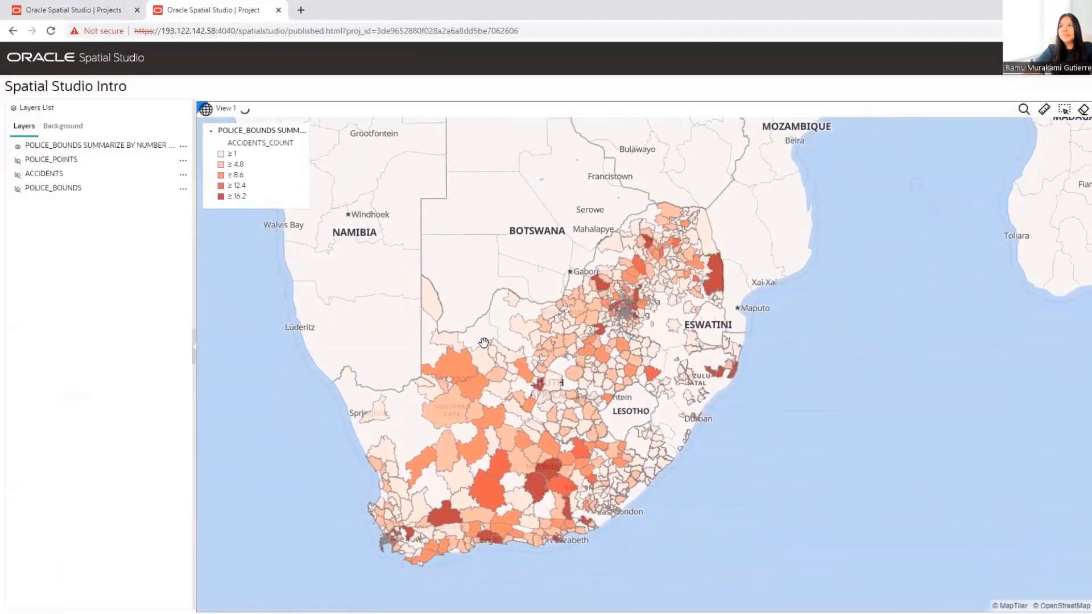
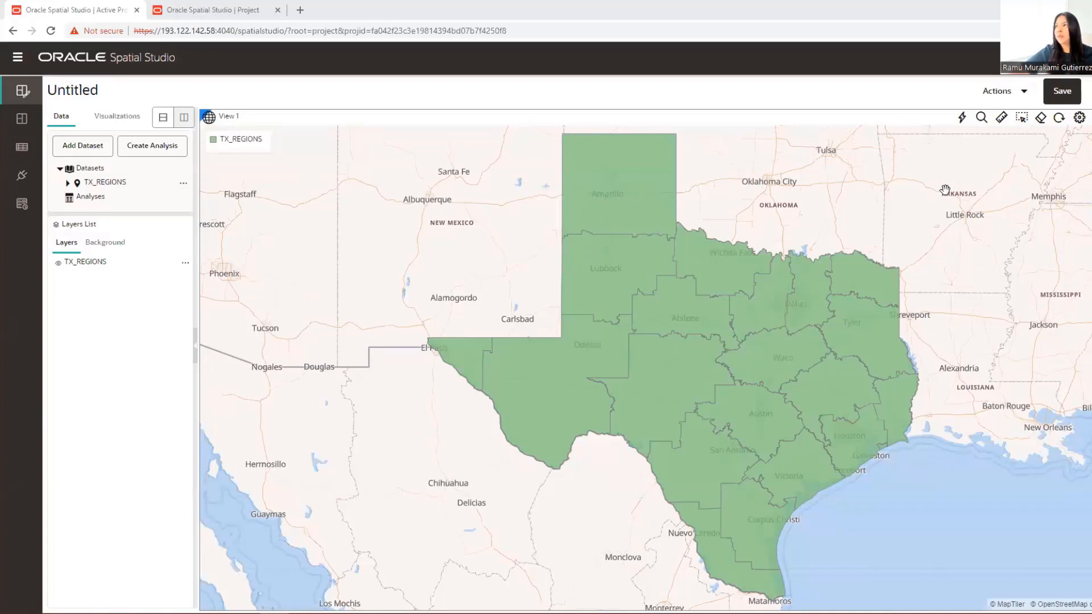
Select the northern Texas regions of the TX_REGIONS layer by drawing a rectangle from the Panhandle to the state's northeastern edge.
{"action": "left_click", "coordinate": [1022, 123]}
{"action": "left_click", "coordinate": [1026, 145]}
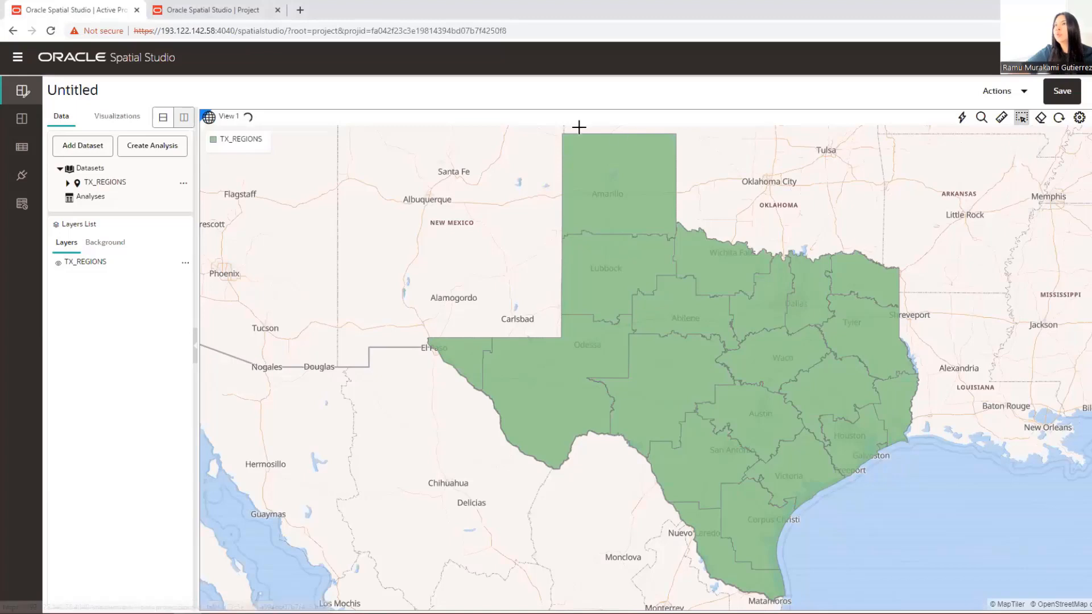
{"action": "left_click_drag", "start_coordinate": [519, 131], "coordinate": [903, 306]}
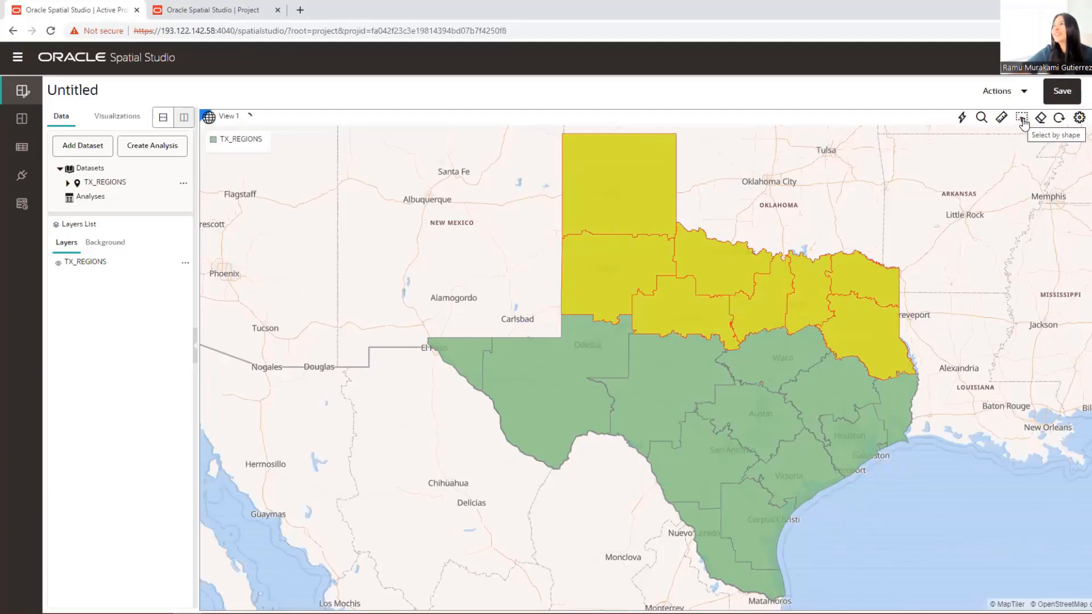
Start a custom region from the selected TX_REGIONS shapes in a new dataset, naming both the table and the dataset TEXAS_REGIONS.
{"action": "left_click", "coordinate": [962, 119]}
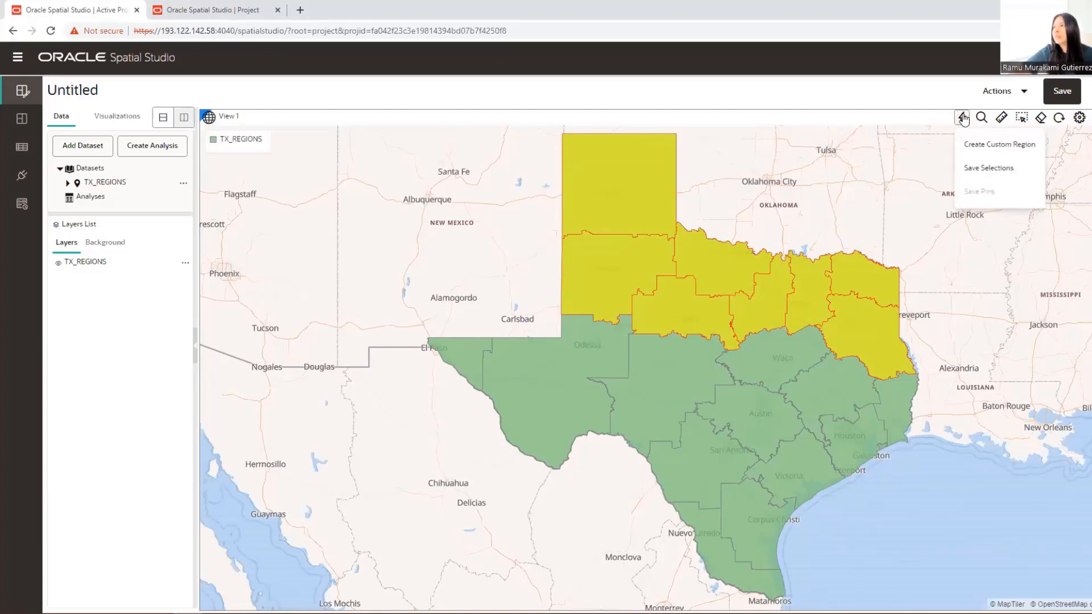
{"action": "left_click", "coordinate": [1010, 150]}
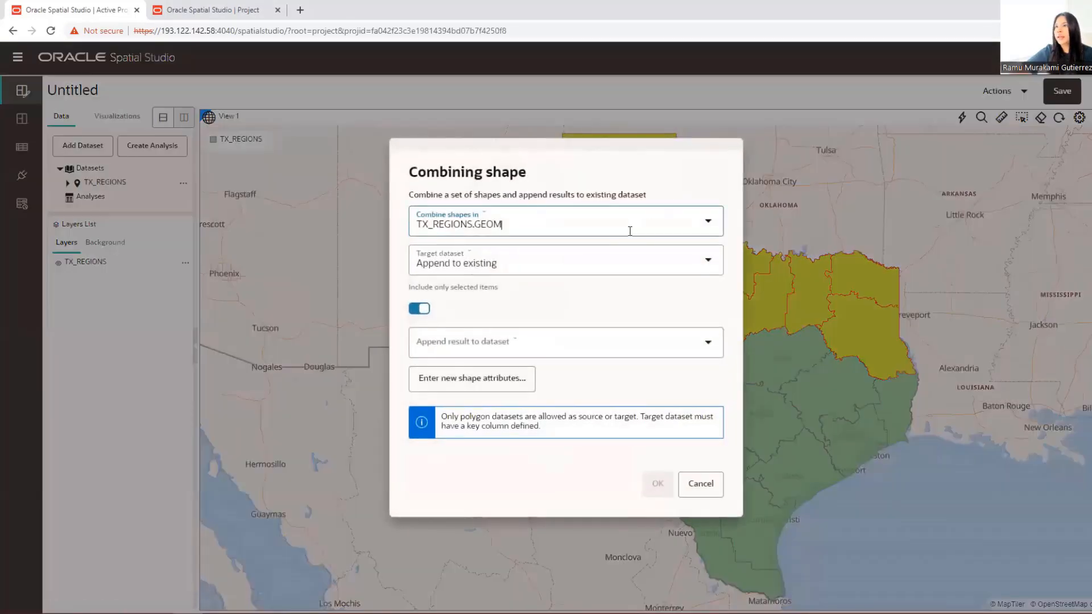
{"action": "left_click", "coordinate": [455, 267]}
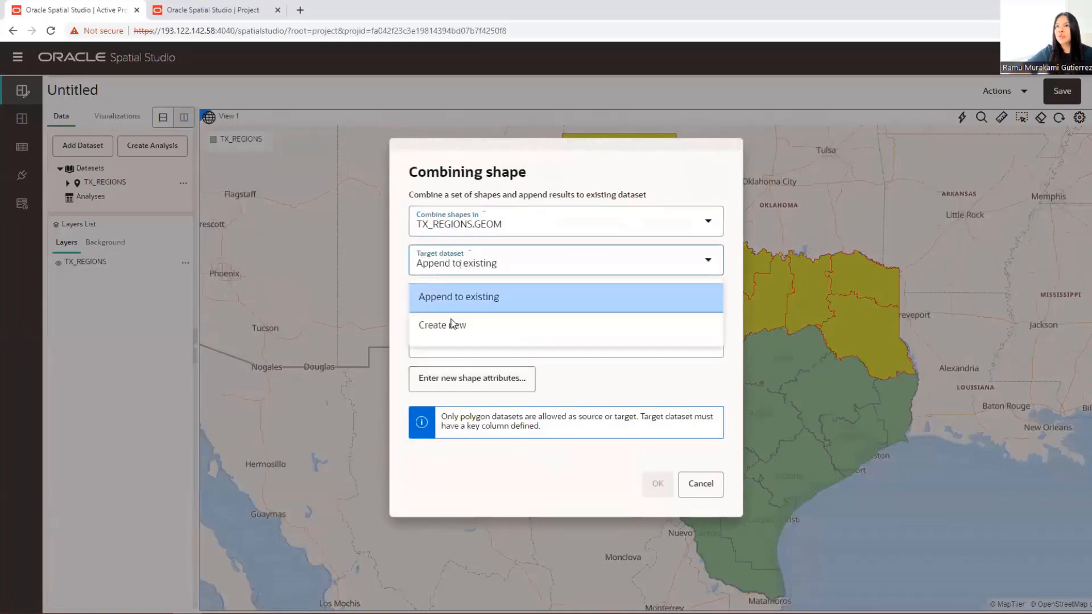
{"action": "left_click", "coordinate": [451, 332]}
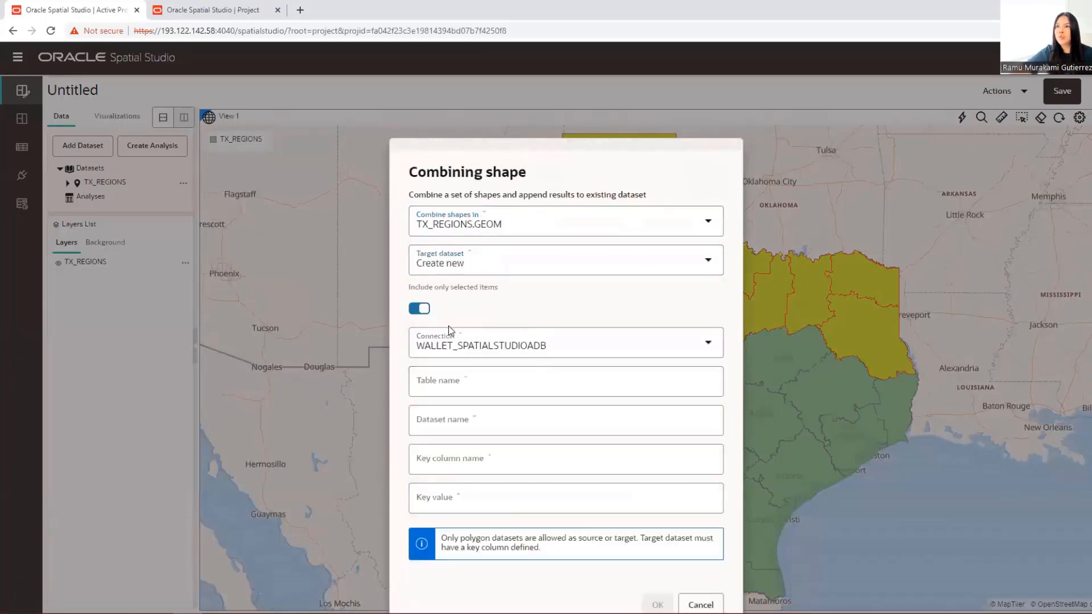
{"action": "left_click", "coordinate": [459, 389]}
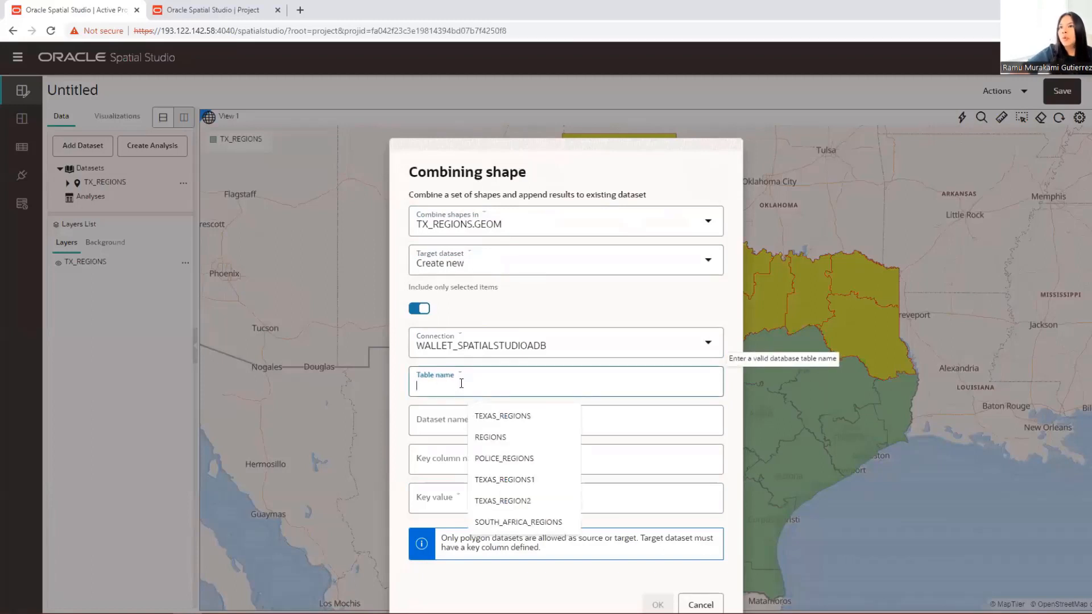
{"action": "left_click", "coordinate": [503, 417]}
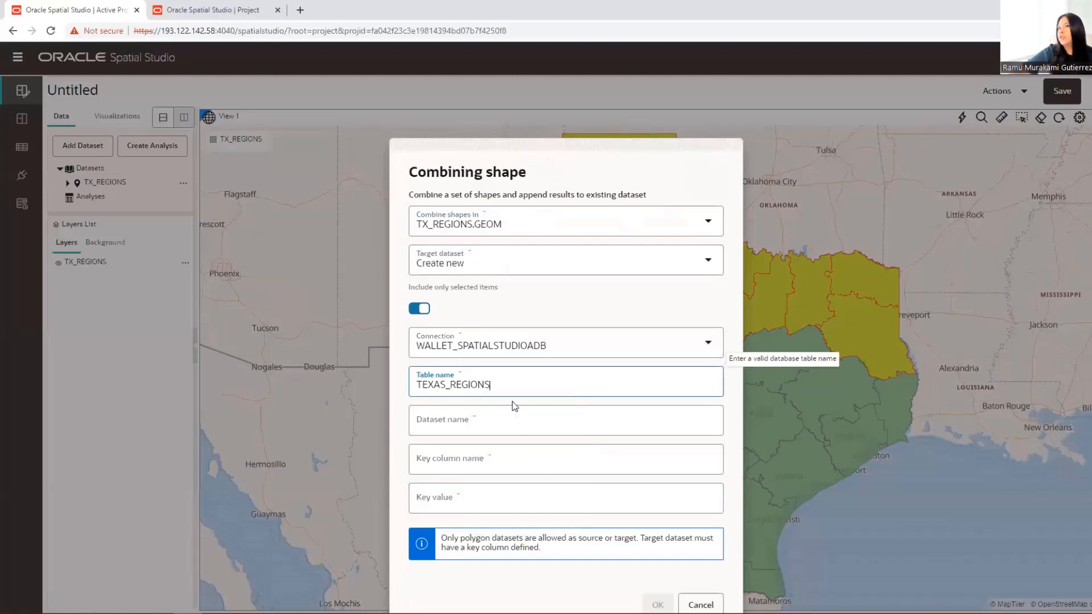
{"action": "left_click", "coordinate": [459, 426]}
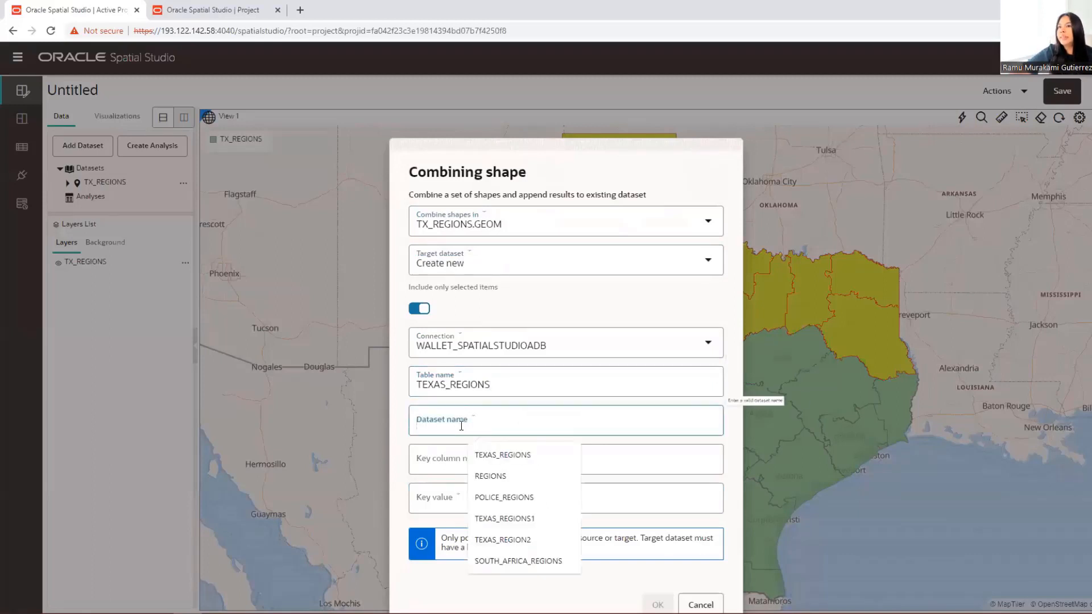
{"action": "left_click", "coordinate": [497, 458]}
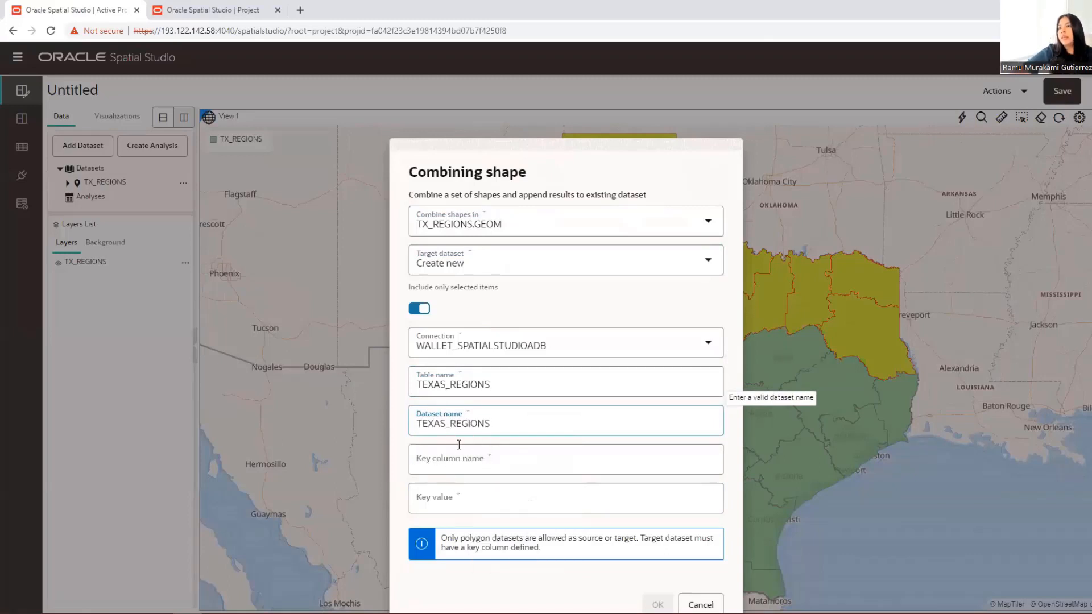
Set the key column to REGION_ID and the key value to north_texas, and create the combined region.
{"action": "left_click", "coordinate": [429, 466]}
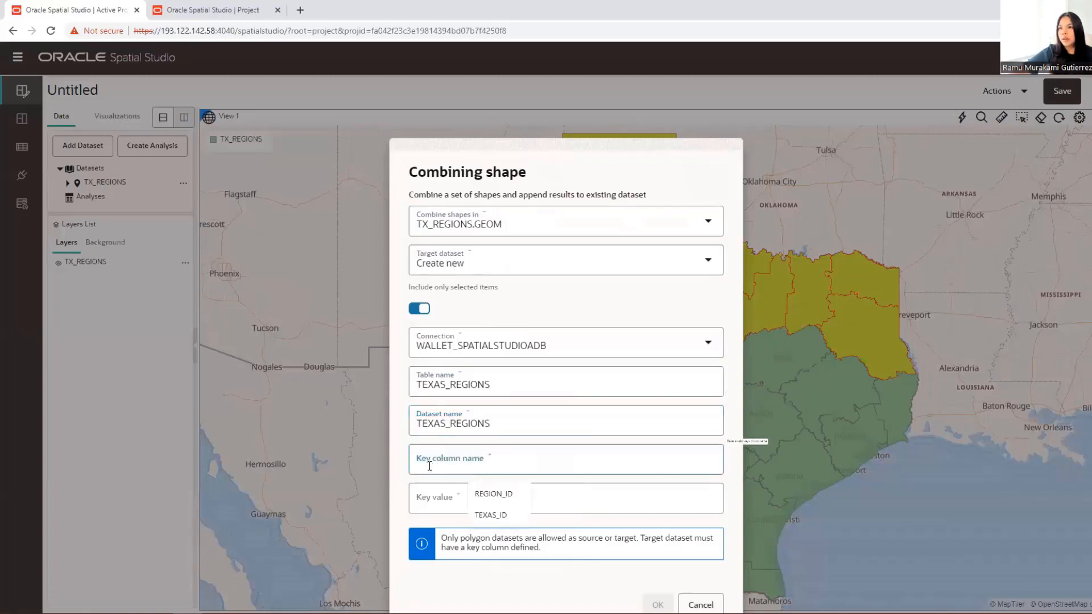
{"action": "left_click", "coordinate": [494, 494]}
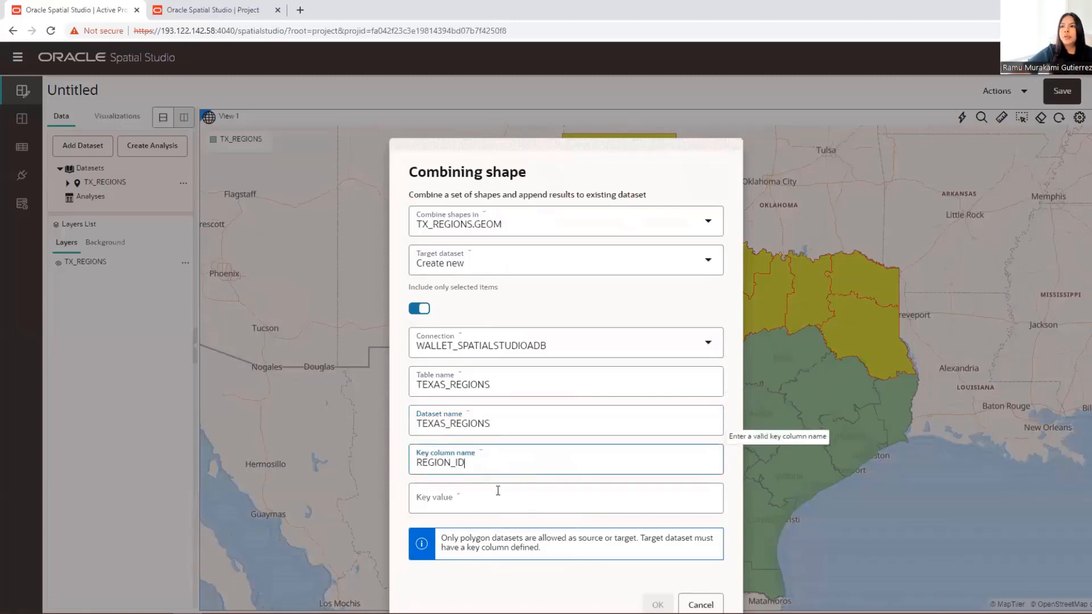
{"action": "left_click", "coordinate": [450, 503]}
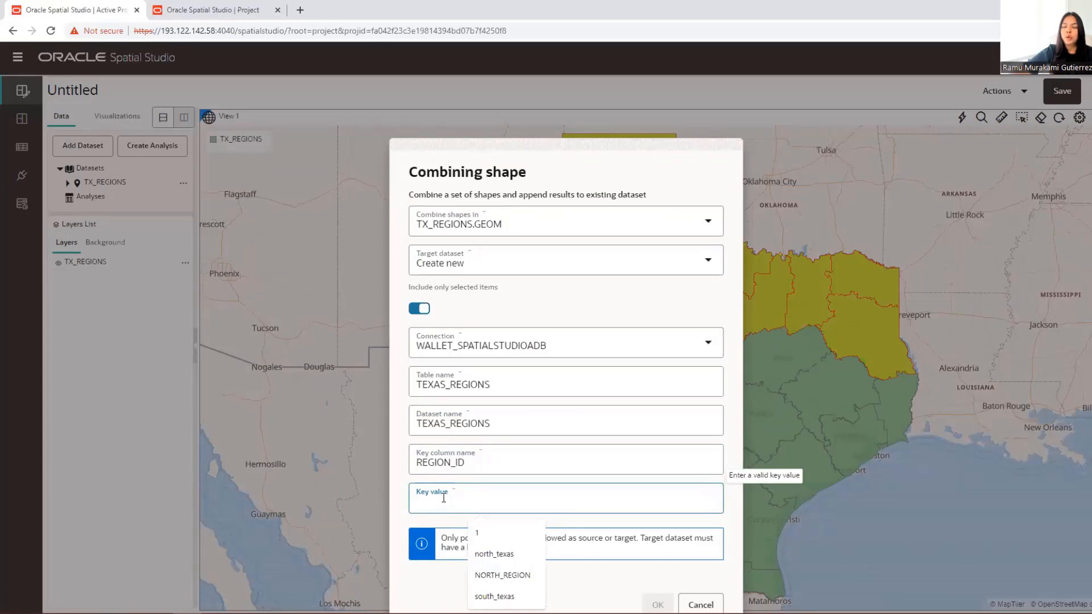
{"action": "left_click", "coordinate": [491, 555]}
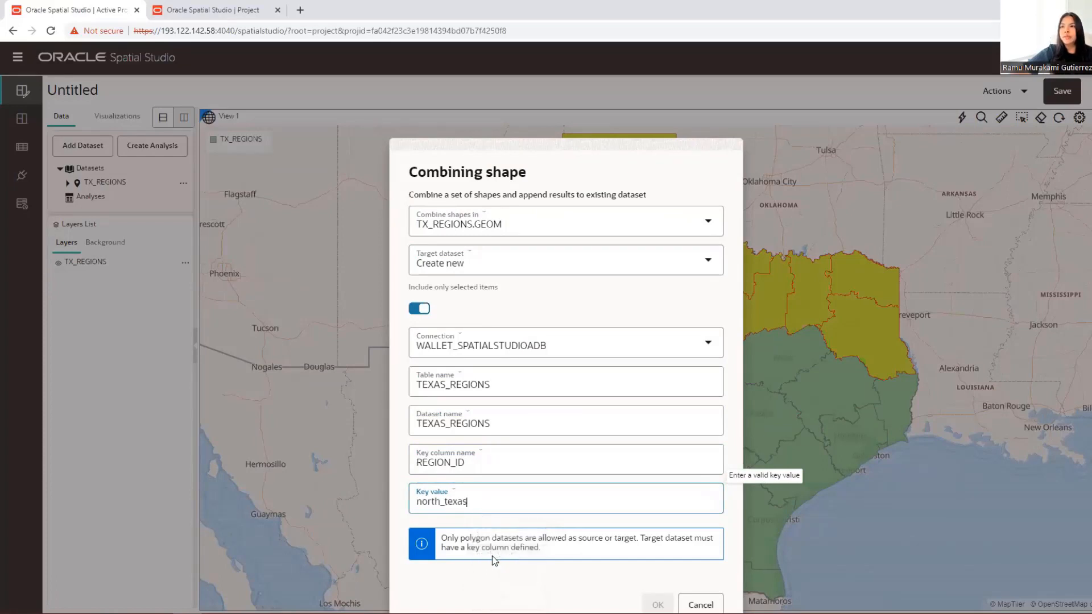
{"action": "left_click_drag", "start_coordinate": [536, 164], "coordinate": [532, 123]}
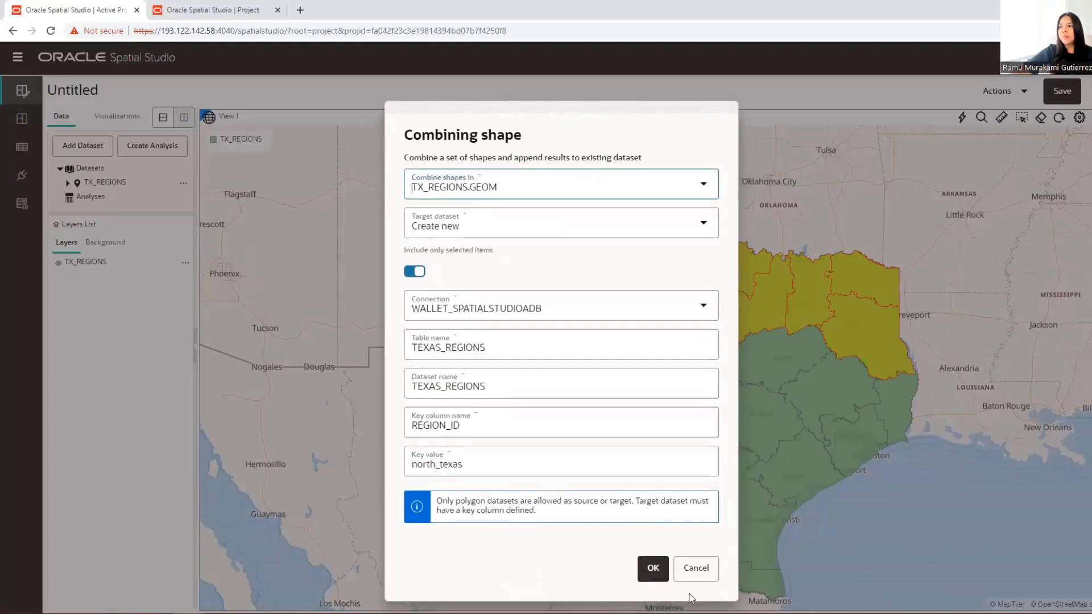
{"action": "left_click", "coordinate": [647, 569]}
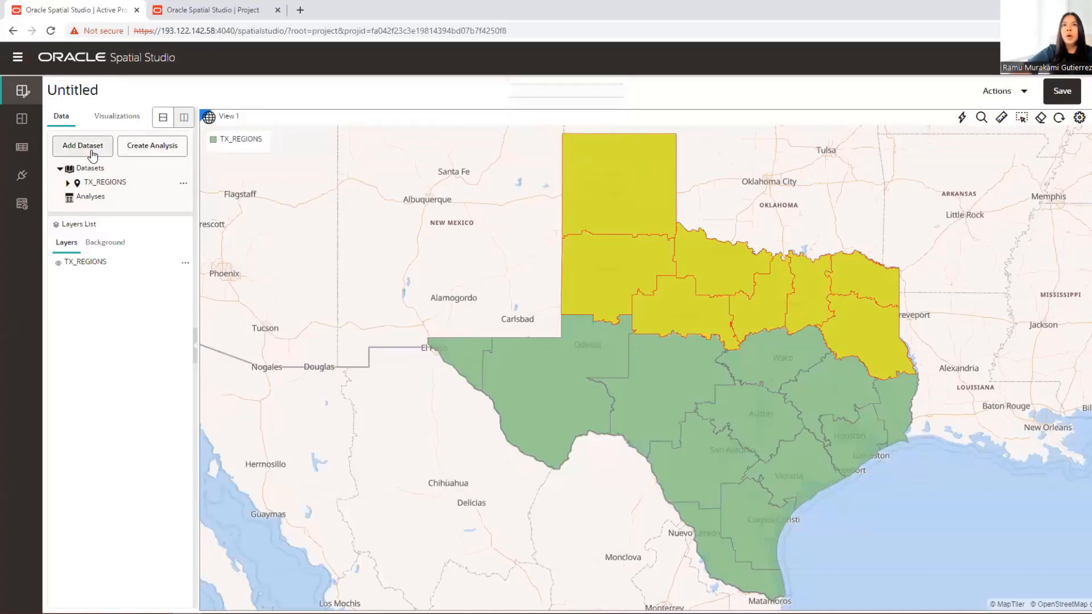
Add the TEXAS_REGIONS dataset to the project and place it on the map as a layer.
{"action": "left_click", "coordinate": [96, 151]}
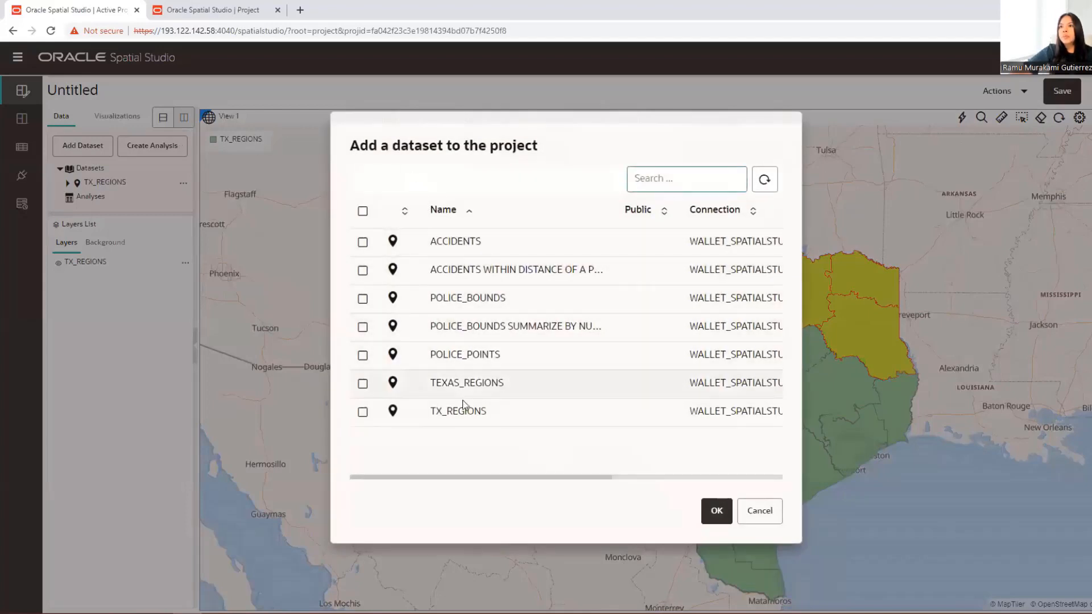
{"action": "left_click", "coordinate": [363, 385]}
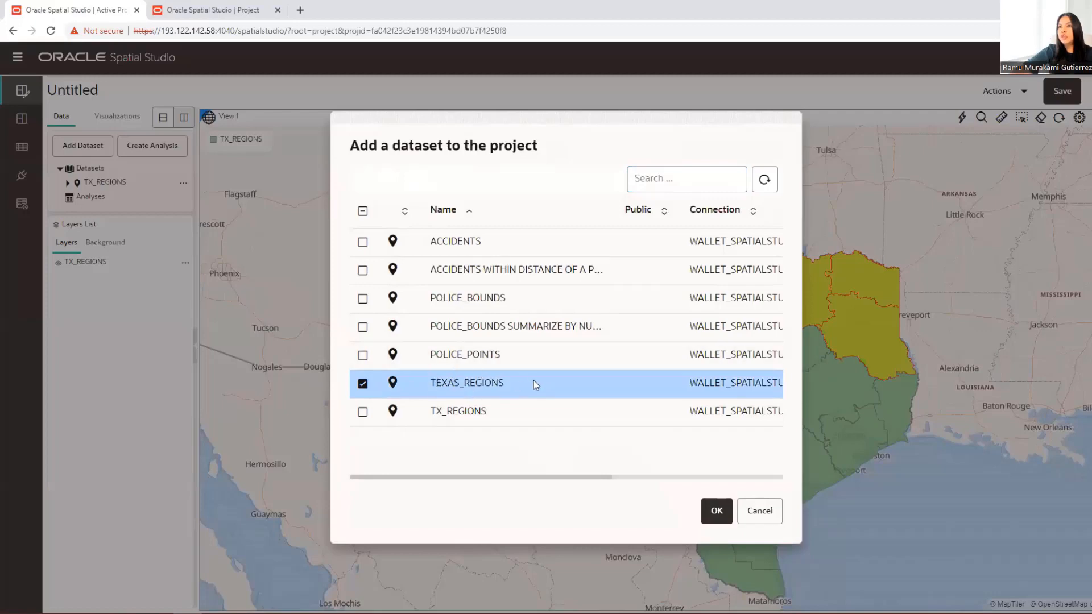
{"action": "left_click", "coordinate": [716, 510]}
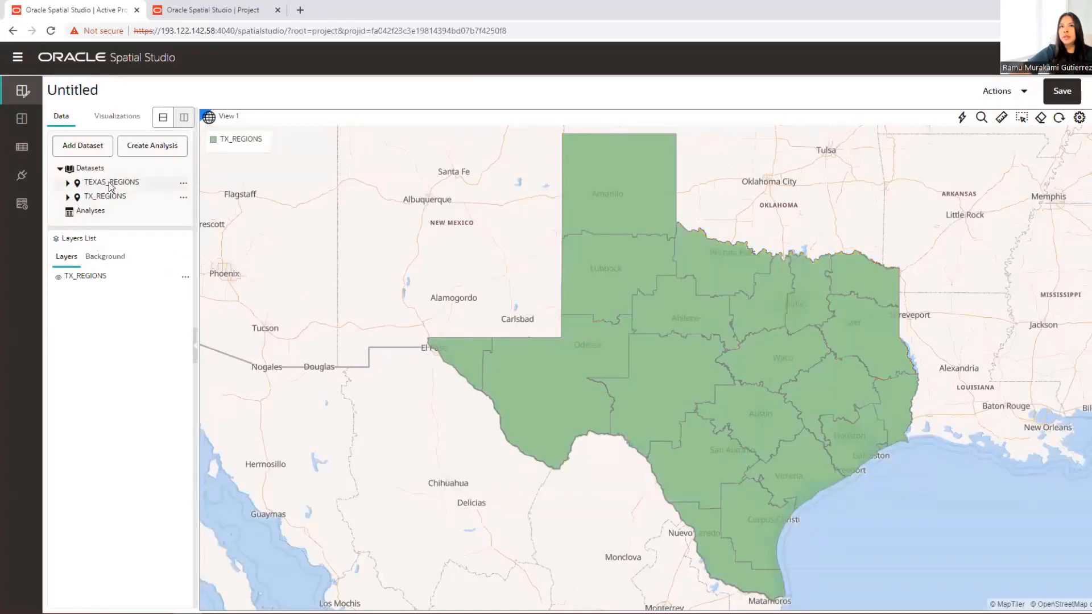
{"action": "left_click_drag", "start_coordinate": [111, 184], "coordinate": [636, 261]}
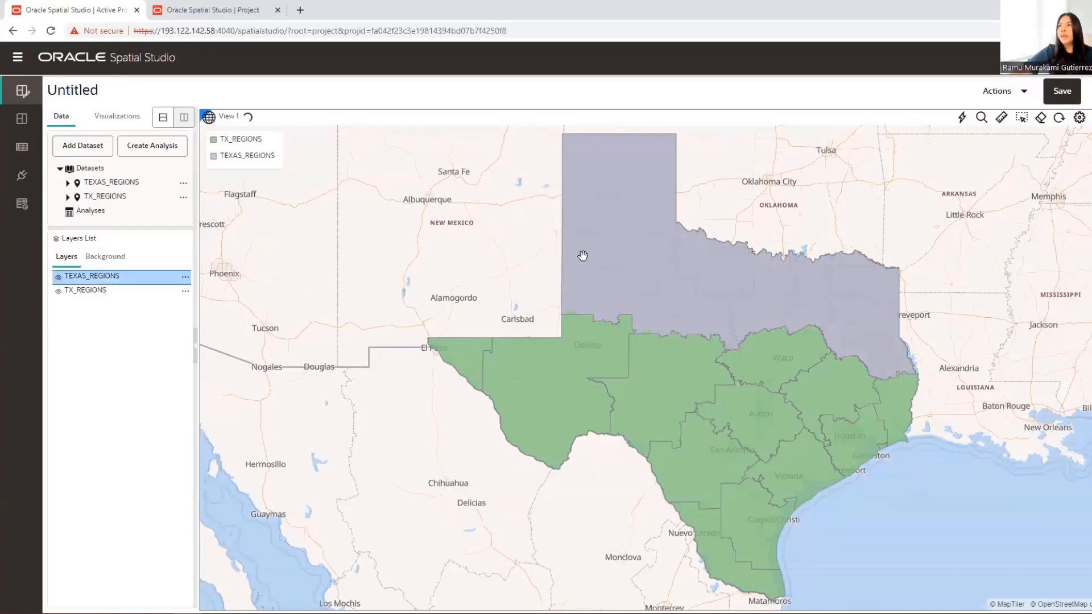
Select the southern Texas regions with a rectangle from El Paso to the Gulf coast, and deselect the combined northern region.
{"action": "left_click", "coordinate": [1022, 117]}
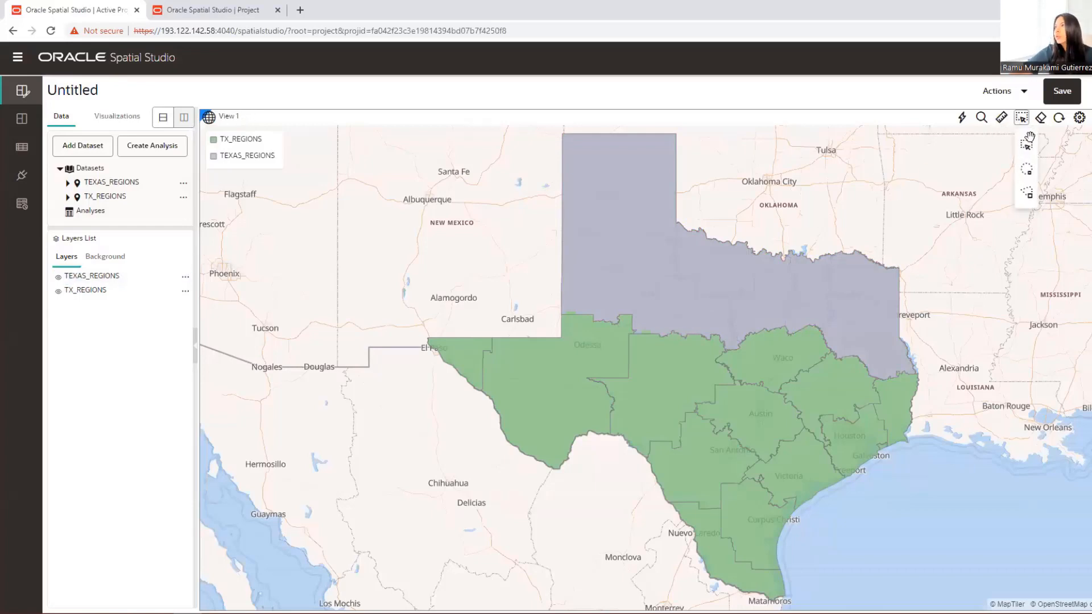
{"action": "left_click", "coordinate": [1028, 149]}
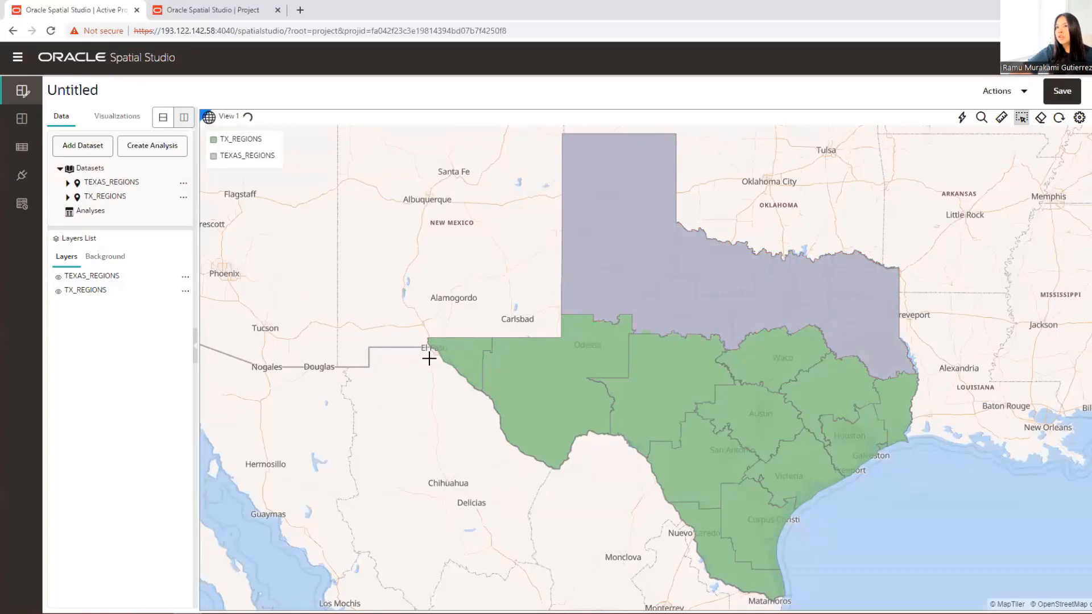
{"action": "left_click_drag", "start_coordinate": [429, 358], "coordinate": [922, 569]}
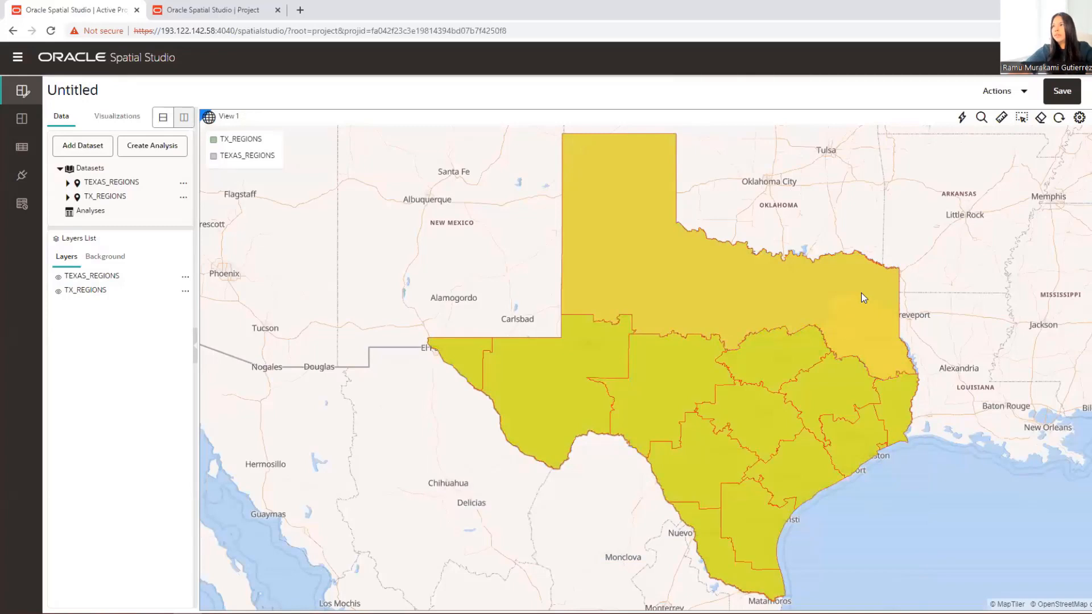
{"action": "left_click", "coordinate": [689, 292]}
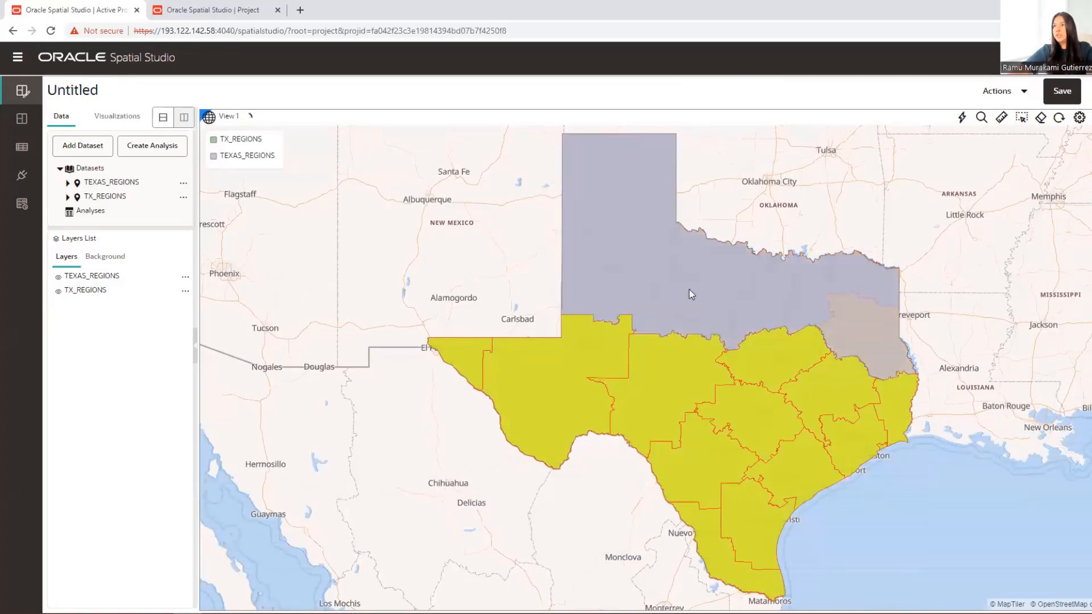
Combine the selected TX_REGIONS shapes into a custom region appended to TEXAS_REGIONS.GEOM, with REGION_ID south_texas.
{"action": "left_click", "coordinate": [961, 118]}
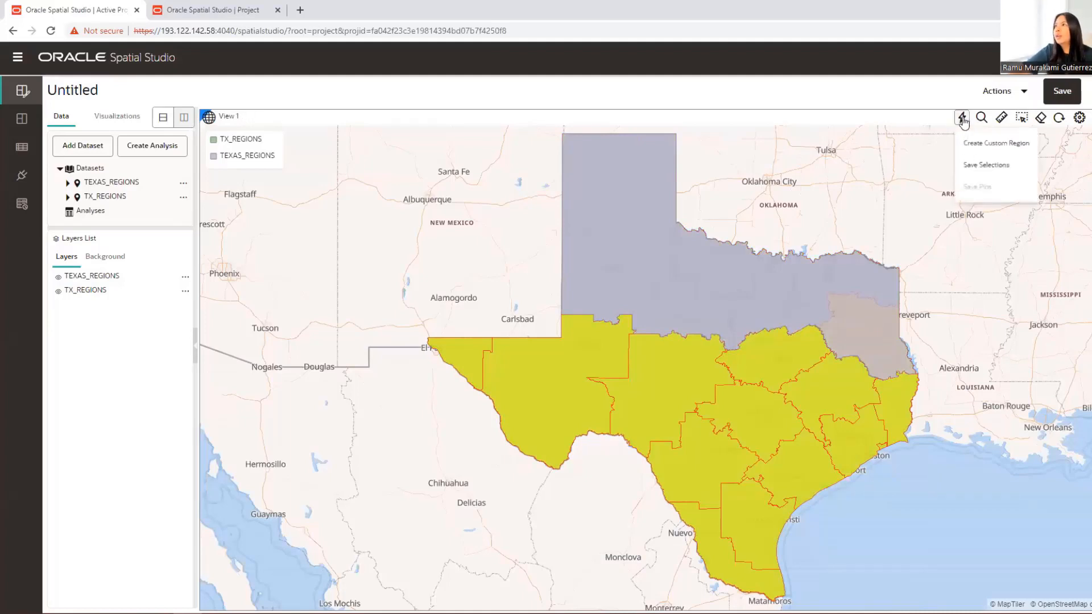
{"action": "left_click", "coordinate": [1012, 147]}
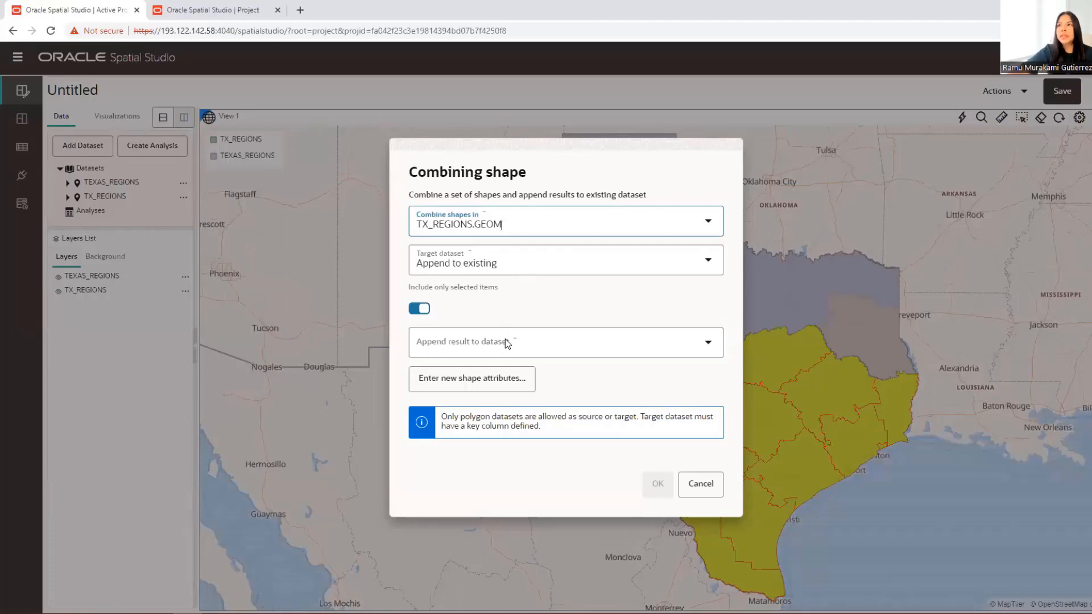
{"action": "left_click", "coordinate": [434, 345]}
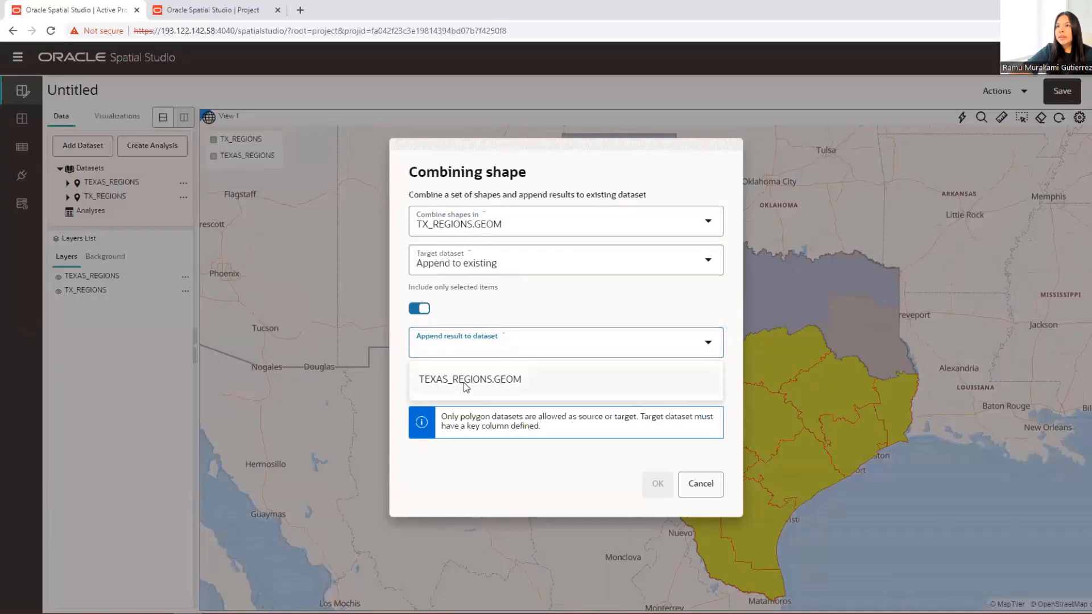
{"action": "left_click", "coordinate": [432, 384]}
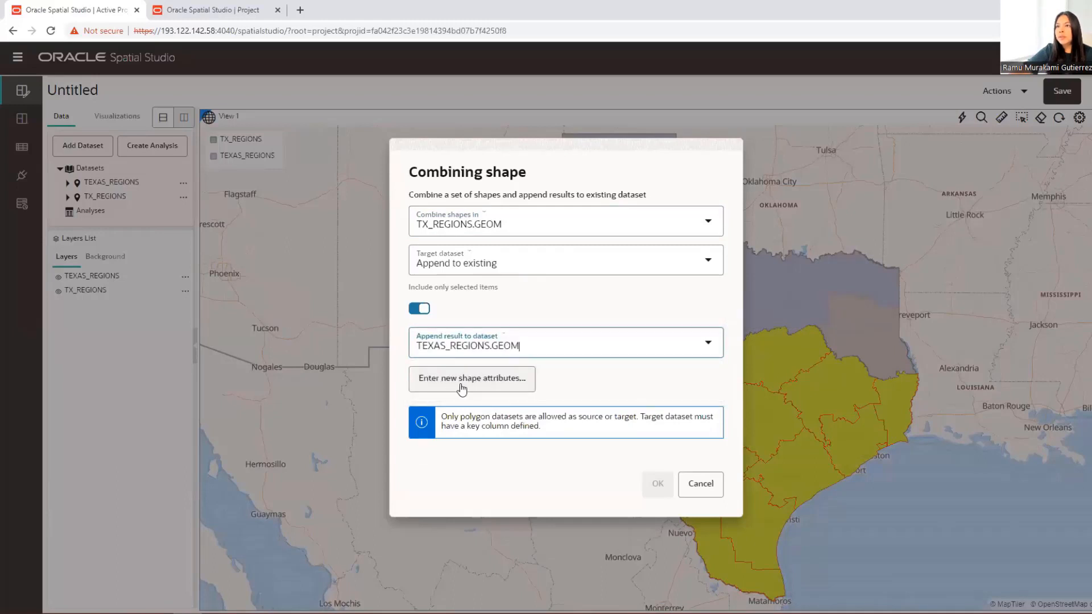
{"action": "left_click", "coordinate": [454, 384]}
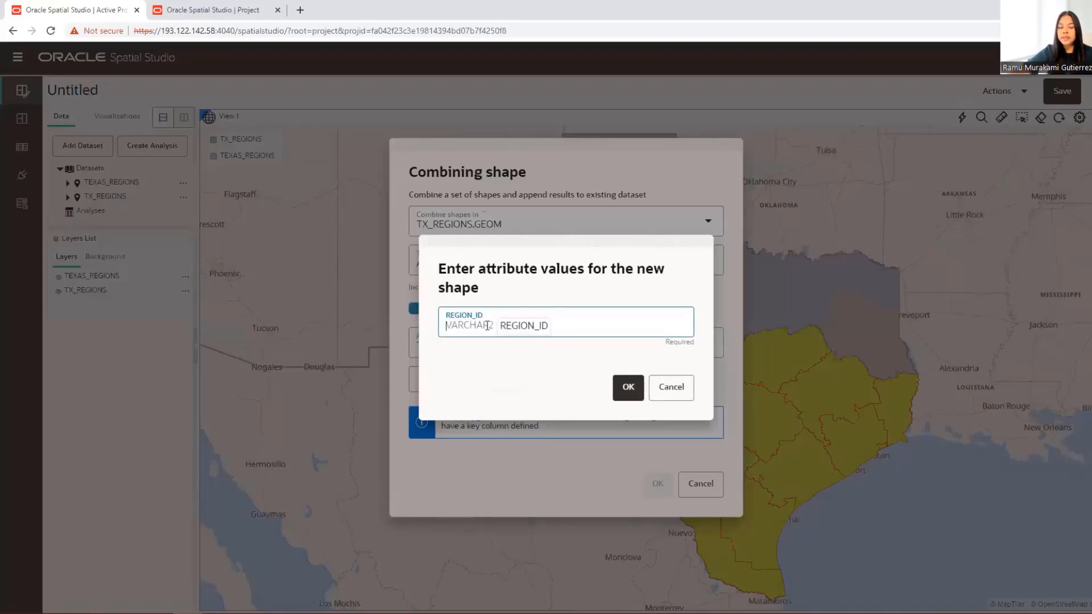
{"action": "type", "text": "S"}
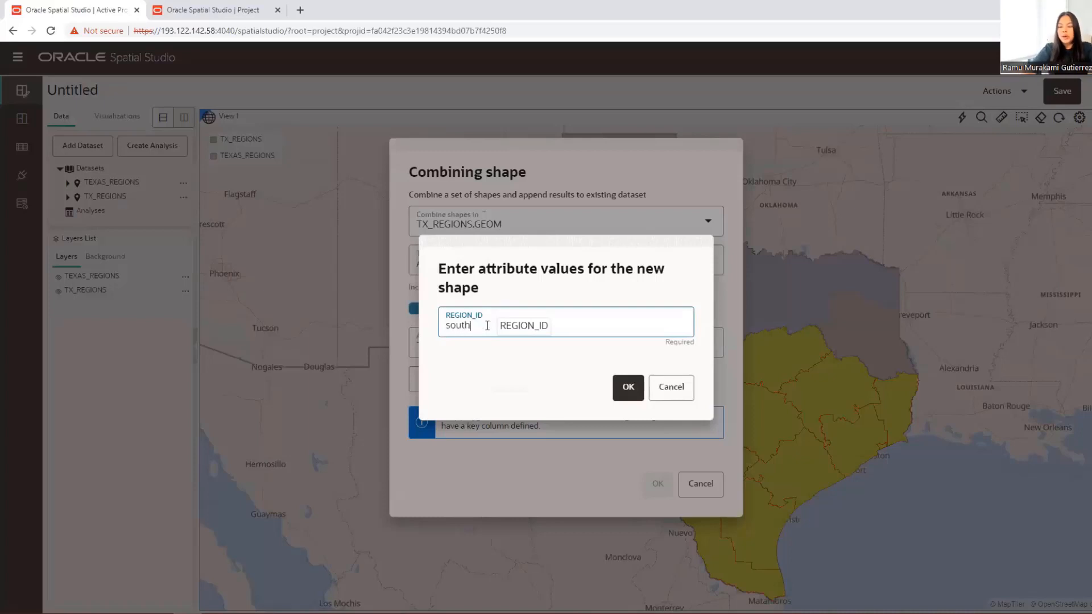
{"action": "type", "text": "outh_texas"}
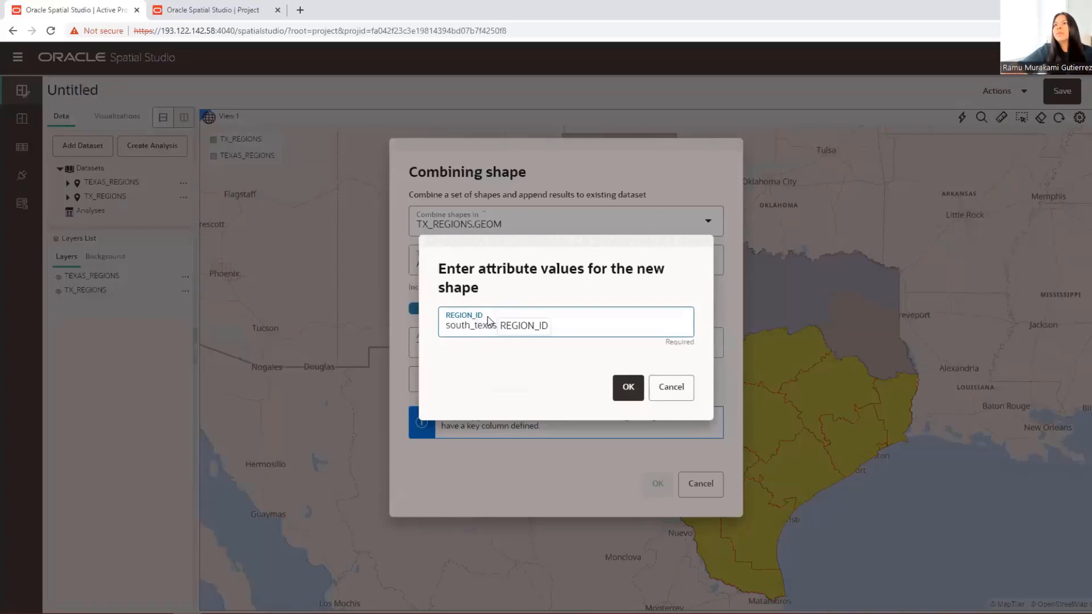
{"action": "left_click", "coordinate": [629, 392]}
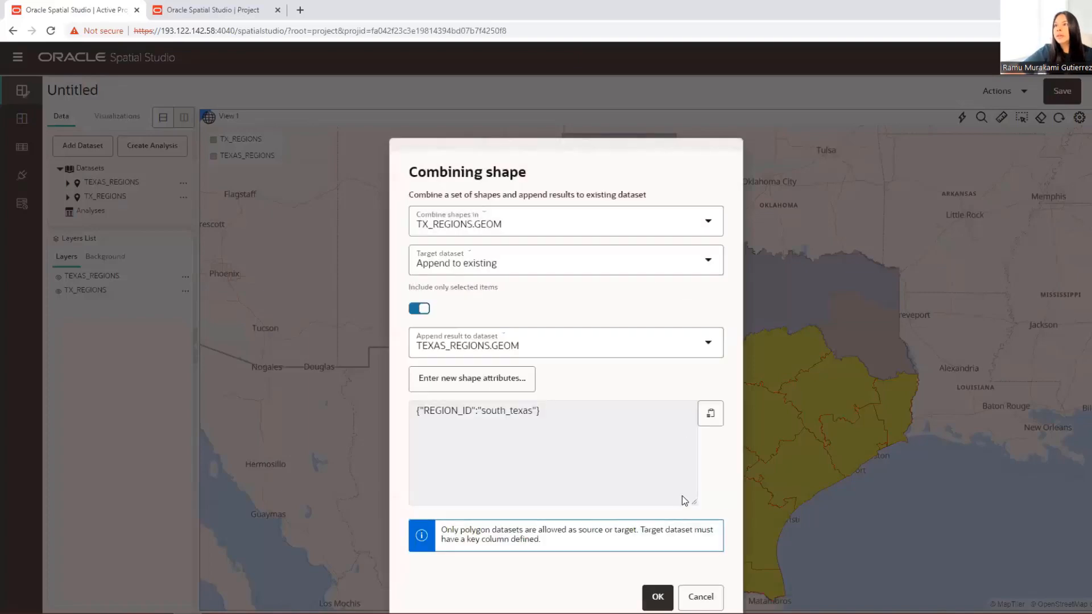
{"action": "left_click", "coordinate": [658, 598]}
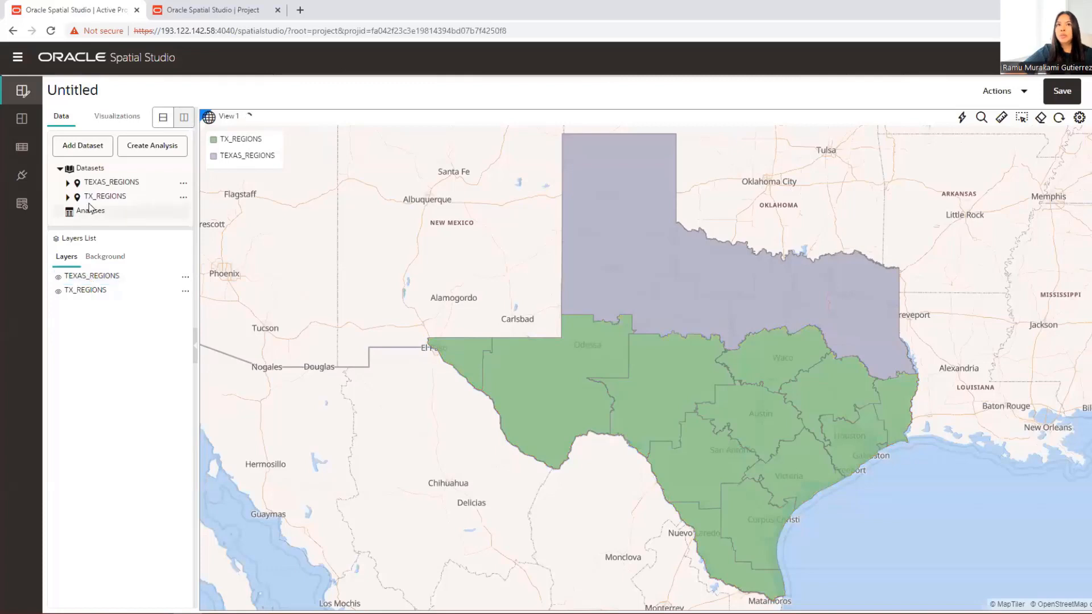
Hide the TX_REGIONS layer and enable a tooltip using the REGION_ID column in the TEXAS_REGIONS layer's interaction settings.
{"action": "left_click", "coordinate": [112, 278]}
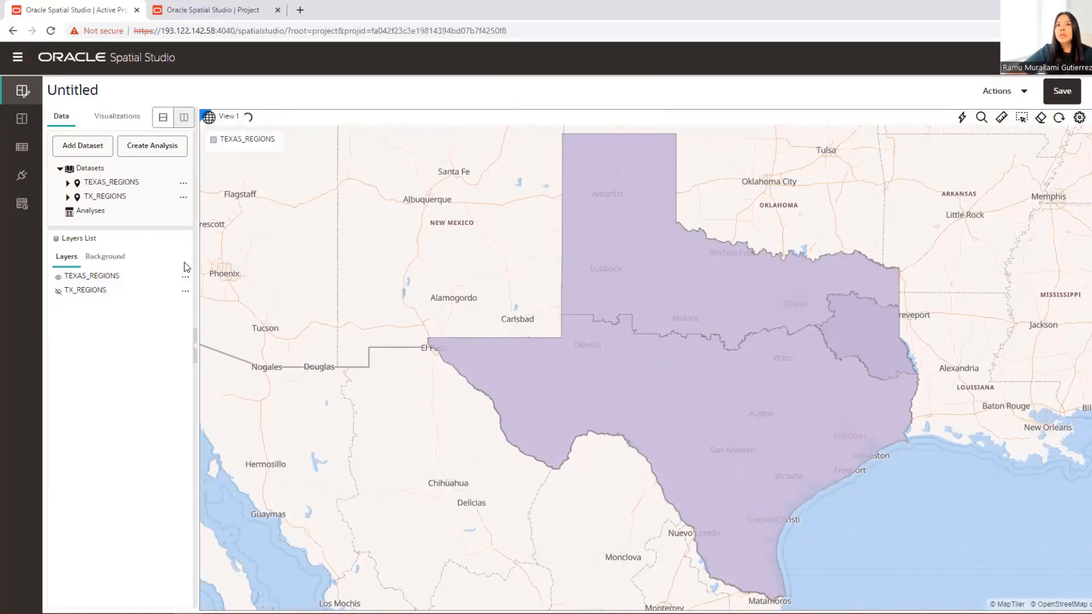
{"action": "left_click", "coordinate": [185, 279]}
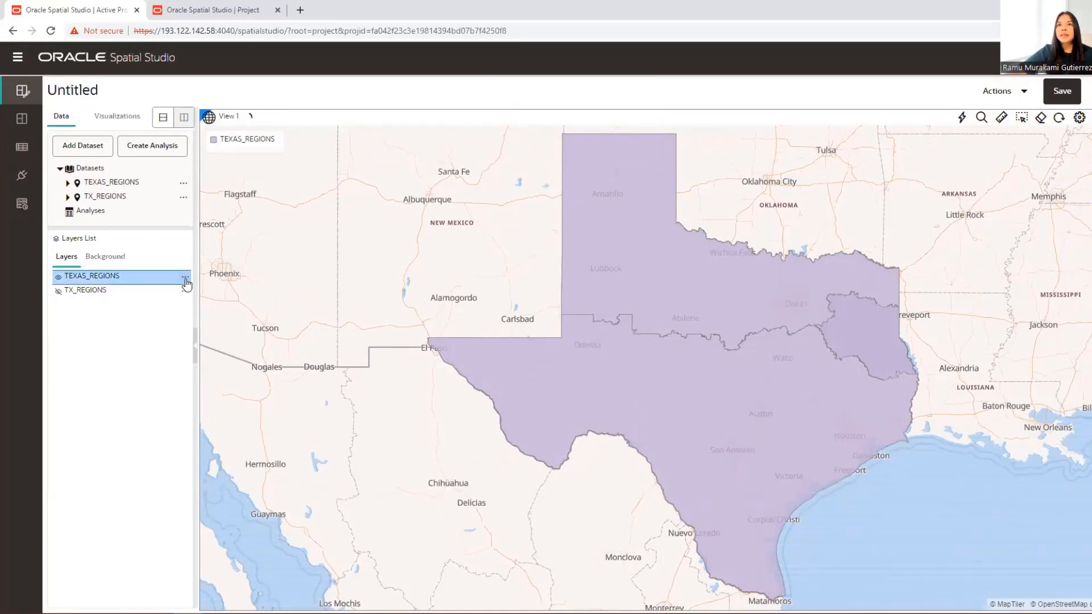
{"action": "left_click", "coordinate": [185, 279]}
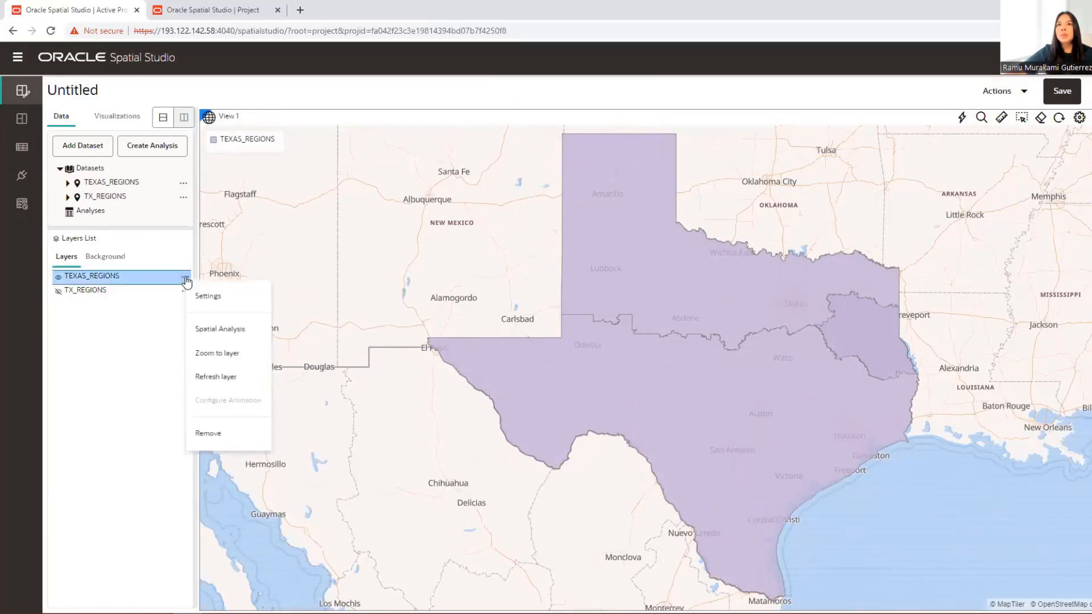
{"action": "left_click", "coordinate": [245, 297]}
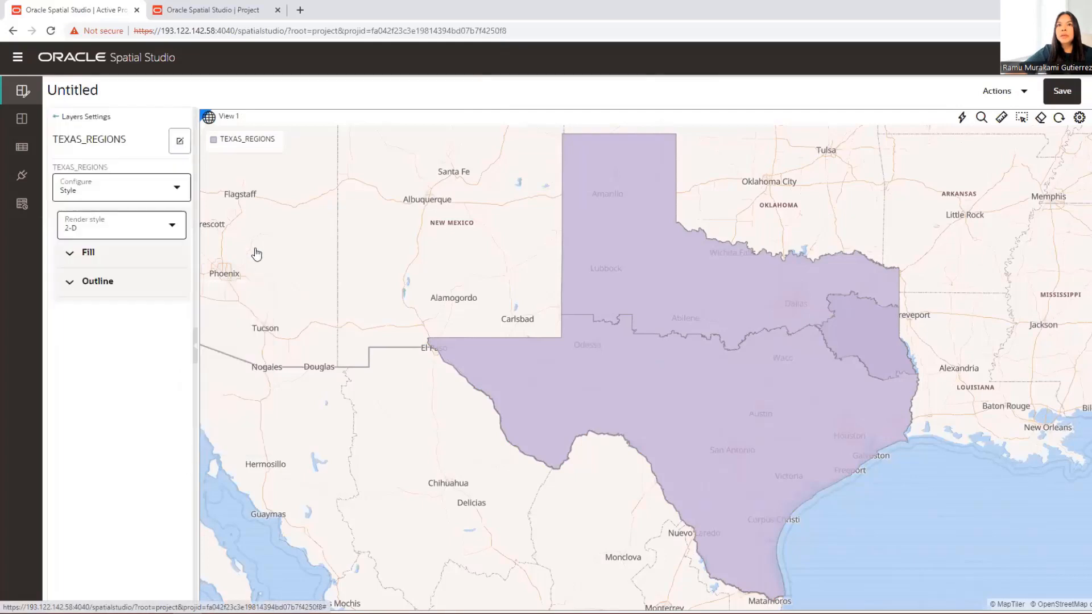
{"action": "left_click", "coordinate": [95, 192]}
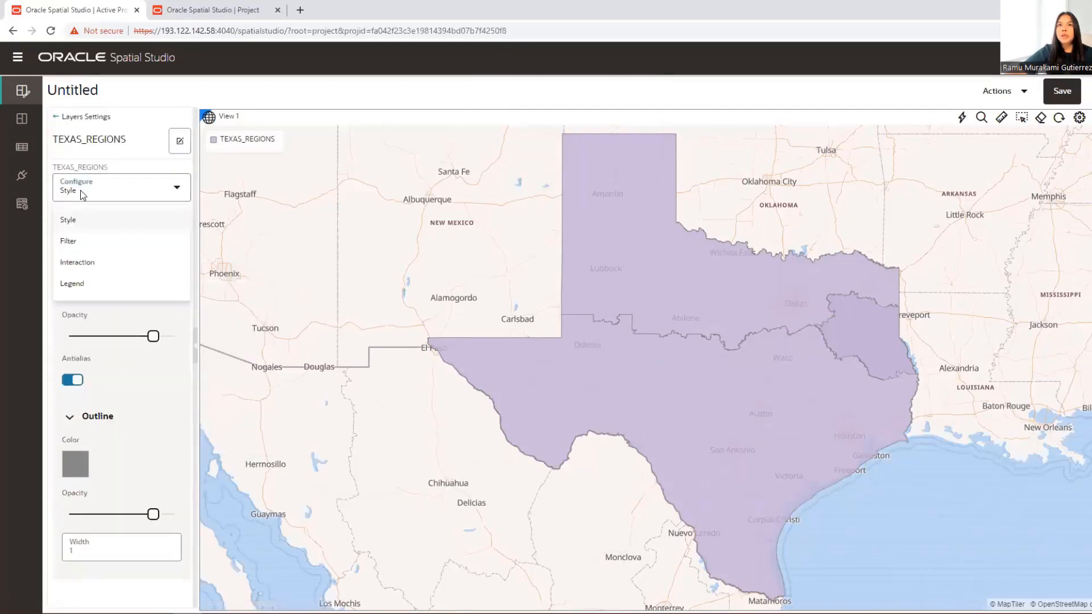
{"action": "left_click", "coordinate": [73, 263]}
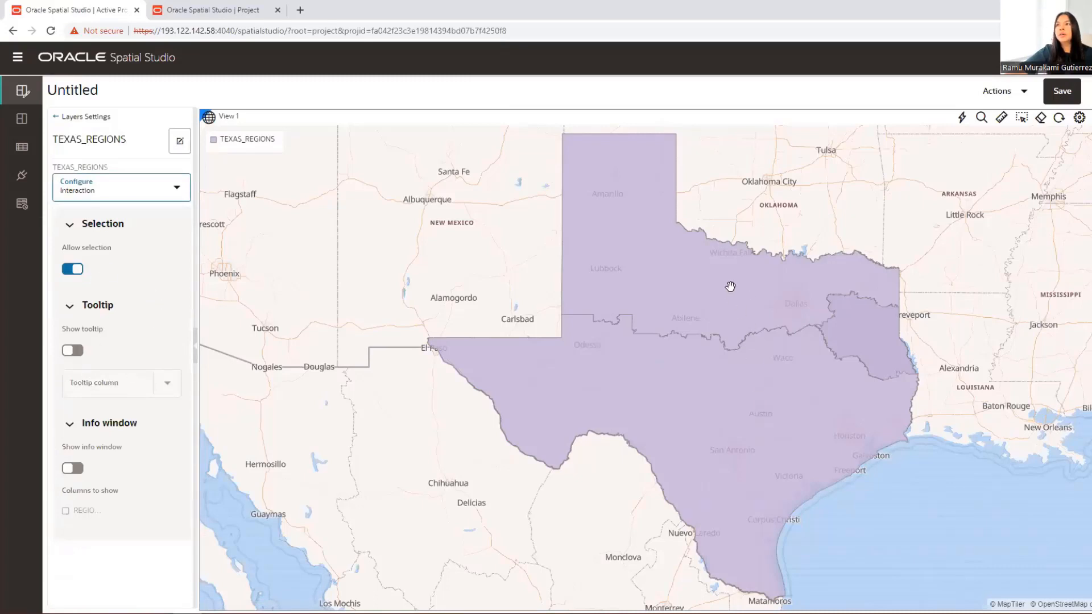
{"action": "left_click", "coordinate": [73, 351]}
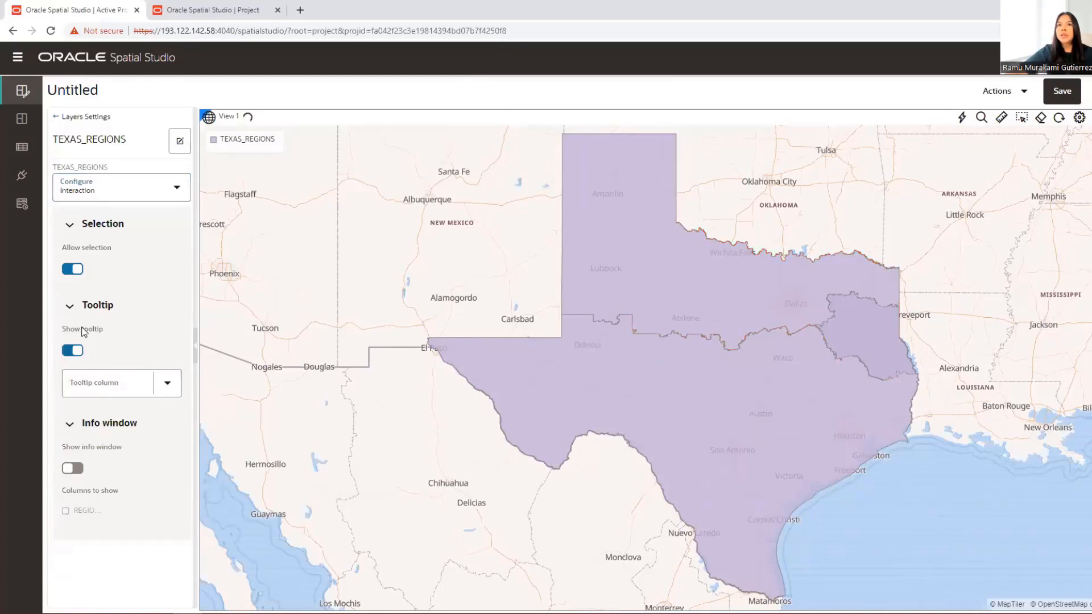
{"action": "left_click", "coordinate": [160, 379]}
{"action": "left_click", "coordinate": [94, 419]}
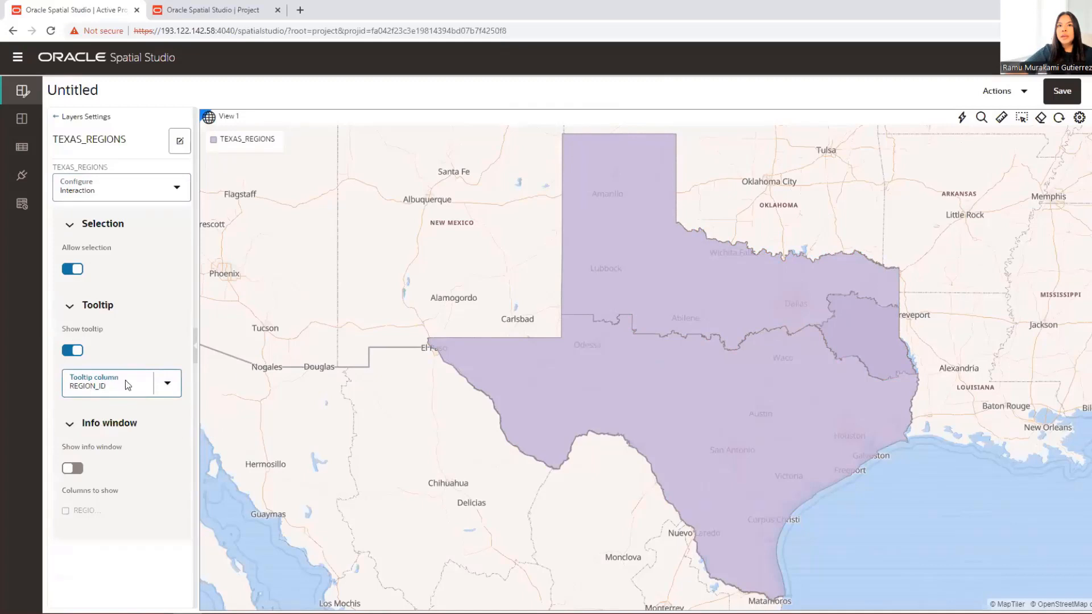
{"action": "mouse_move", "coordinate": [668, 312]}
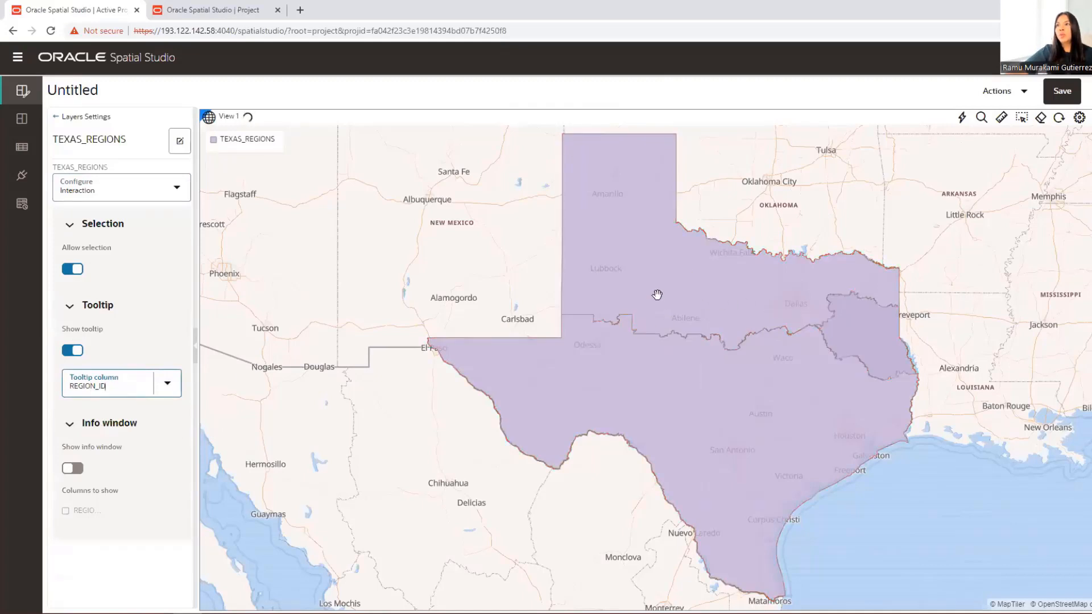
{"action": "mouse_move", "coordinate": [657, 382]}
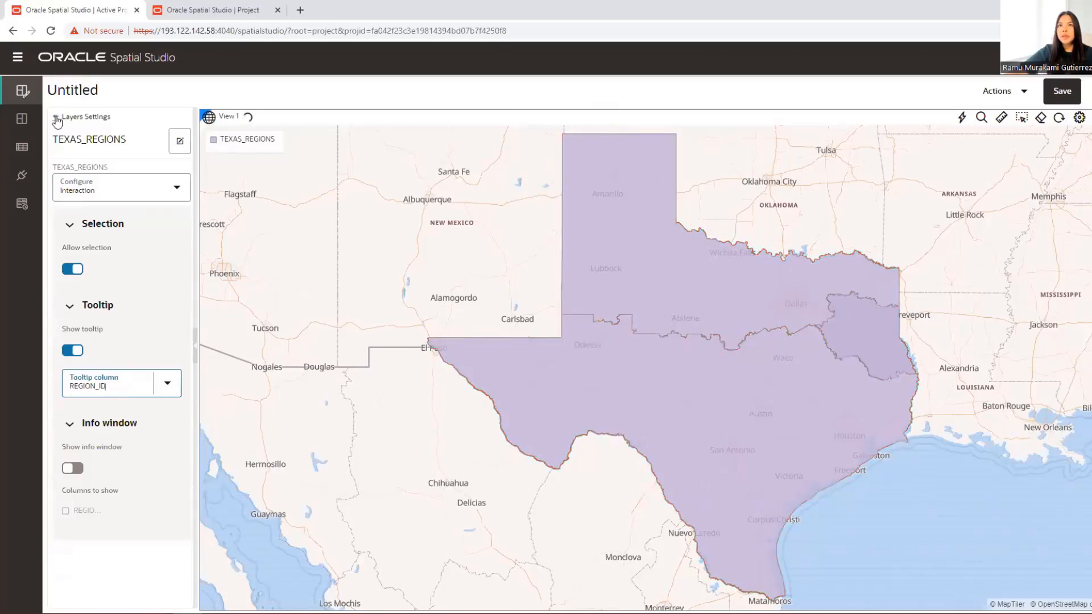
{"action": "left_click", "coordinate": [56, 118]}
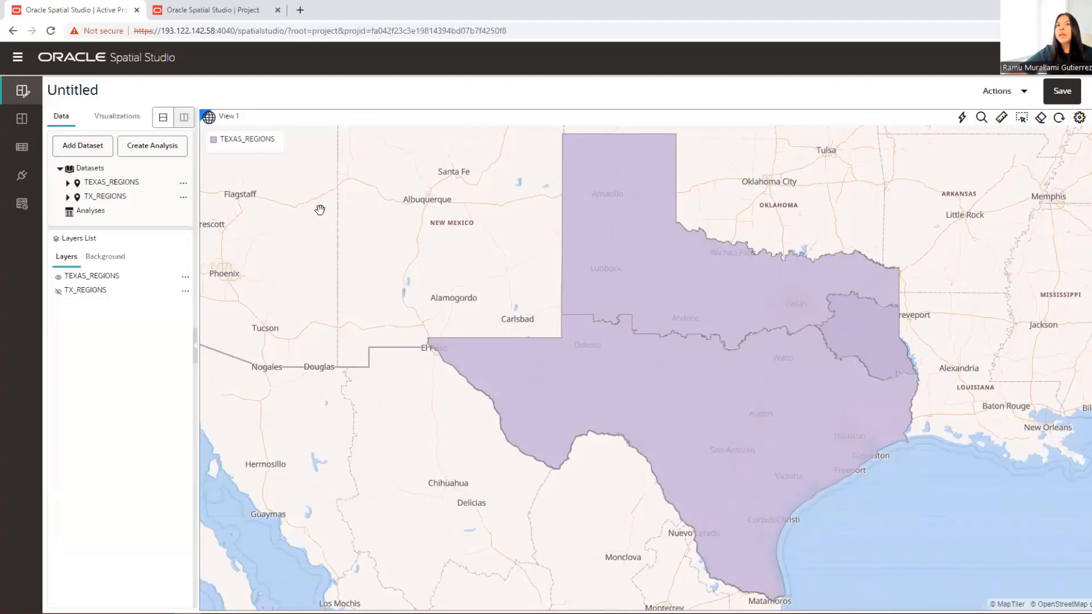
Hide the TEXAS_REGIONS layer and show the TX_REGIONS layer on the map.
{"action": "left_click", "coordinate": [66, 276]}
{"action": "left_click", "coordinate": [59, 278]}
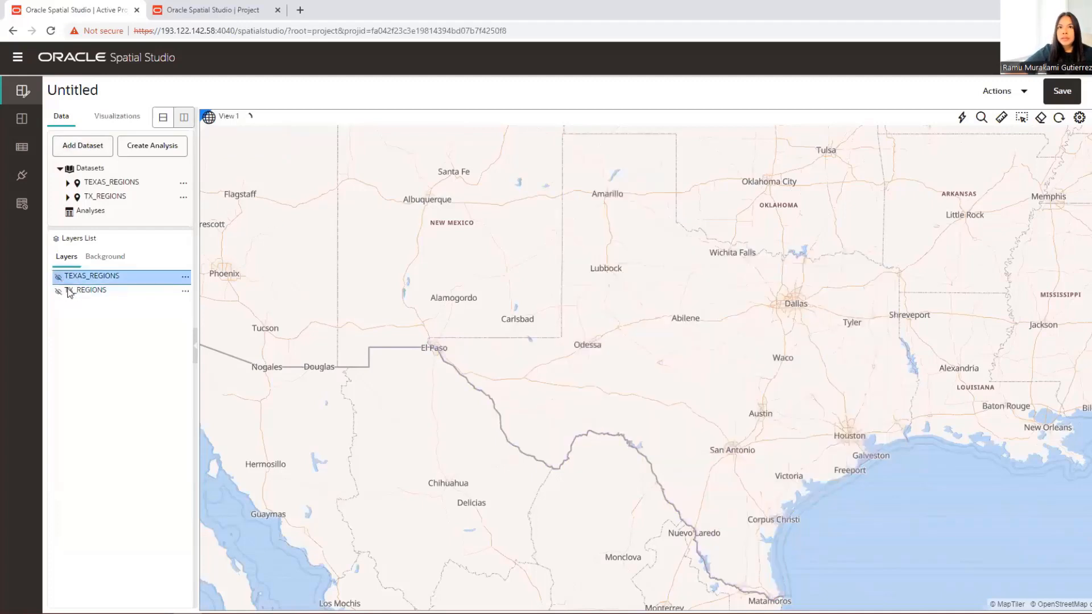
{"action": "left_click", "coordinate": [64, 291]}
{"action": "left_click", "coordinate": [59, 291]}
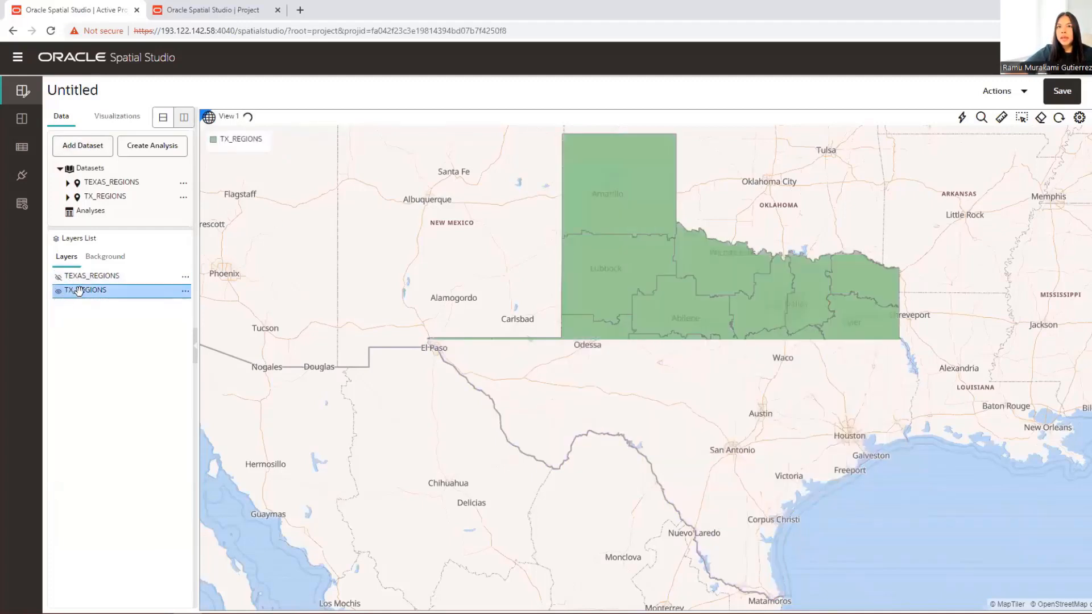
Drop three pins on the TX_REGIONS map: just west of San Antonio, near Dallas and near Lubbock.
{"action": "left_click_drag", "start_coordinate": [810, 310], "coordinate": [723, 308]}
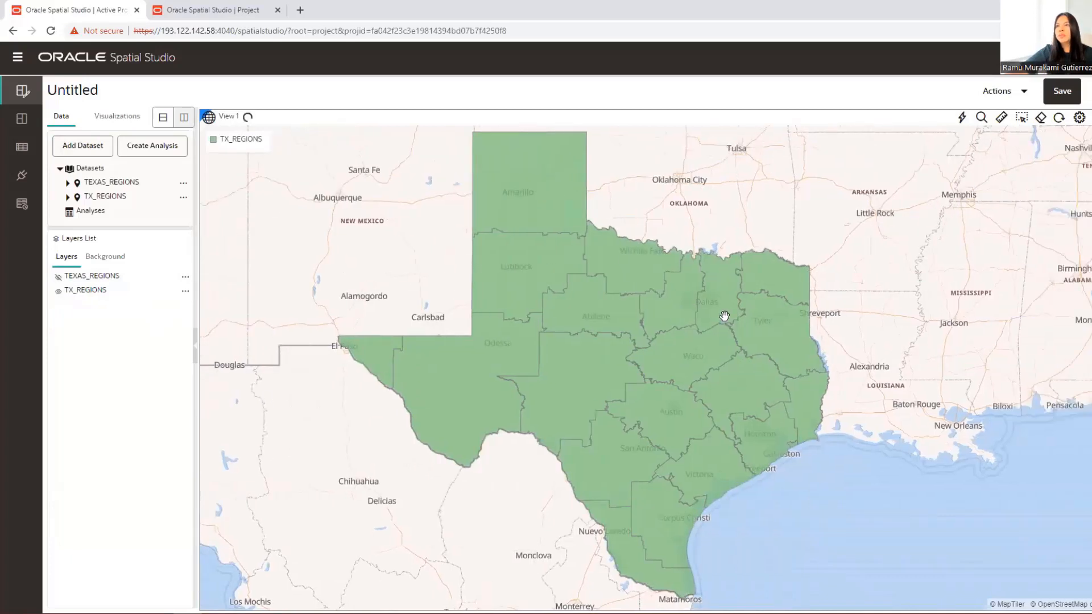
{"action": "scroll", "coordinate": [772, 367], "scroll_direction": "down", "scroll_amount": 1}
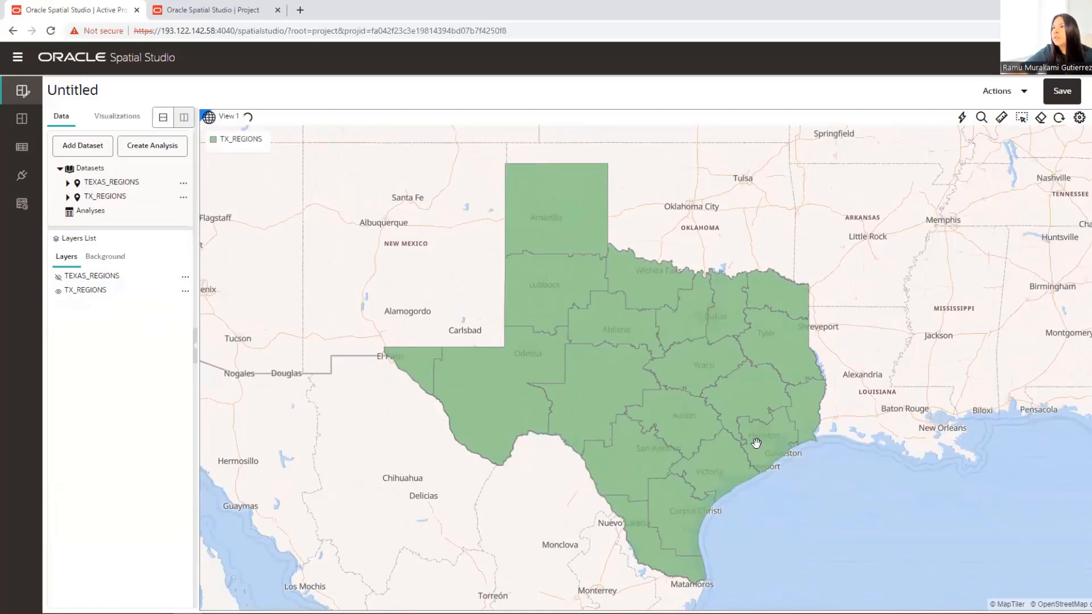
{"action": "left_click", "coordinate": [621, 455]}
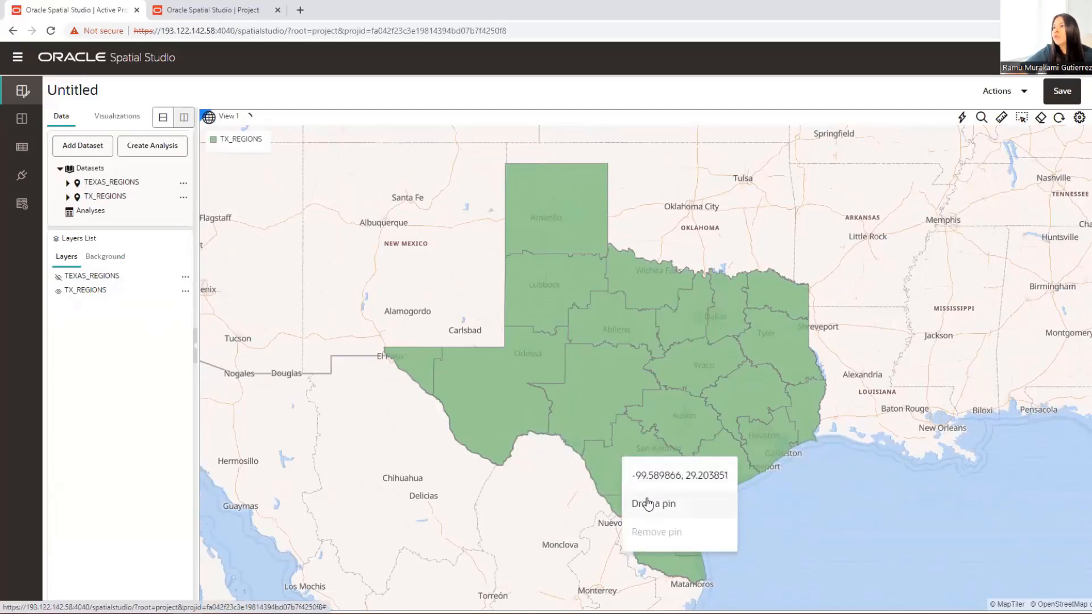
{"action": "left_click", "coordinate": [726, 310]}
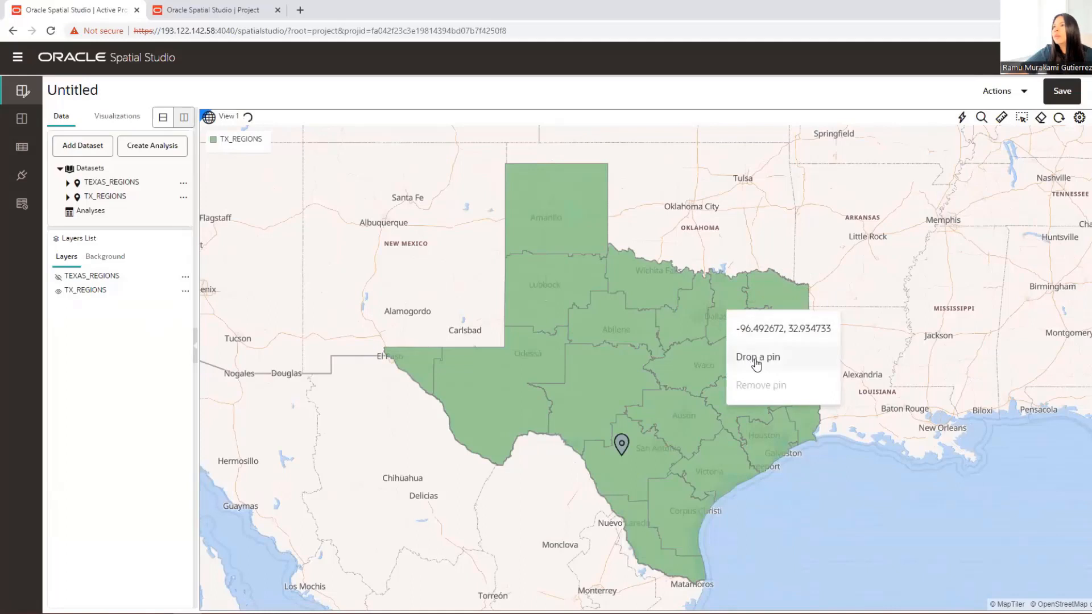
{"action": "left_click", "coordinate": [757, 362]}
{"action": "left_click", "coordinate": [549, 290]}
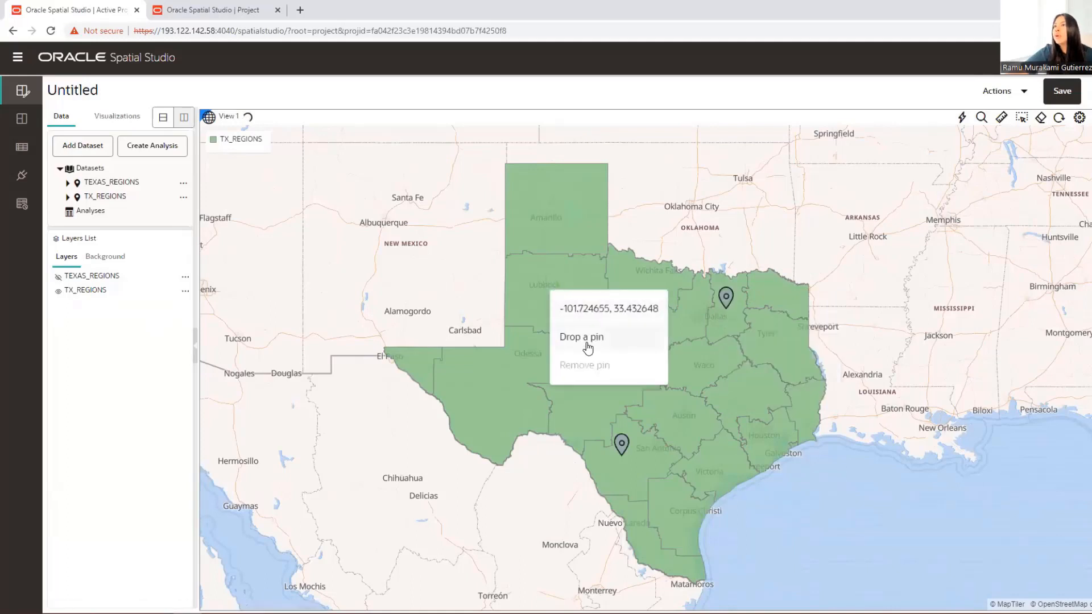
{"action": "left_click", "coordinate": [585, 345]}
{"action": "left_click_drag", "start_coordinate": [661, 327], "coordinate": [630, 344]}
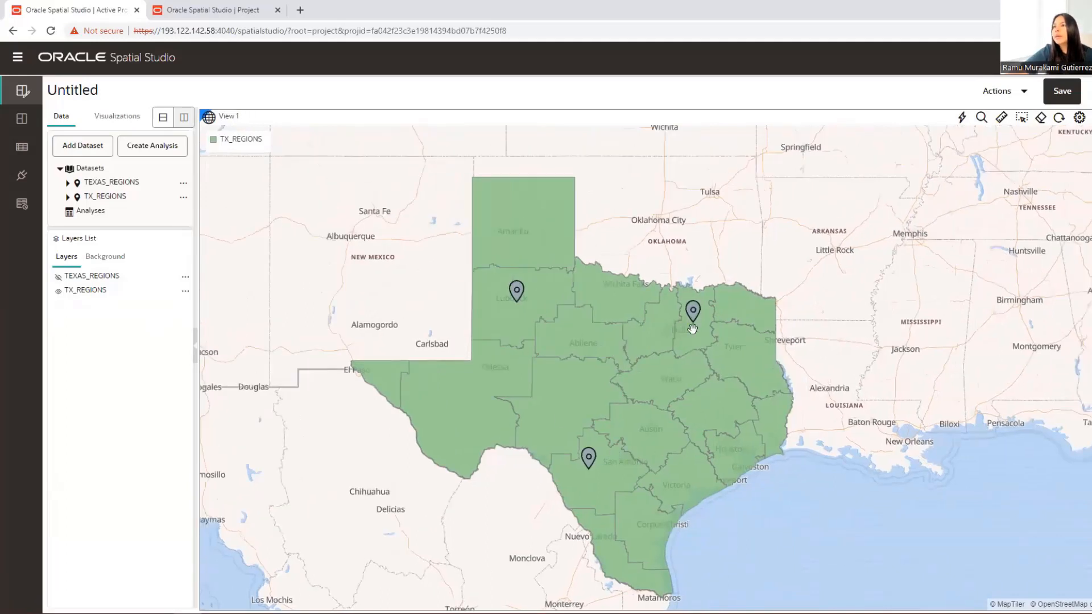
{"action": "left_click_drag", "start_coordinate": [483, 317], "coordinate": [466, 326]}
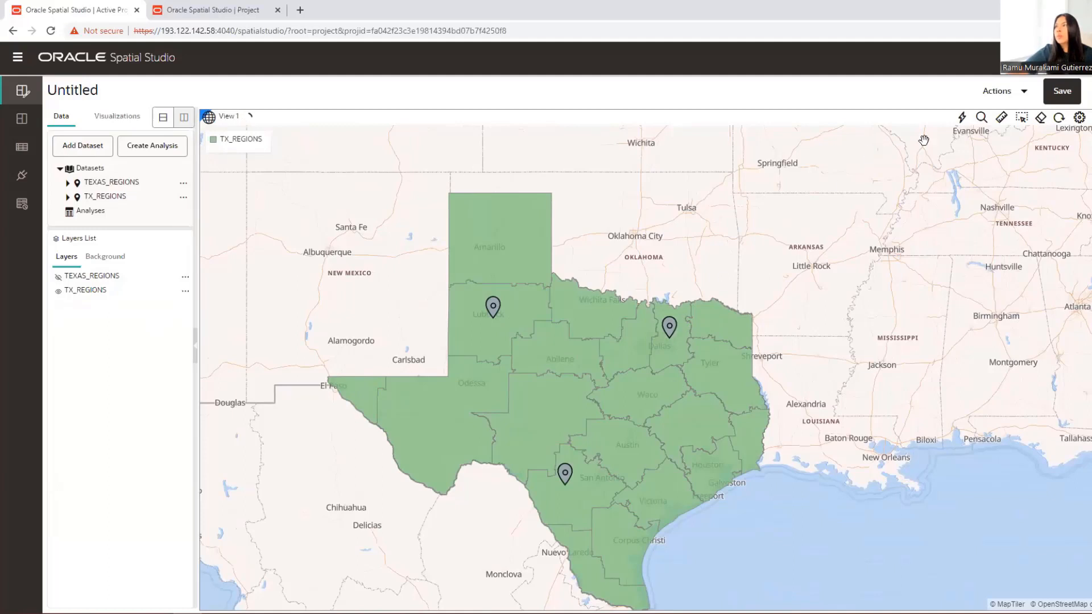
Save the dropped pins as an analysis named PINNED PLACES using the WALLET_SPATIALSTUDIOADB connection.
{"action": "left_click", "coordinate": [962, 117]}
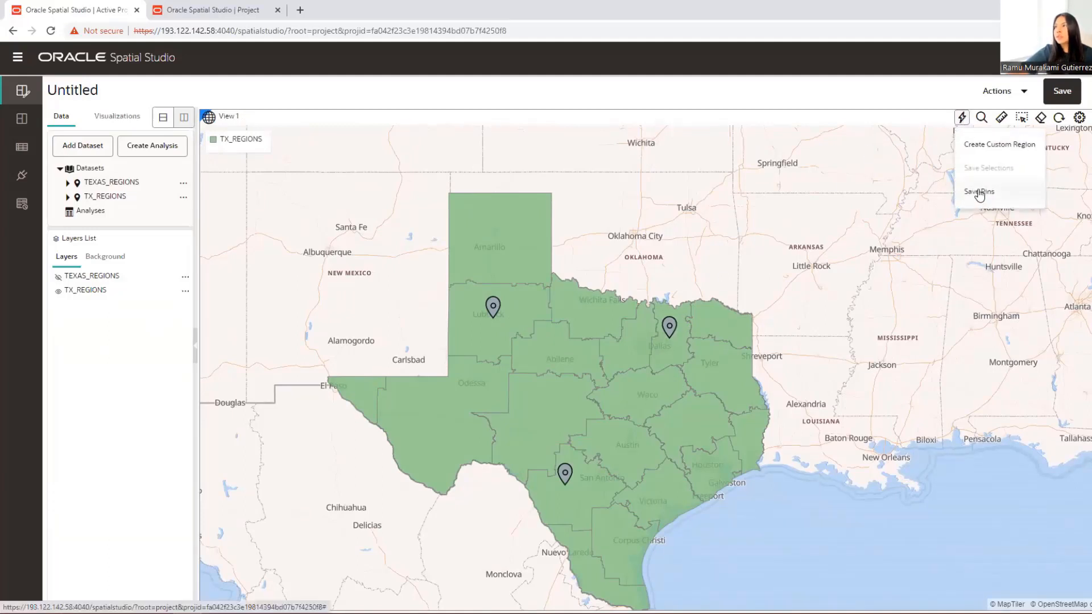
{"action": "left_click", "coordinate": [979, 191]}
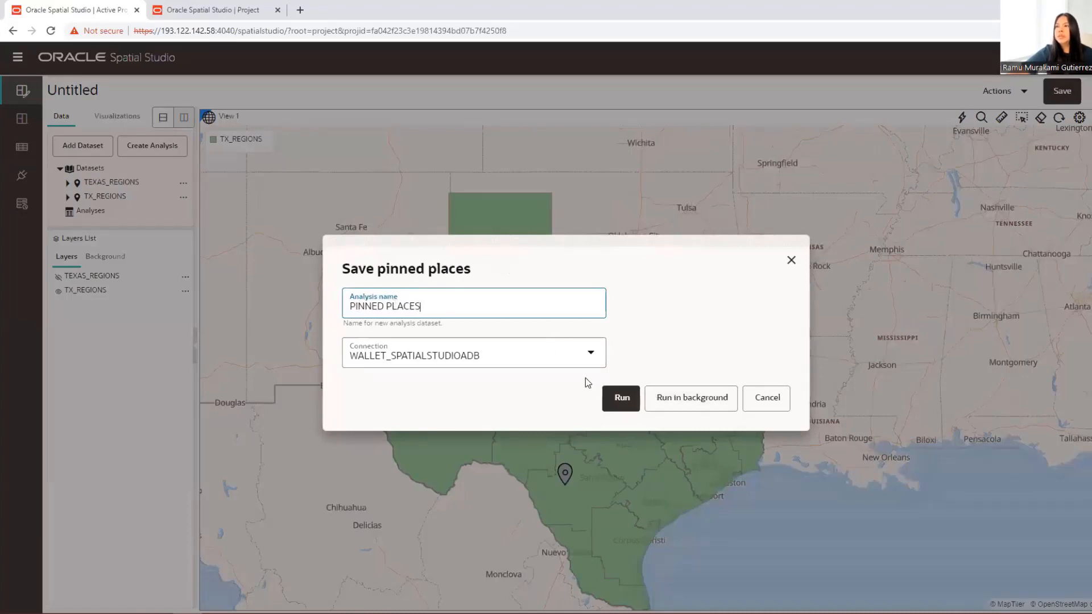
{"action": "left_click", "coordinate": [622, 398]}
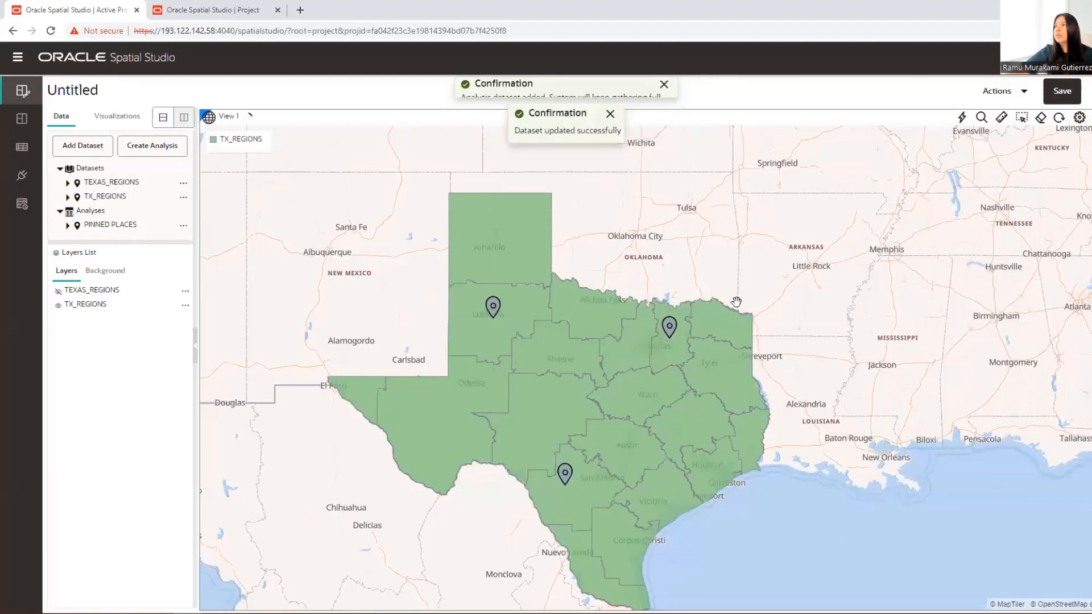
Clear the temporary pins from the map and place the PINNED PLACES analysis on it as a layer.
{"action": "left_click", "coordinate": [1042, 120]}
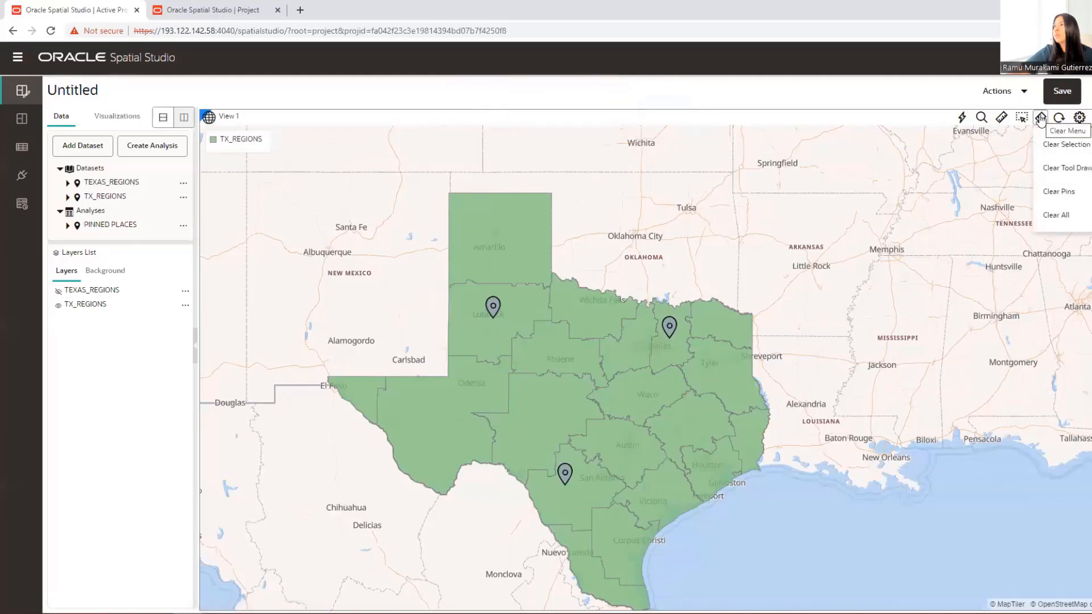
{"action": "left_click", "coordinate": [1059, 192]}
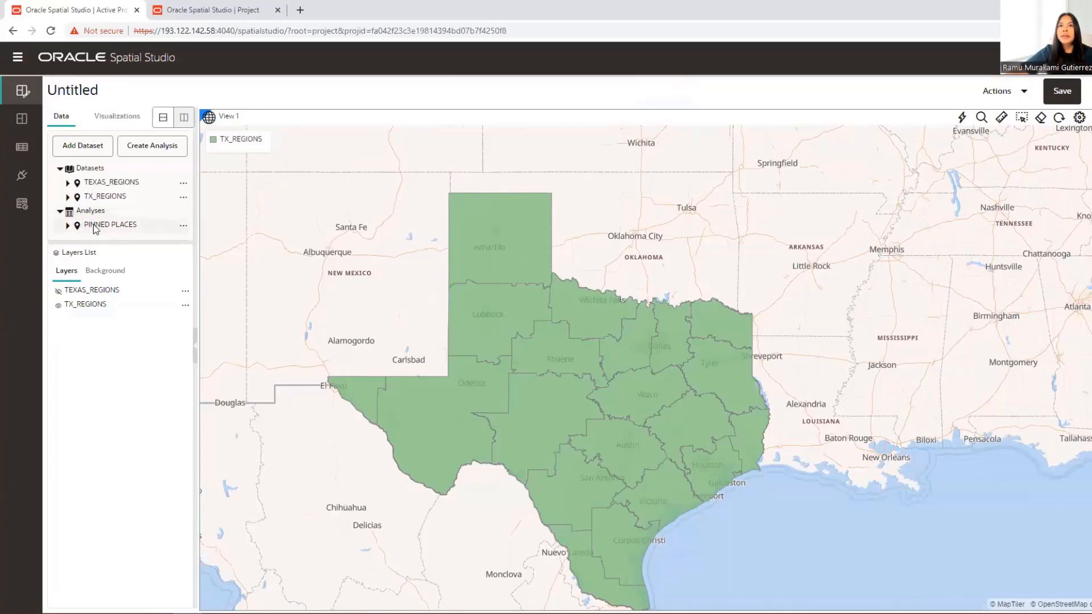
{"action": "left_click_drag", "start_coordinate": [96, 228], "coordinate": [494, 379]}
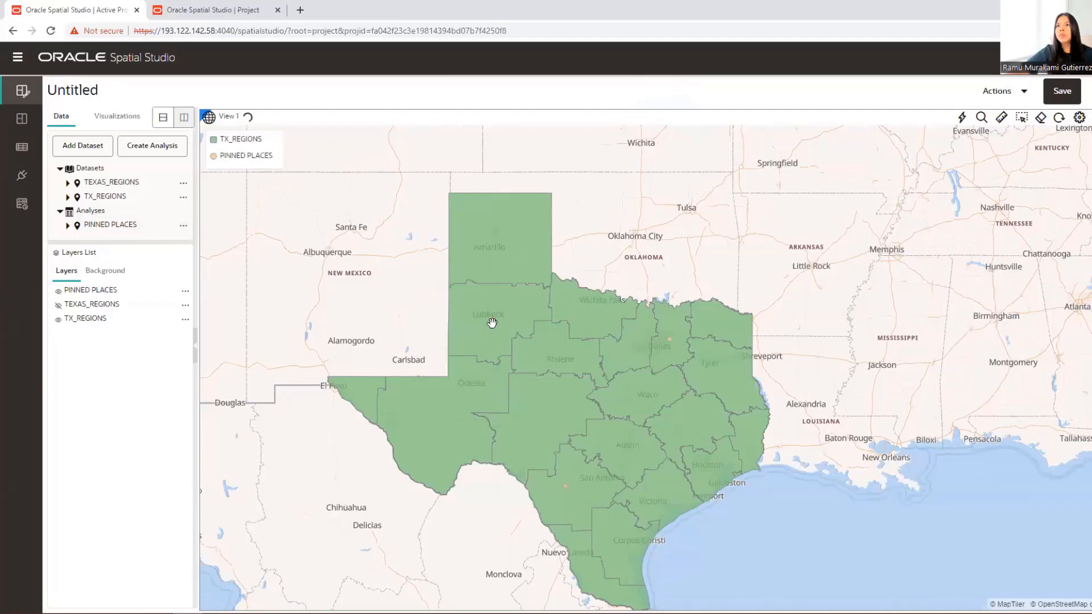
{"action": "scroll", "coordinate": [498, 325], "scroll_direction": "up", "scroll_amount": 2}
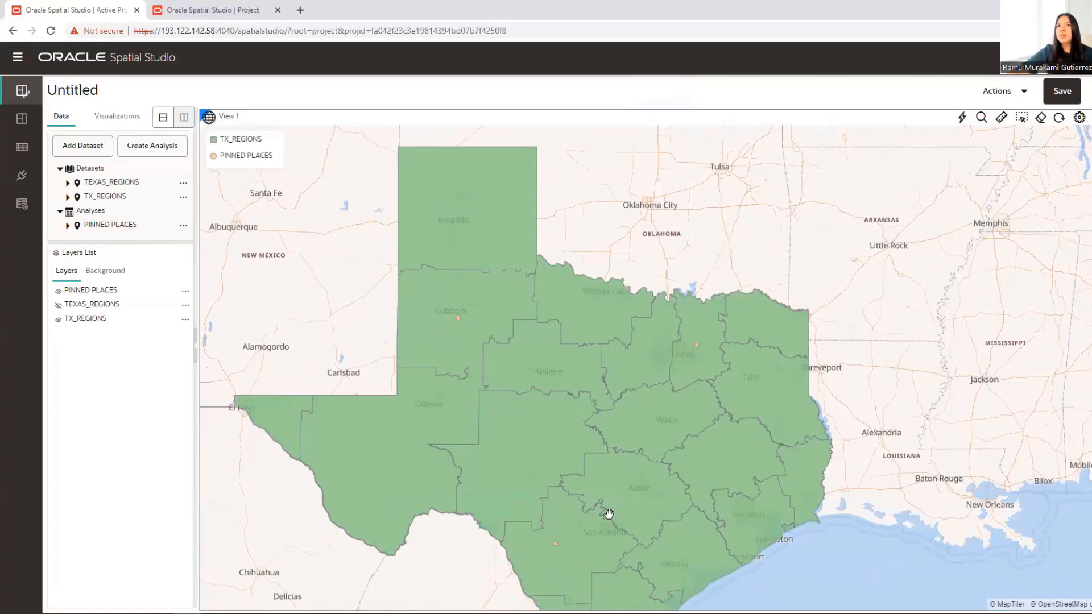
{"action": "left_click_drag", "start_coordinate": [519, 506], "coordinate": [495, 446]}
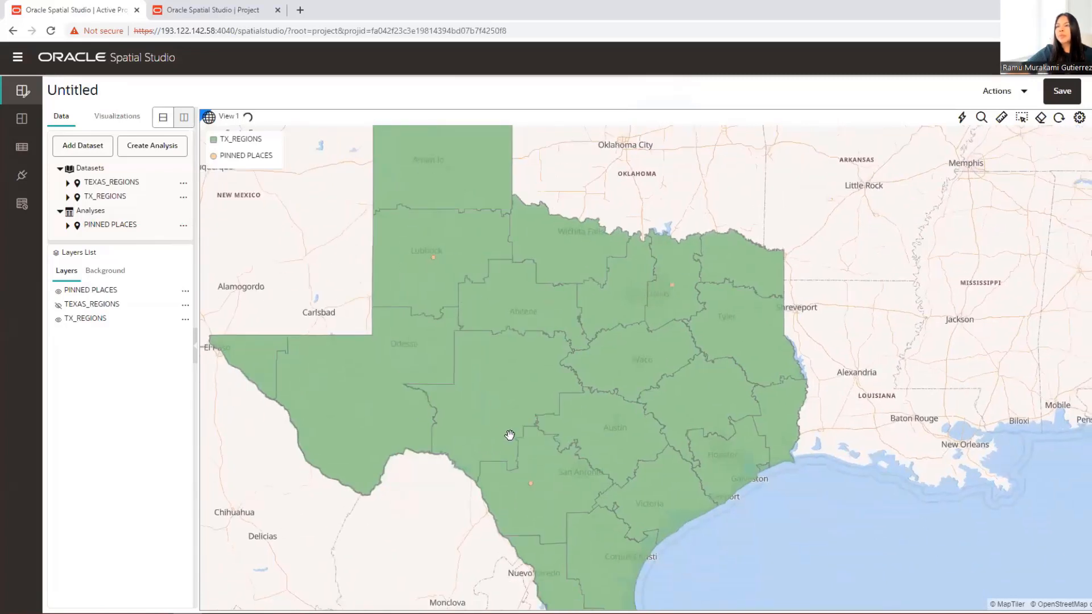
{"action": "scroll", "coordinate": [510, 435], "scroll_direction": "down", "scroll_amount": 1}
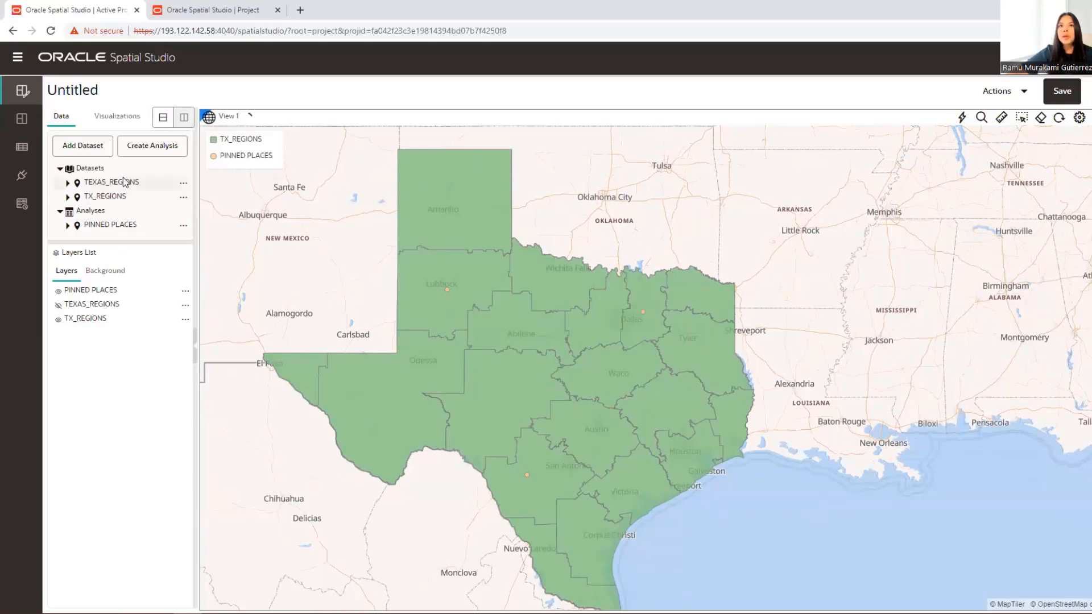
Hide the PINNED PLACES and TX_REGIONS layers on the map.
{"action": "left_click", "coordinate": [61, 294]}
{"action": "left_click", "coordinate": [58, 292]}
{"action": "left_click", "coordinate": [58, 320]}
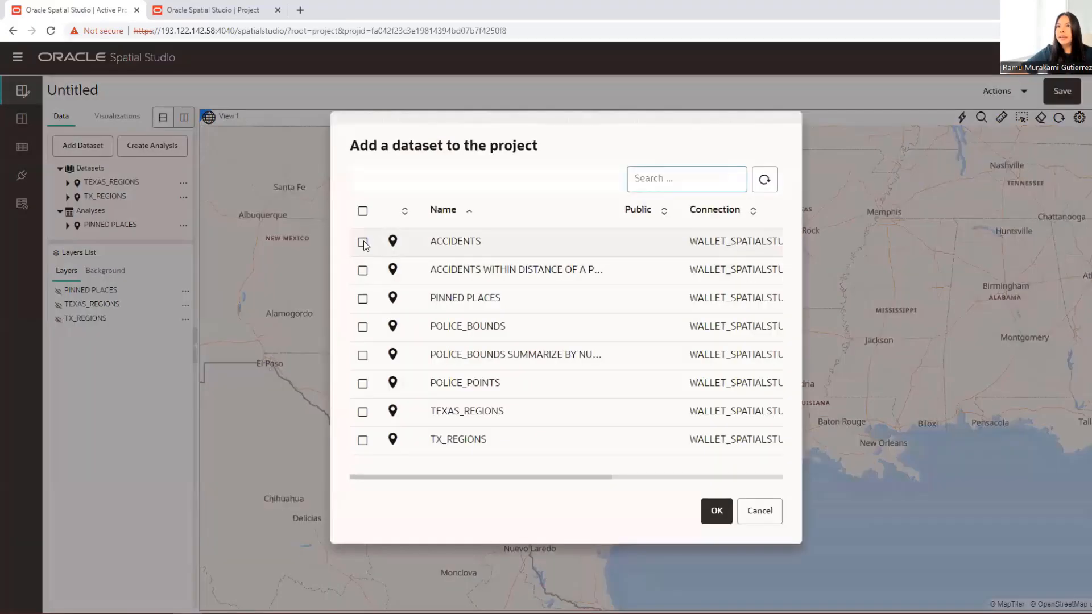
Add the ACCIDENTS dataset to the project and place it on the map as a layer.
{"action": "left_click", "coordinate": [363, 242]}
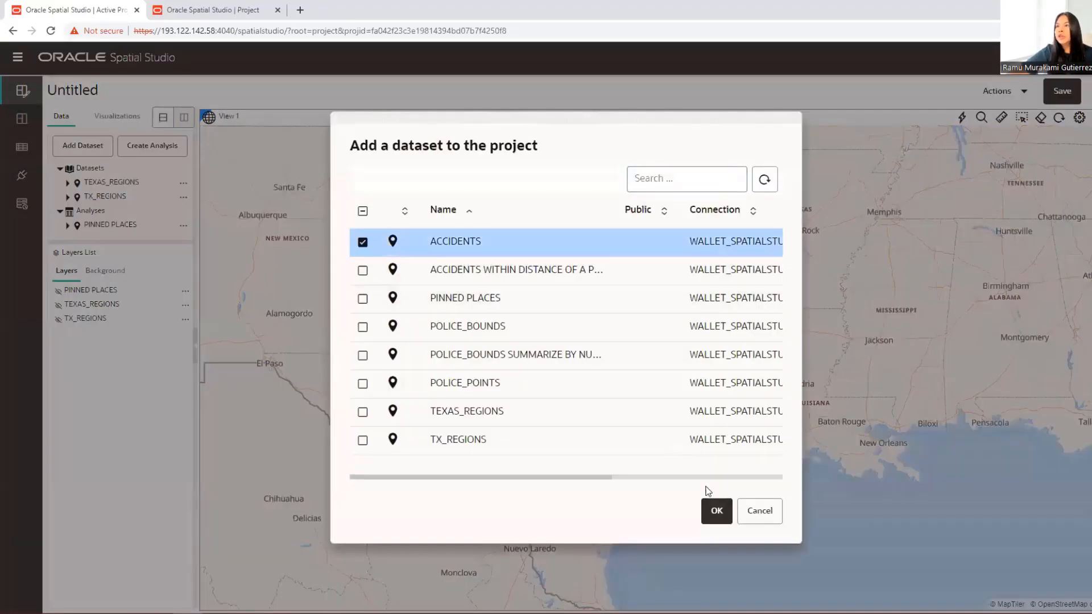
{"action": "left_click", "coordinate": [714, 509]}
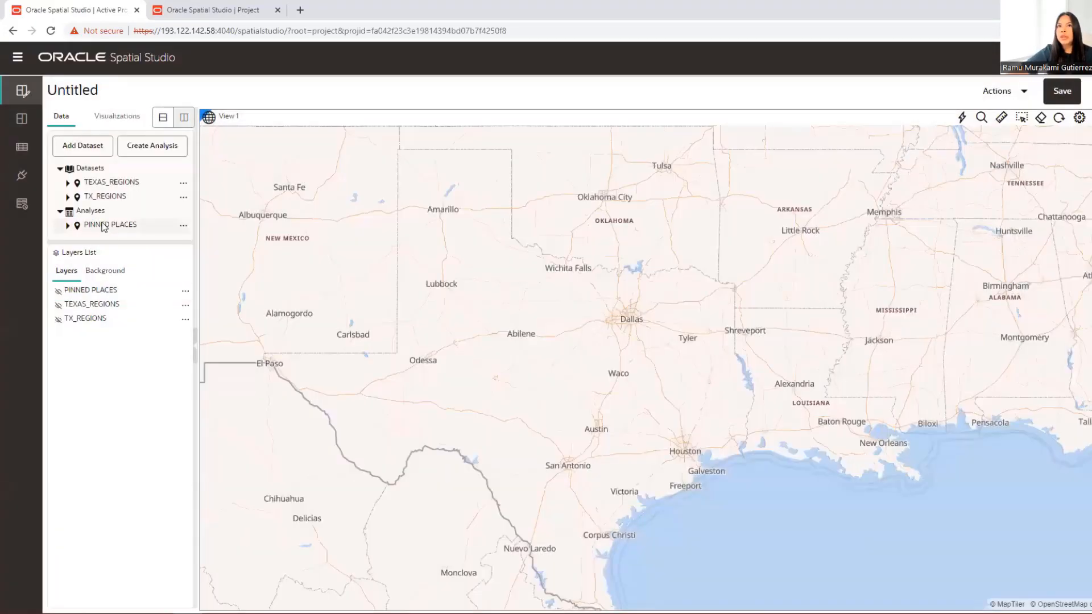
{"action": "left_click_drag", "start_coordinate": [103, 182], "coordinate": [557, 324]}
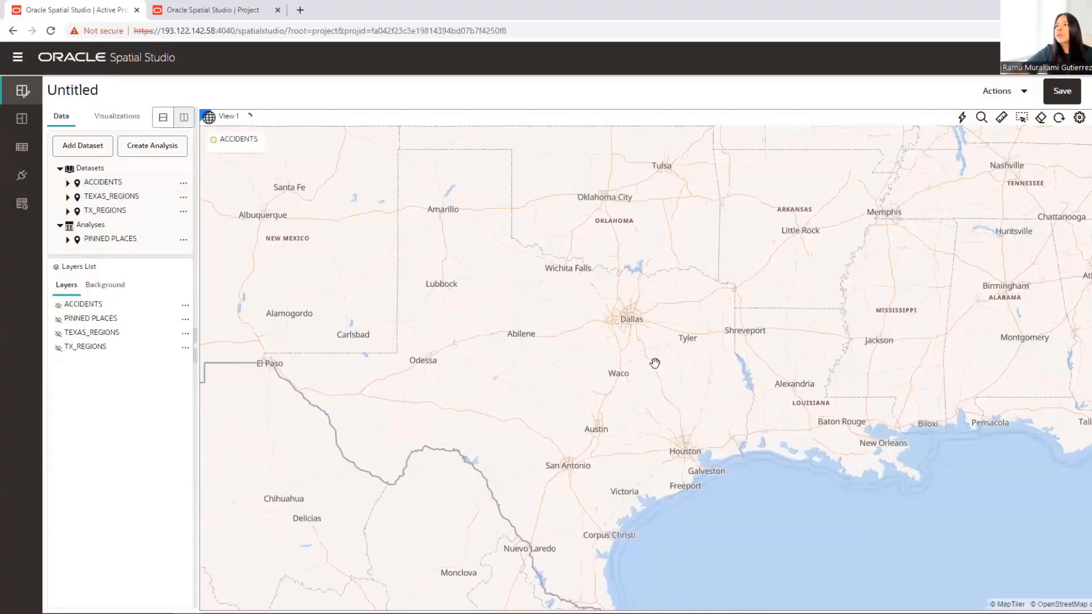
Bring the full extent of the ACCIDENTS layer over South Africa into view on the map.
{"action": "scroll", "coordinate": [655, 363], "scroll_direction": "down", "scroll_amount": 1}
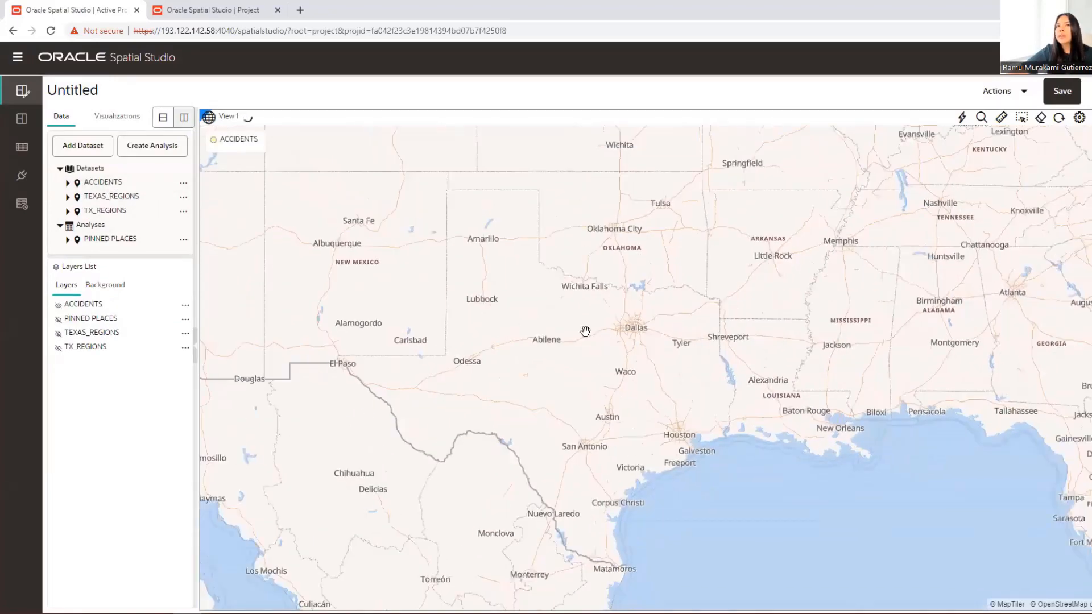
{"action": "left_click", "coordinate": [185, 307]}
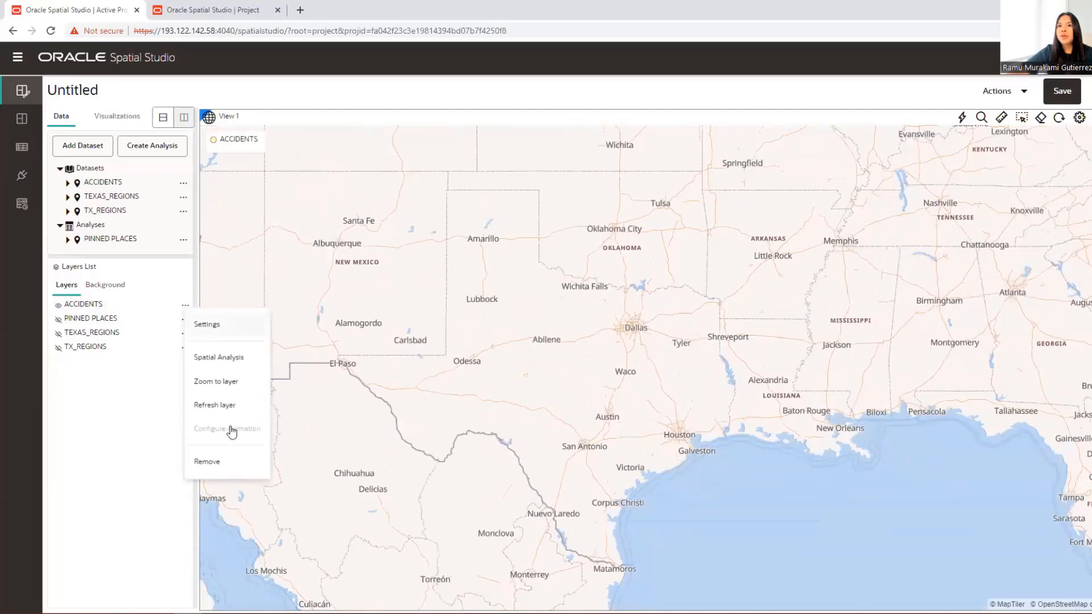
{"action": "left_click", "coordinate": [199, 382]}
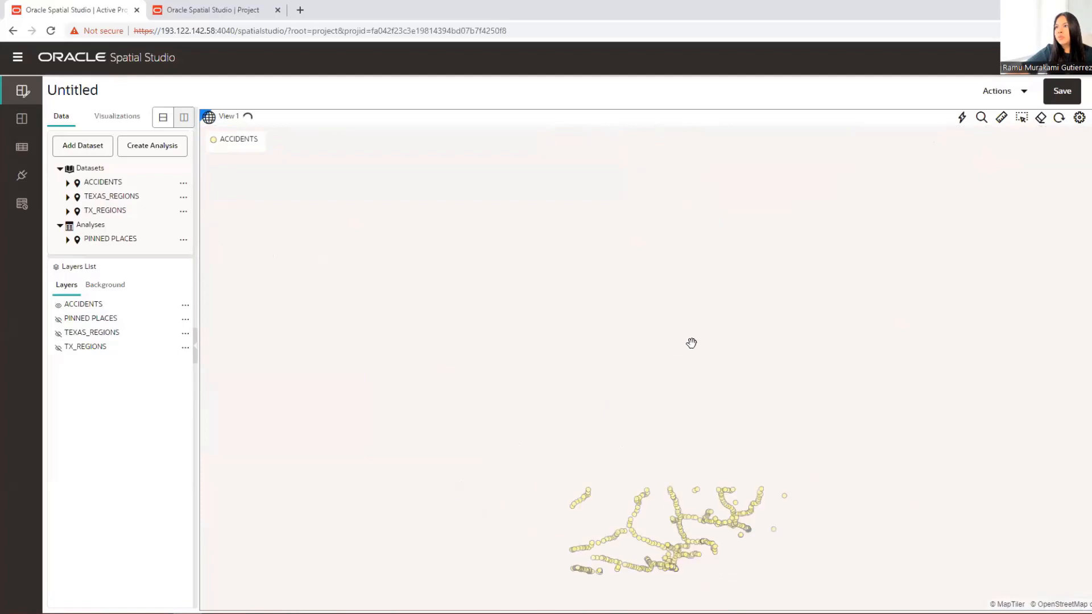
{"action": "scroll", "coordinate": [654, 346], "scroll_direction": "down", "scroll_amount": 4}
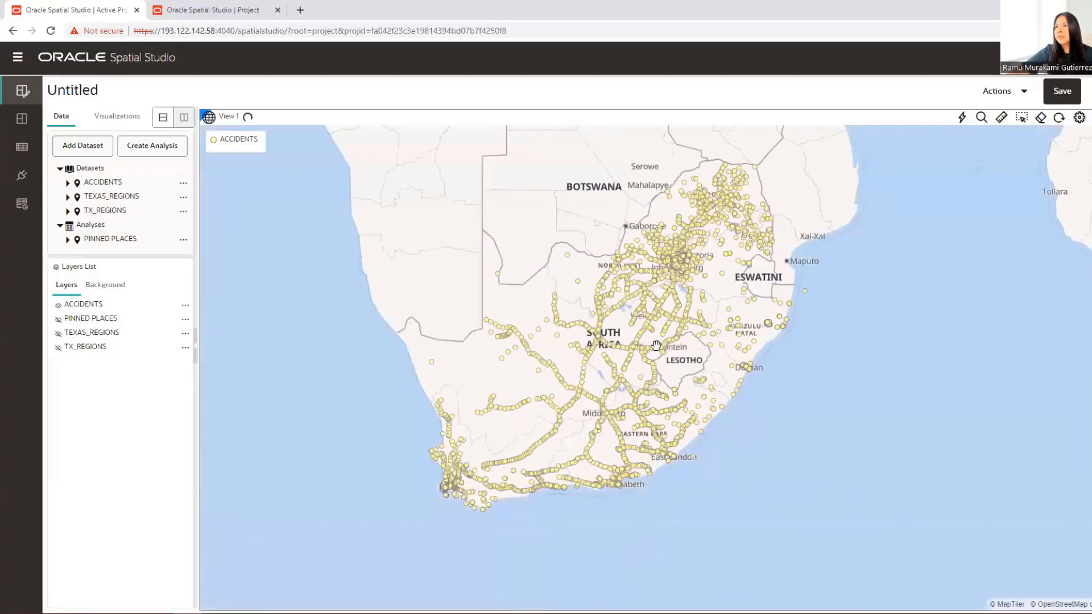
{"action": "scroll", "coordinate": [654, 346], "scroll_direction": "up", "scroll_amount": 2}
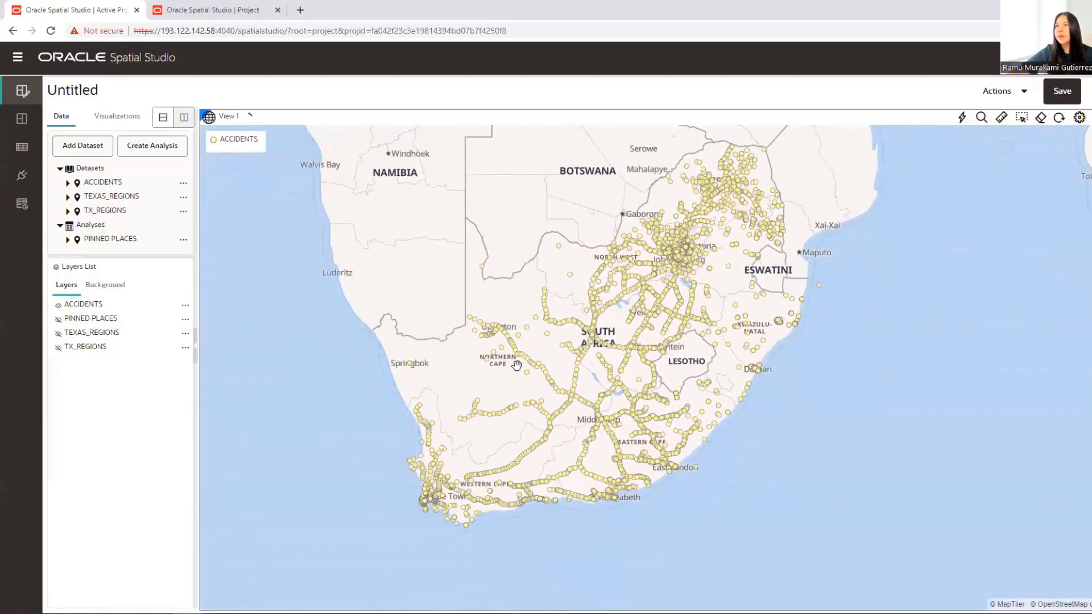
{"action": "left_click_drag", "start_coordinate": [600, 431], "coordinate": [571, 454]}
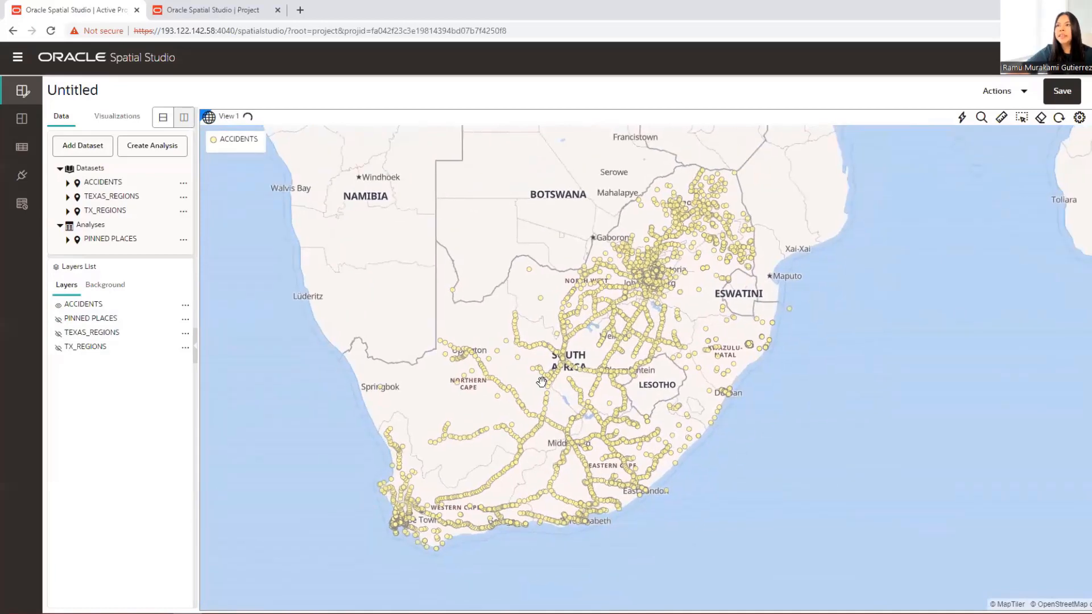
Start a spatial analysis on the ACCIDENTS dataset that returns elements filtered by non-spatial rules.
{"action": "left_click", "coordinate": [183, 185]}
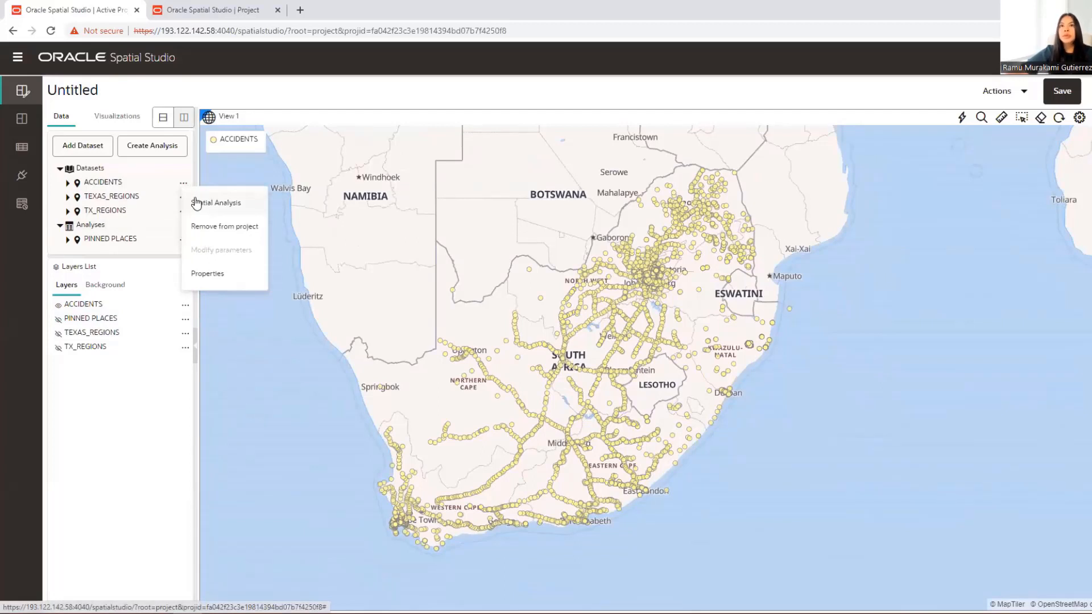
{"action": "left_click", "coordinate": [183, 186]}
{"action": "left_click", "coordinate": [183, 187]}
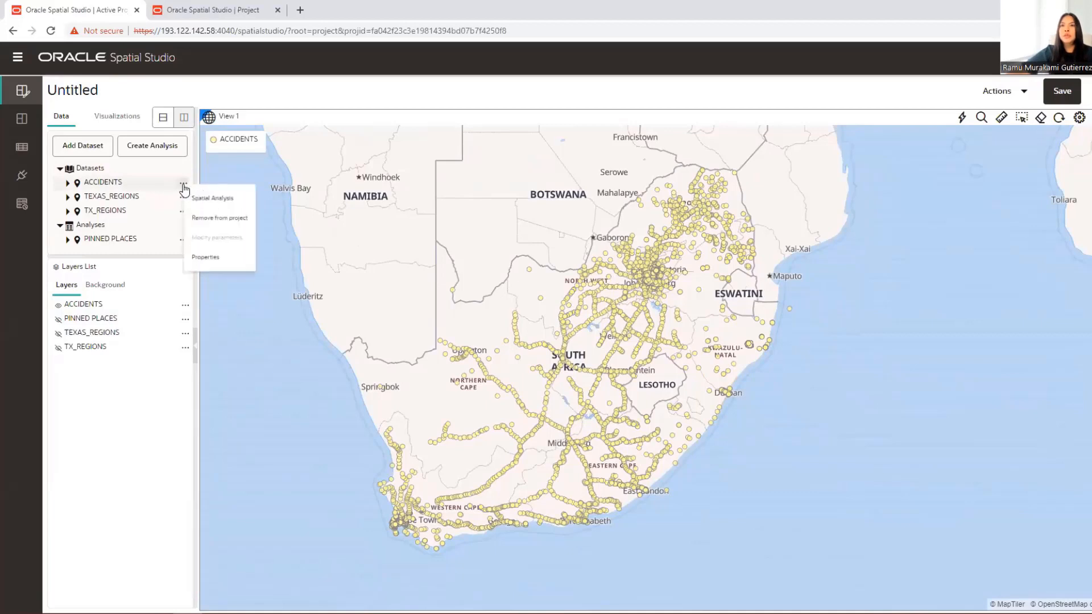
{"action": "left_click", "coordinate": [223, 202]}
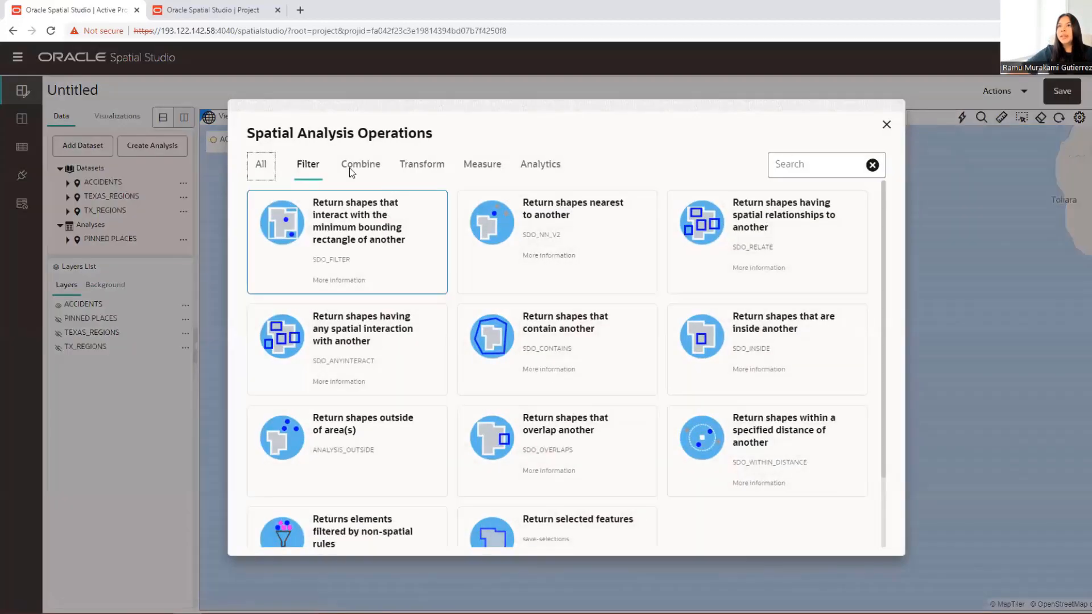
{"action": "scroll", "coordinate": [346, 276], "scroll_direction": "down", "scroll_amount": 3}
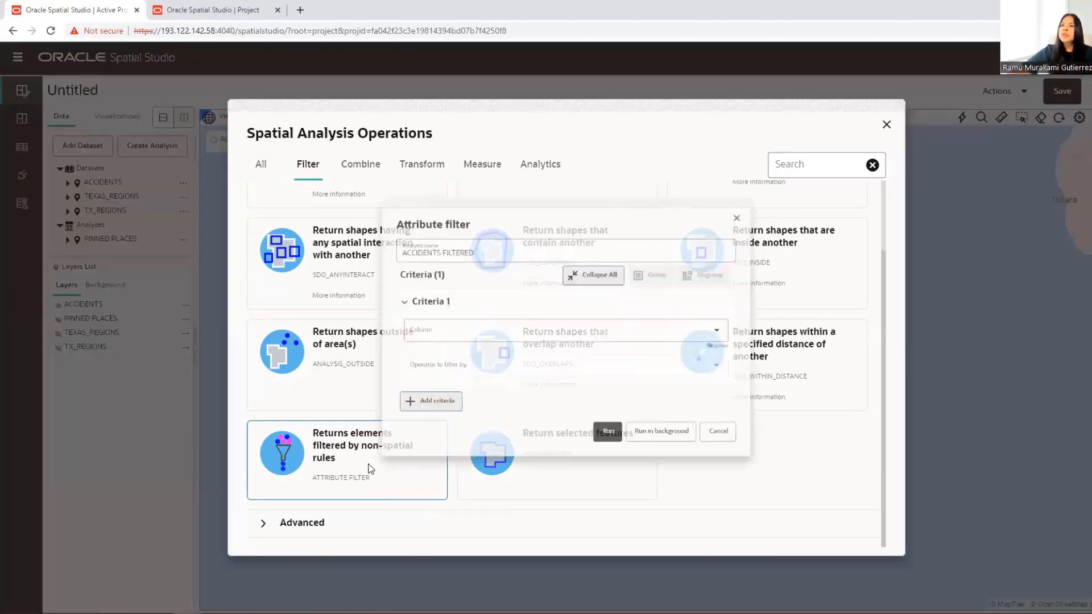
{"action": "left_click", "coordinate": [372, 468]}
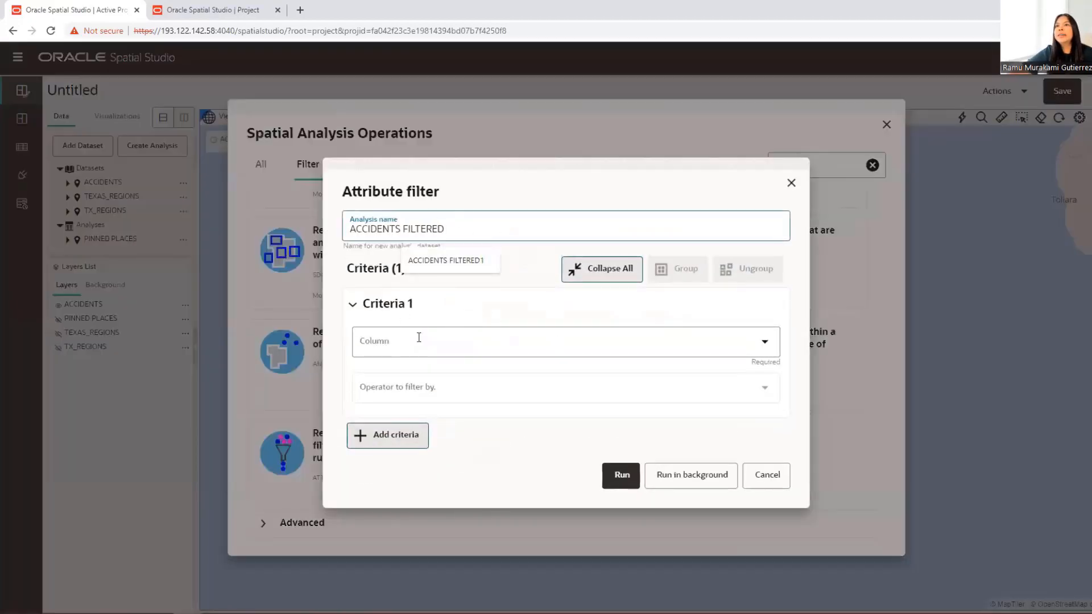
Define the first criterion of the attribute filter as SEVERITY Equals 3.
{"action": "left_click", "coordinate": [450, 325]}
{"action": "left_click", "coordinate": [414, 347]}
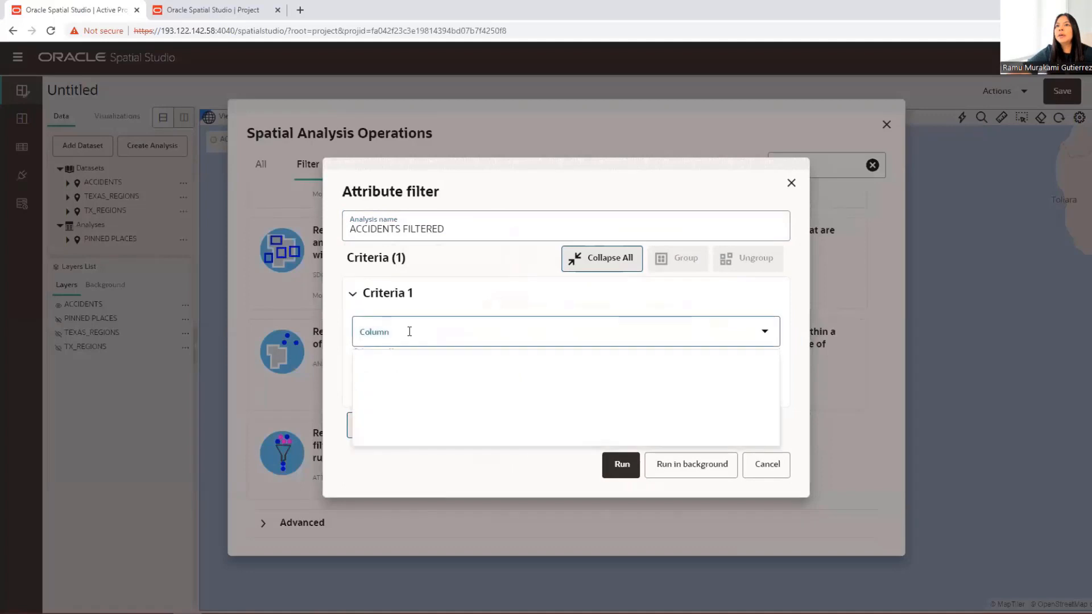
{"action": "left_click", "coordinate": [391, 394]}
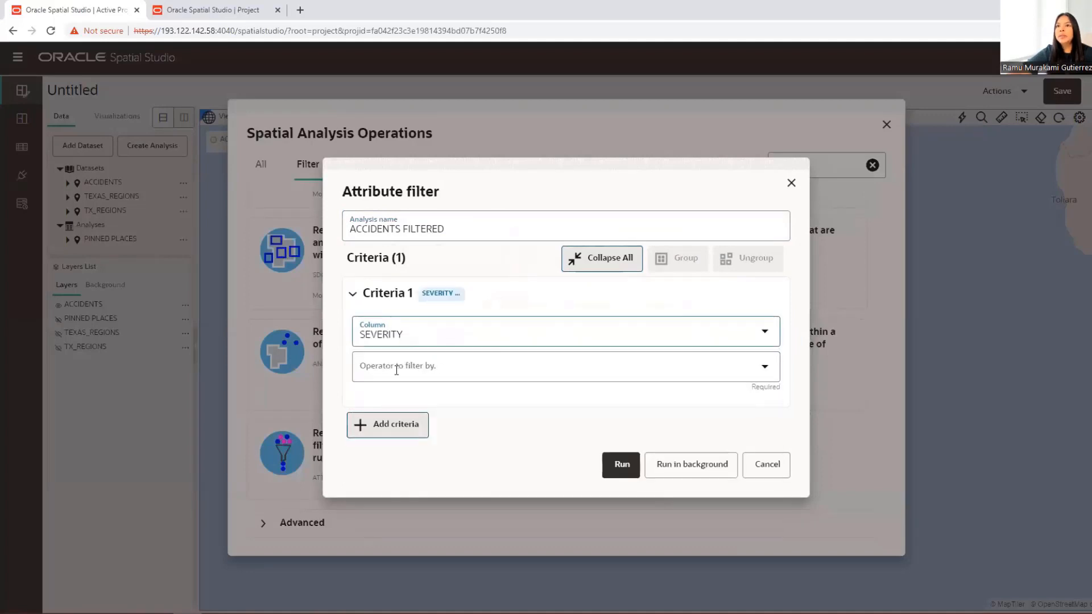
{"action": "left_click", "coordinate": [394, 370]}
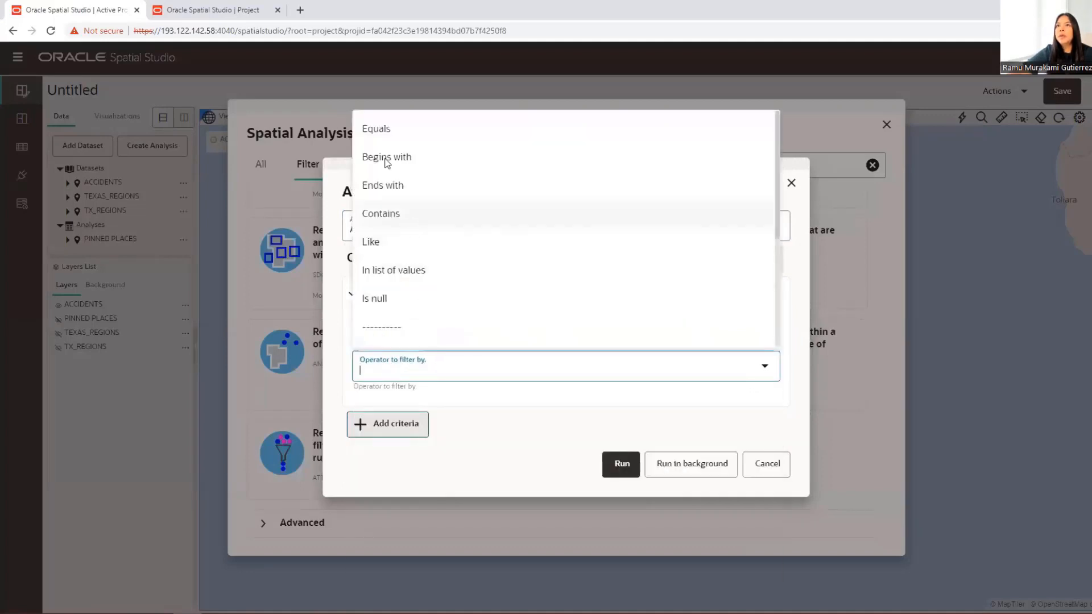
{"action": "left_click", "coordinate": [377, 128]}
{"action": "left_click", "coordinate": [373, 407]}
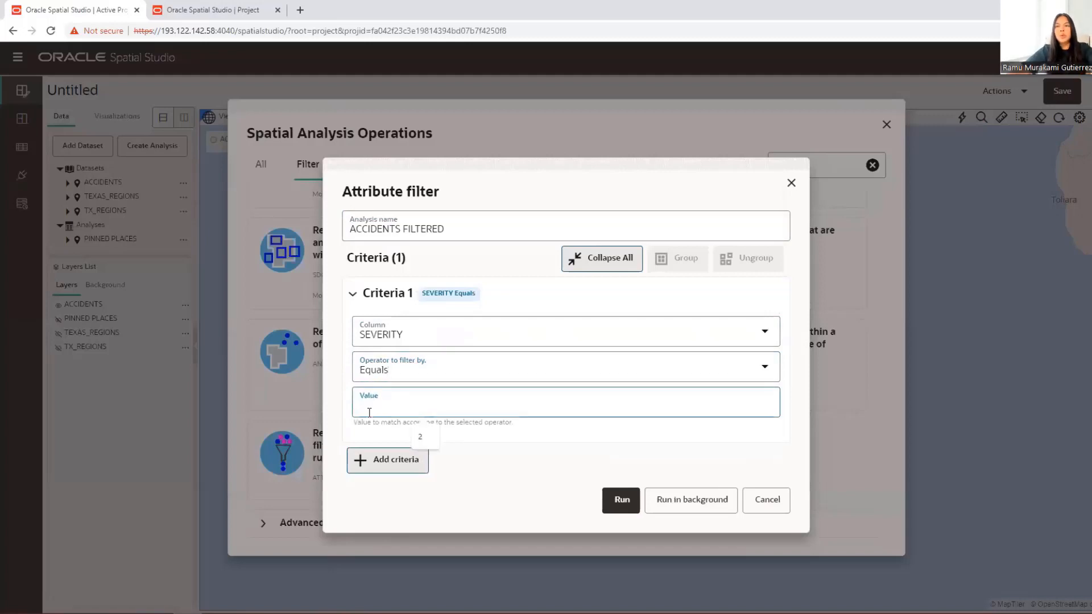
{"action": "type", "text": "3"}
{"action": "left_click", "coordinate": [394, 432]}
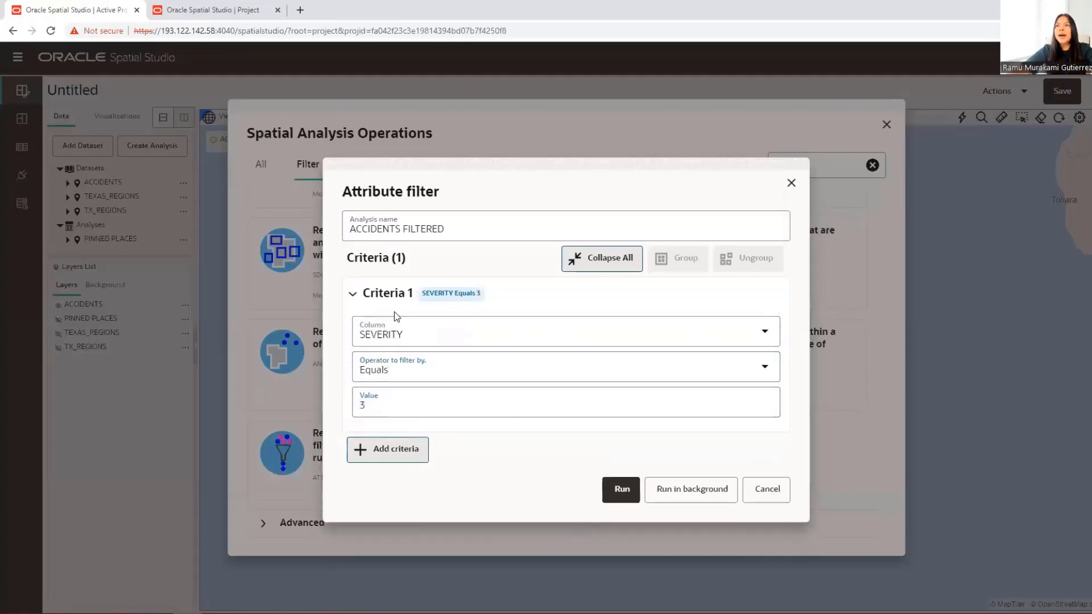
{"action": "left_click", "coordinate": [362, 407]}
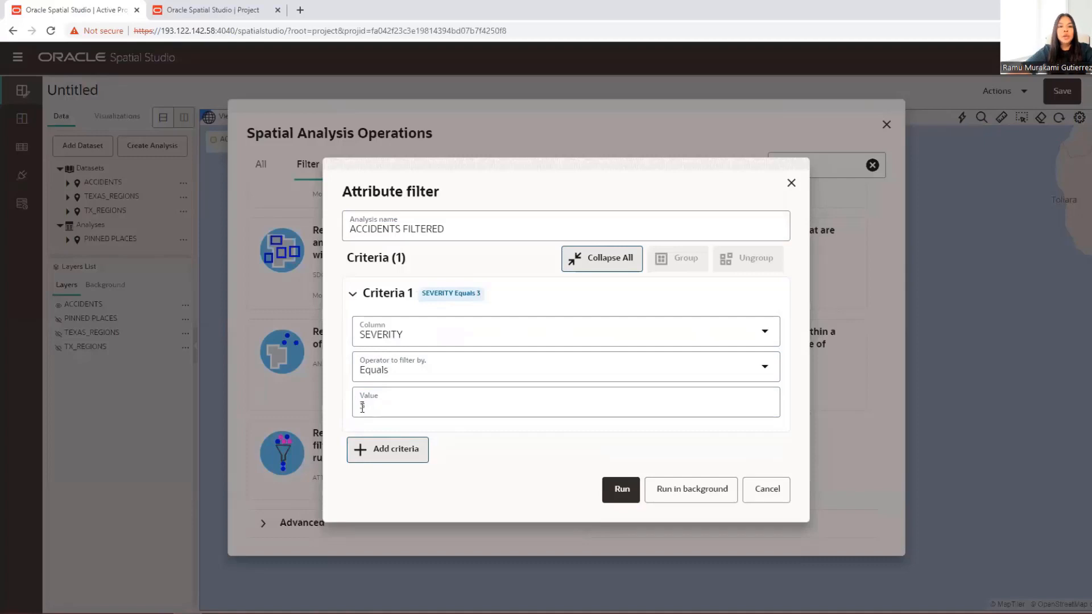
Add a second criterion of NR_VEHICLES Greater than 6, combined with And, and run the ACCIDENTS FILTERED analysis.
{"action": "left_click", "coordinate": [400, 458]}
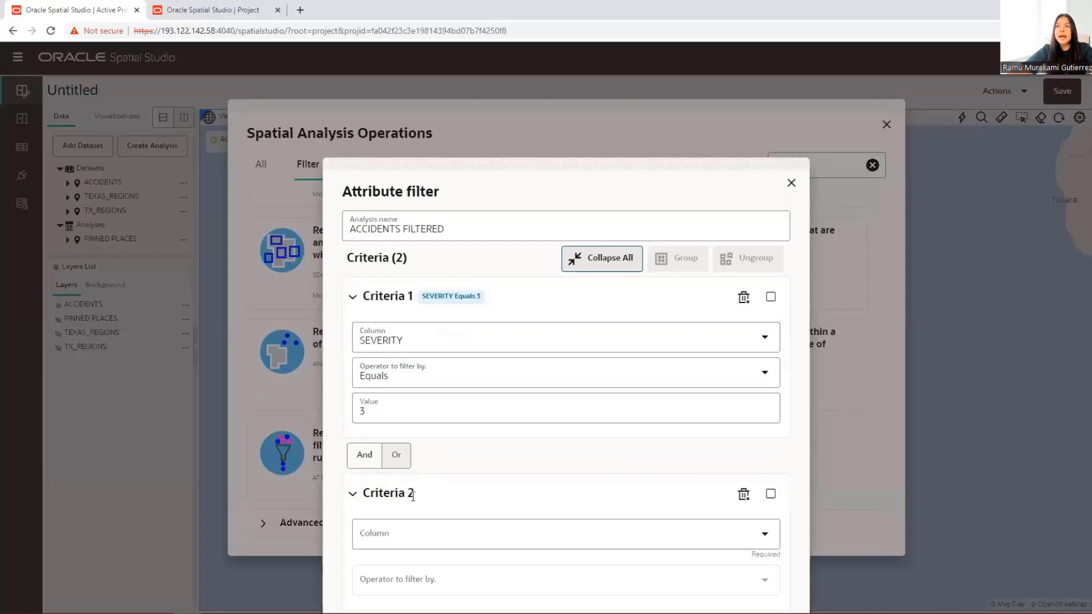
{"action": "left_click", "coordinate": [412, 531]}
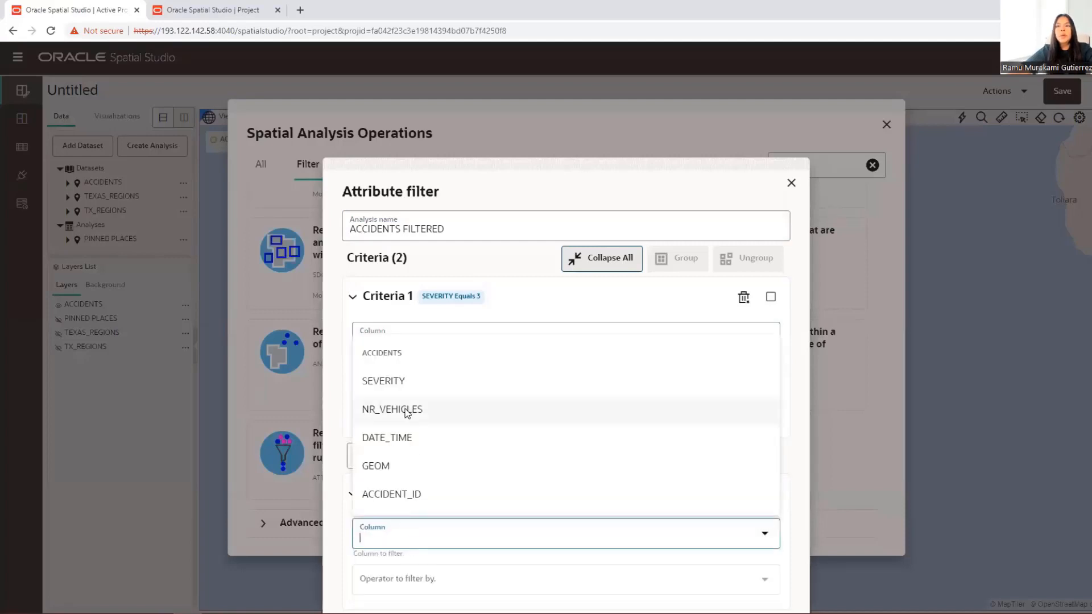
{"action": "left_click", "coordinate": [422, 412]}
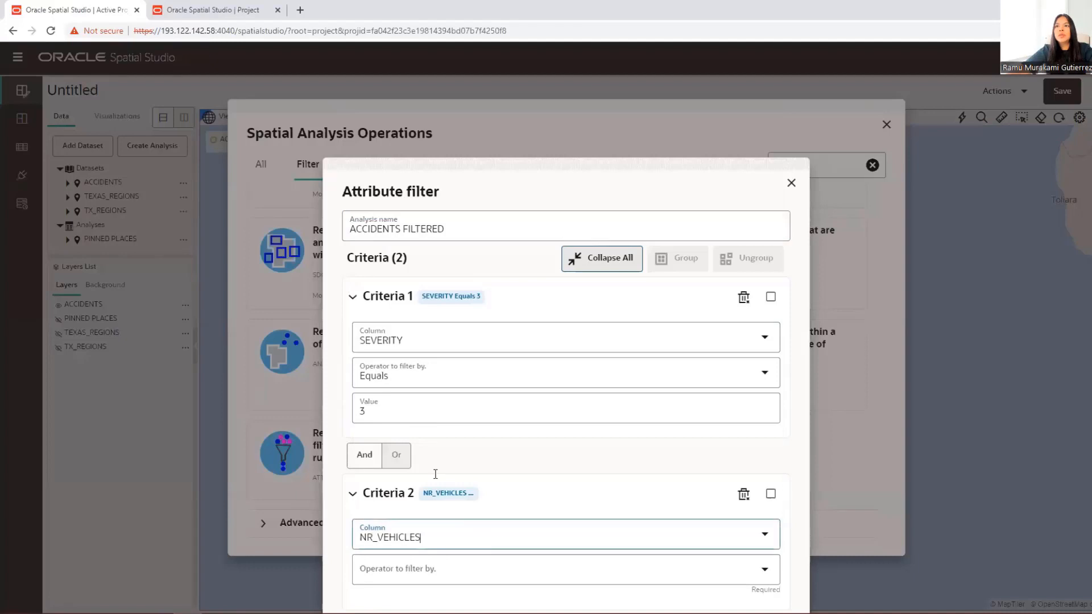
{"action": "left_click", "coordinate": [431, 572]}
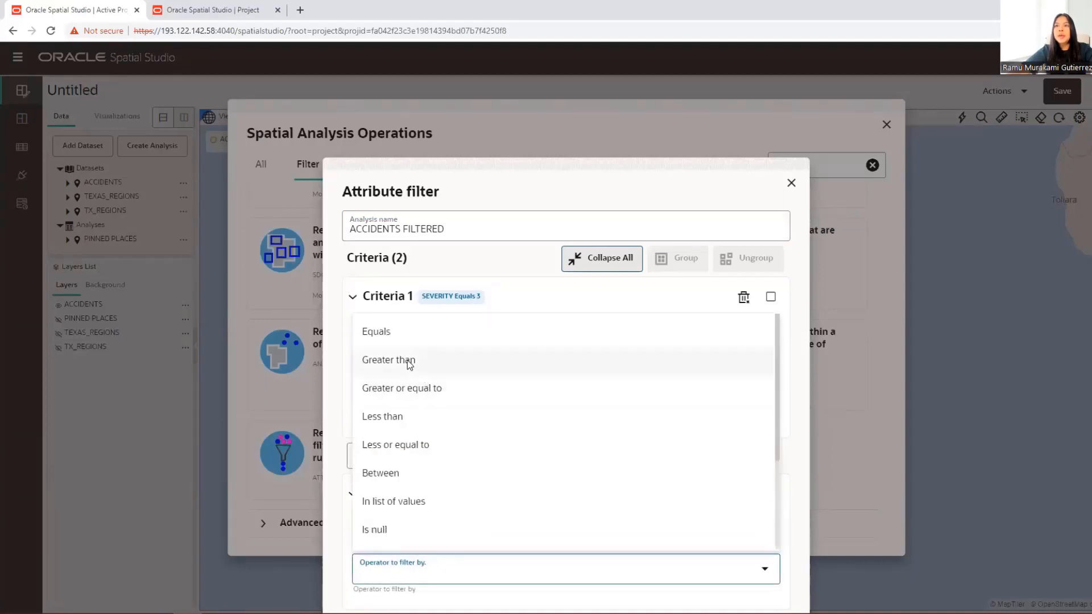
{"action": "left_click", "coordinate": [407, 360]}
{"action": "left_click", "coordinate": [385, 601]}
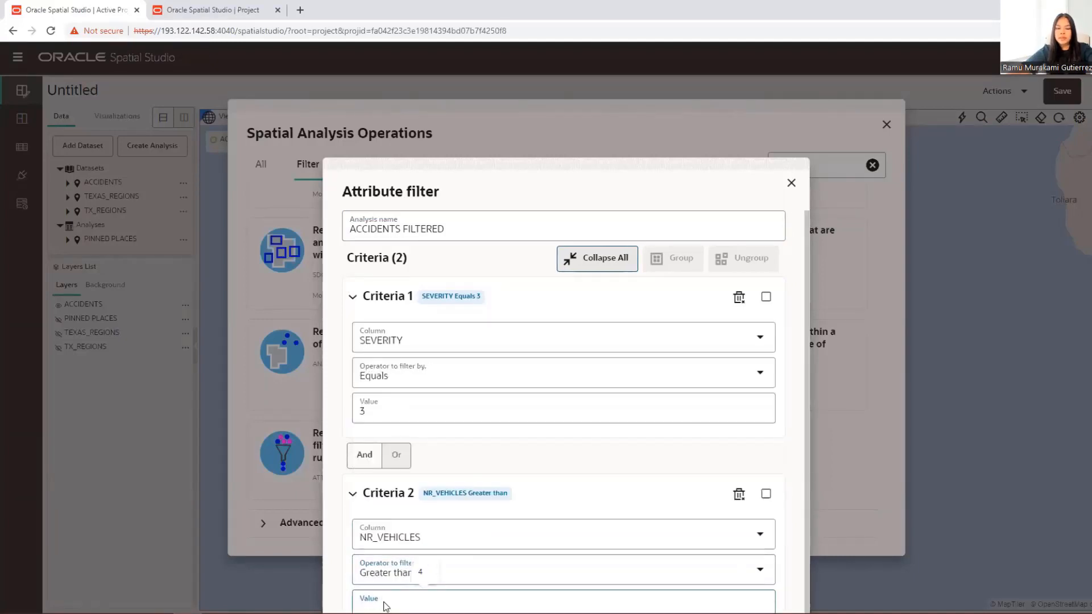
{"action": "type", "text": "6"}
{"action": "scroll", "coordinate": [519, 522], "scroll_direction": "down", "scroll_amount": 1}
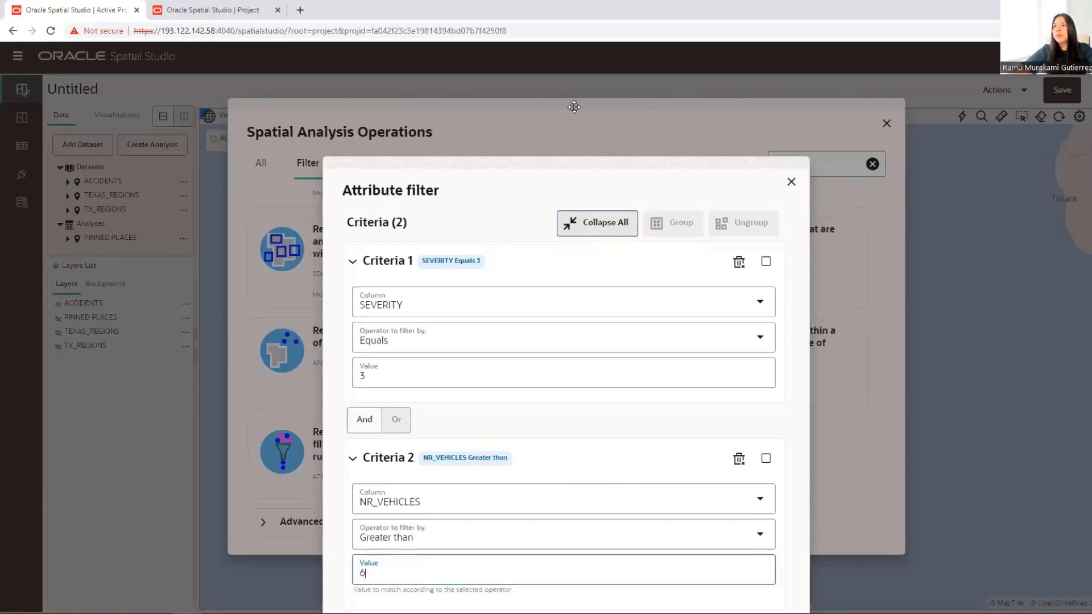
{"action": "left_click_drag", "start_coordinate": [576, 163], "coordinate": [573, 77]}
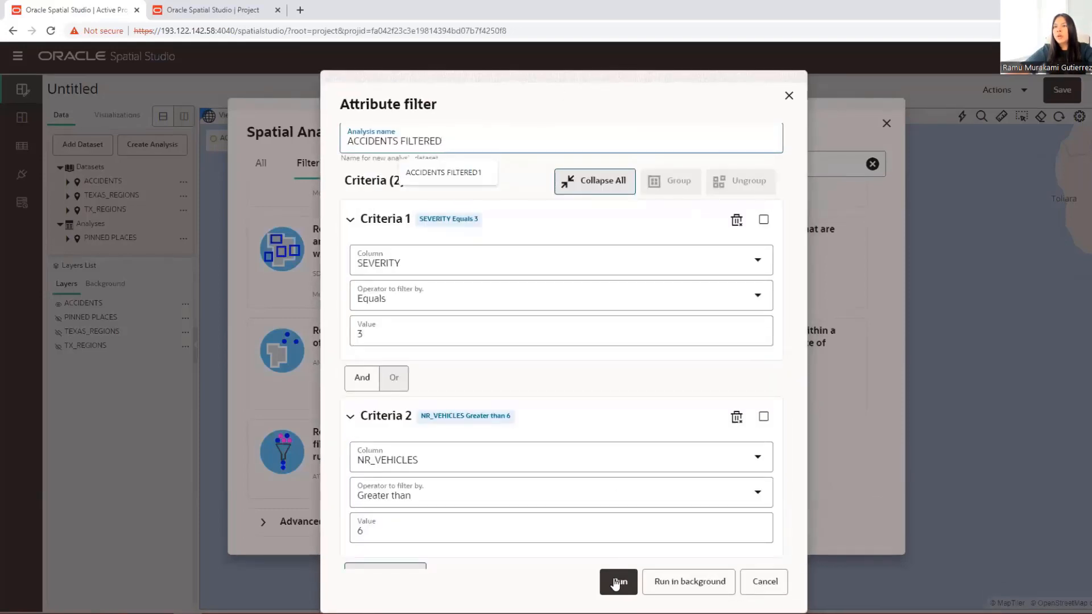
{"action": "left_click", "coordinate": [616, 583]}
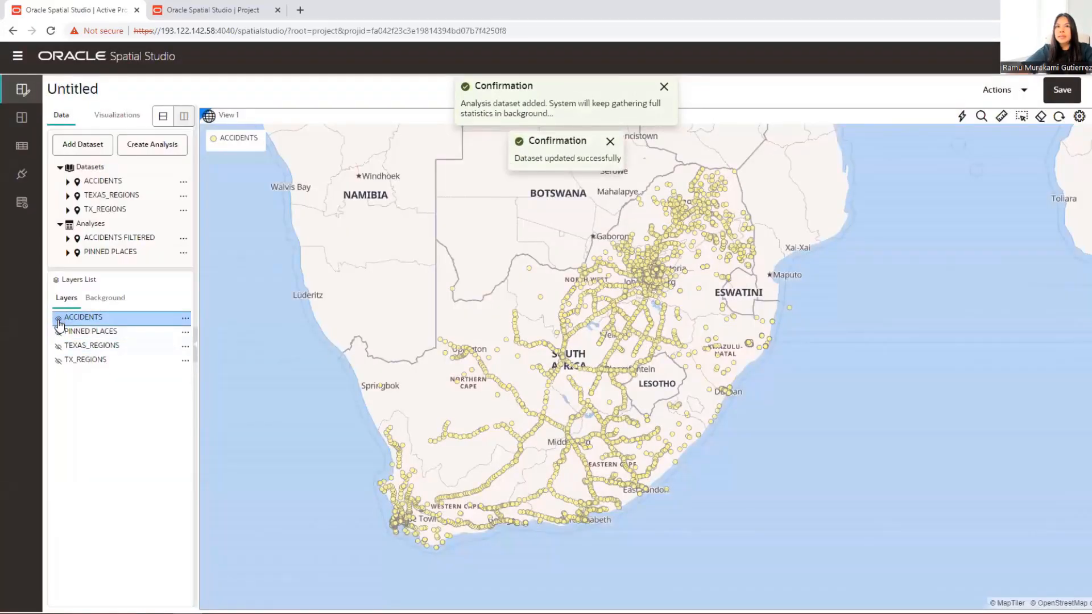
Hide the ACCIDENTS layer and place the ACCIDENTS FILTERED analysis on the map as a layer.
{"action": "left_click", "coordinate": [58, 320]}
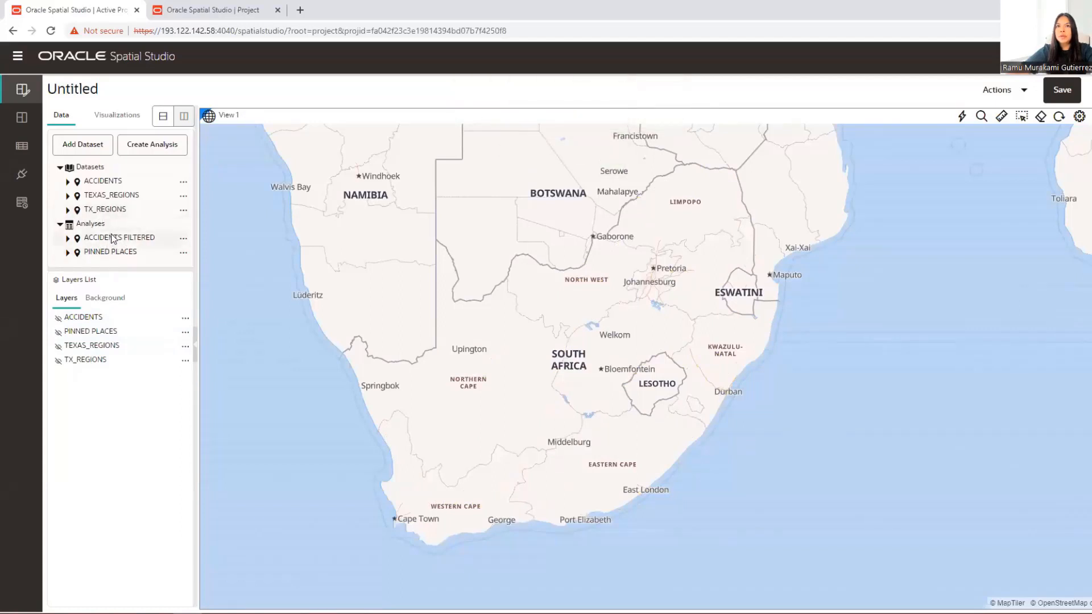
{"action": "left_click", "coordinate": [100, 241]}
{"action": "left_click_drag", "start_coordinate": [100, 241], "coordinate": [569, 337]}
{"action": "left_click_drag", "start_coordinate": [572, 300], "coordinate": [541, 300]}
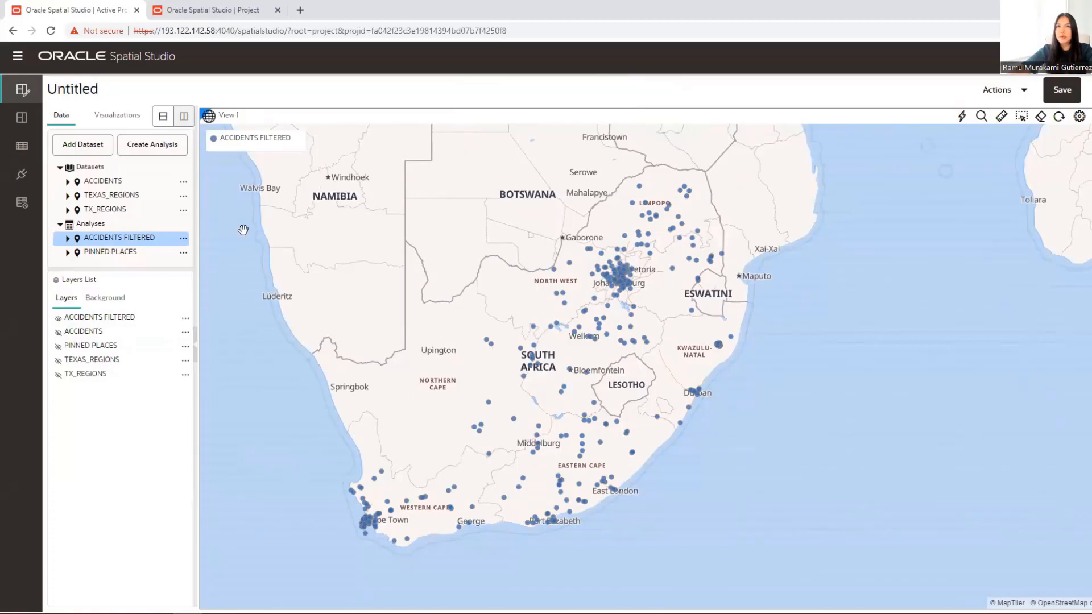
Add a table view beside the map and fill it with the ACCIDENTS FILTERED analysis.
{"action": "left_click", "coordinate": [124, 115]}
{"action": "left_click_drag", "start_coordinate": [79, 151], "coordinate": [201, 160]}
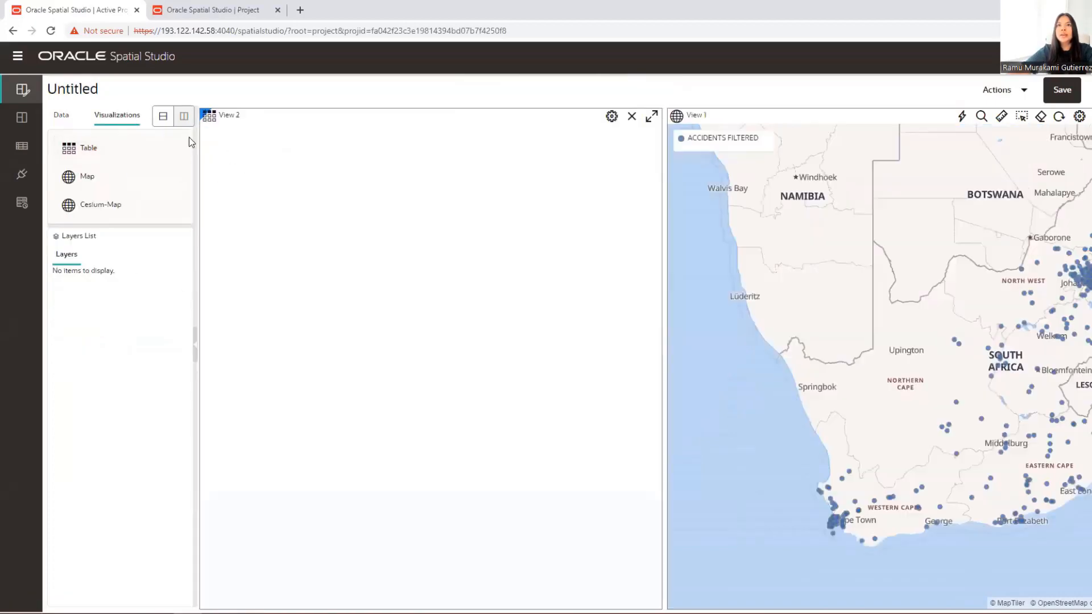
{"action": "left_click", "coordinate": [60, 115]}
{"action": "left_click_drag", "start_coordinate": [116, 246], "coordinate": [313, 234]}
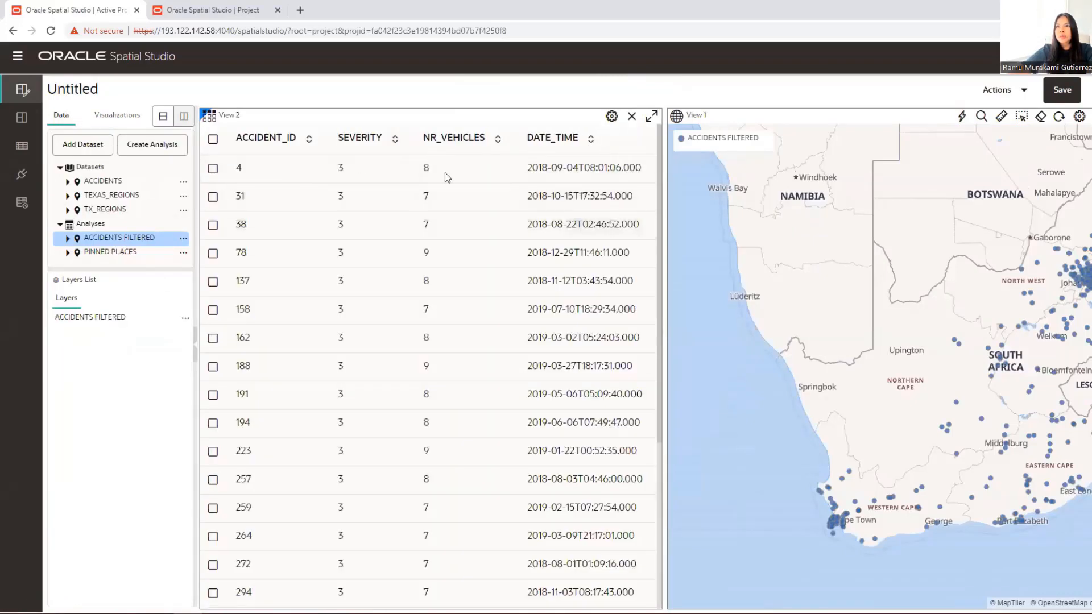
Examine the SEVERITY and NR_VEHICLES values across the rows of the ACCIDENTS FILTERED table.
{"action": "scroll", "coordinate": [378, 370], "scroll_direction": "down", "scroll_amount": 4}
{"action": "scroll", "coordinate": [354, 504], "scroll_direction": "down", "scroll_amount": 8}
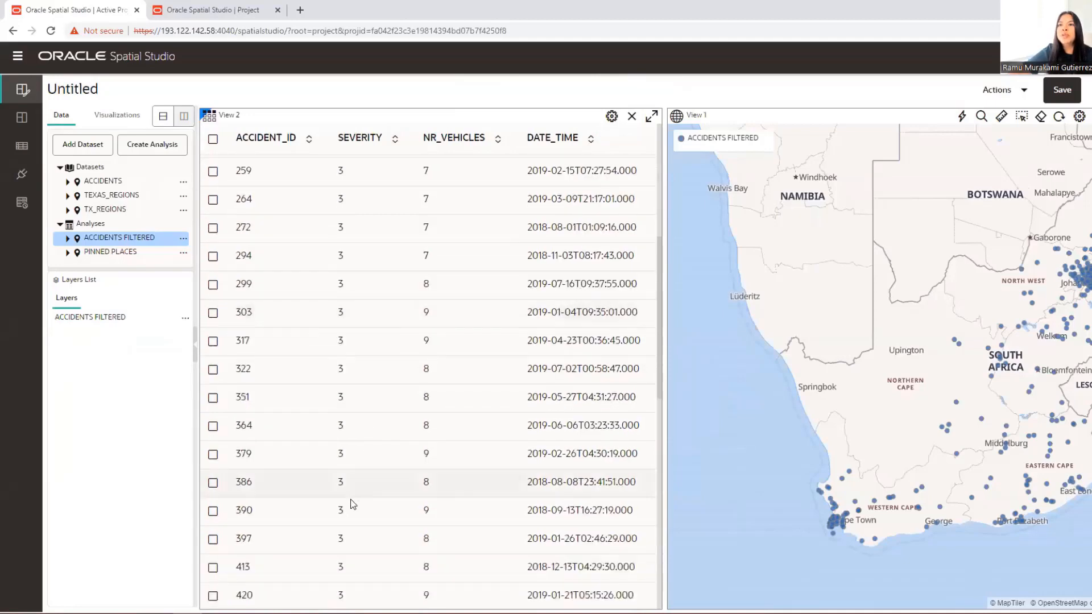
{"action": "scroll", "coordinate": [376, 448], "scroll_direction": "up", "scroll_amount": 10}
{"action": "scroll", "coordinate": [376, 398], "scroll_direction": "up", "scroll_amount": 3}
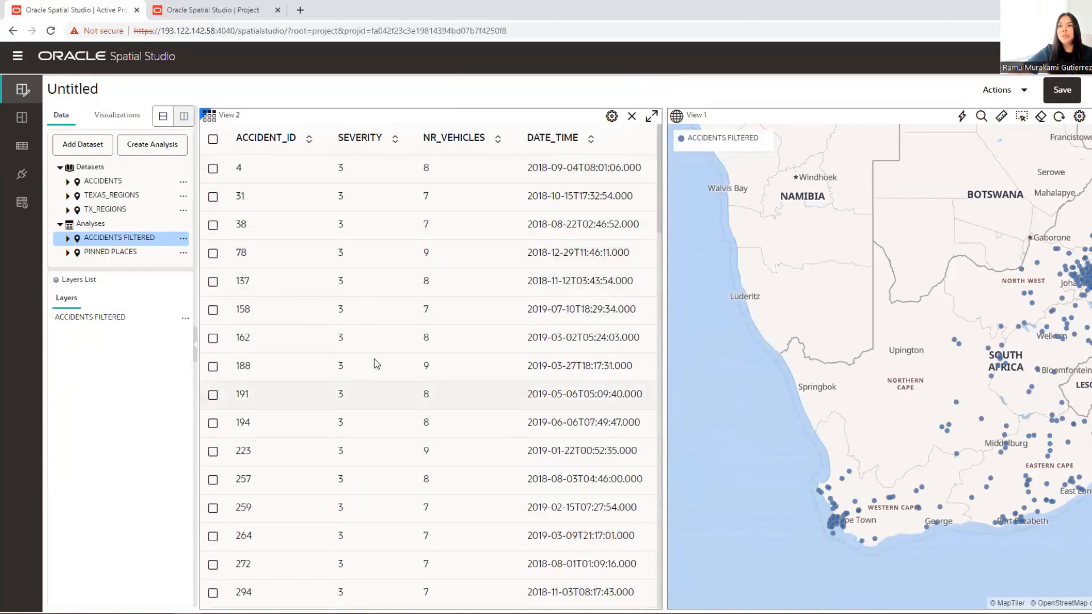
{"action": "scroll", "coordinate": [478, 487], "scroll_direction": "down", "scroll_amount": 10}
{"action": "scroll", "coordinate": [484, 493], "scroll_direction": "down", "scroll_amount": 15}
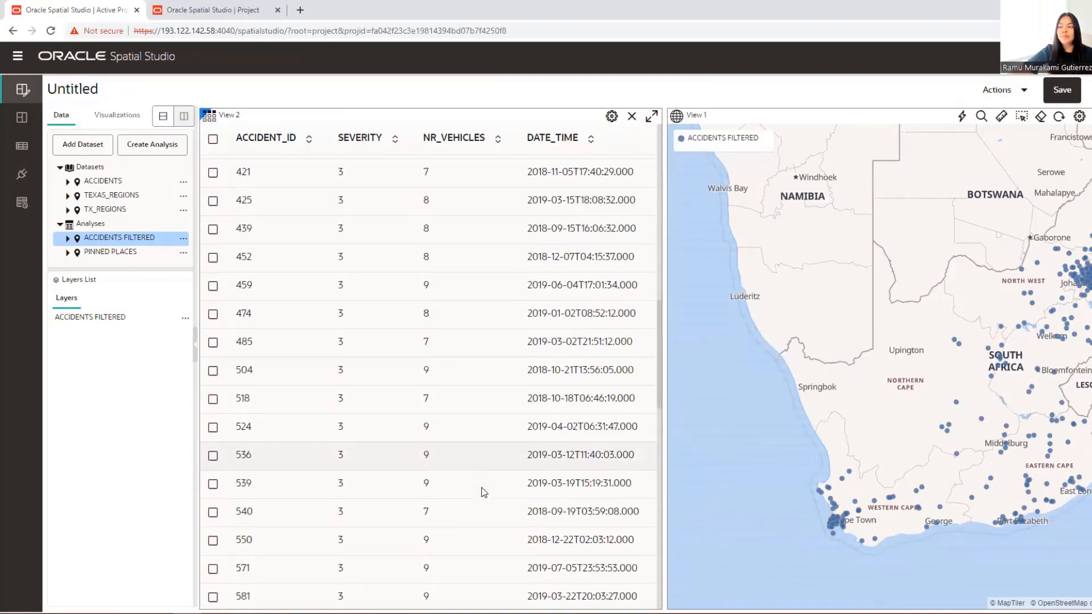
{"action": "scroll", "coordinate": [484, 494], "scroll_direction": "up", "scroll_amount": 5}
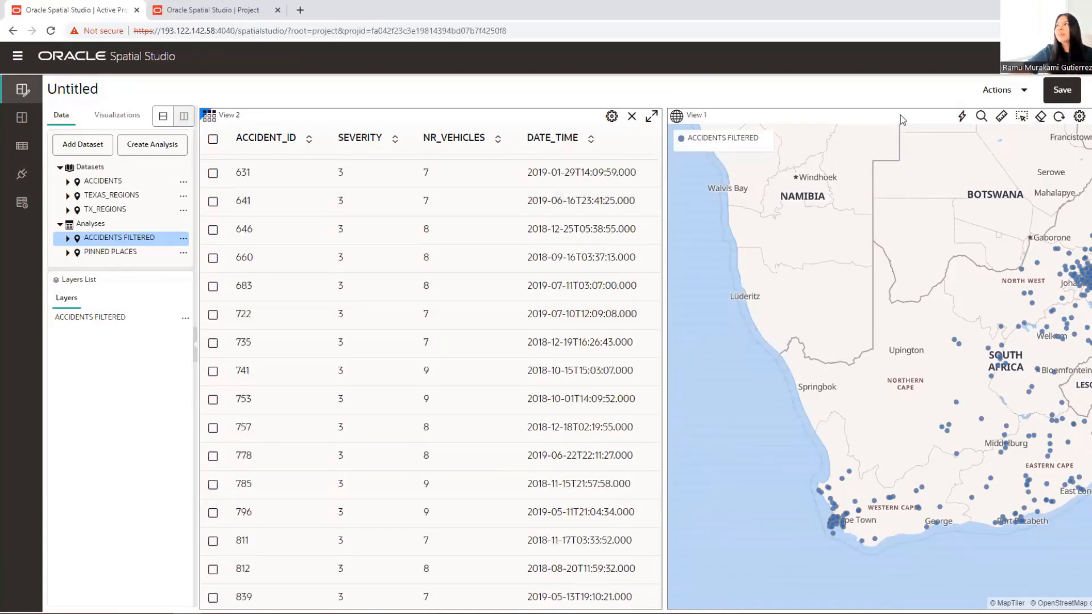
Close the active untitled project and discard its unsaved changes.
{"action": "left_click", "coordinate": [1012, 156]}
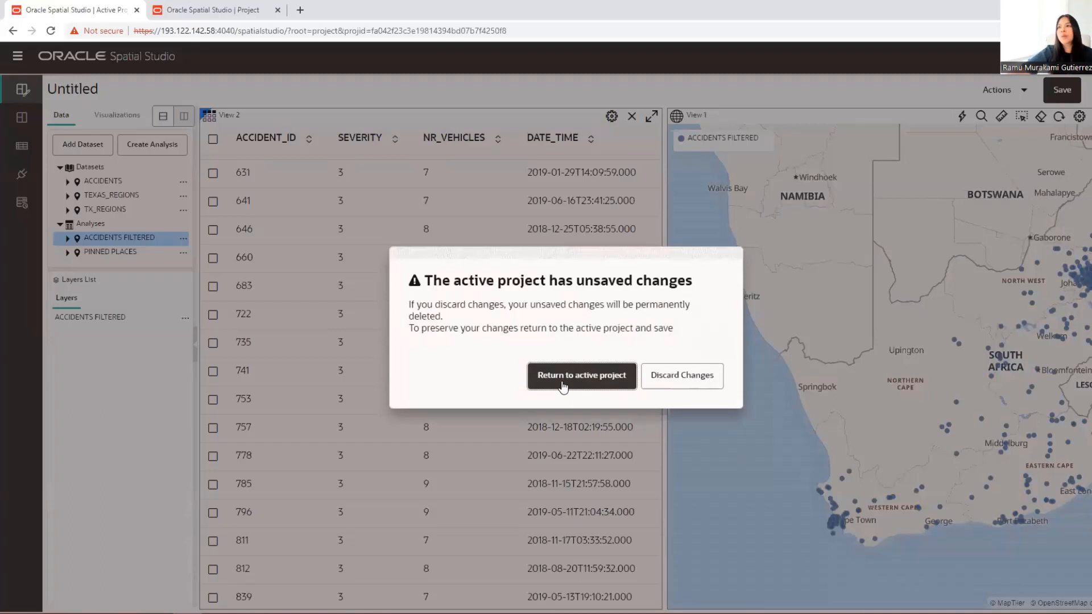
{"action": "left_click", "coordinate": [682, 377]}
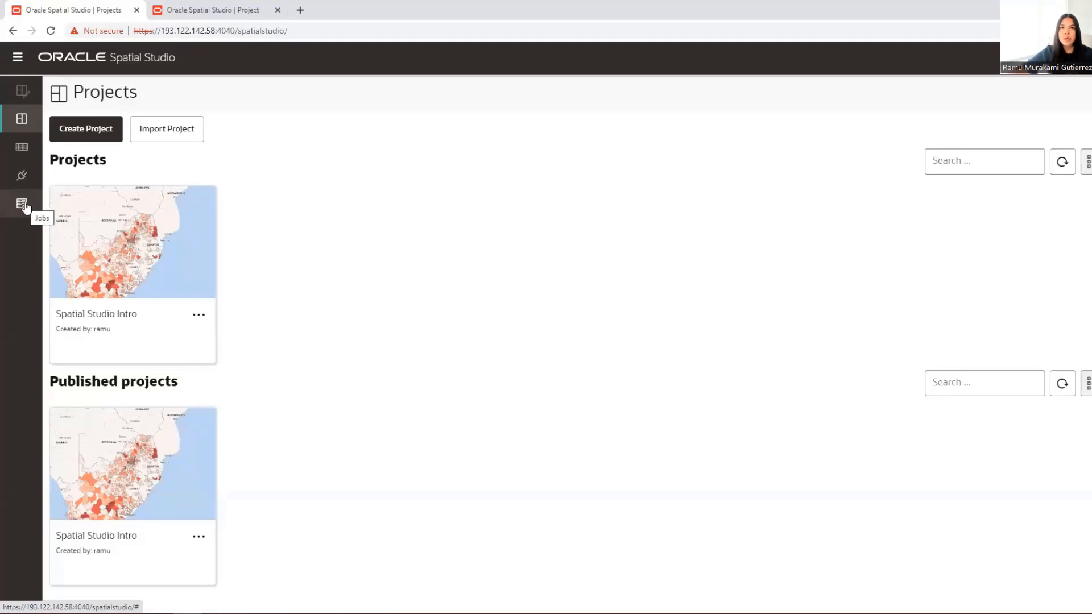
Start creating a new data connection of the OGC Web Map Service type.
{"action": "left_click", "coordinate": [21, 175]}
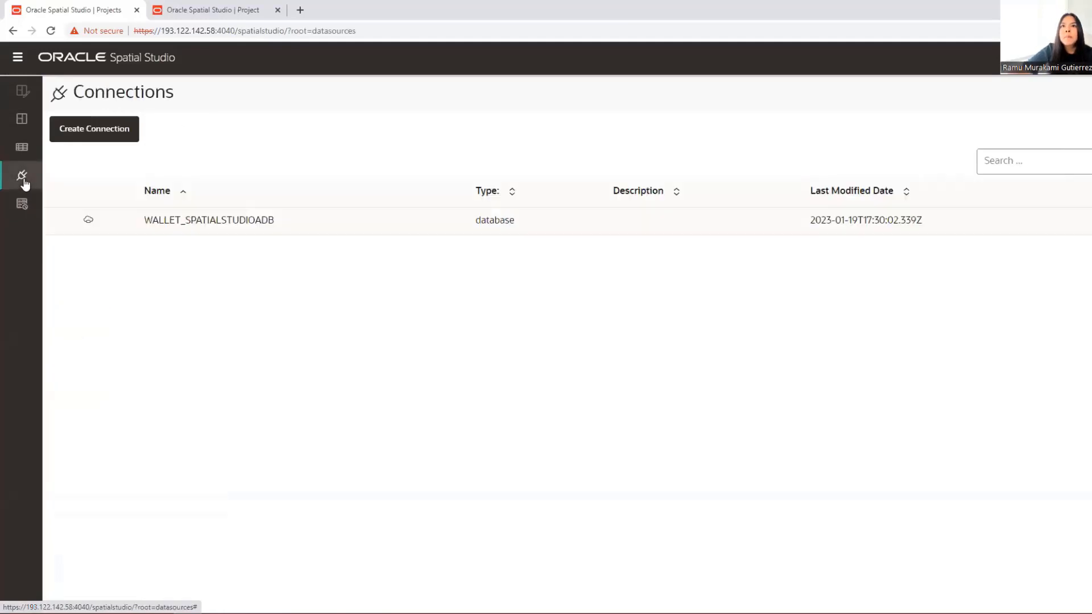
{"action": "left_click", "coordinate": [121, 135]}
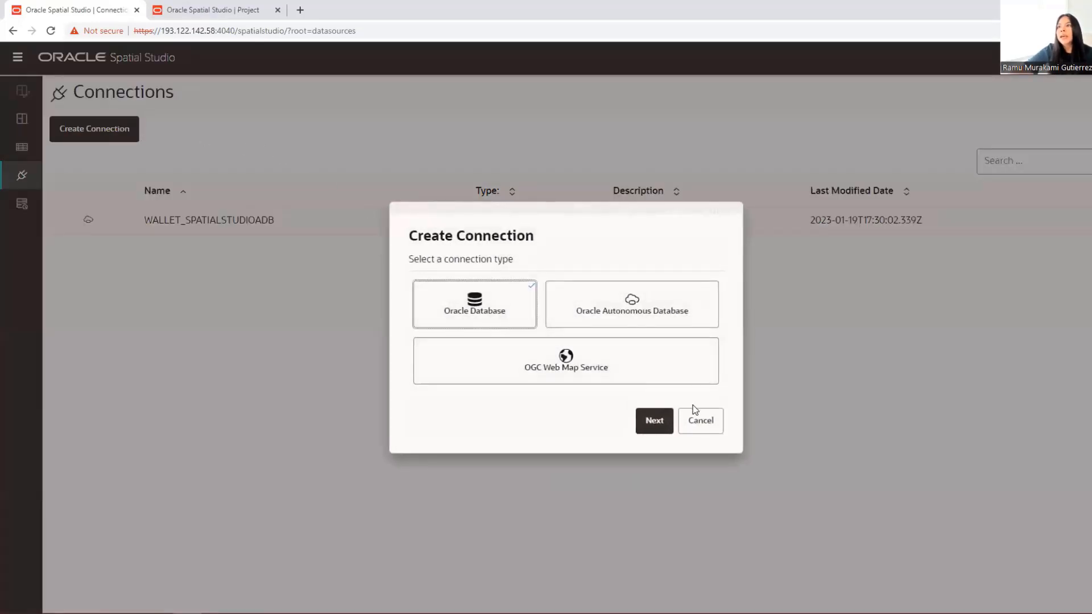
{"action": "left_click", "coordinate": [699, 420]}
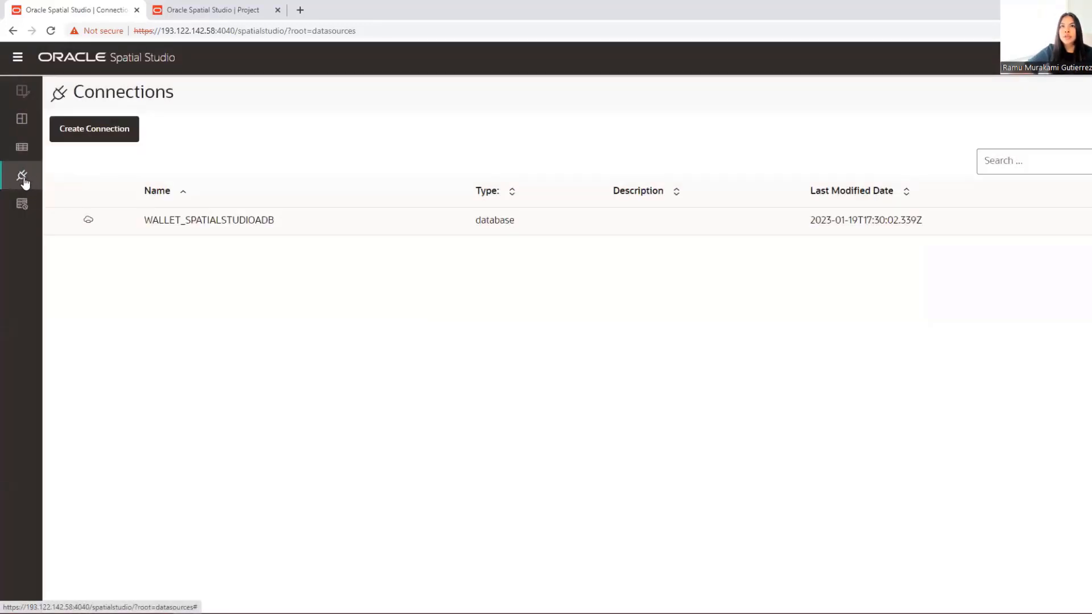
{"action": "left_click", "coordinate": [100, 139]}
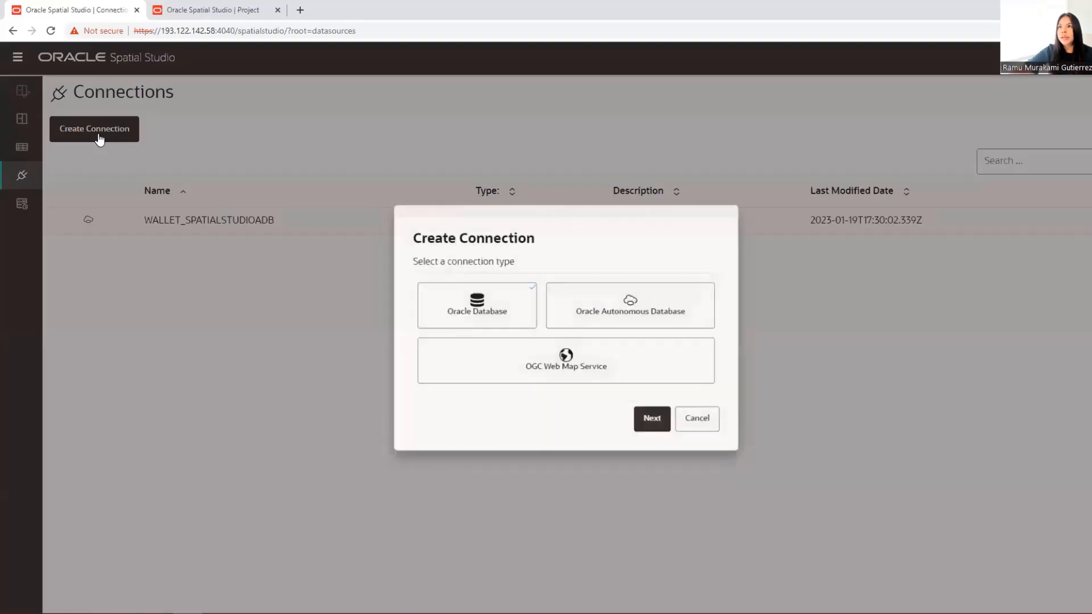
{"action": "left_click", "coordinate": [554, 374]}
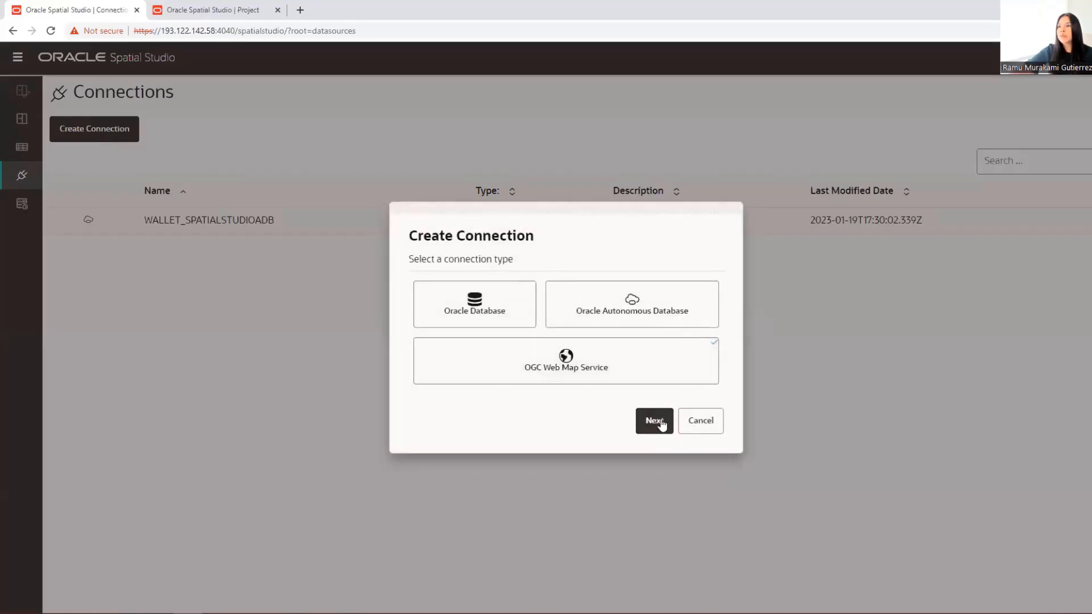
{"action": "left_click", "coordinate": [654, 420]}
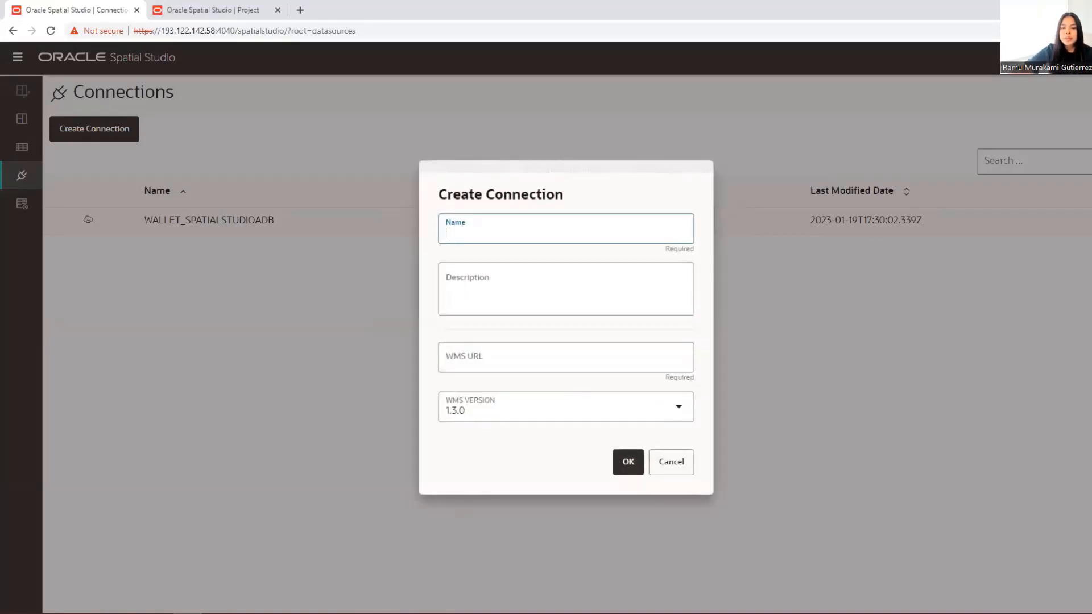
Create the WMS connection NOAA WEATHER with the copied nowcoast.noaa.gov service URL and WMS version 1.3.0.
{"action": "left_click", "coordinate": [274, 613]}
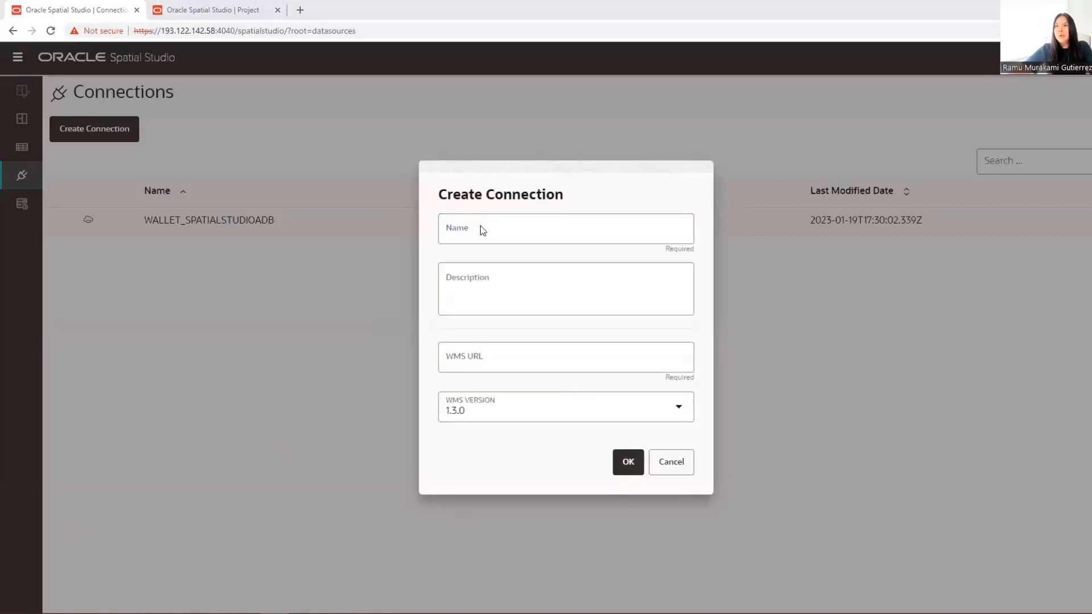
{"action": "left_click", "coordinate": [474, 368]}
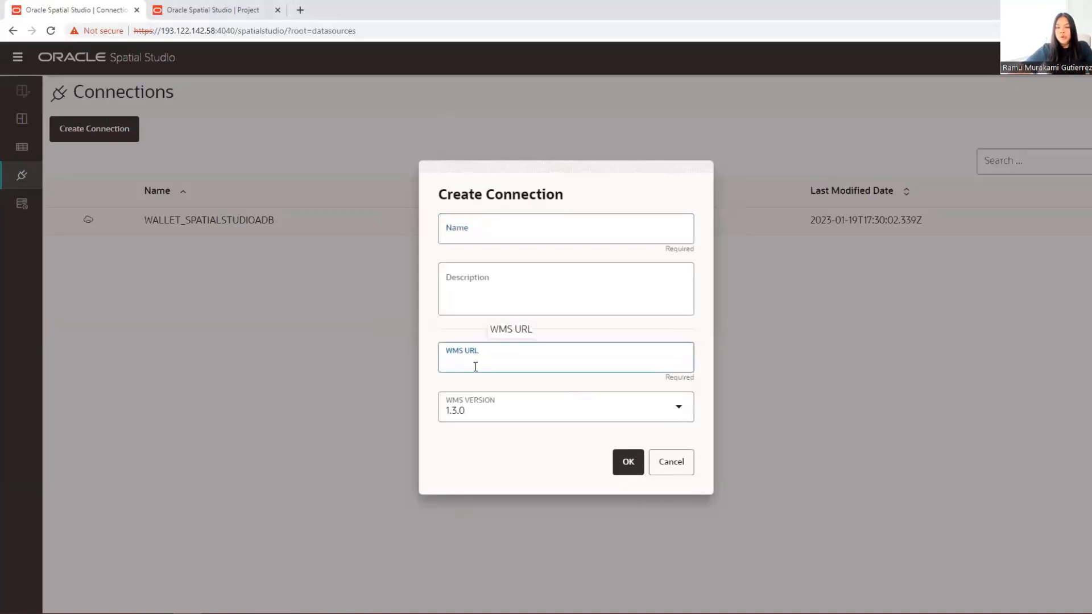
{"action": "key", "text": "ctrl+v"}
{"action": "left_click", "coordinate": [498, 236]}
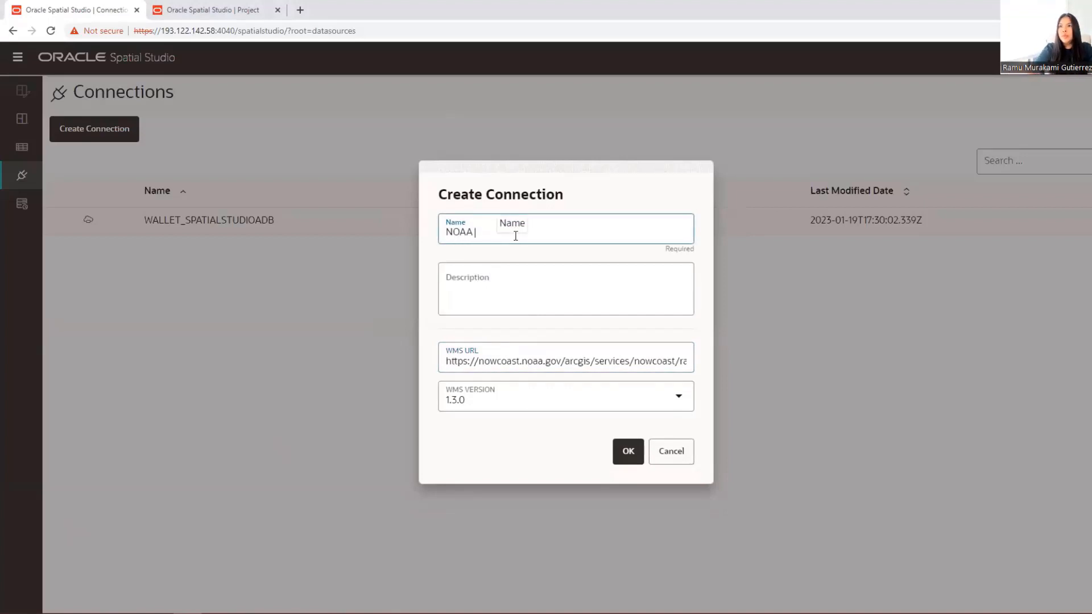
{"action": "type", "text": "NOAA WEAT"}
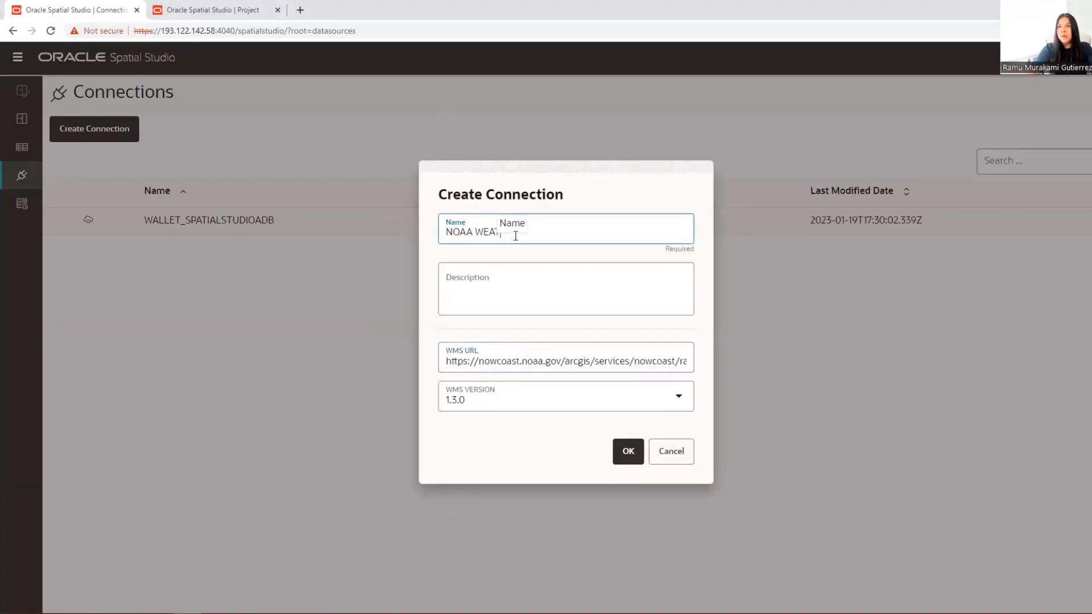
{"action": "type", "text": "HER"}
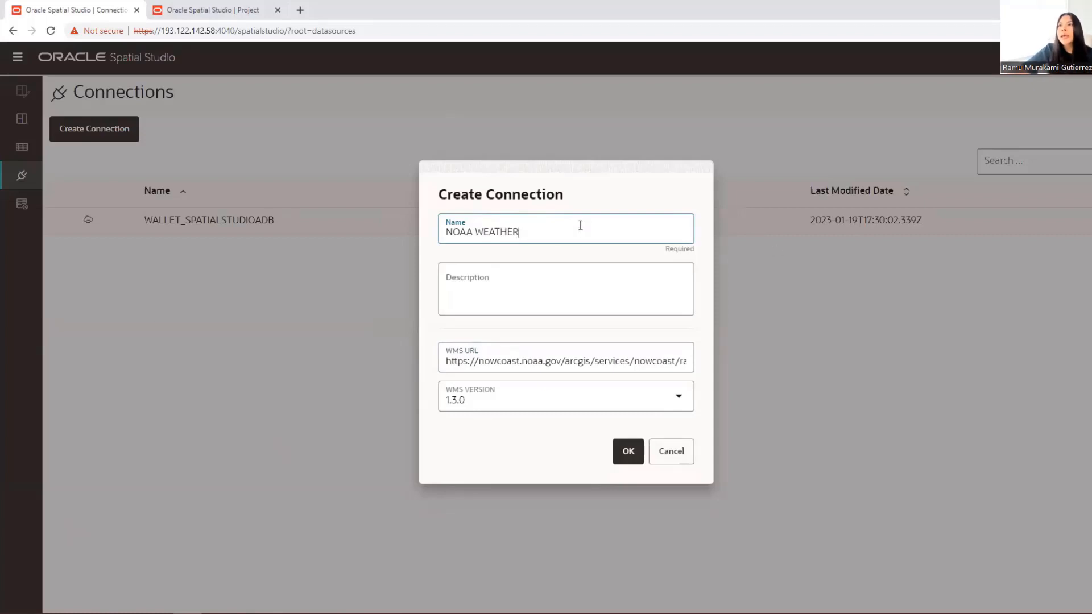
{"action": "left_click", "coordinate": [629, 451]}
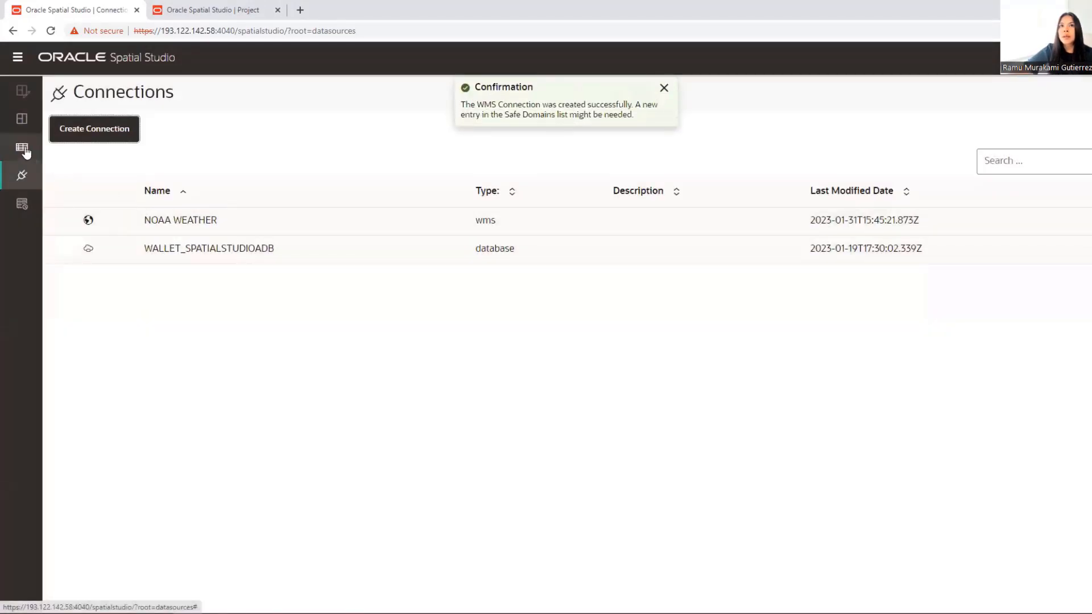
Start a new dataset from an OGC Web Map Service, using the NOAA WEATHER connection.
{"action": "left_click", "coordinate": [21, 147]}
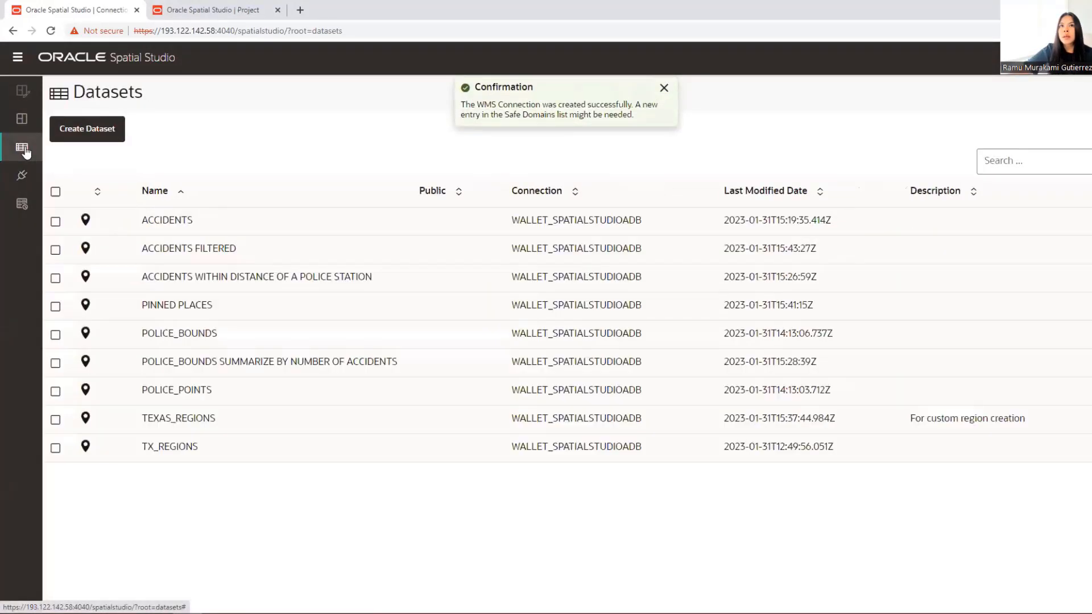
{"action": "left_click", "coordinate": [87, 129]}
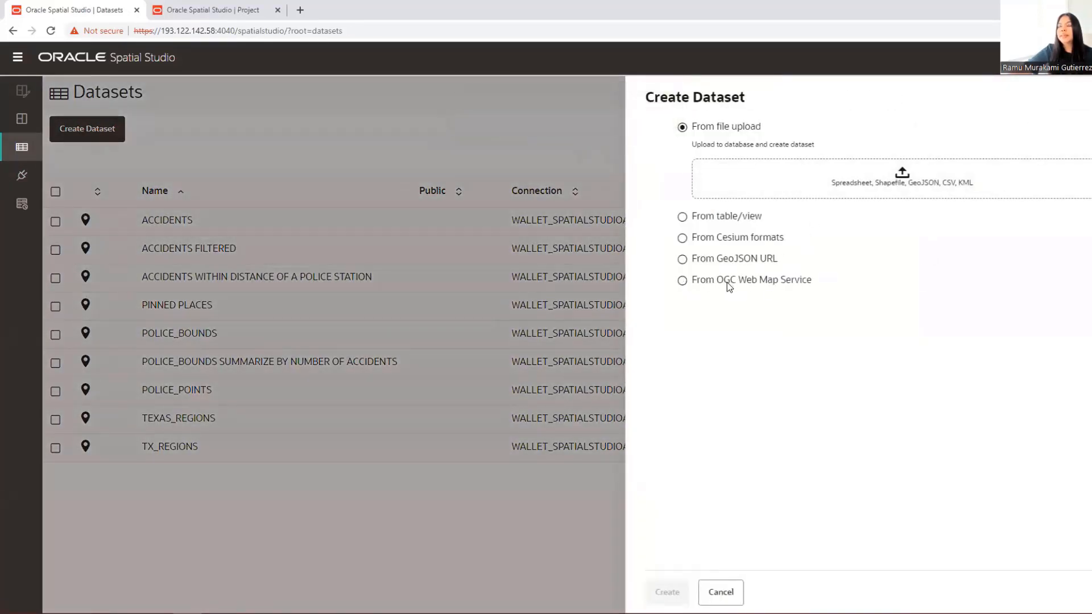
{"action": "left_click", "coordinate": [784, 282]}
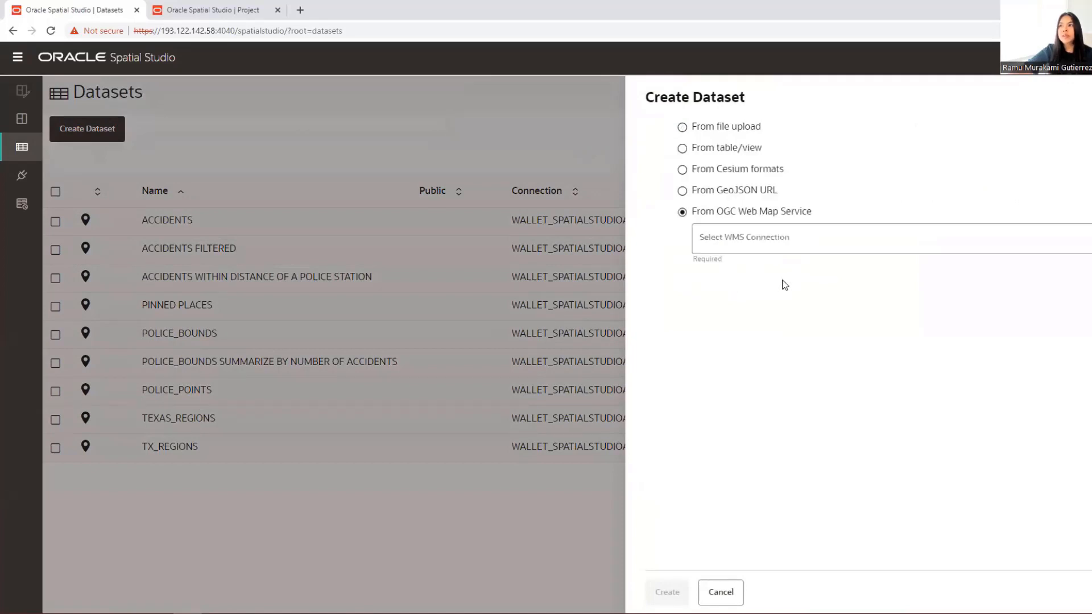
{"action": "left_click", "coordinate": [714, 238]}
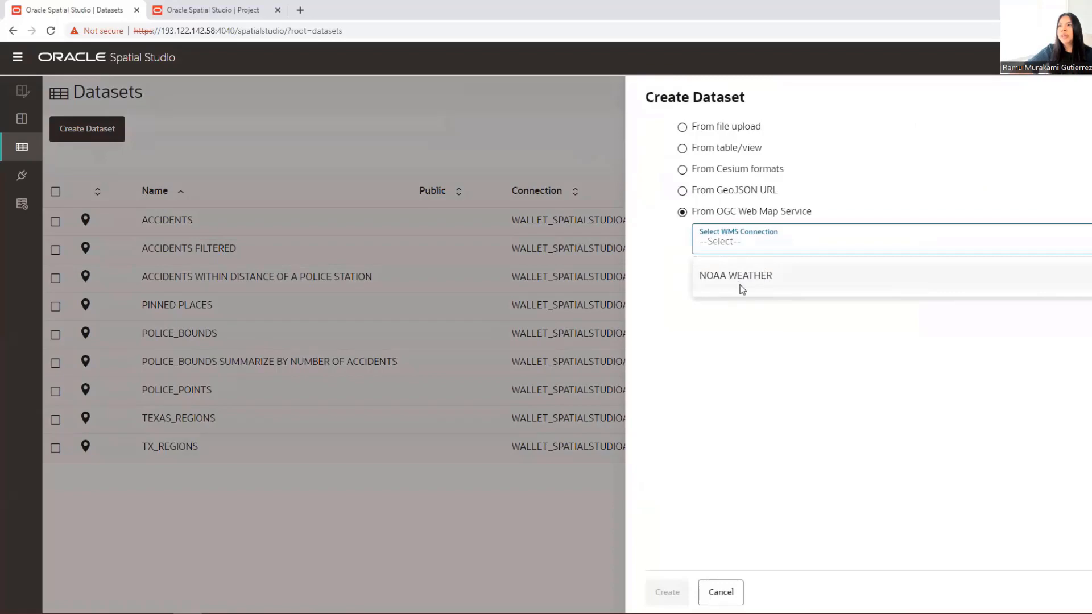
{"action": "left_click", "coordinate": [742, 282]}
{"action": "left_click", "coordinate": [668, 592]}
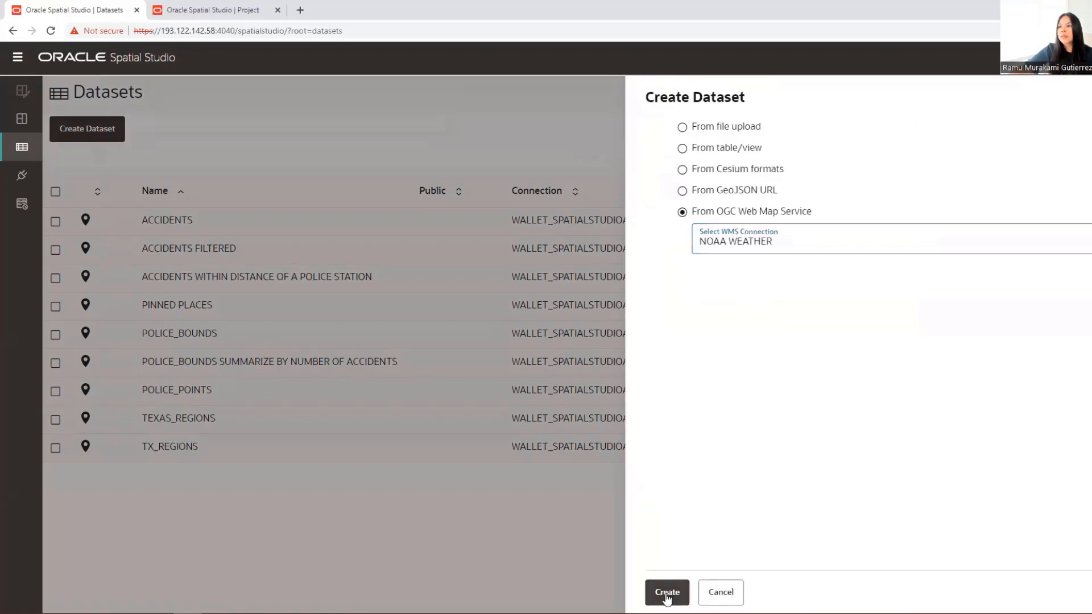
Create the dataset NOAA WEATHER IMAGES from the Image item under Weather Radar Base Reflectivity Mosaic.
{"action": "left_click", "coordinate": [433, 186]}
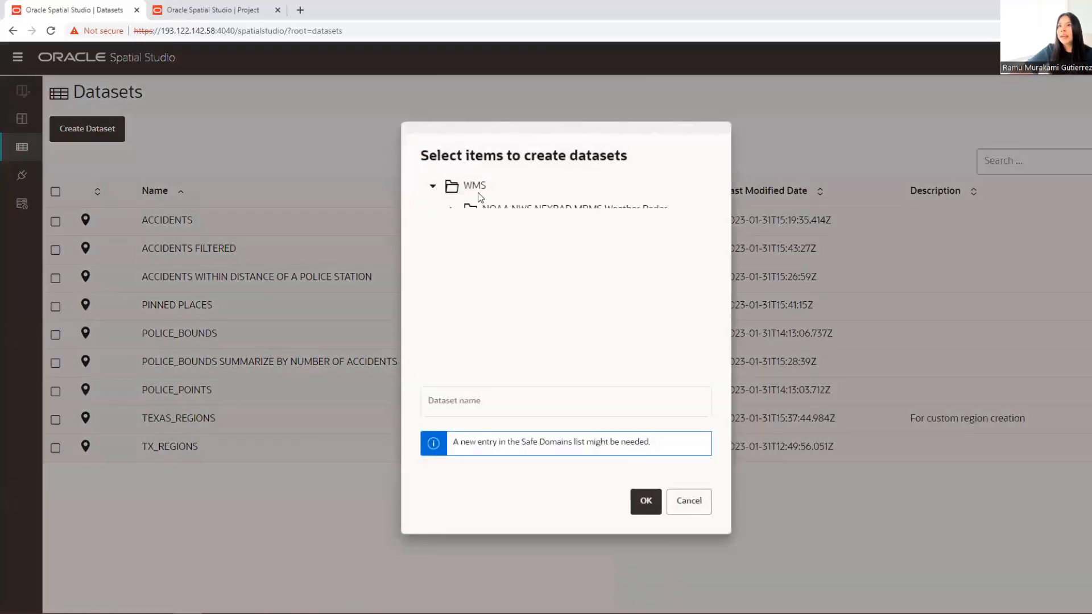
{"action": "left_click", "coordinate": [452, 210]}
{"action": "left_click", "coordinate": [470, 235]}
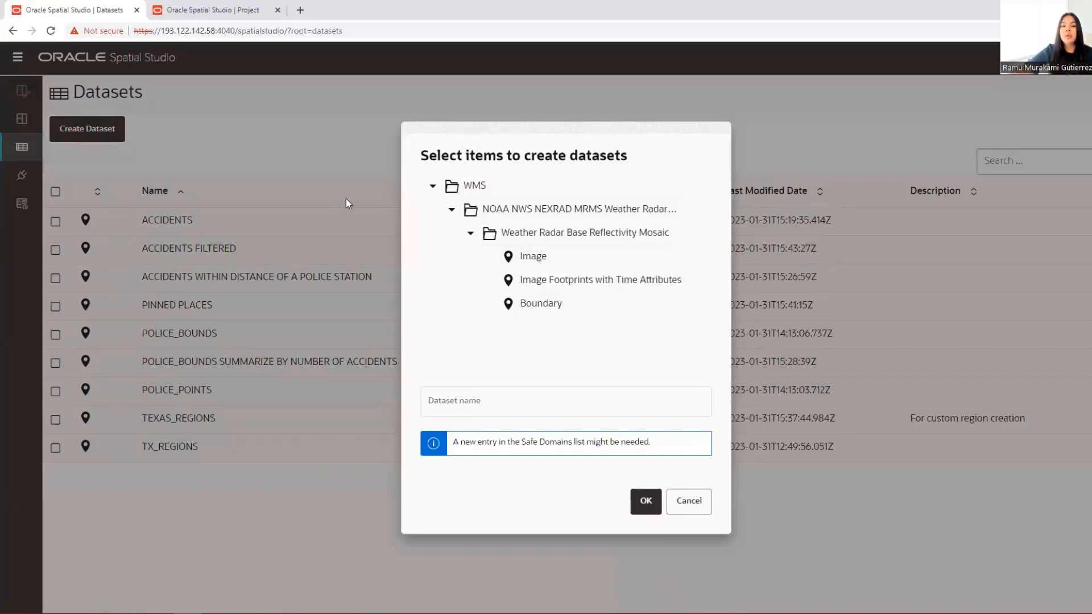
{"action": "left_click", "coordinate": [542, 258]}
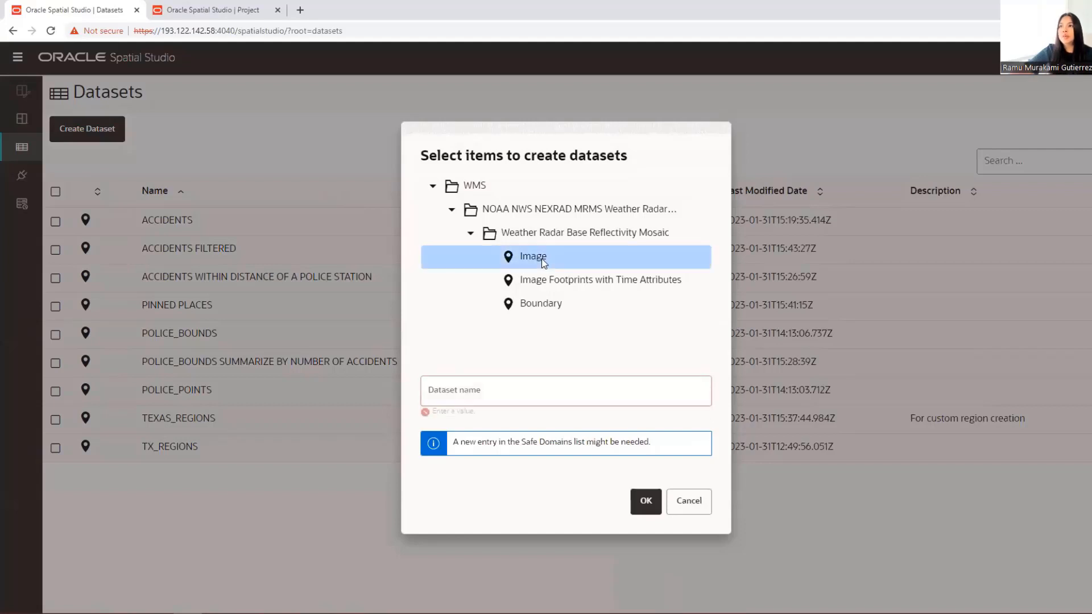
{"action": "left_click", "coordinate": [502, 397]}
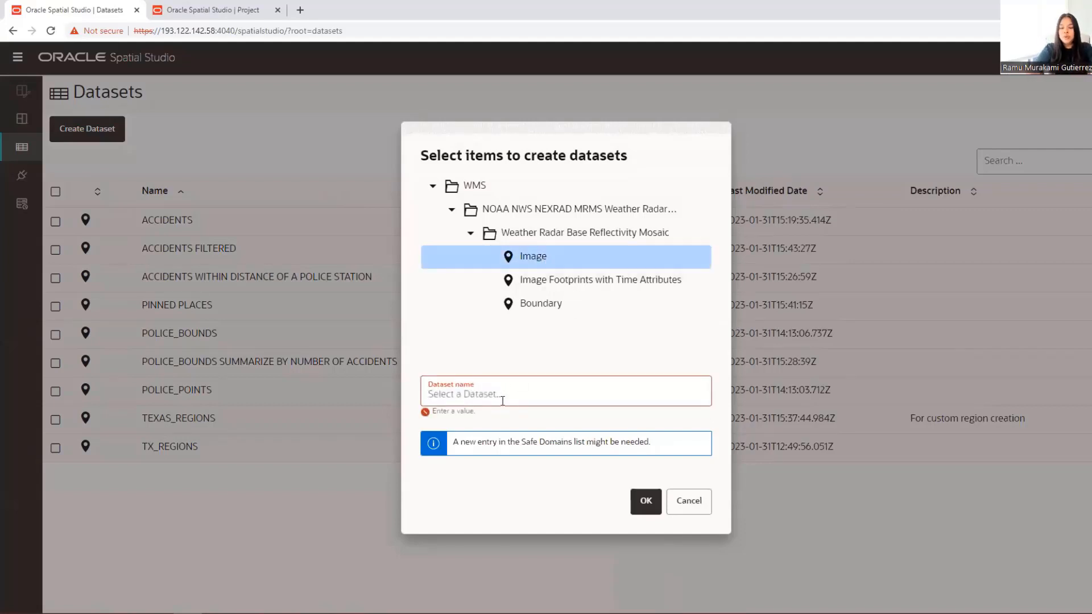
{"action": "type", "text": "NOAA W"}
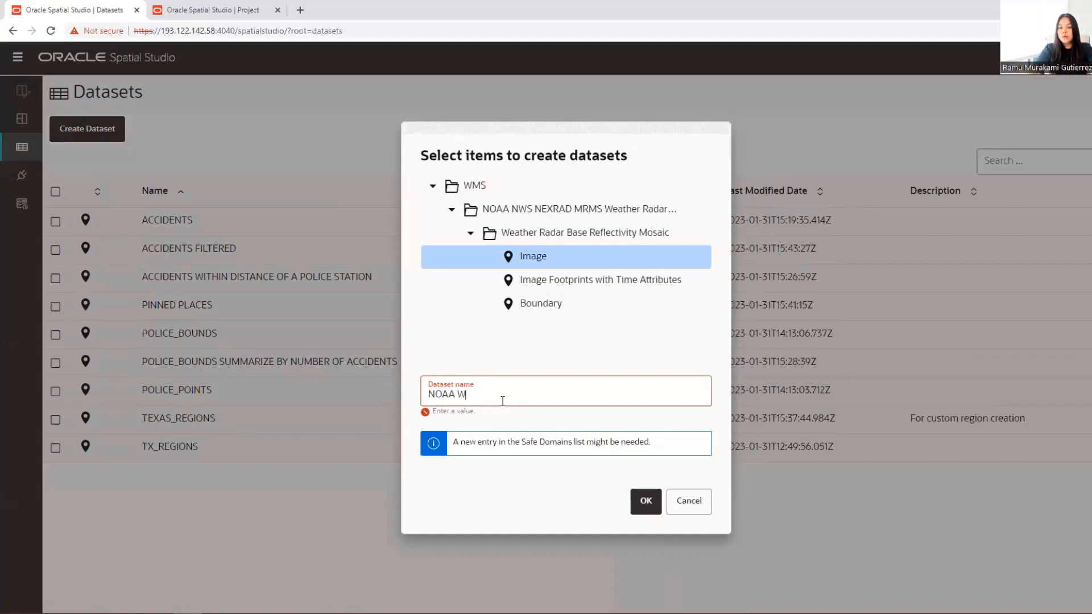
{"action": "type", "text": "EATHER IMAGES"}
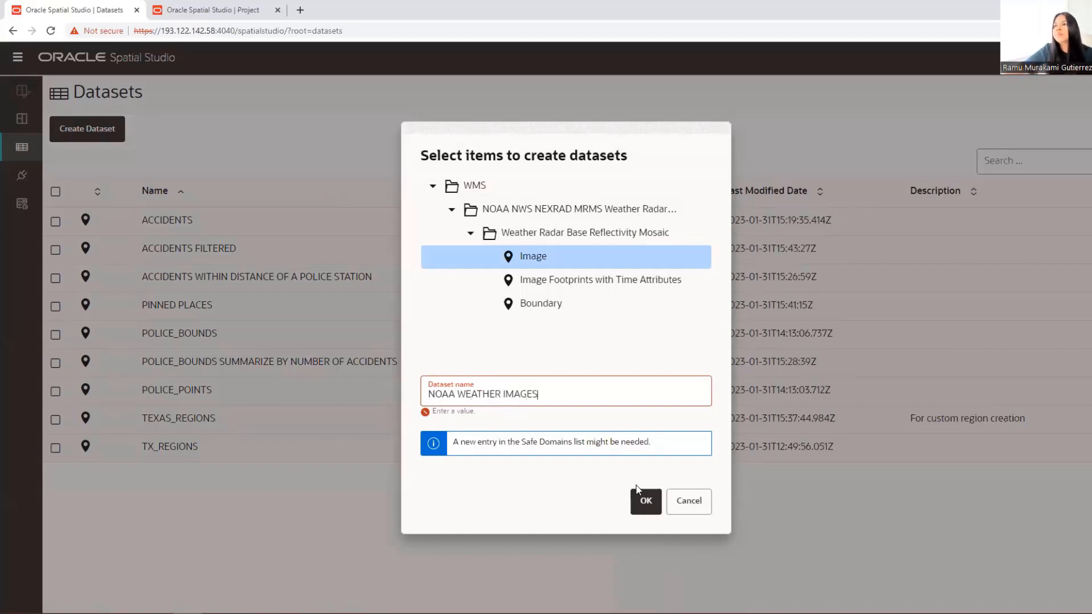
{"action": "left_click", "coordinate": [650, 503]}
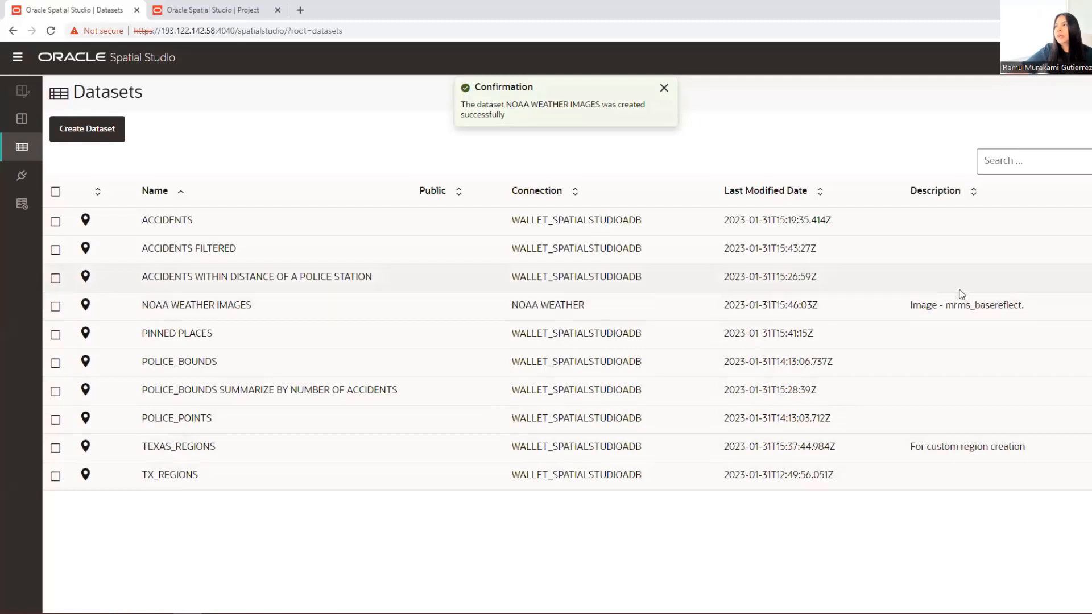
Create a project from the NOAA WEATHER IMAGES dataset and place the dataset on the map as a layer.
{"action": "right_click", "coordinate": [1005, 301]}
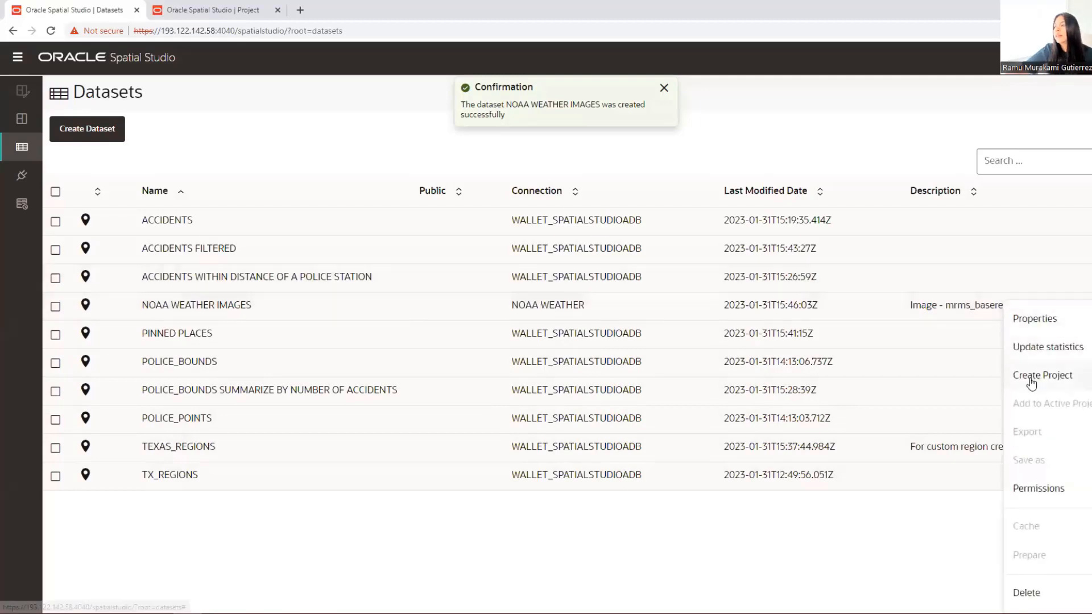
{"action": "left_click", "coordinate": [1031, 380]}
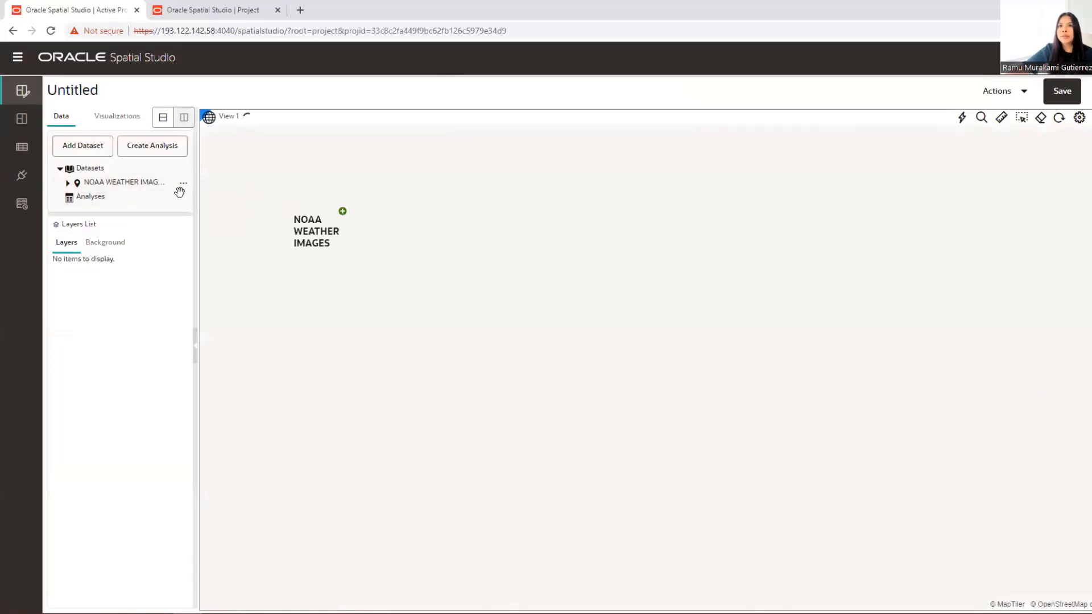
{"action": "left_click_drag", "start_coordinate": [180, 192], "coordinate": [123, 182]}
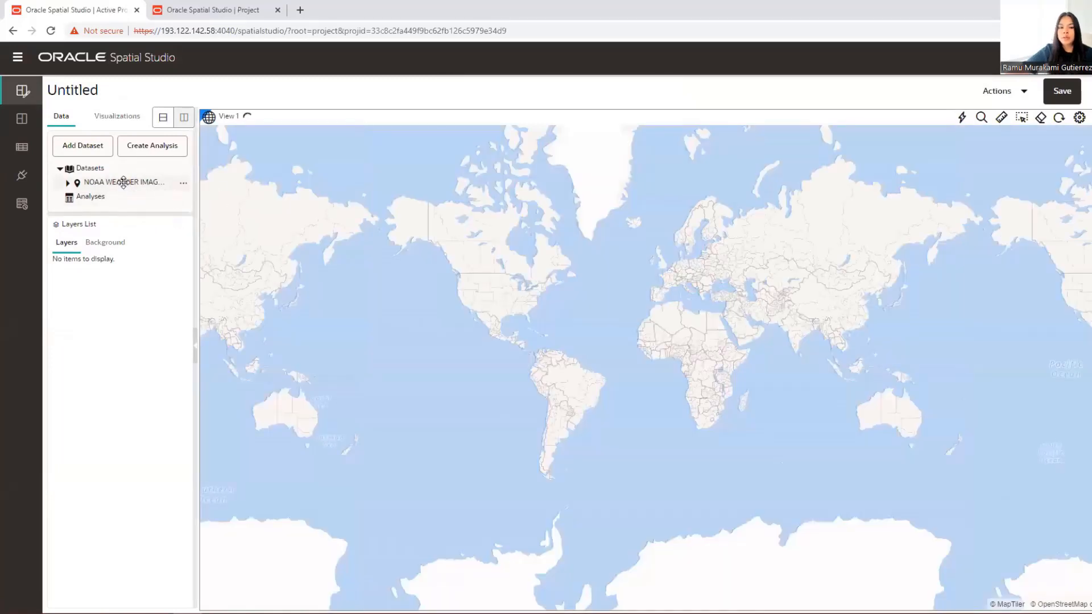
{"action": "left_click_drag", "start_coordinate": [124, 182], "coordinate": [641, 354]}
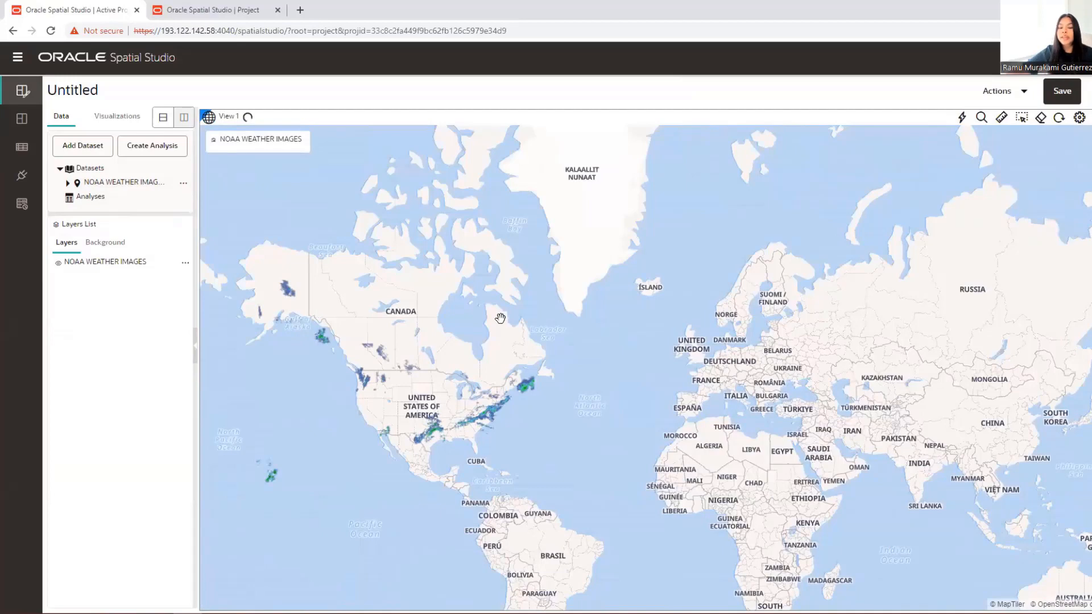
Examine the weather radar imagery on the map across Alaska, Canada and the United States.
{"action": "scroll", "coordinate": [442, 376], "scroll_direction": "up", "scroll_amount": 8}
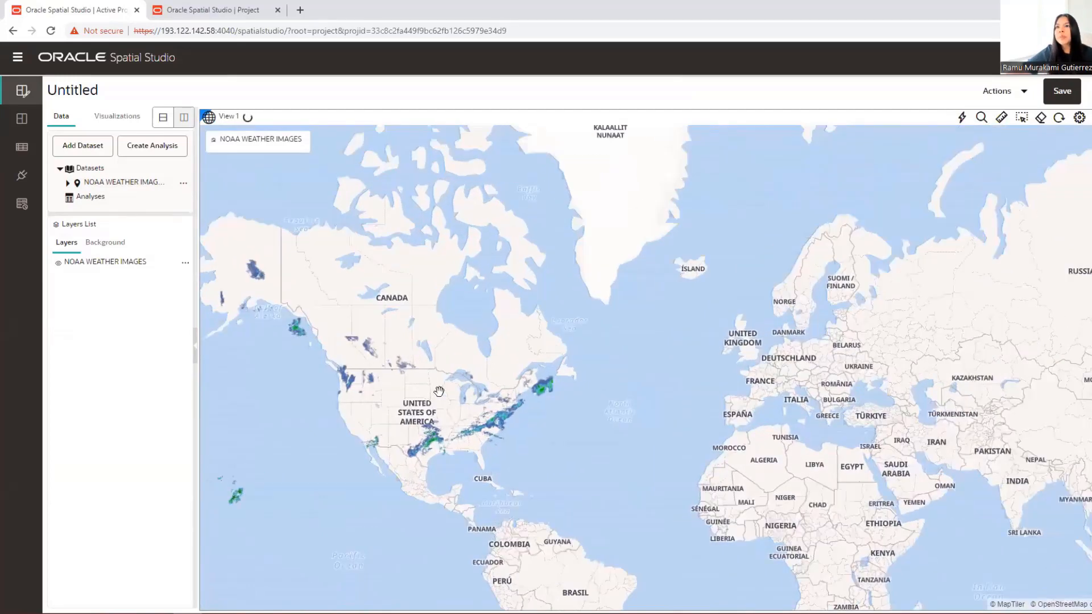
{"action": "left_click_drag", "start_coordinate": [444, 381], "coordinate": [742, 386]}
{"action": "left_click_drag", "start_coordinate": [351, 231], "coordinate": [632, 235]}
{"action": "scroll", "coordinate": [944, 339], "scroll_direction": "up", "scroll_amount": 2}
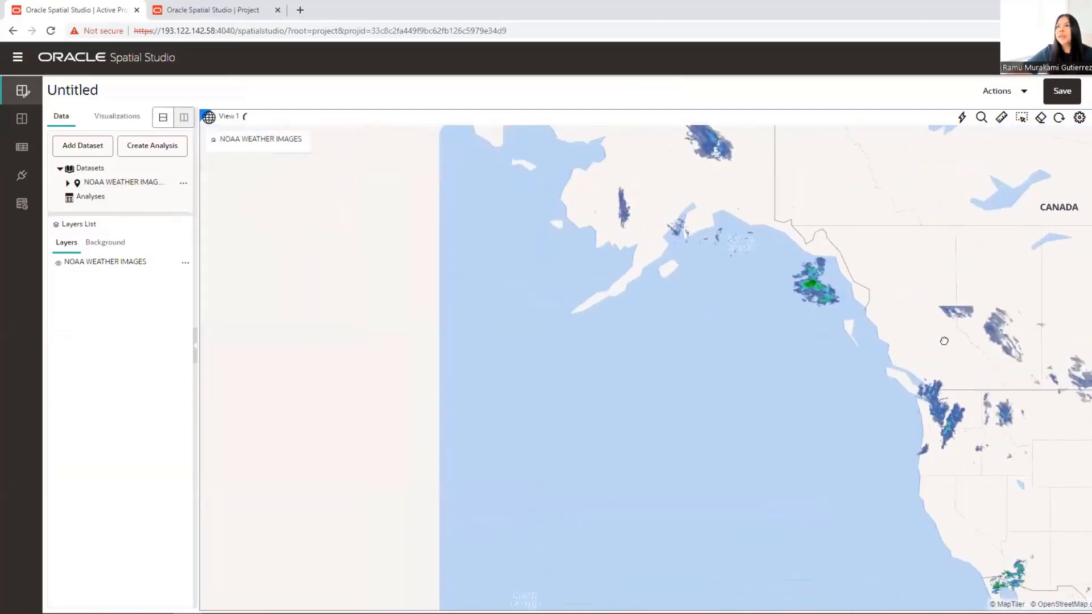
{"action": "left_click_drag", "start_coordinate": [944, 339], "coordinate": [575, 253]}
{"action": "left_click_drag", "start_coordinate": [911, 382], "coordinate": [873, 361]}
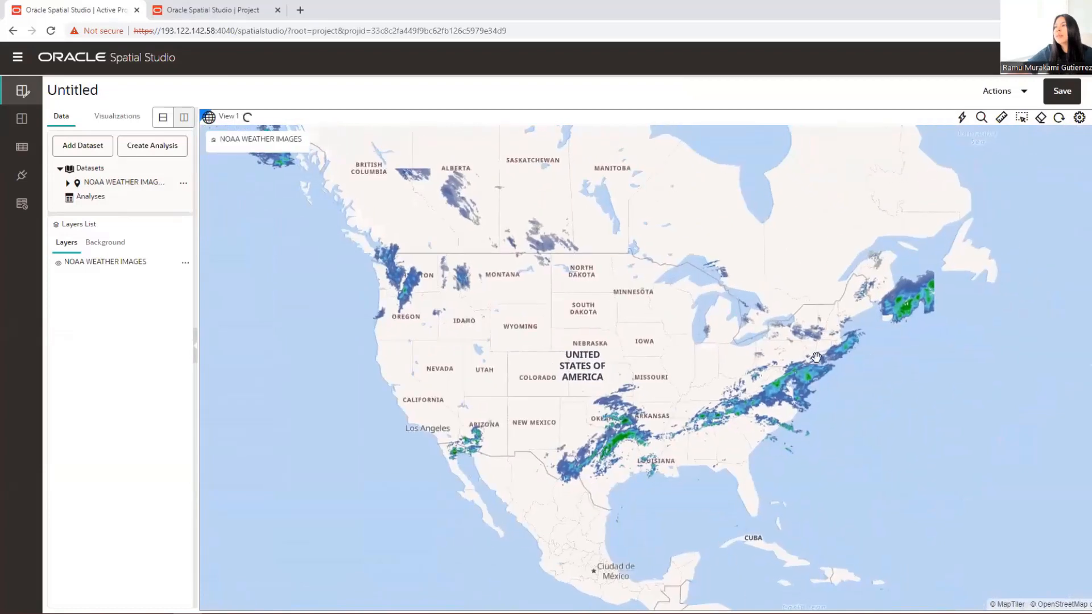
{"action": "scroll", "coordinate": [818, 357], "scroll_direction": "up", "scroll_amount": 2}
{"action": "scroll", "coordinate": [817, 357], "scroll_direction": "down", "scroll_amount": 1}
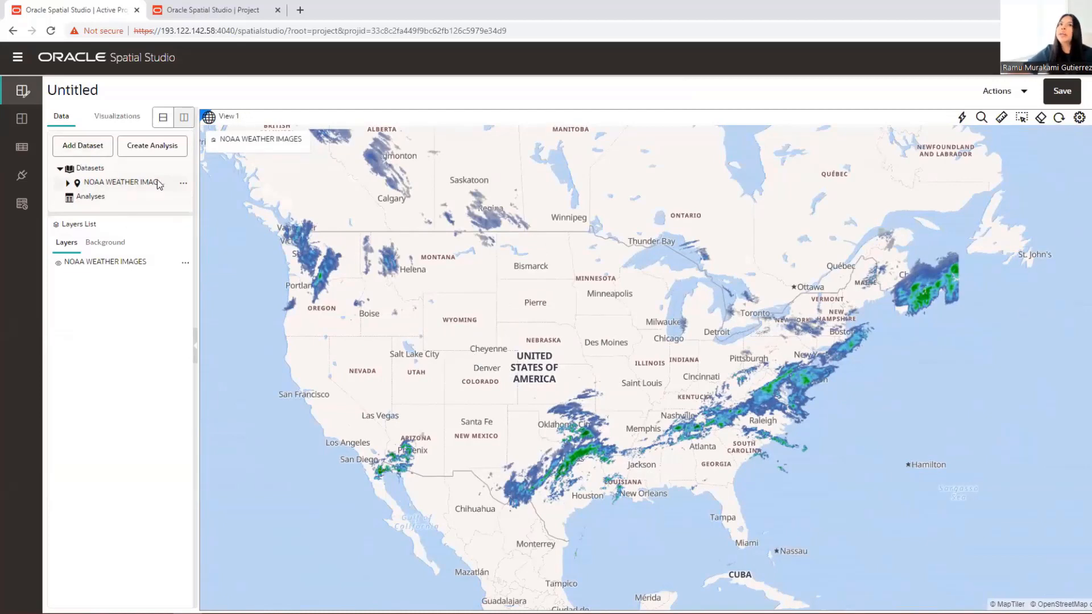
{"action": "left_click_drag", "start_coordinate": [544, 392], "coordinate": [541, 416]}
{"action": "scroll", "coordinate": [541, 416], "scroll_direction": "down", "scroll_amount": 4}
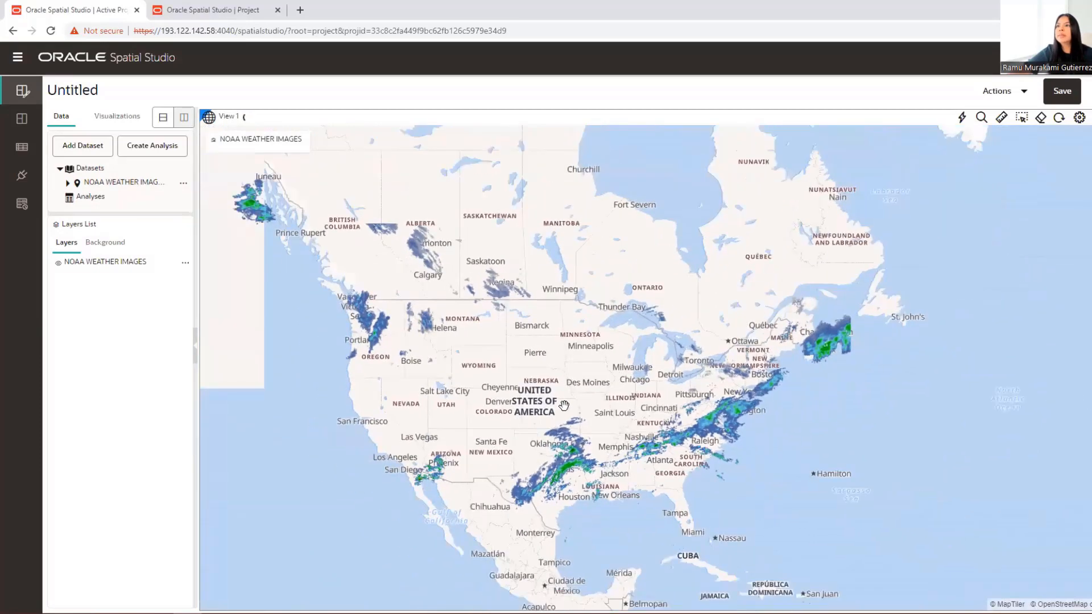